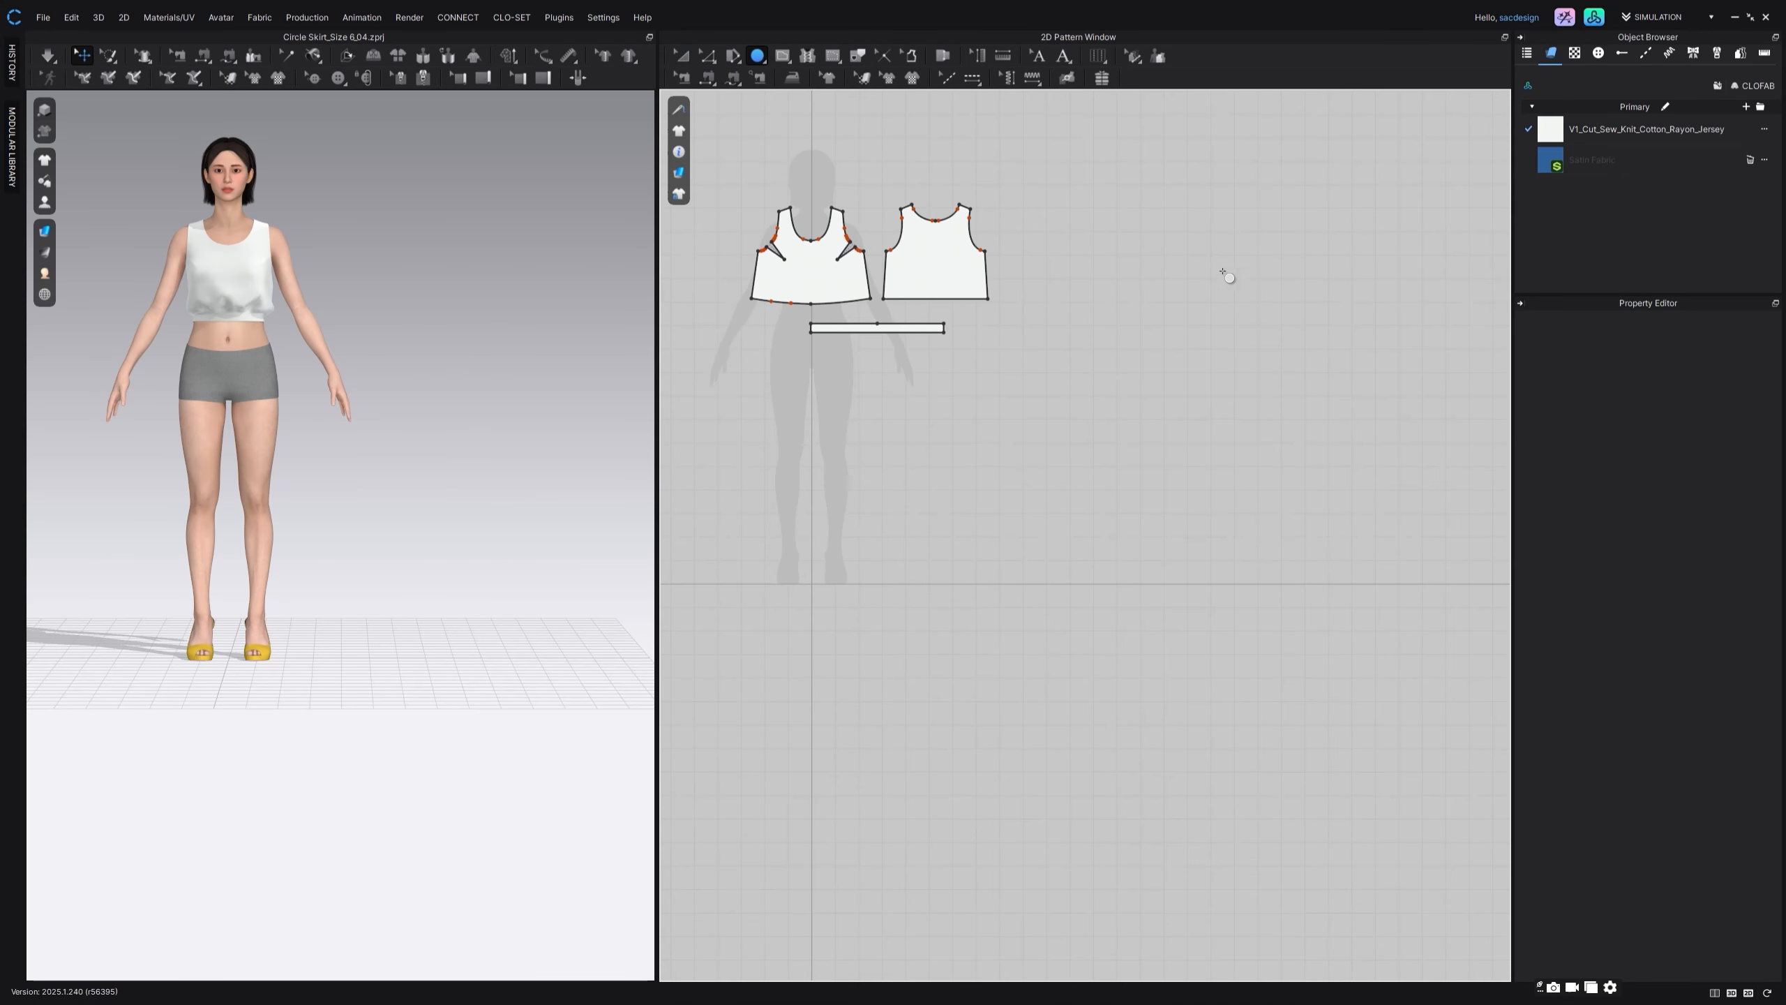
Step: Create a circle pattern with a 25 in circumference in the empty area beside the bodice pieces
click(1243, 258)
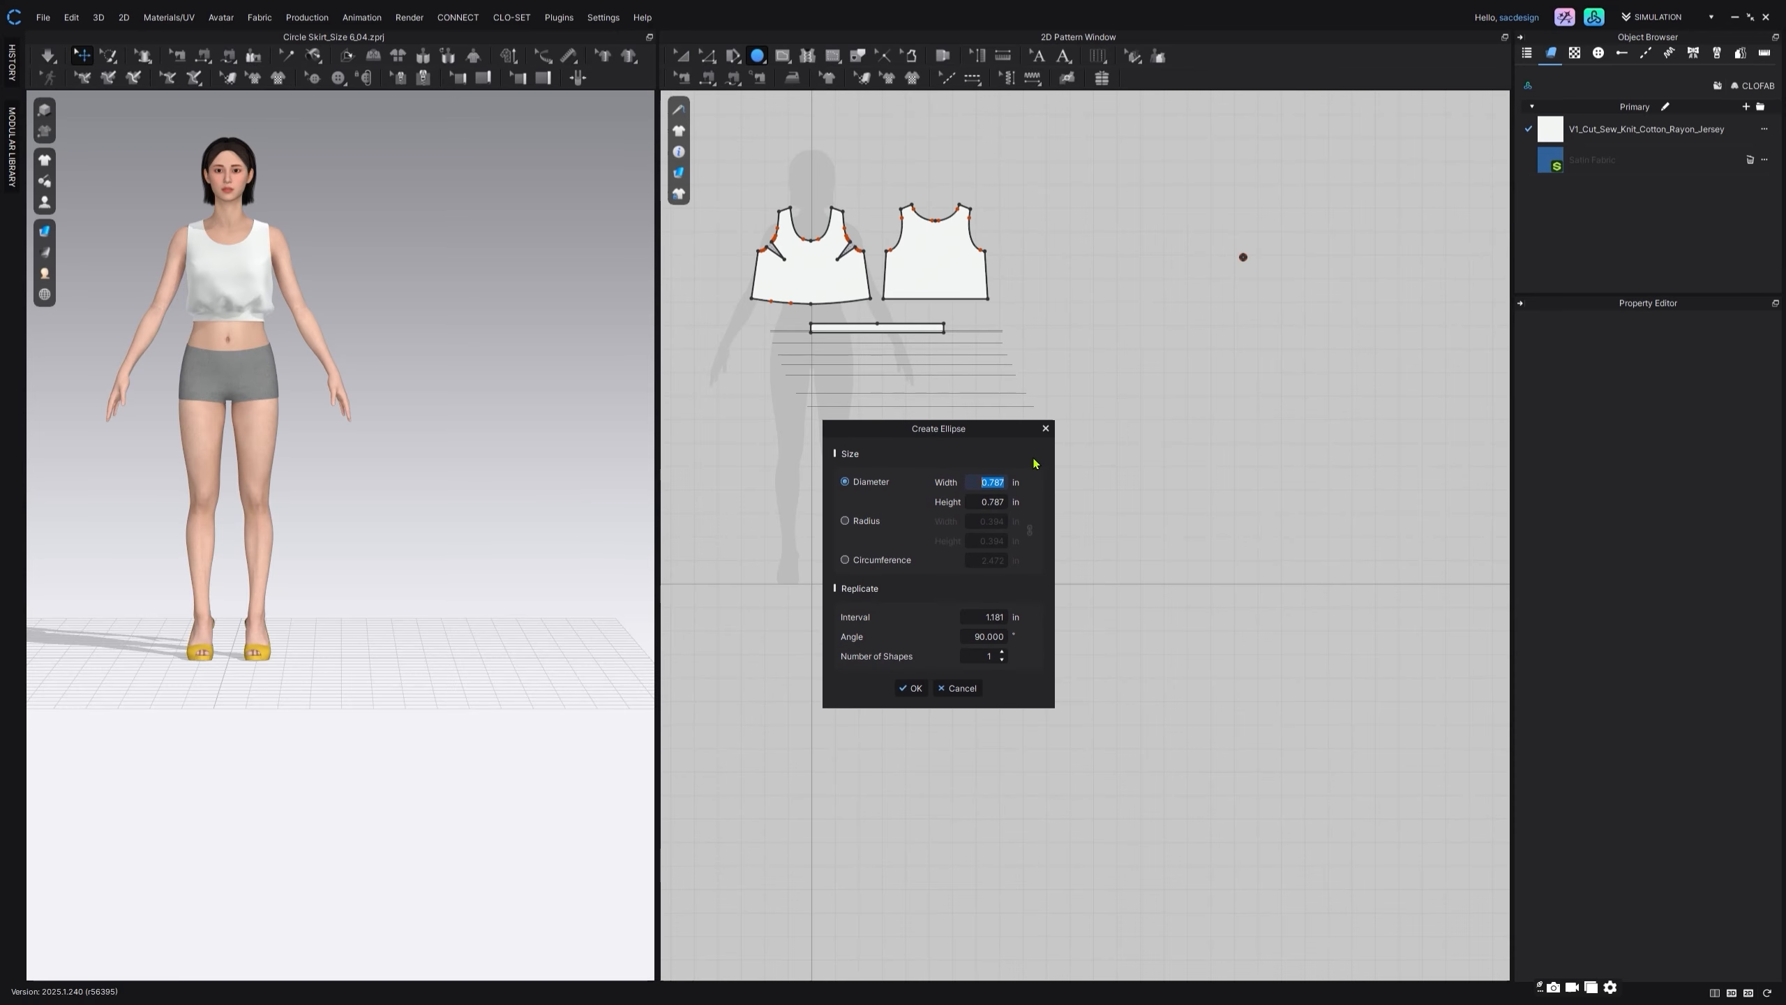
click(893, 559)
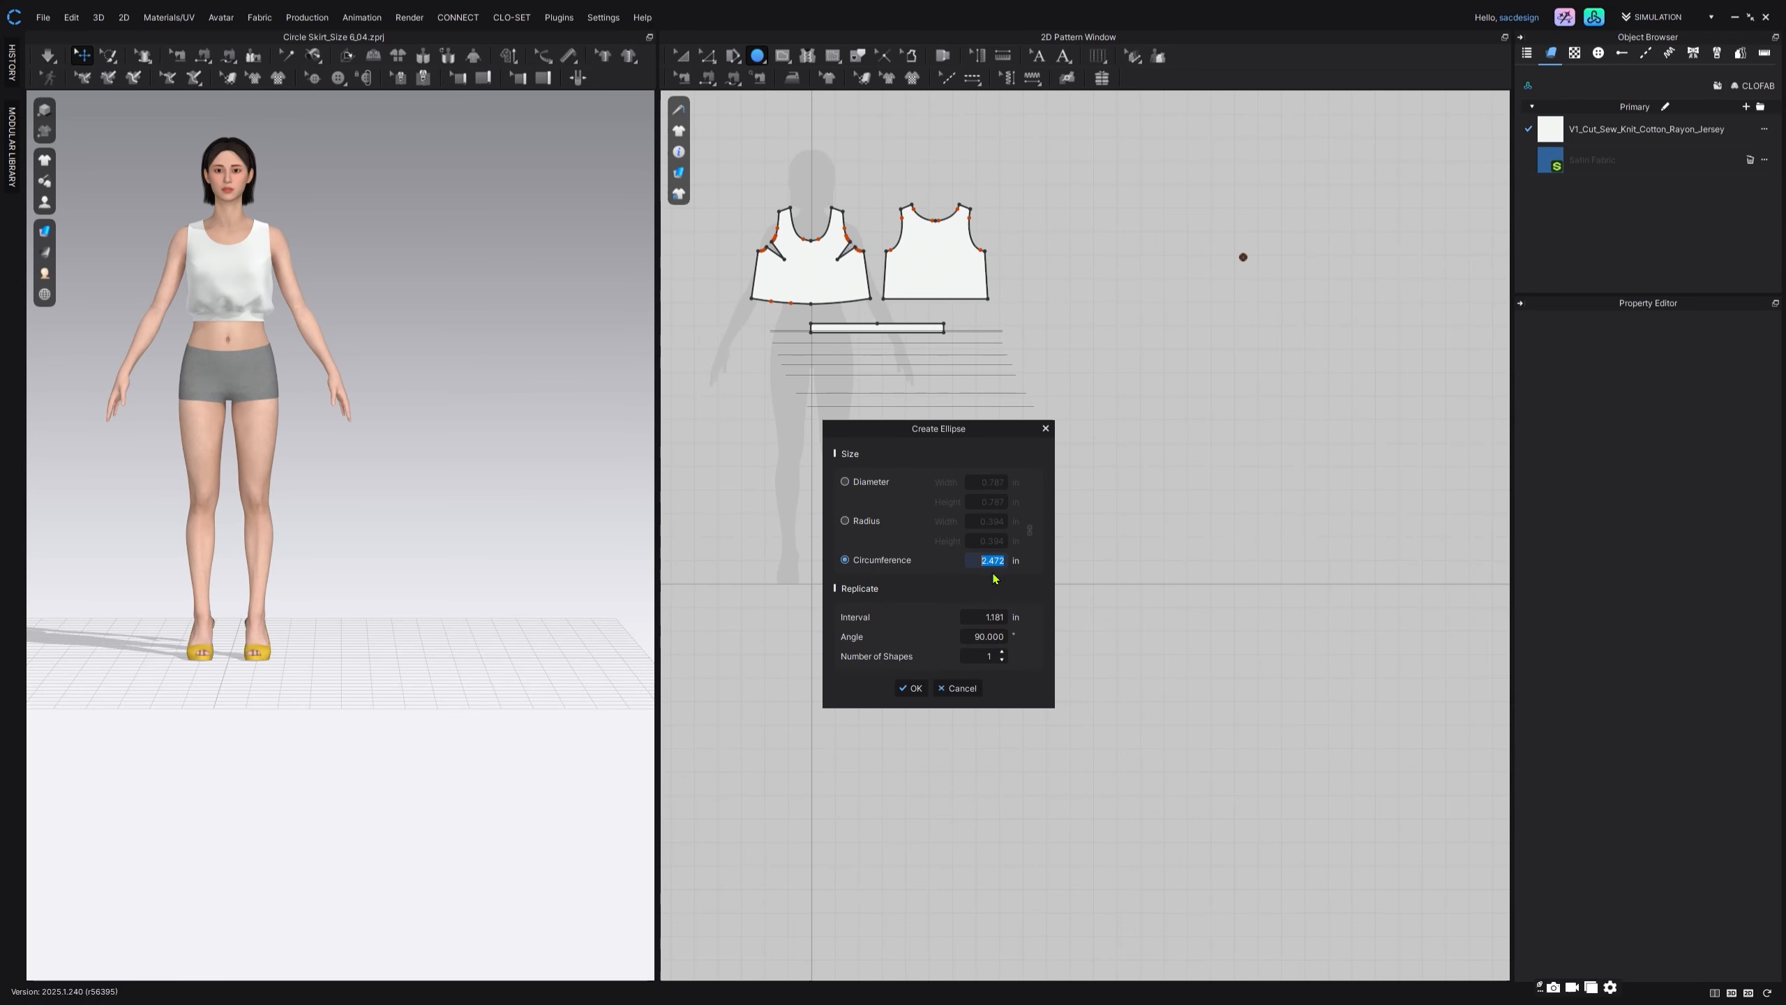
text(25)
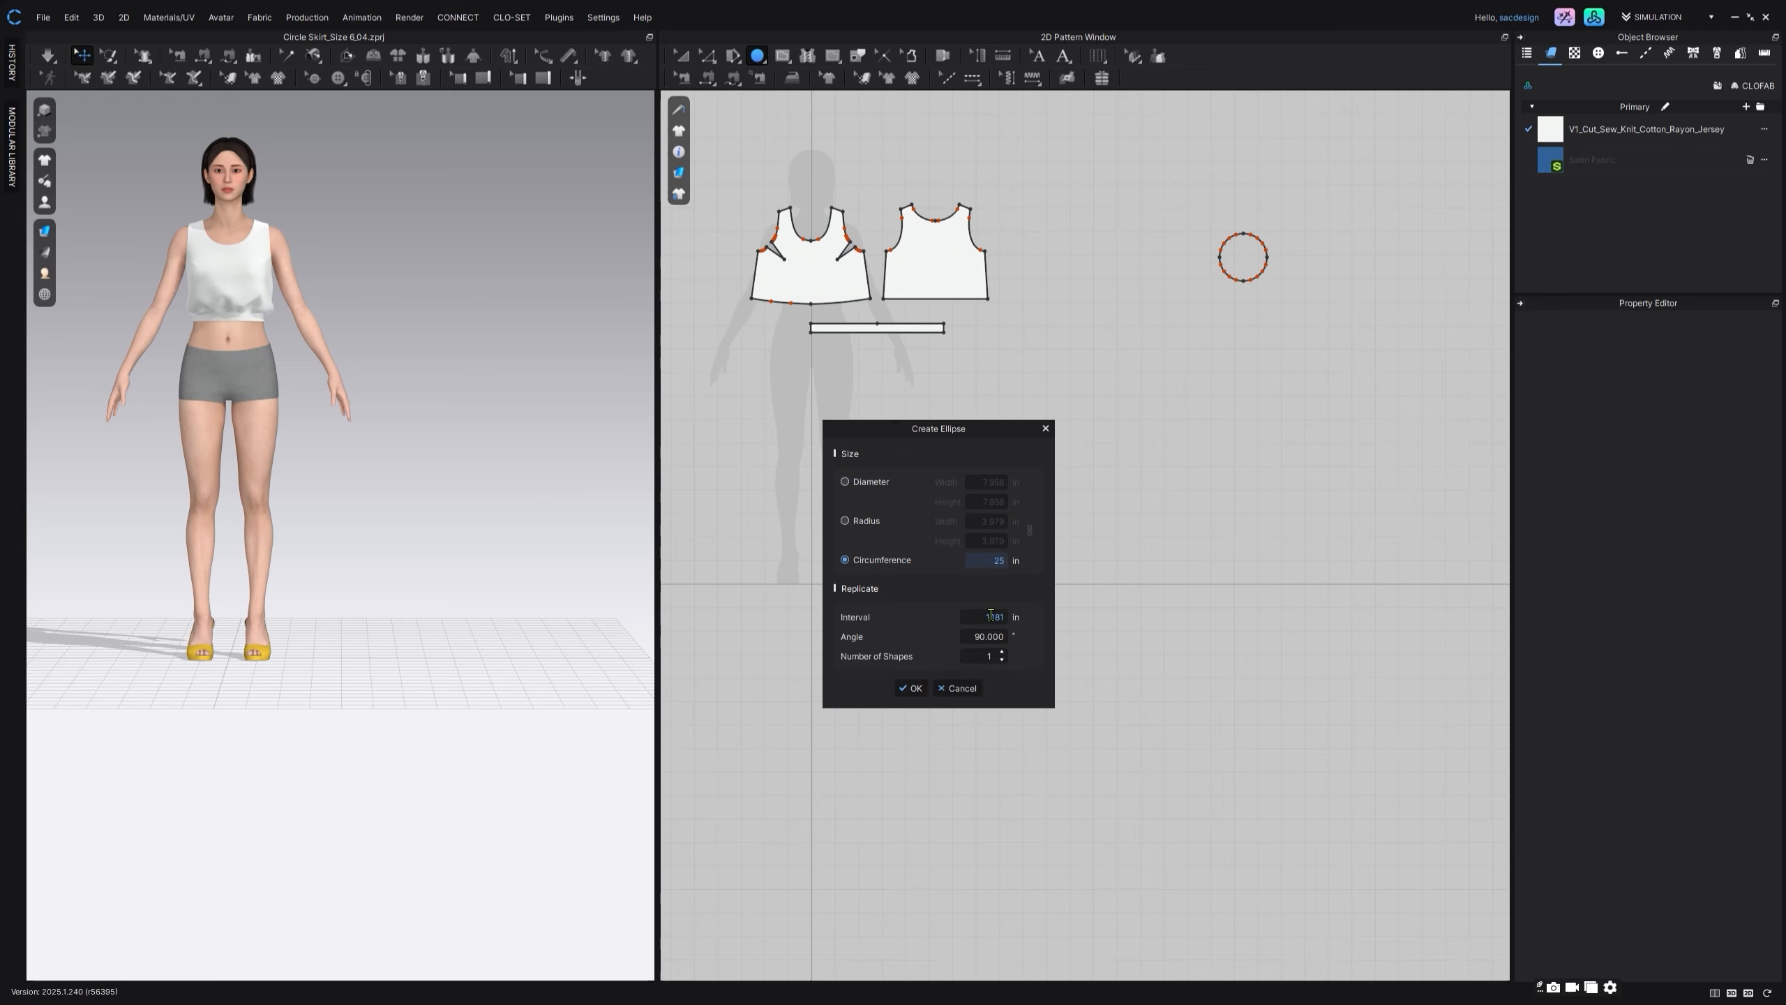
click(920, 692)
Step: Add a Y-axis perpendicular internal line at 90° across the small circle, starting from its left edge point
click(707, 56)
click(1136, 206)
scroll(1357, 229, up, 2)
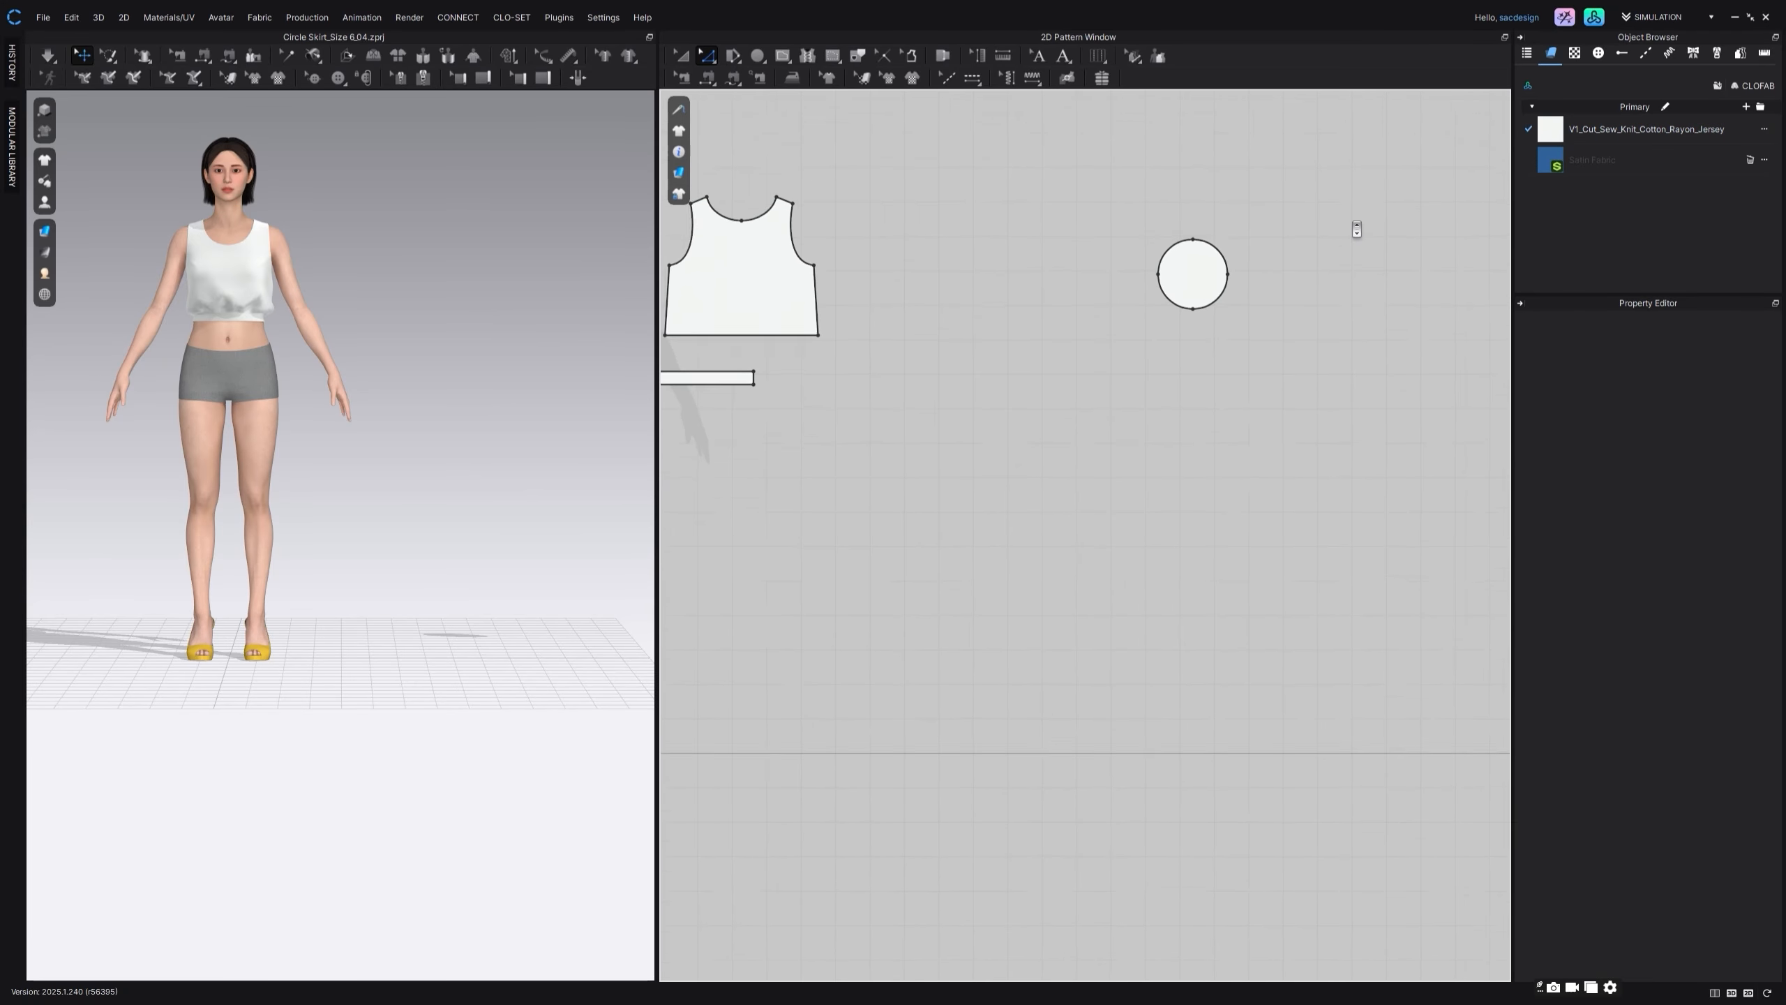
scroll(1356, 229, up, 2)
click(1073, 297)
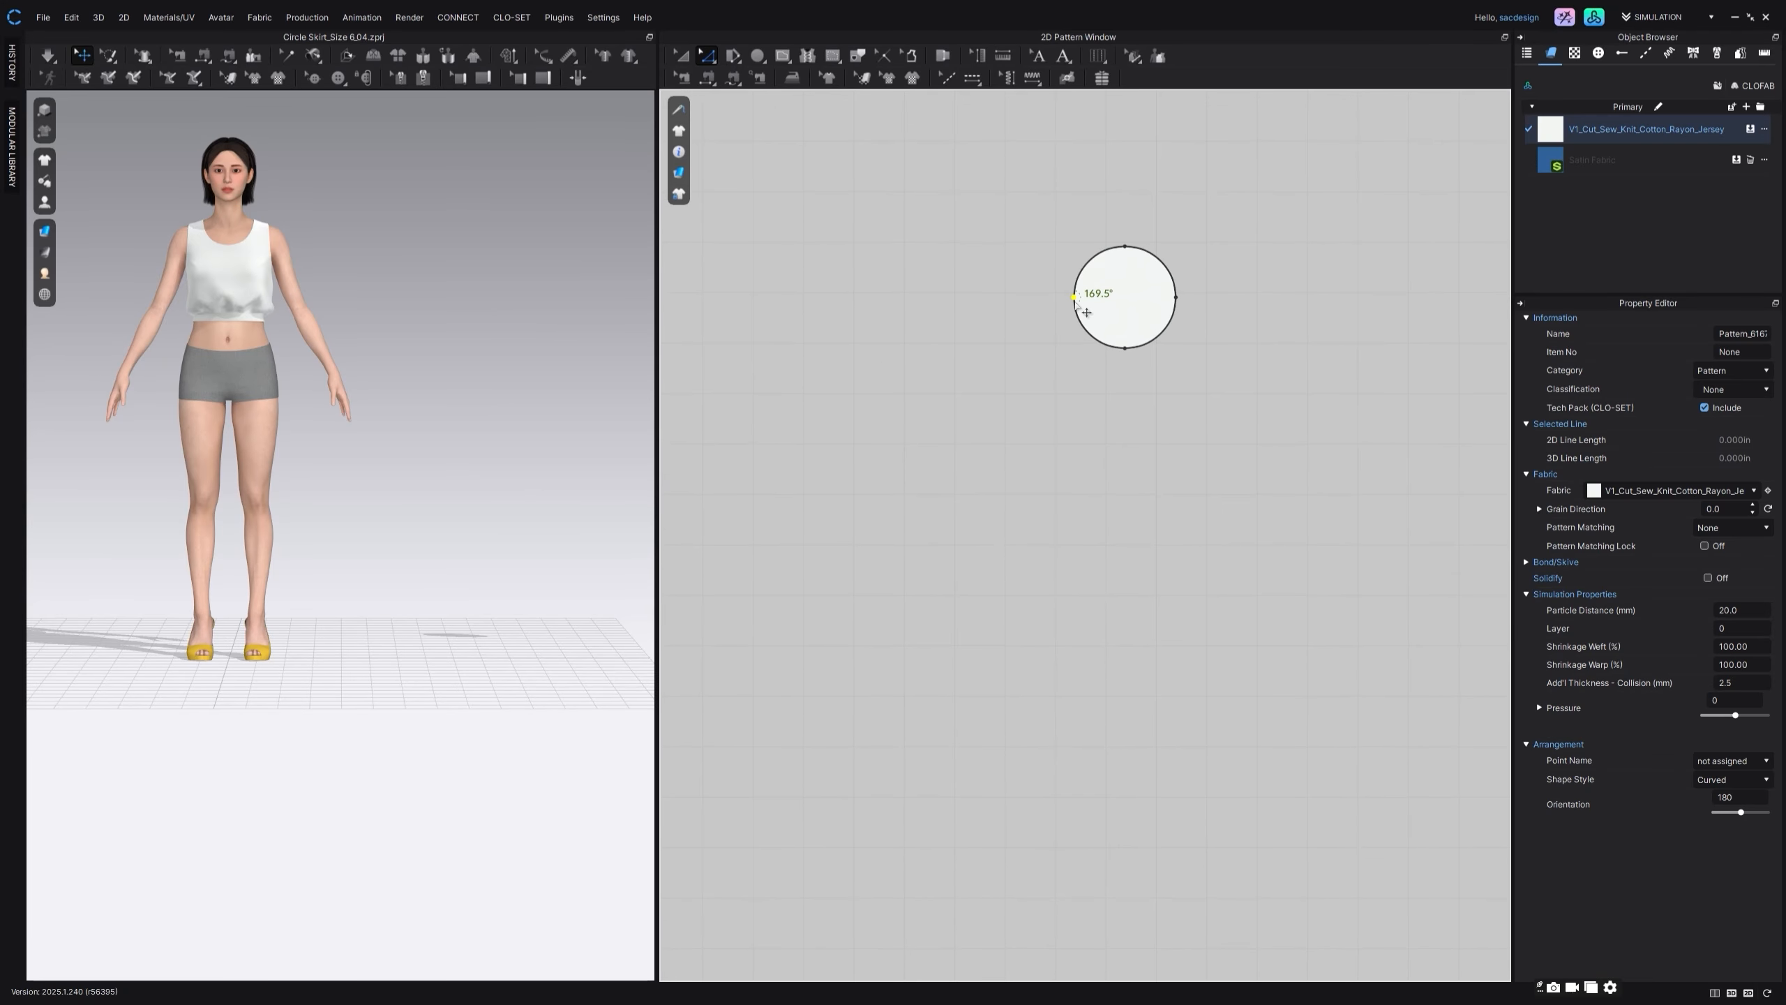
right_click(1074, 296)
mouse_move(1114, 389)
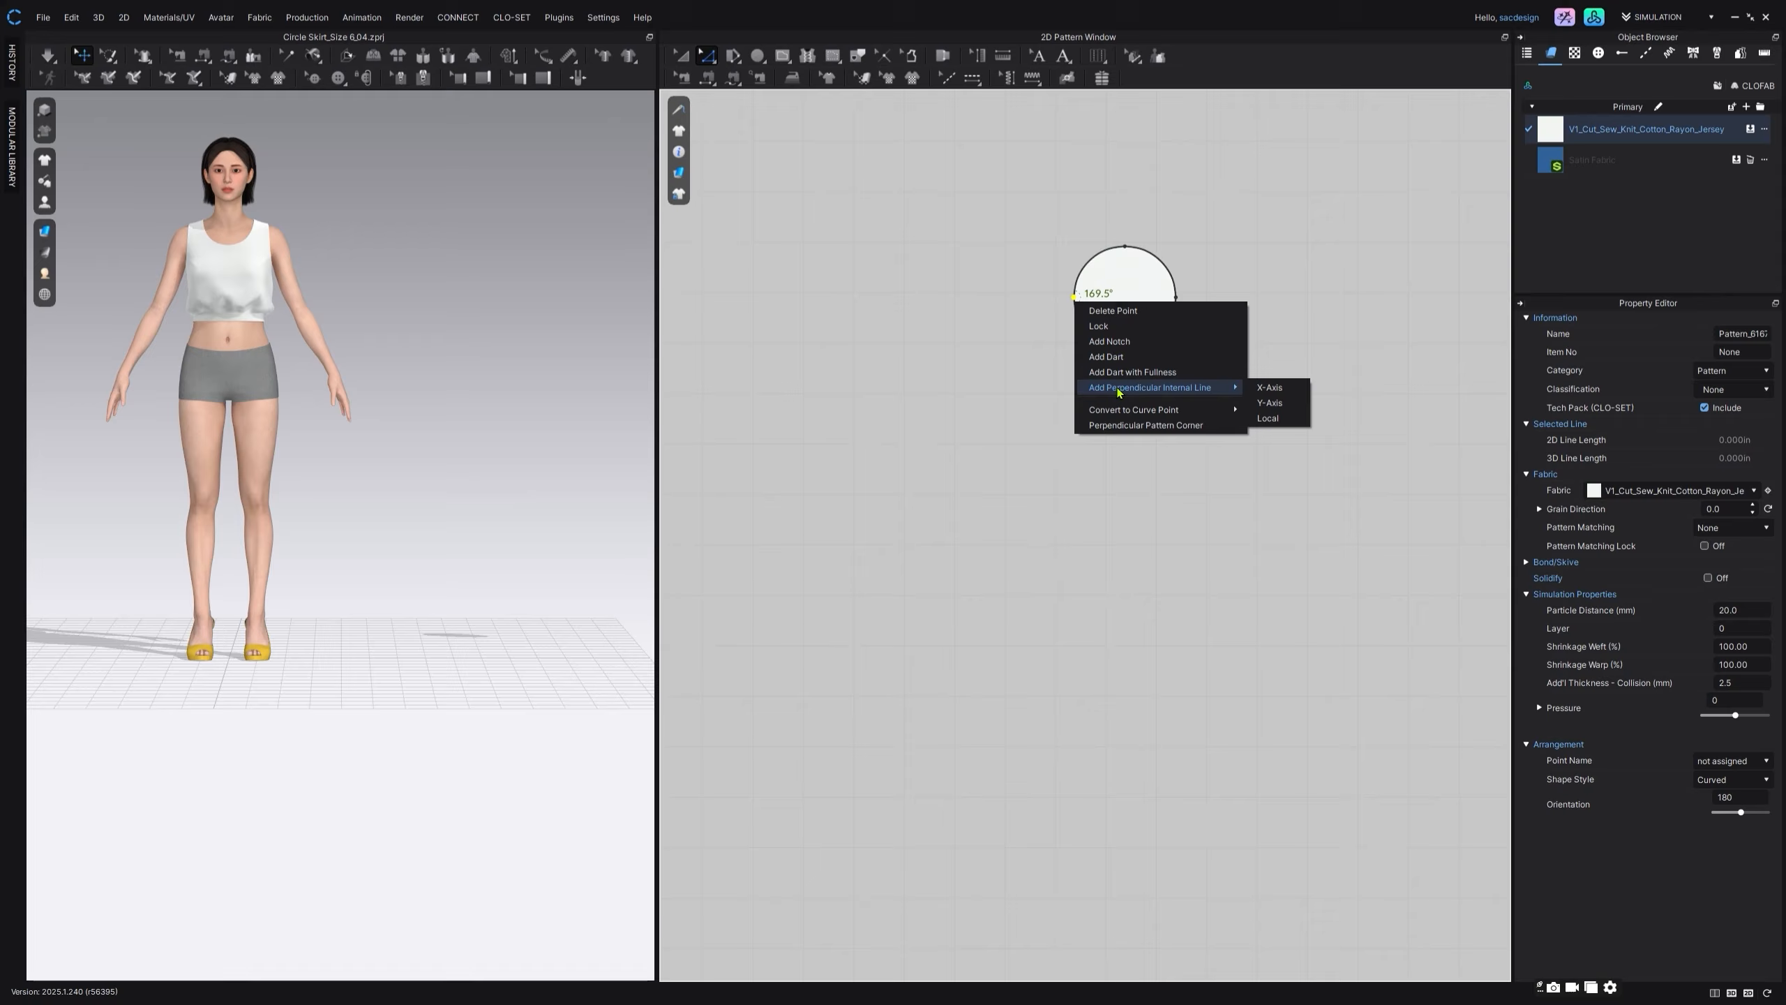
click(1269, 403)
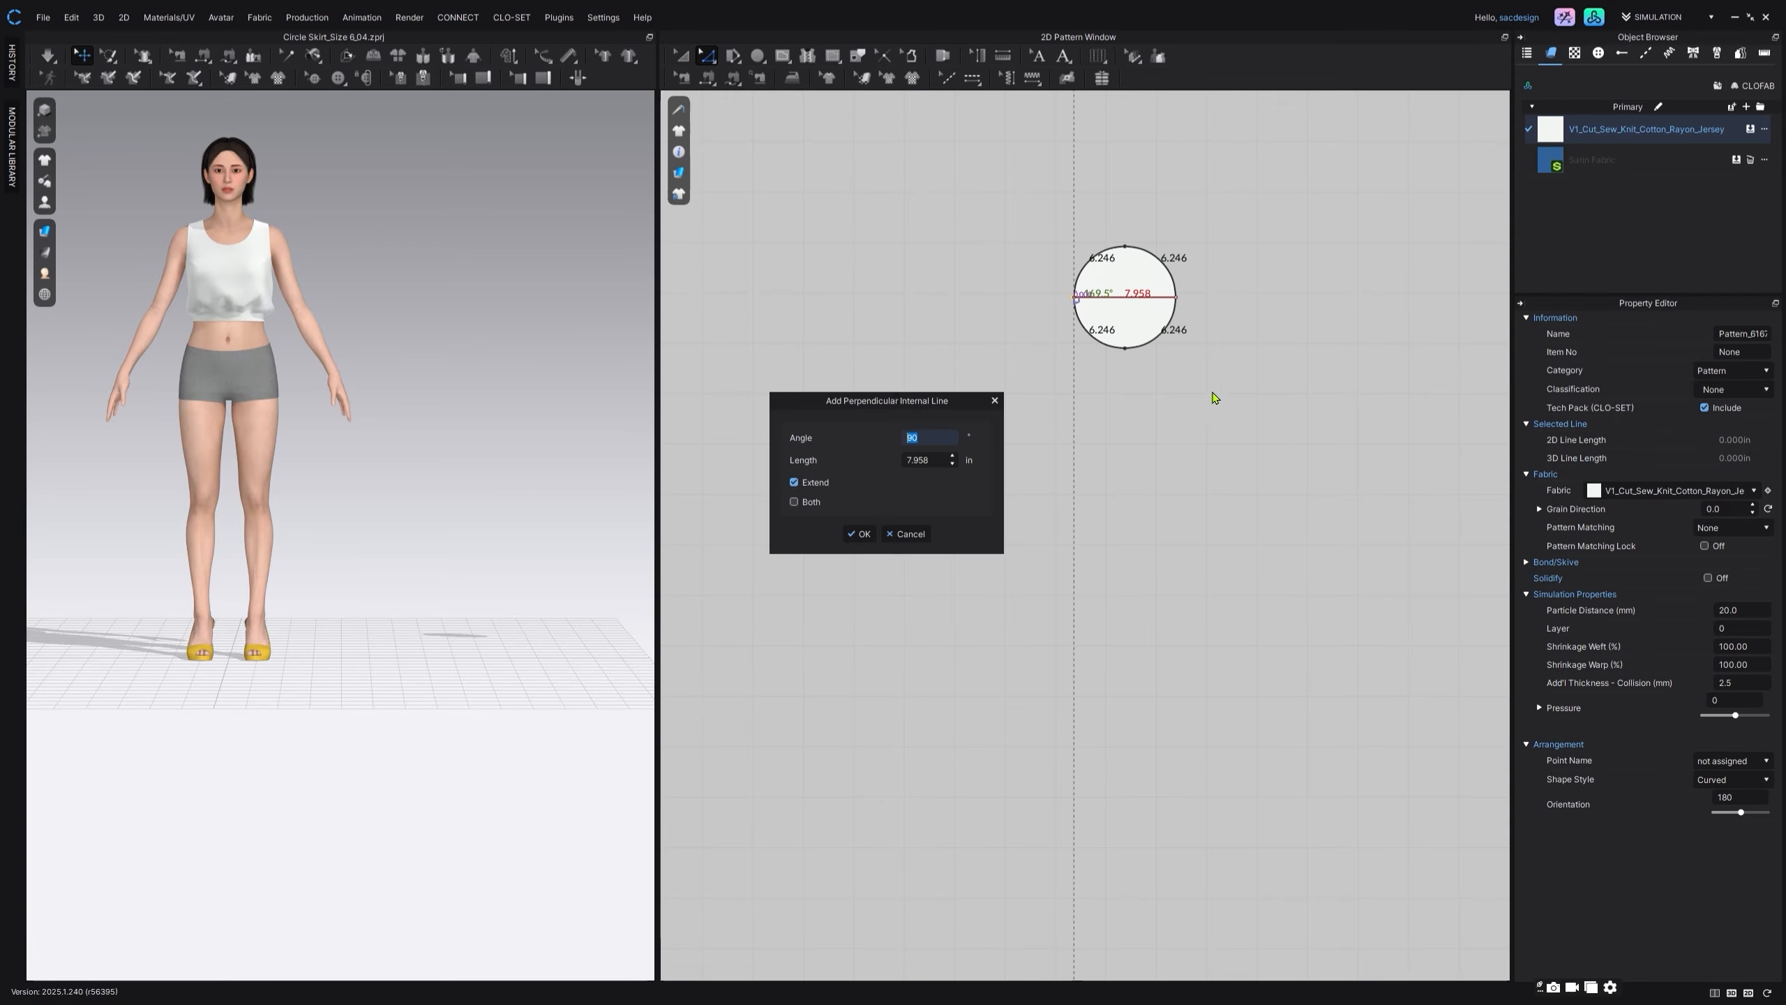
click(860, 533)
Step: Draw a 25 in horizontal internal line extending outward from the left end of the small circle's diameter
click(779, 62)
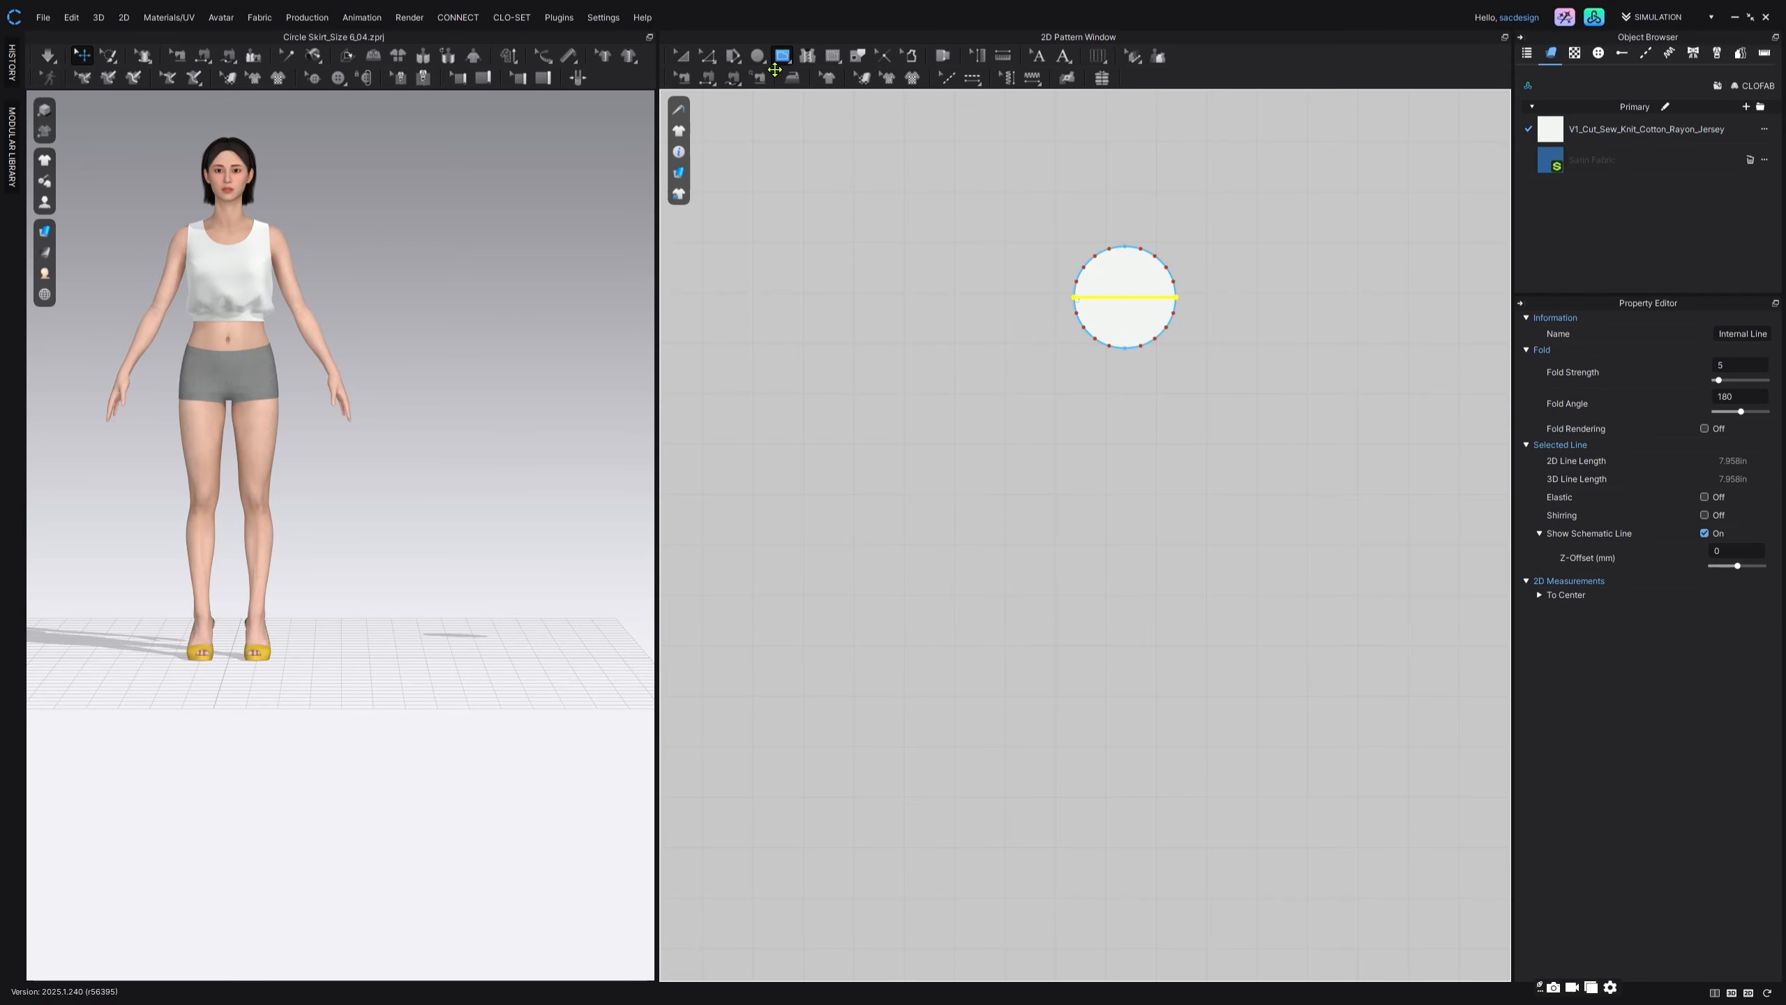
middle_drag(849, 205, 798, 247)
scroll(941, 342, down, 2)
middle_drag(941, 342, 984, 339)
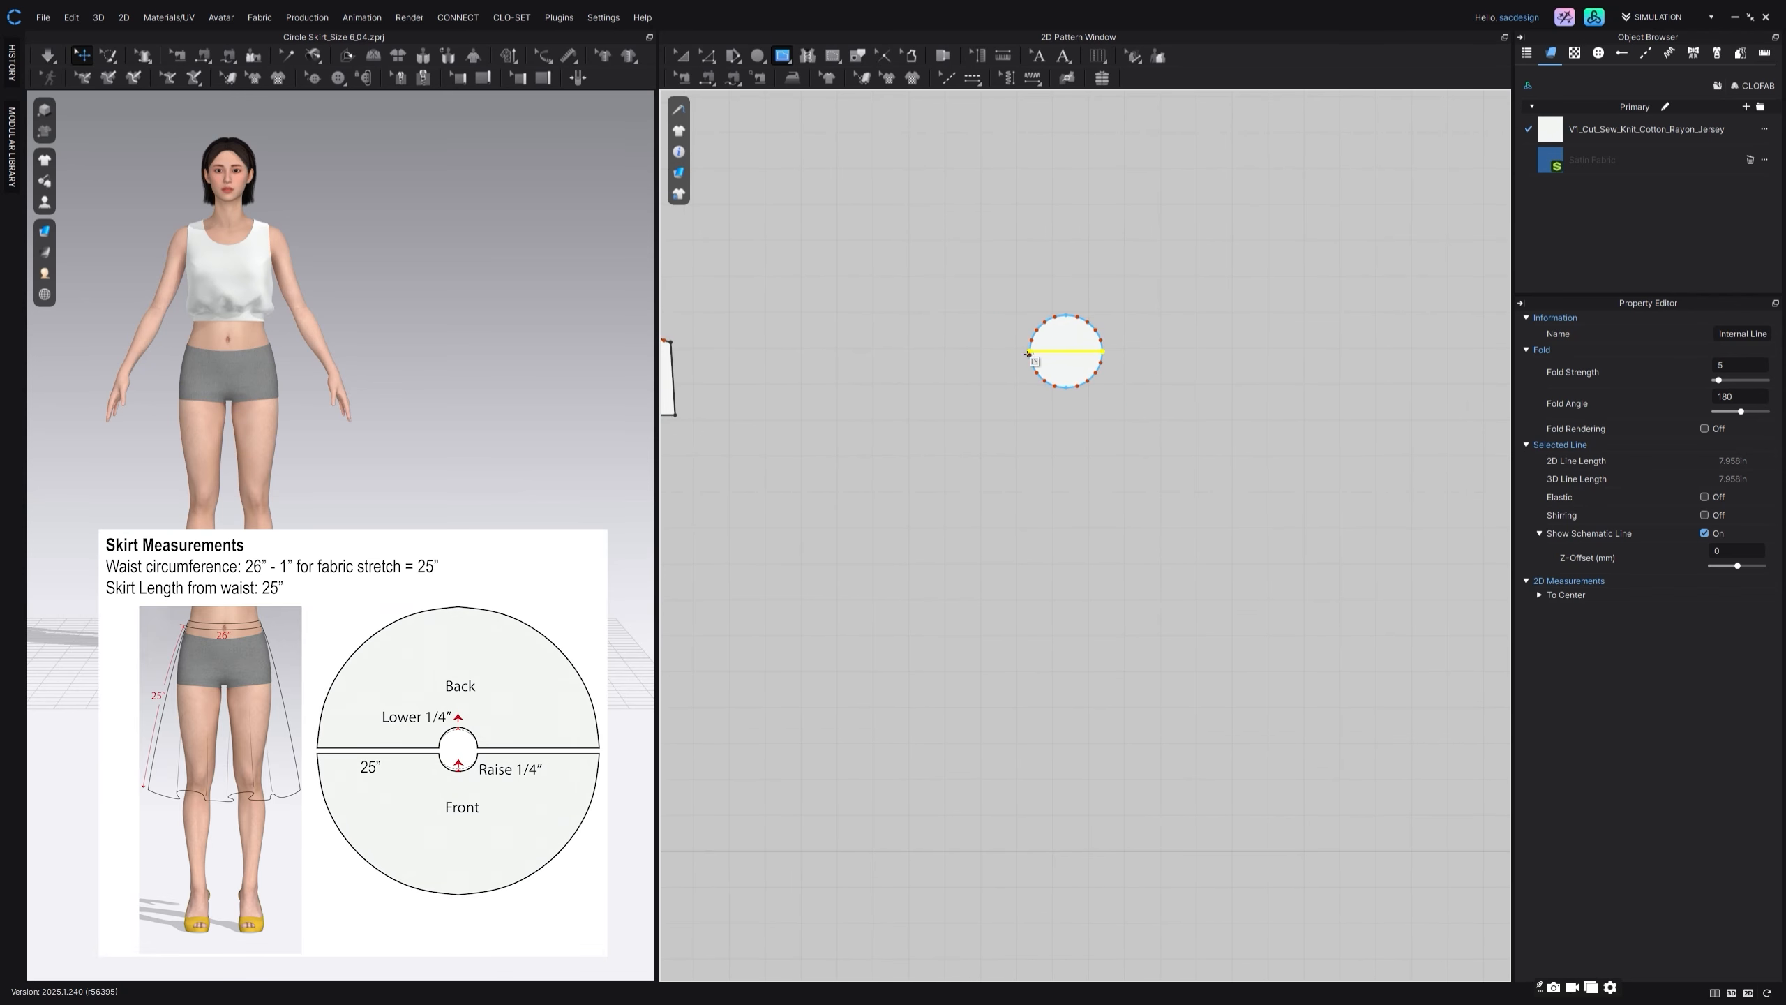
click(1028, 351)
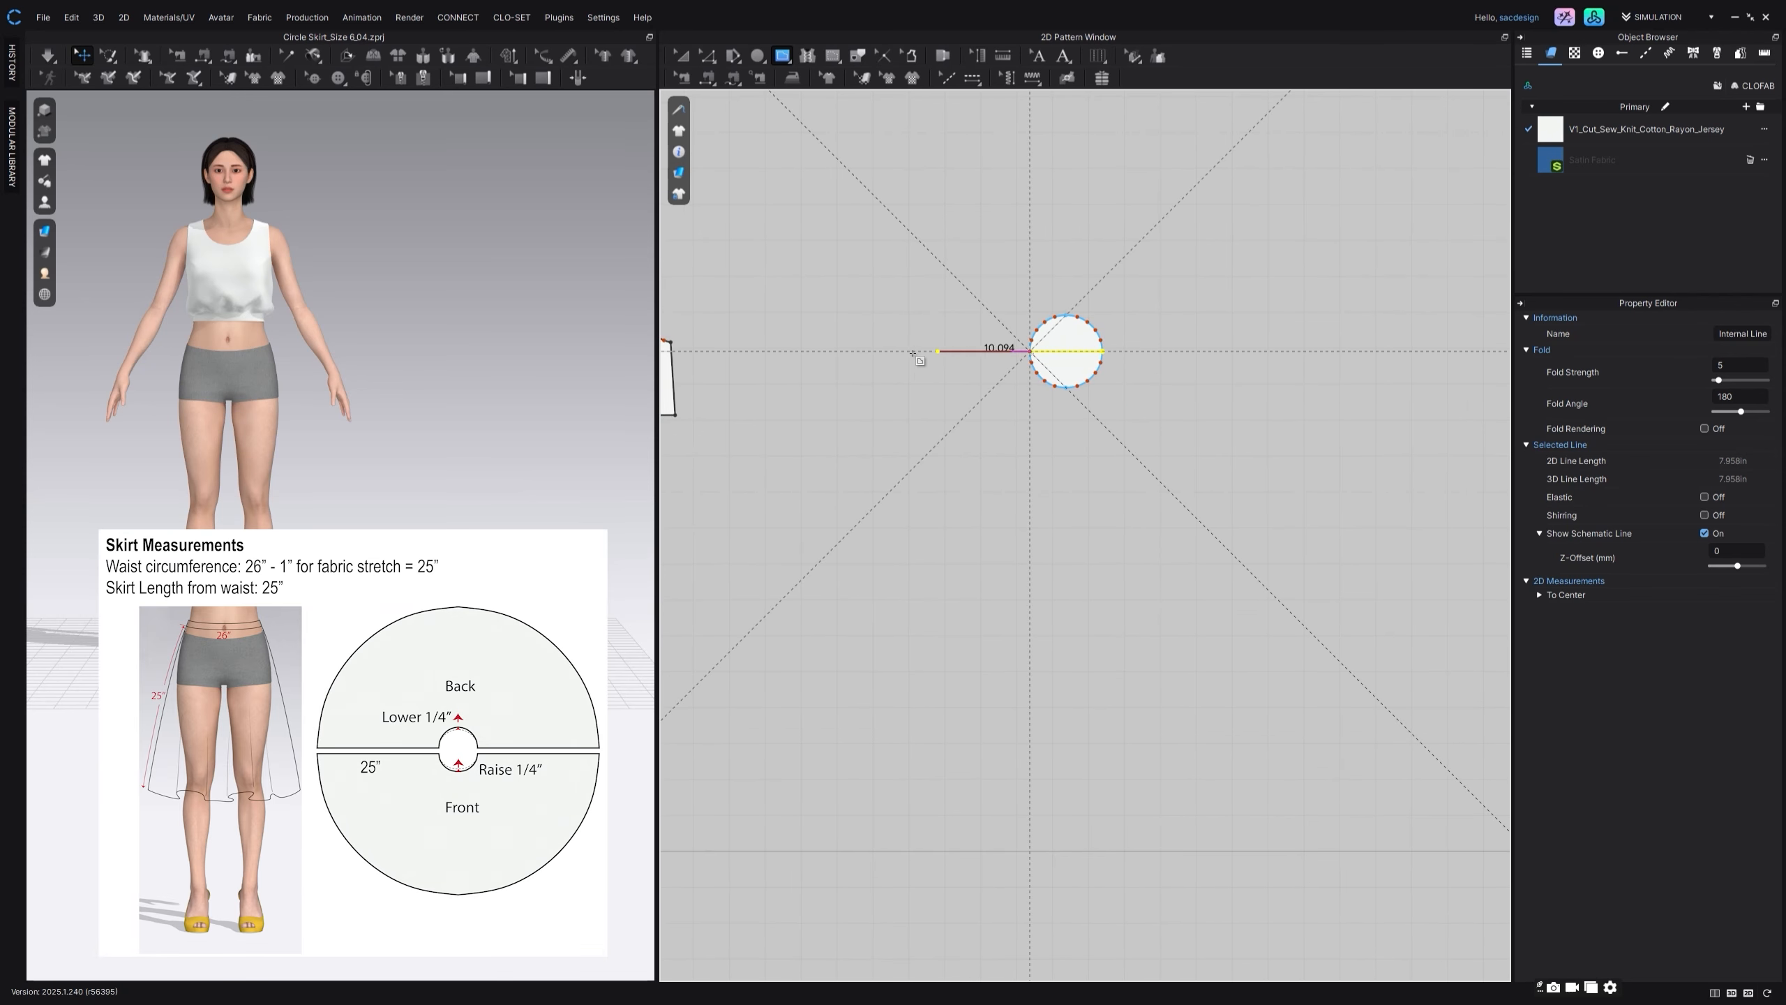
right_click(843, 359)
drag(863, 317, 939, 444)
text(25)
click(905, 749)
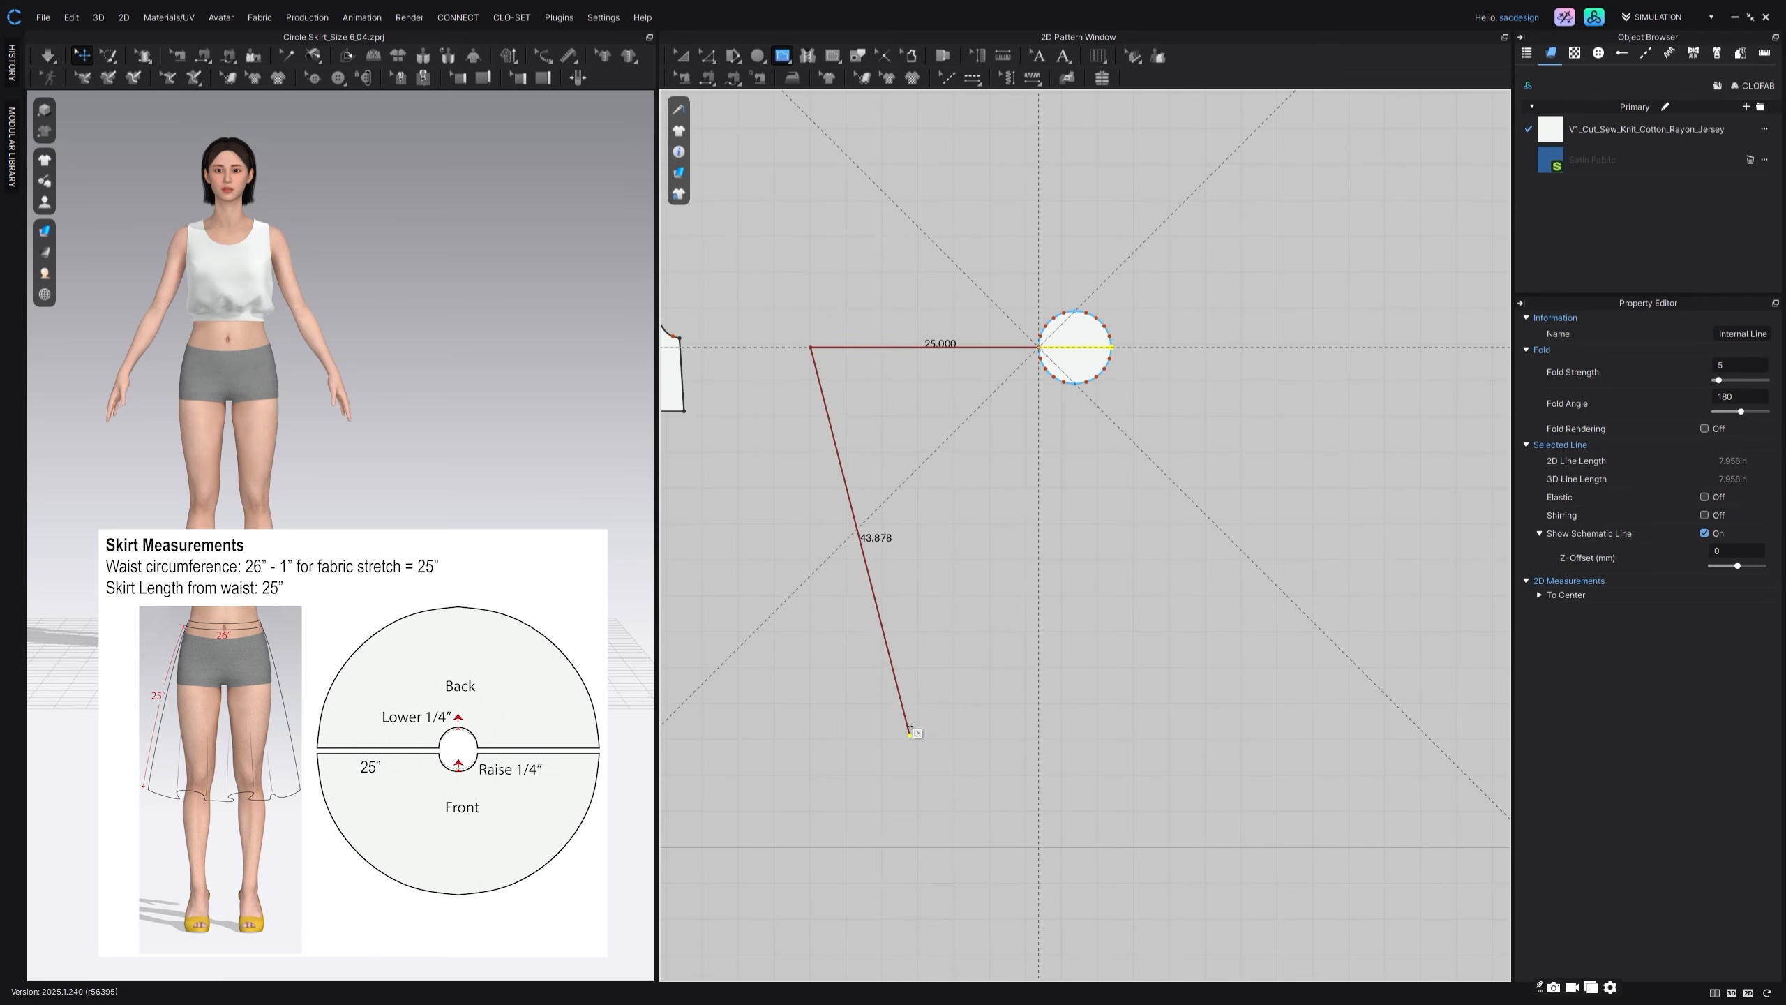
Step: Draw a 25 in horizontal internal line extending outward from the right end of the small circle's diameter
click(1111, 347)
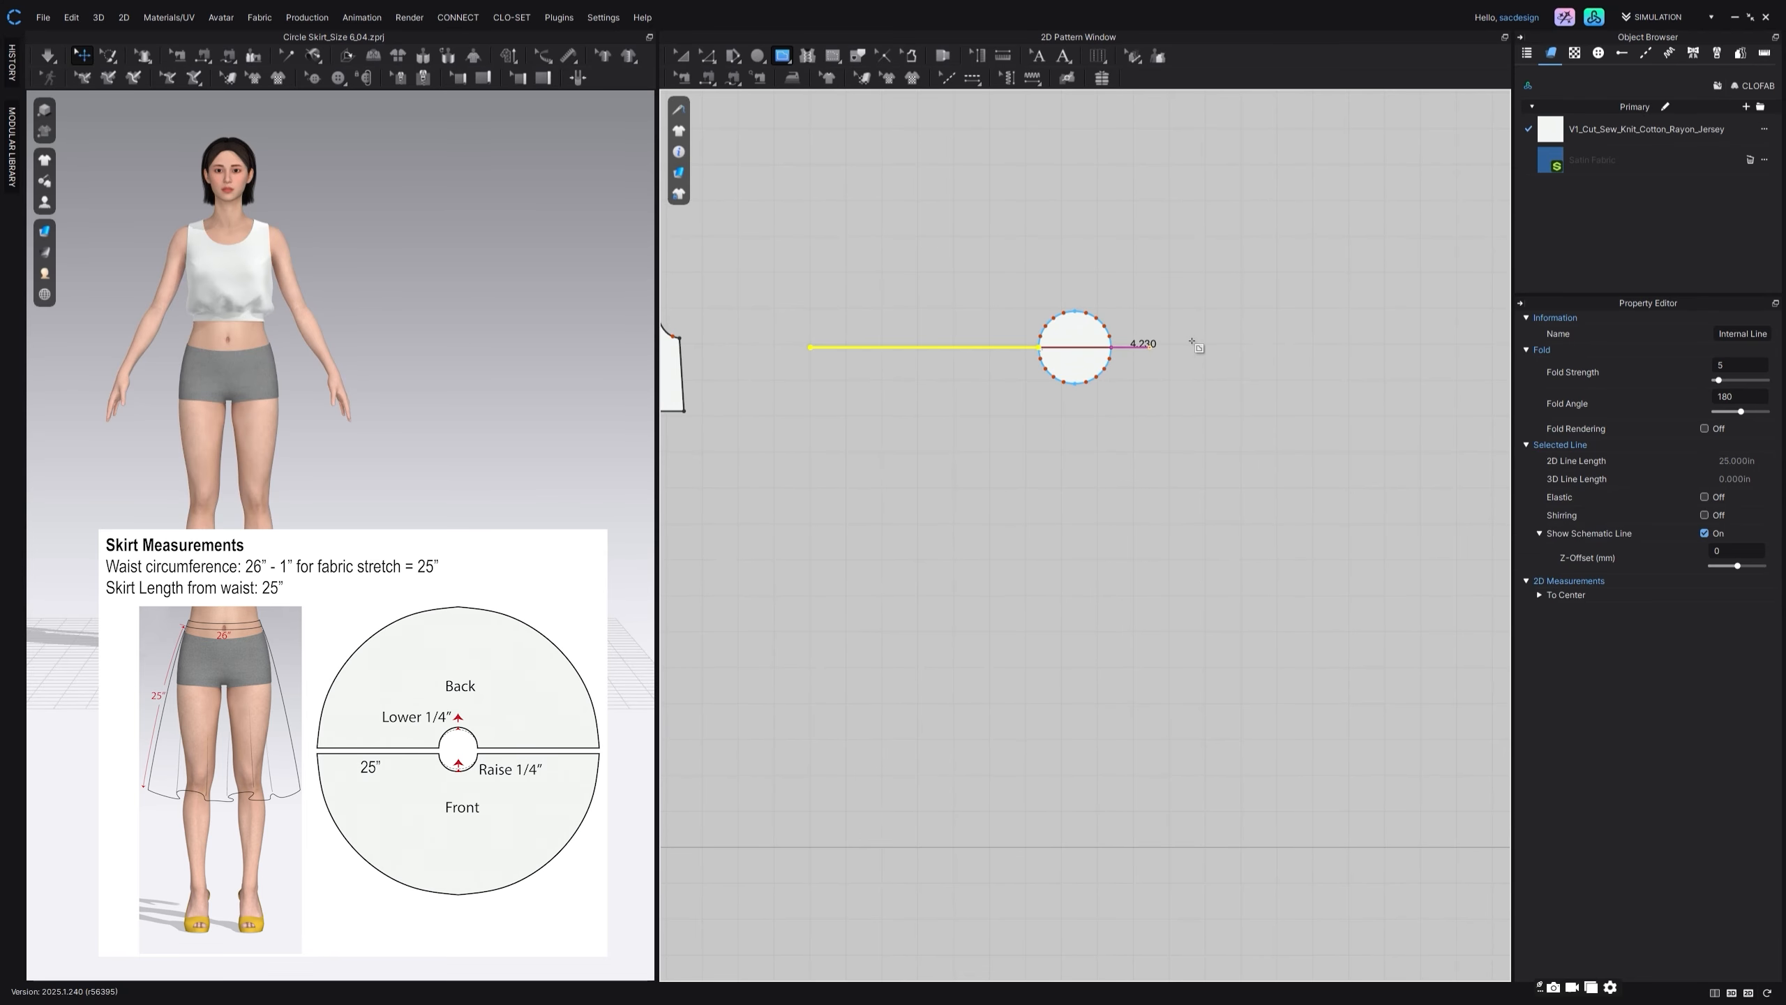
click(1298, 348)
drag(882, 312, 1214, 444)
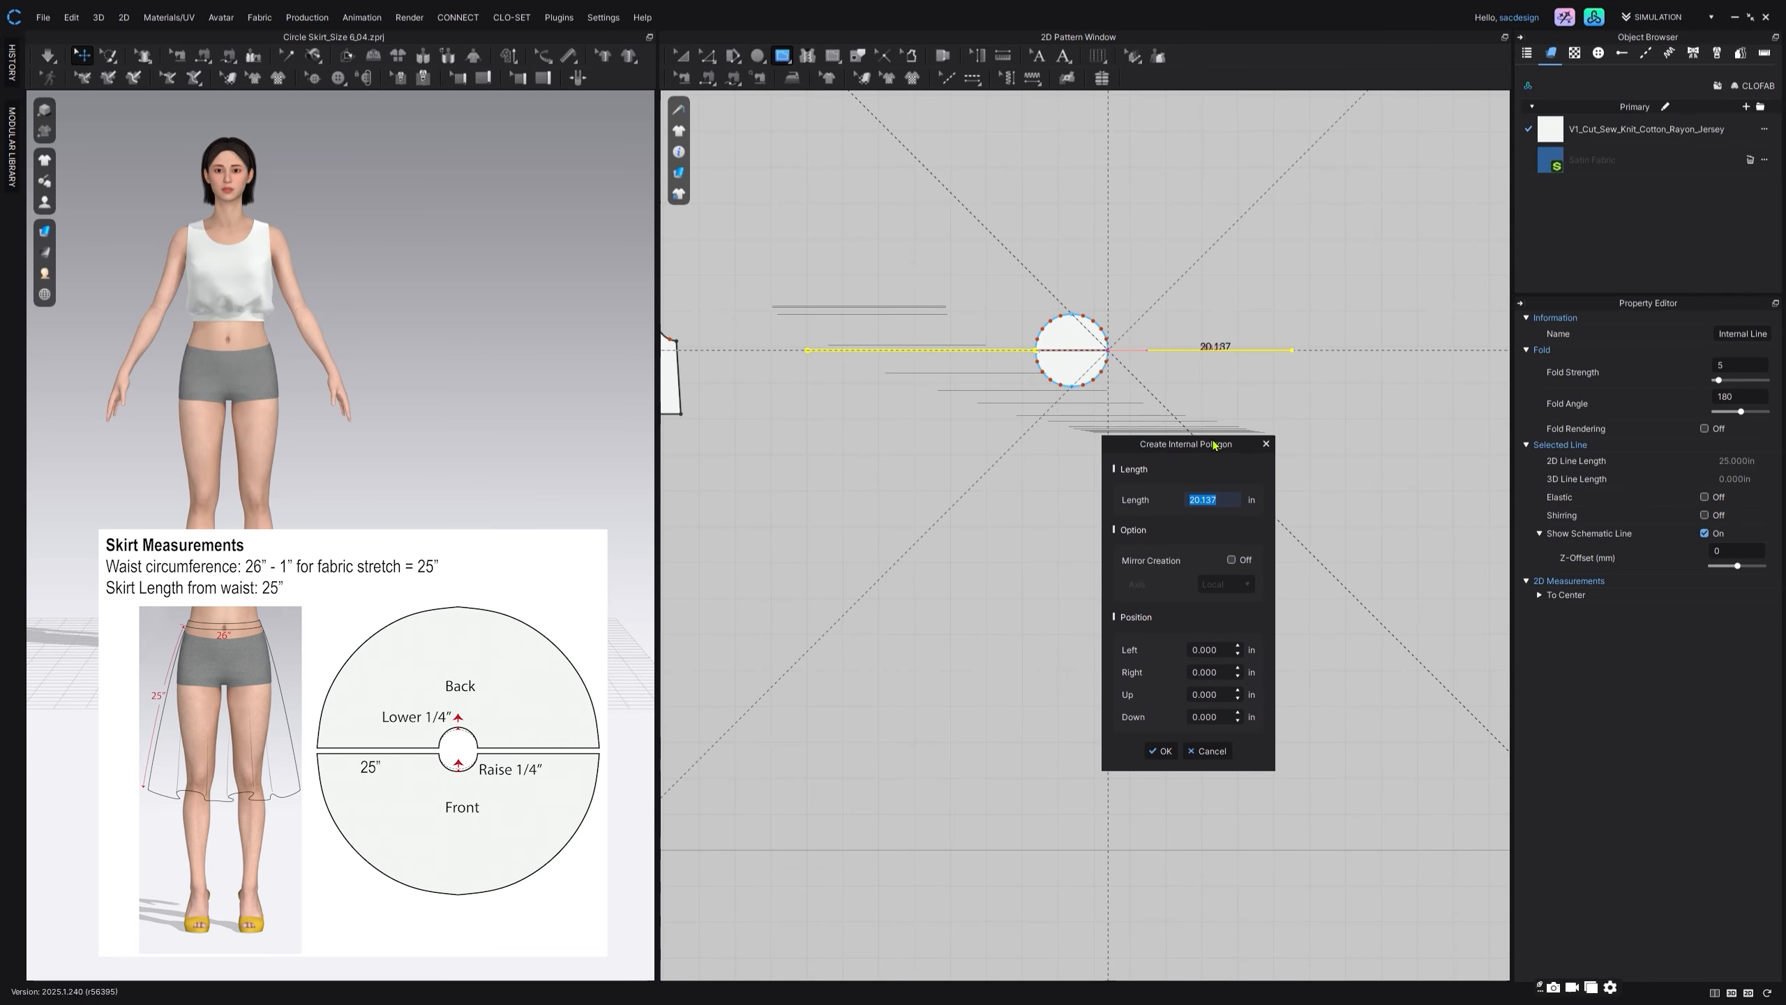
text(25)
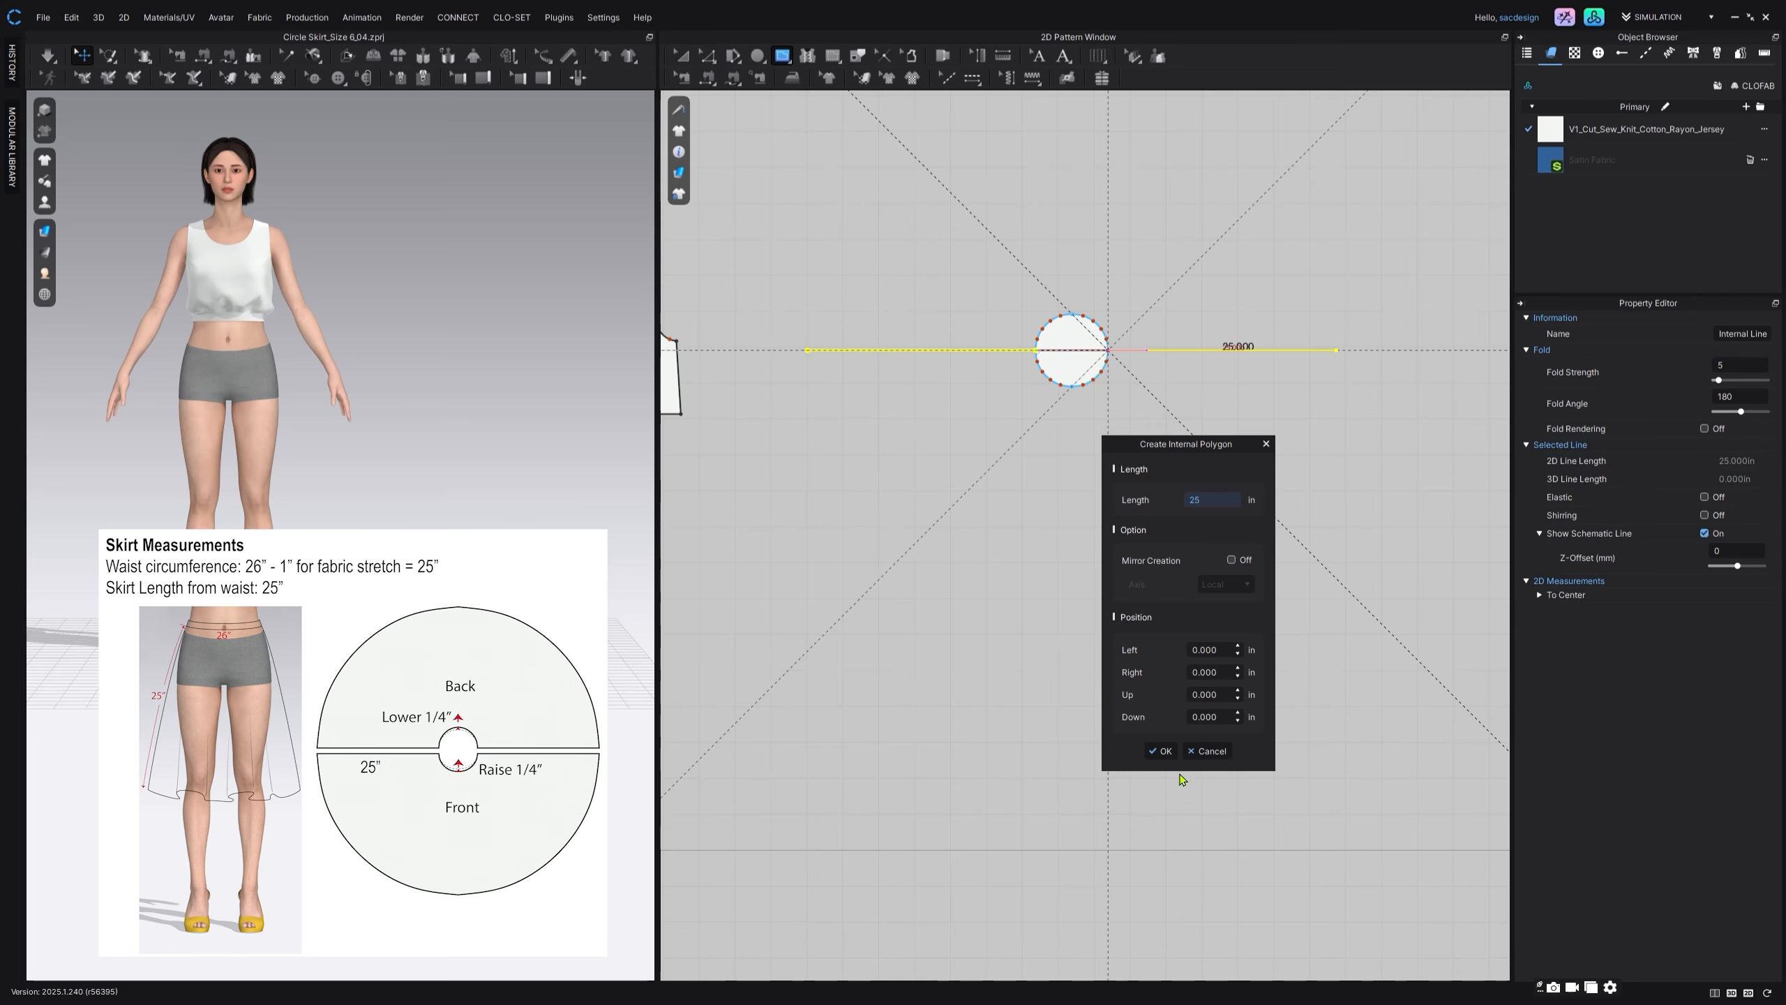
click(1161, 751)
key(Escape)
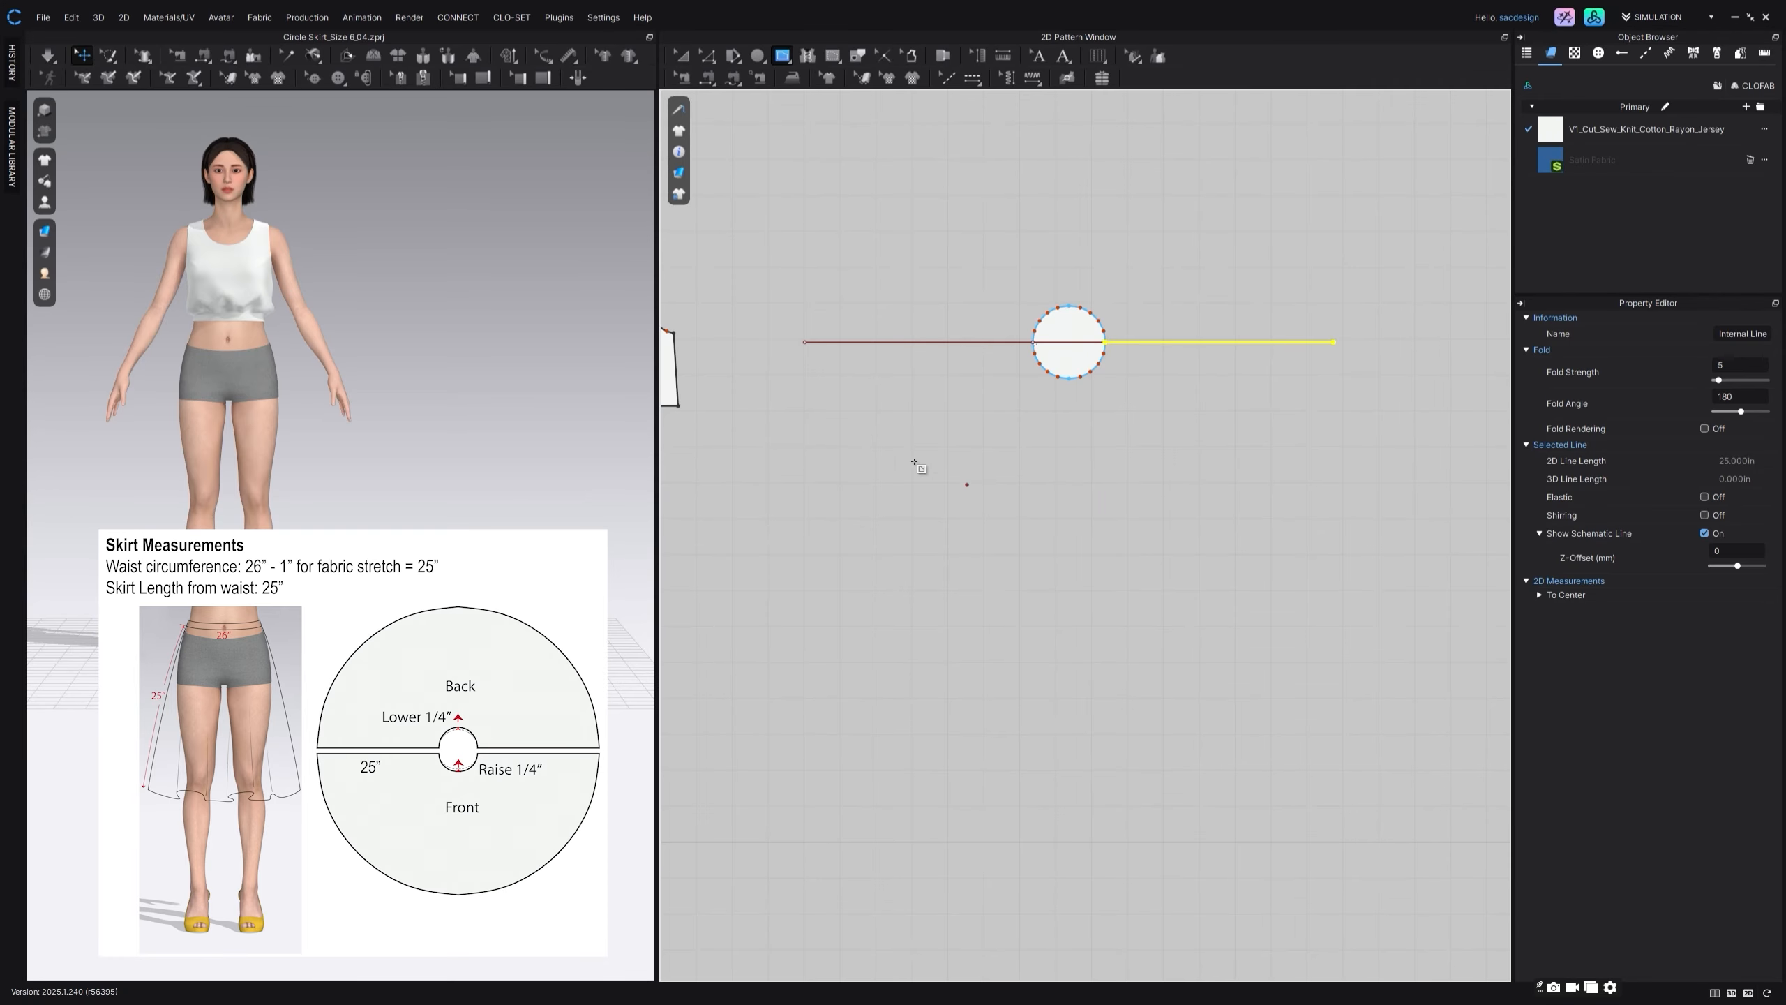
Step: Measure the combined length of the two outer lines and the small circle's diameter line
click(707, 55)
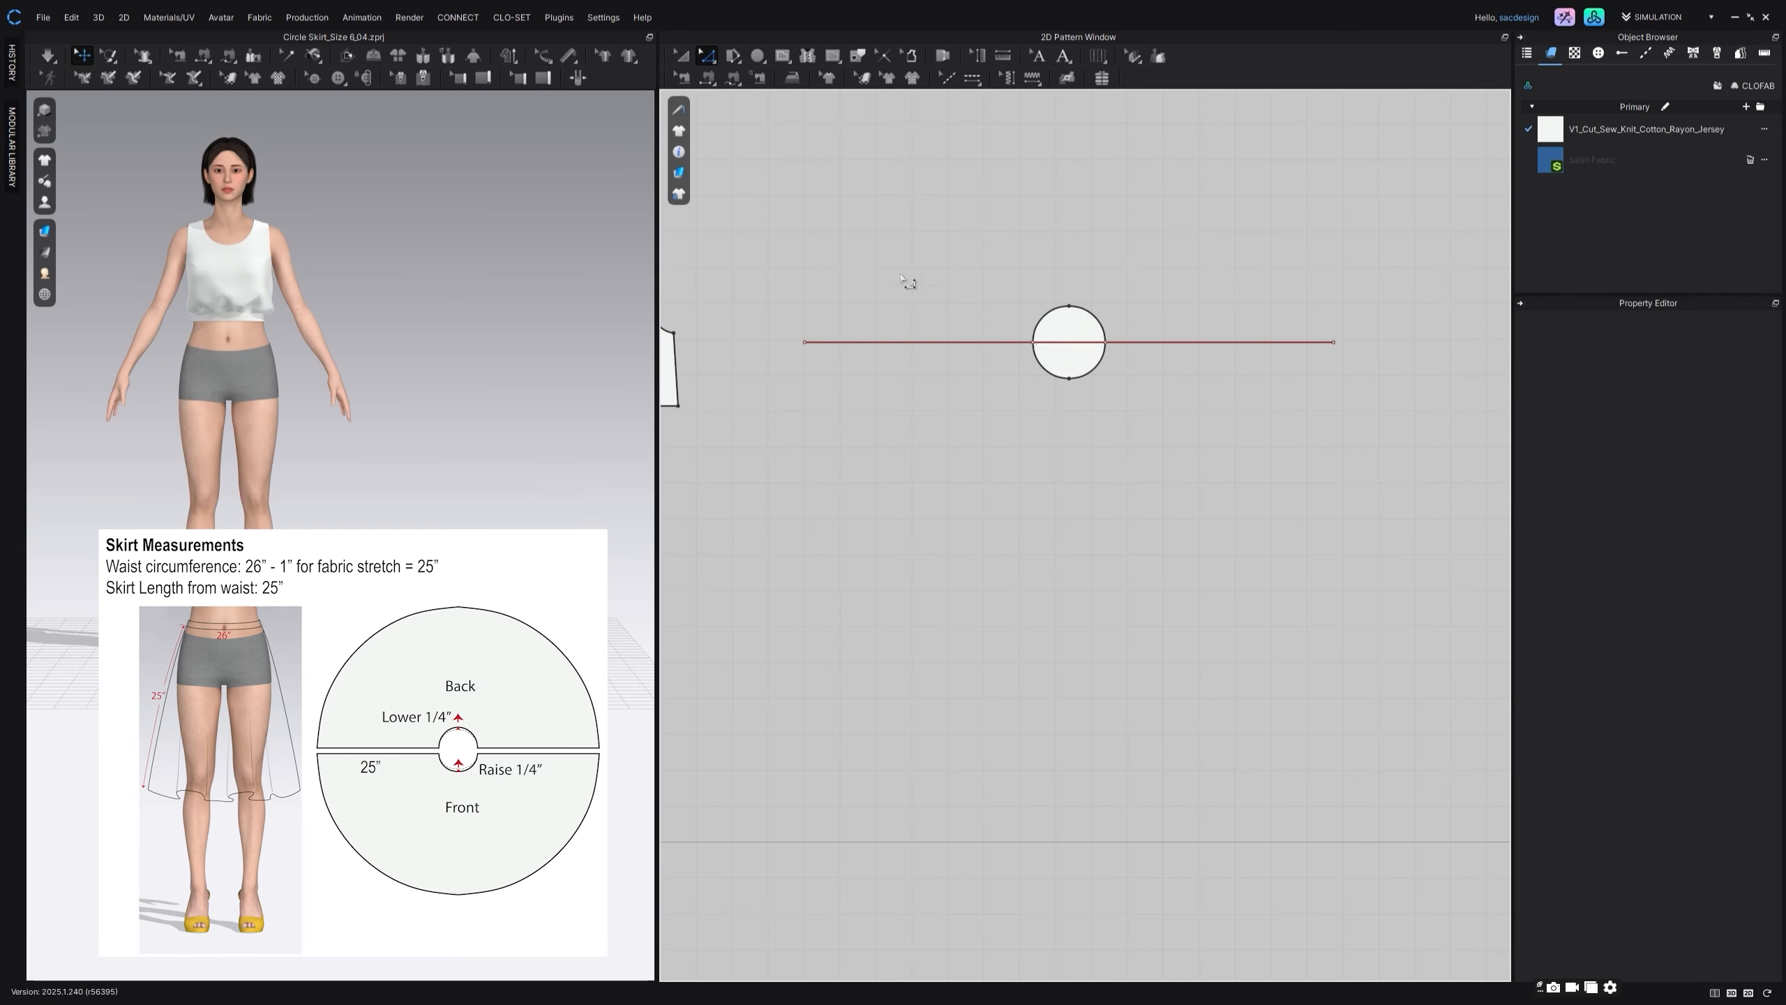
click(918, 342)
shift+click(1068, 342)
shift+click(1164, 342)
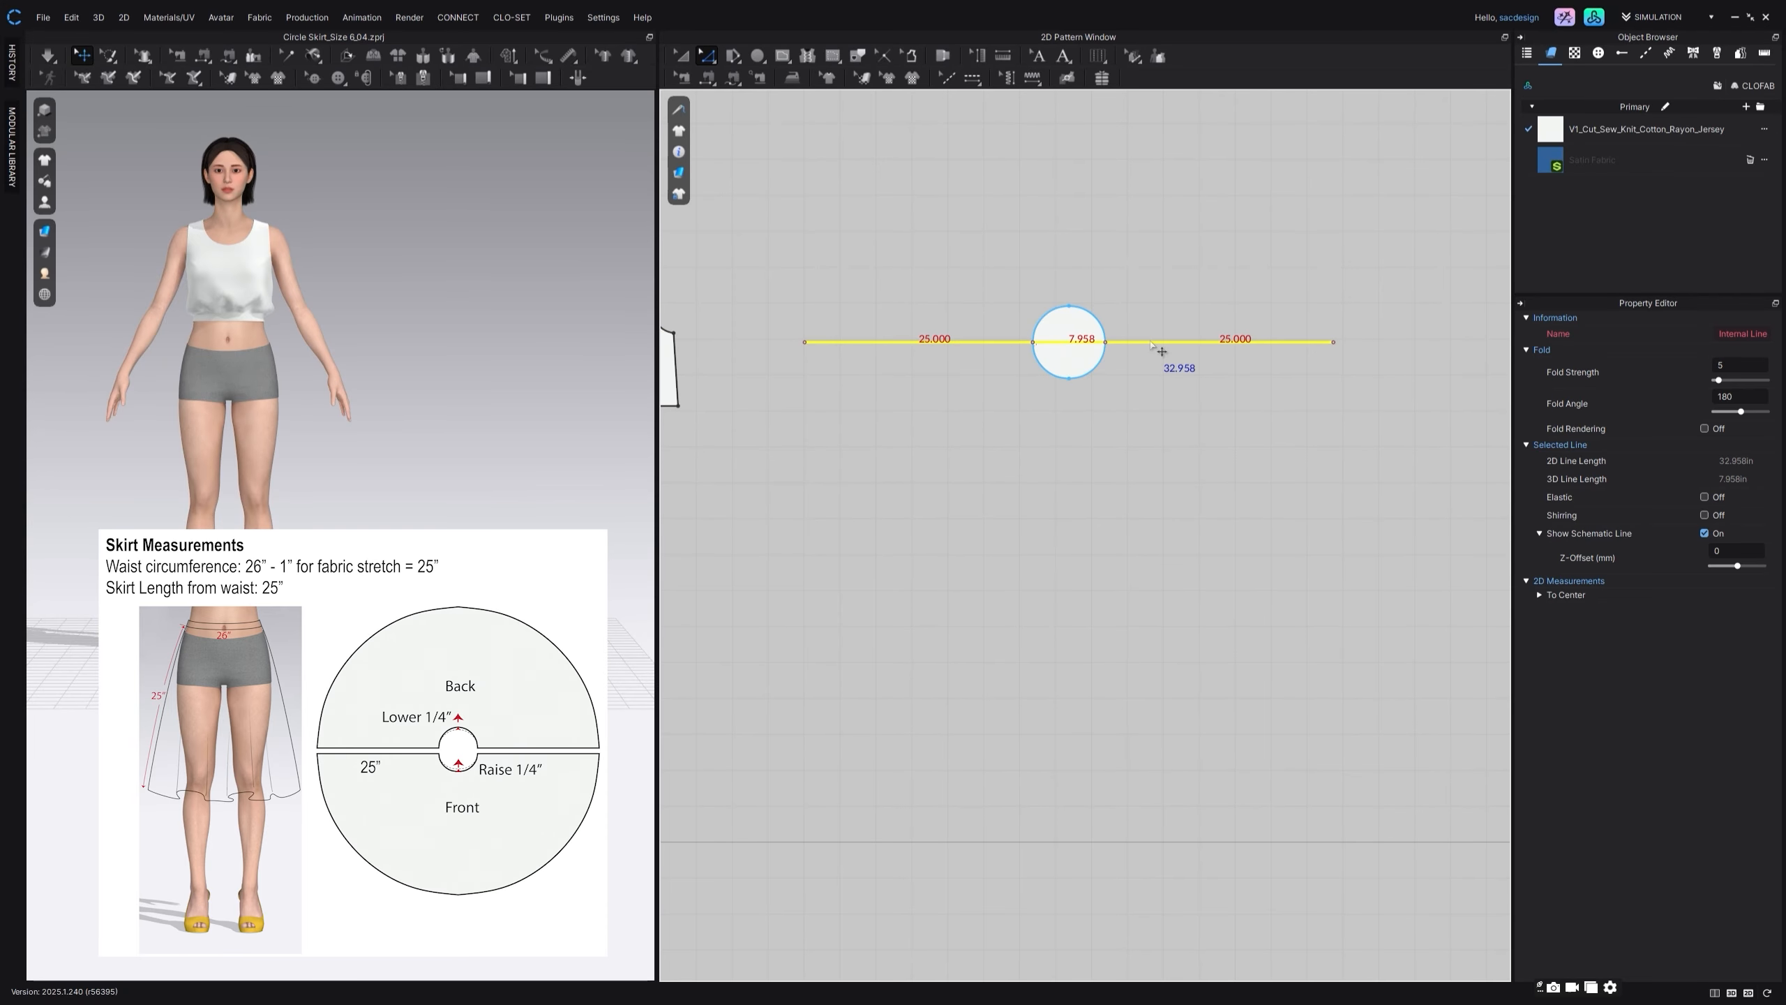
click(1033, 226)
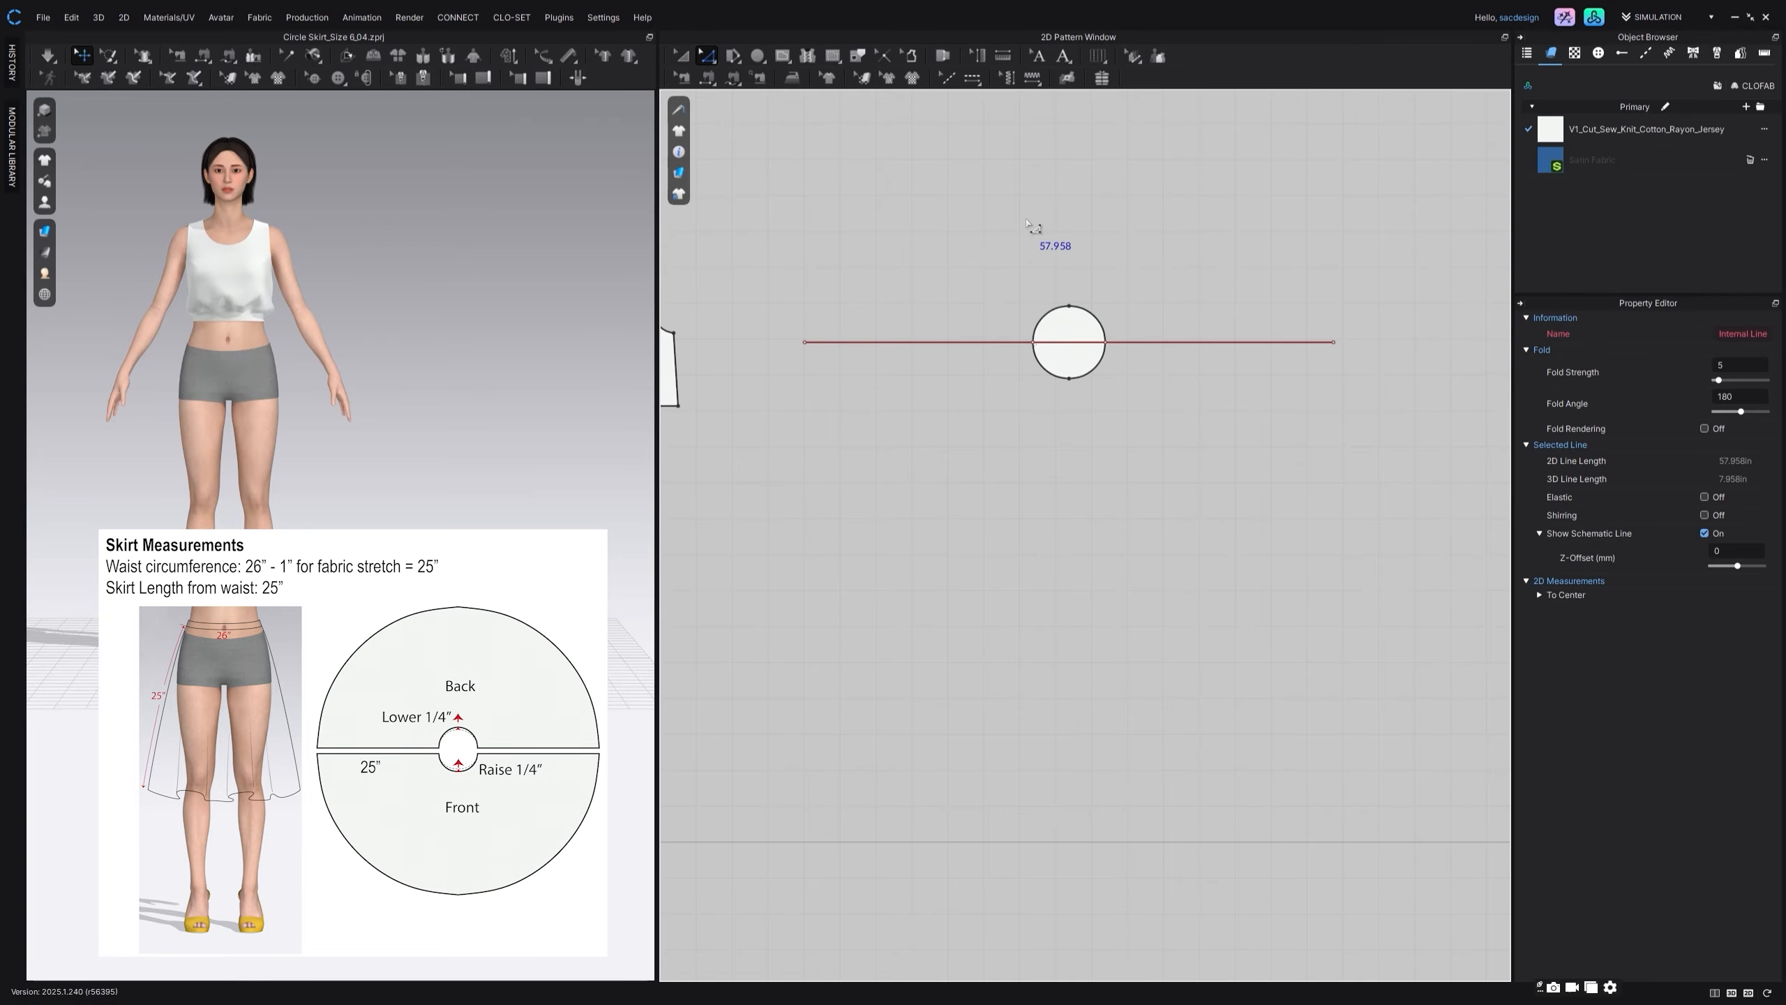
Step: Create a circle pattern with a 57.958 in diameter below the small circle
click(758, 55)
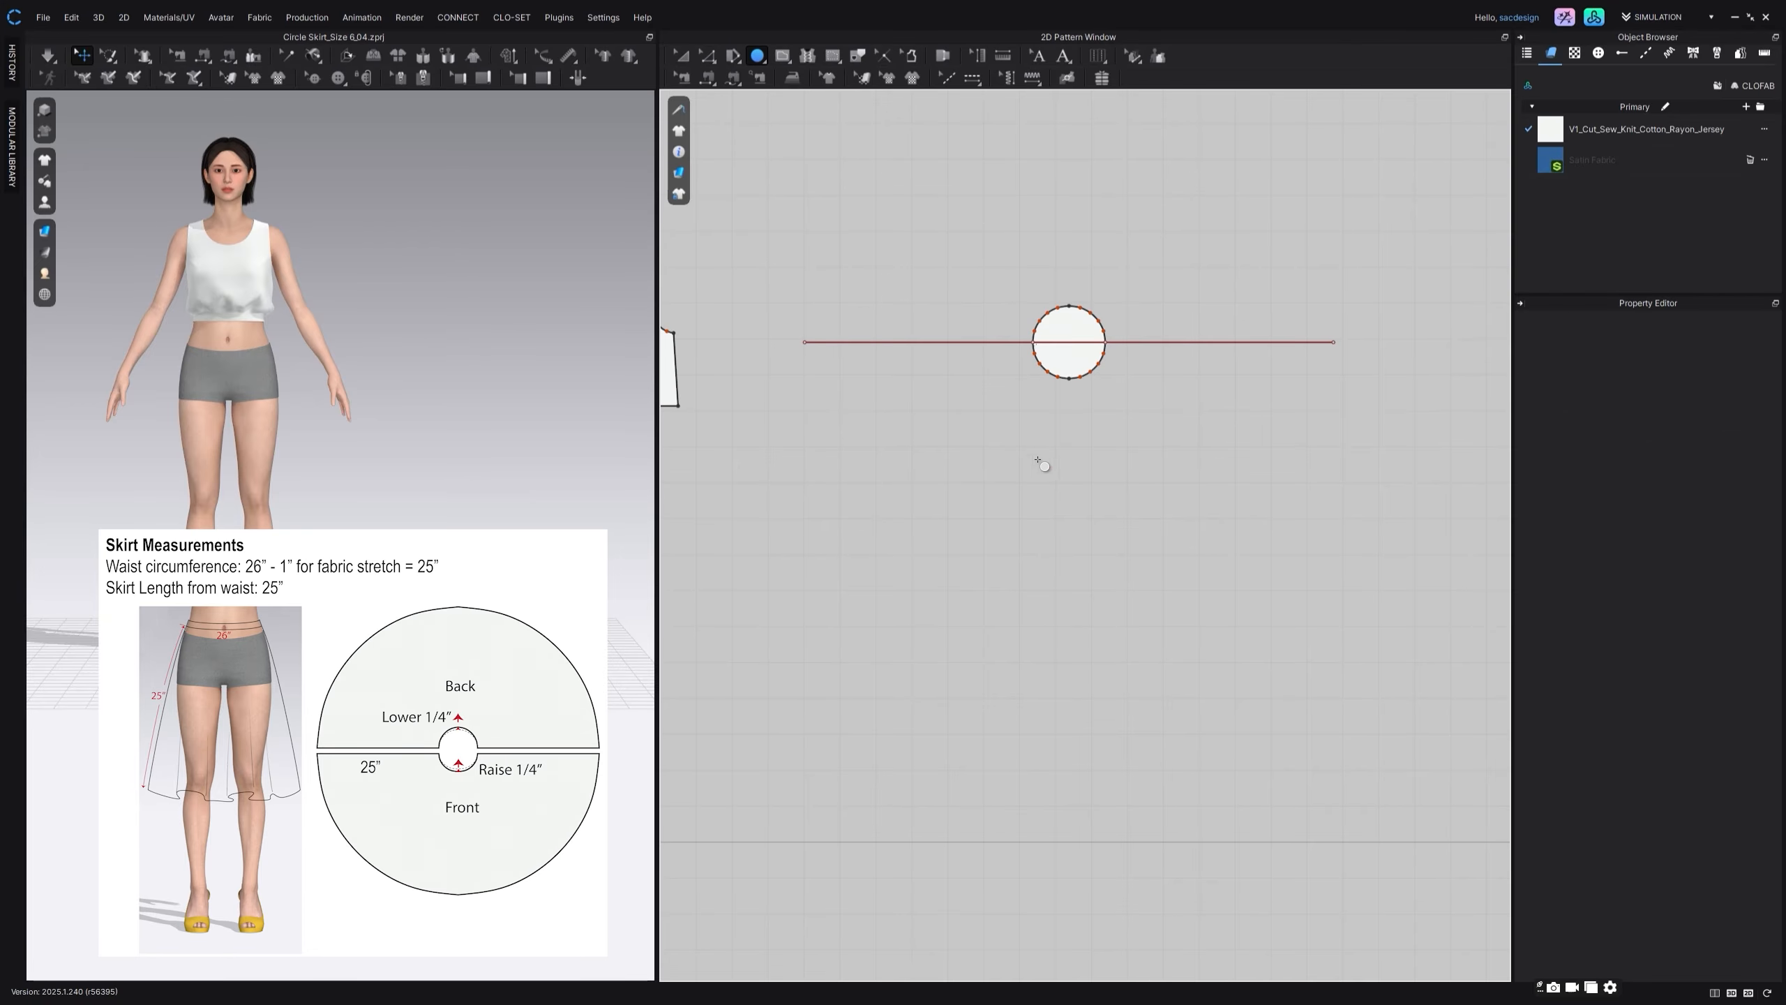
middle_drag(1055, 623, 1069, 541)
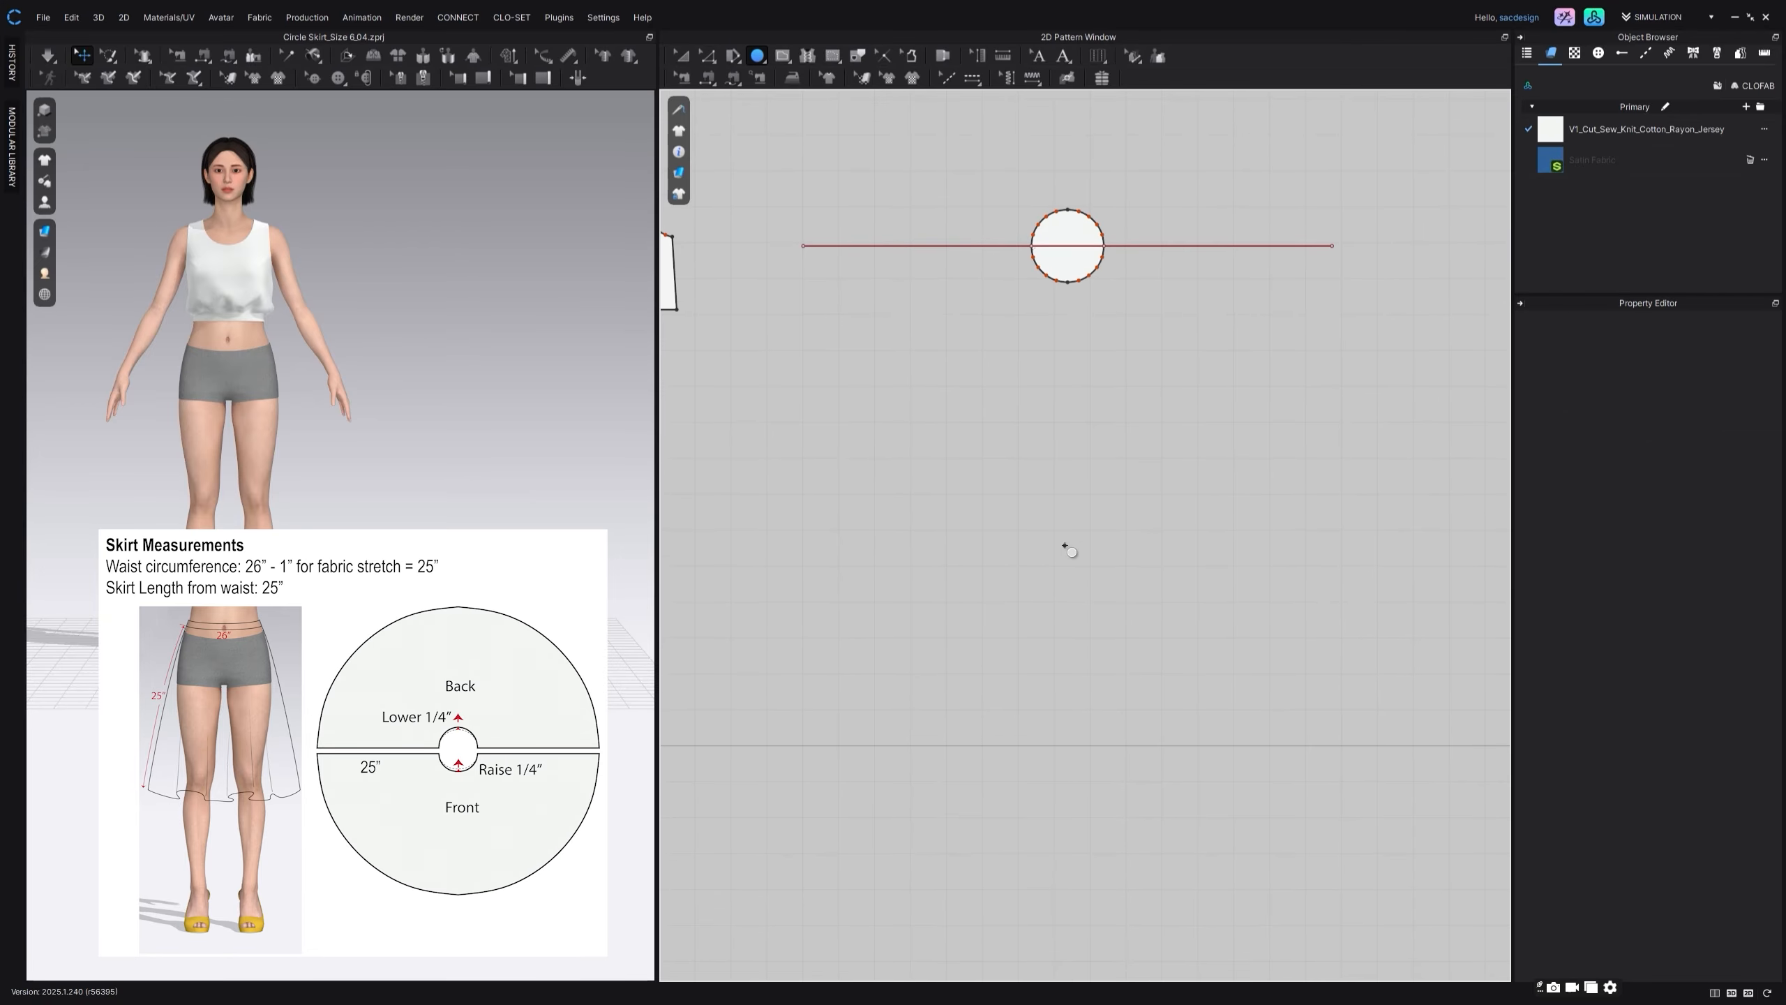
click(1065, 546)
drag(903, 352, 858, 455)
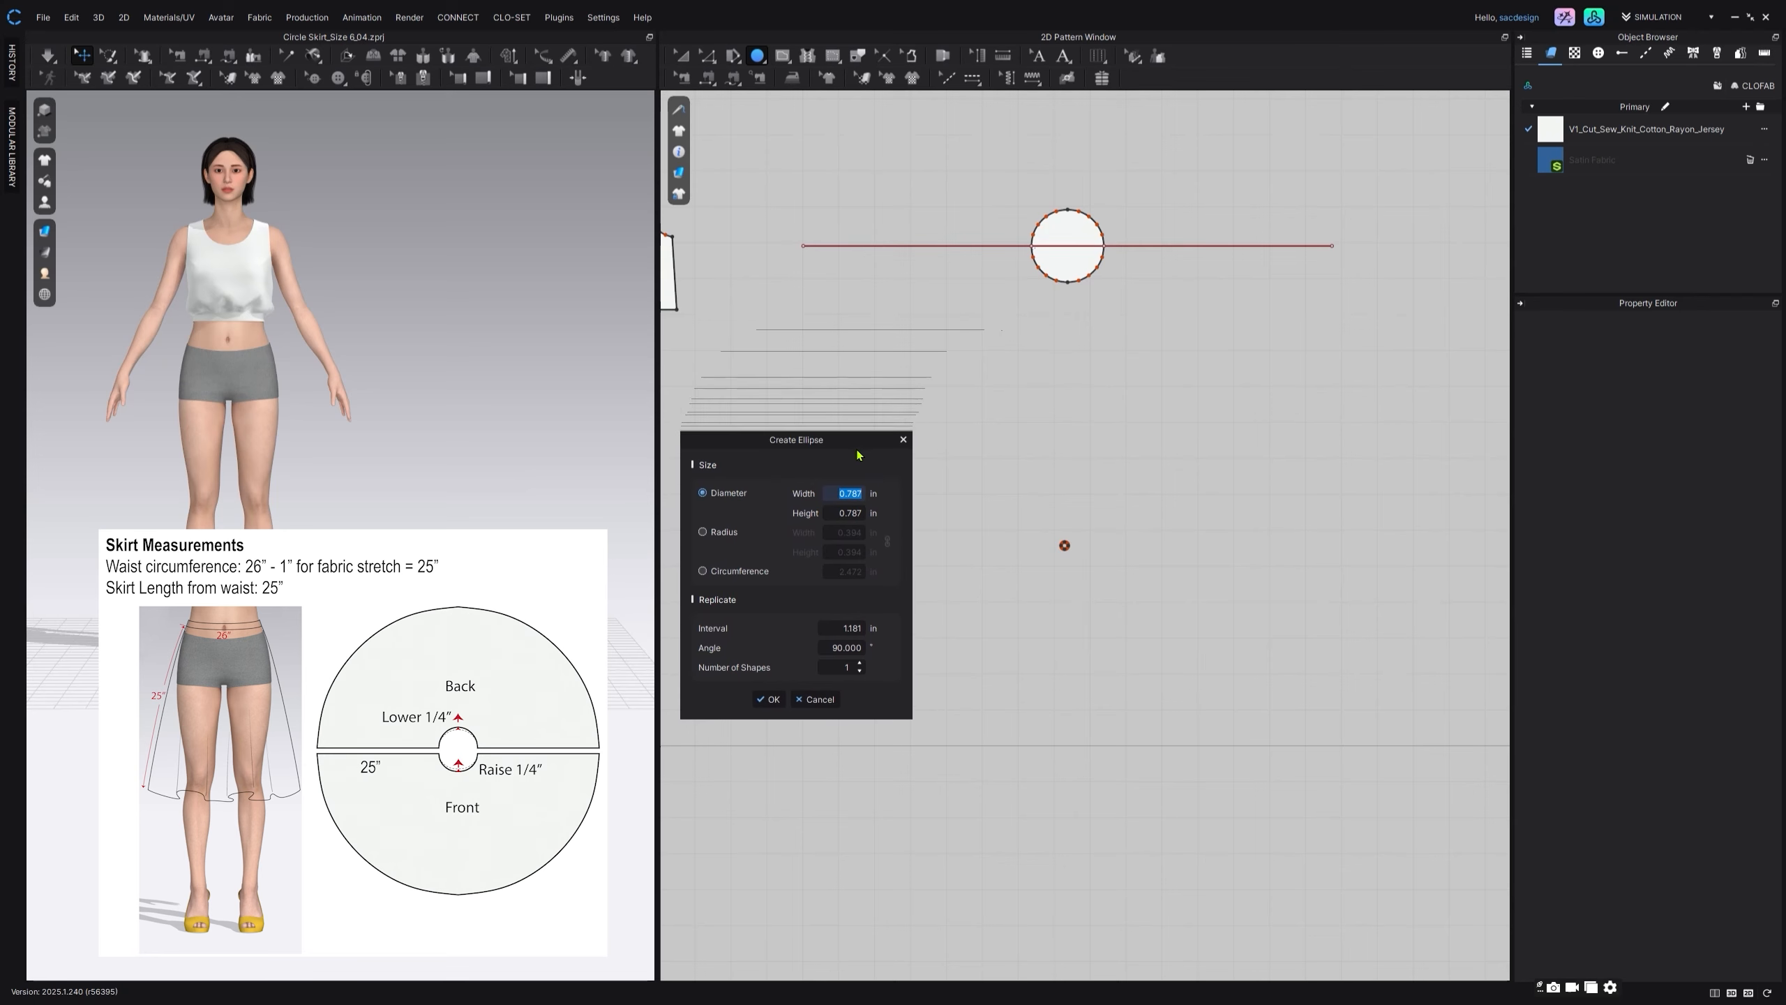
text(57.958)
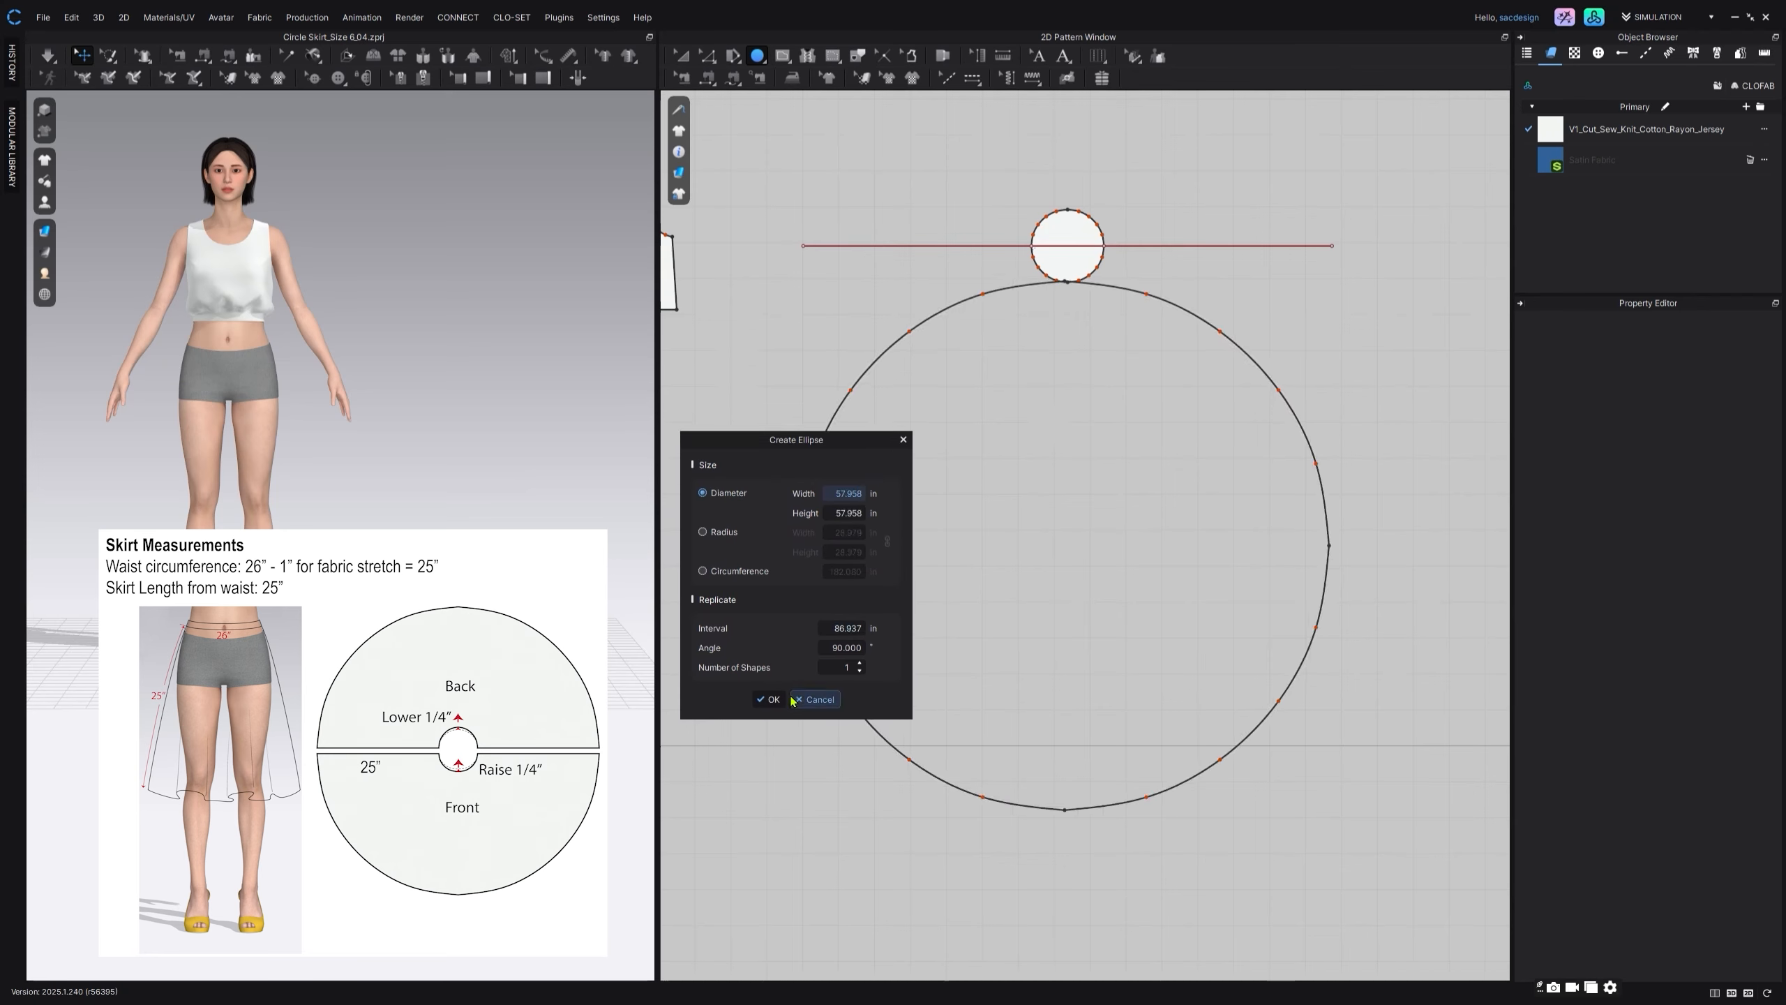
click(768, 698)
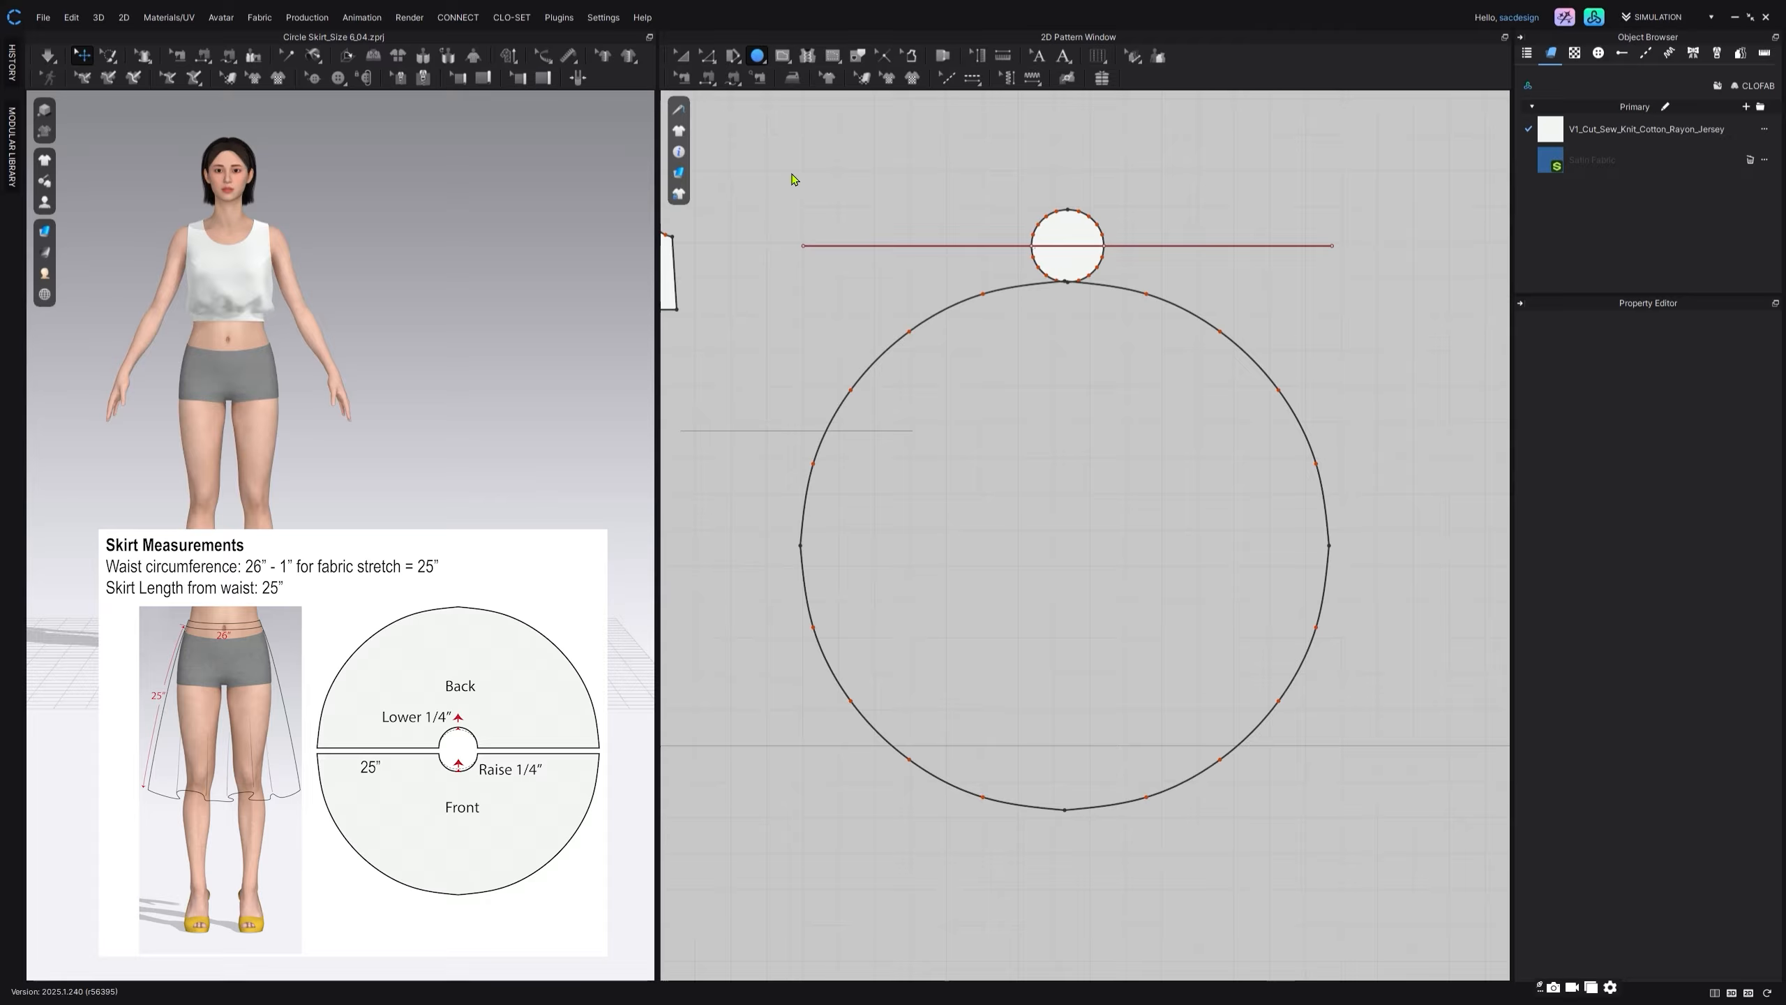
Step: Move the large circle pattern so that it is centred on the small waist circle
key(a)
scroll(1098, 513, down, 2)
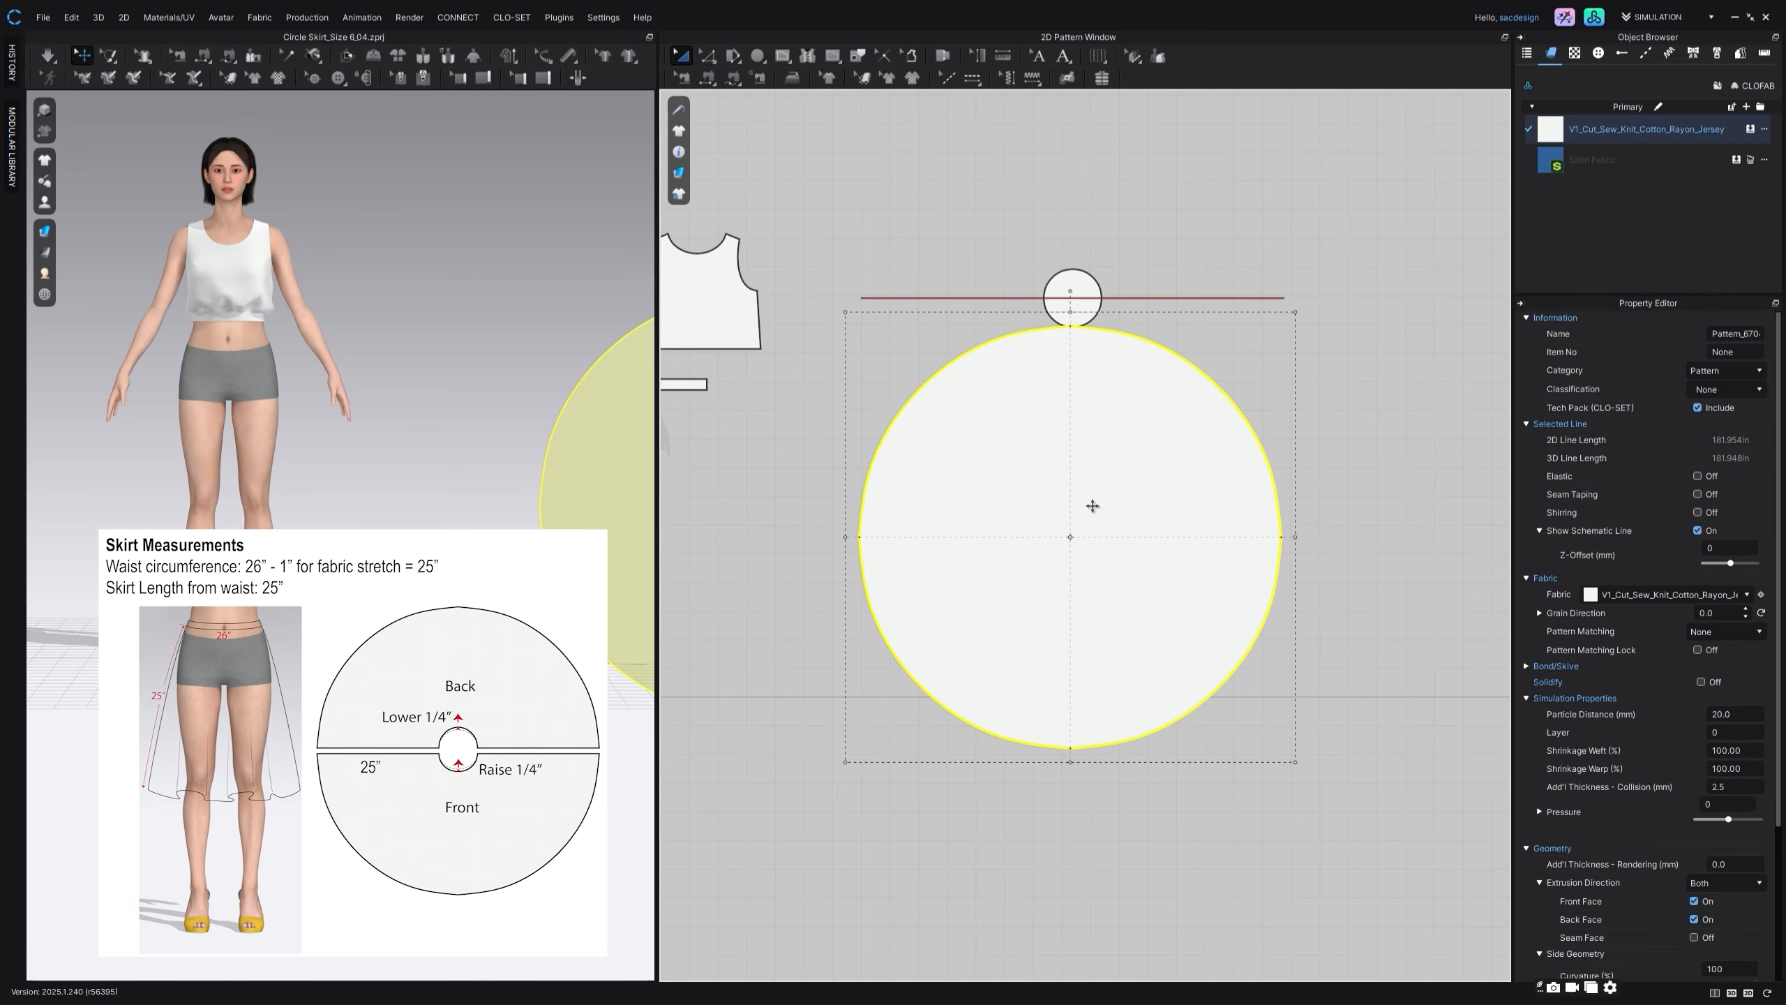
middle_drag(1094, 511, 1102, 585)
drag(1102, 584, 1098, 350)
middle_drag(1097, 351, 1093, 420)
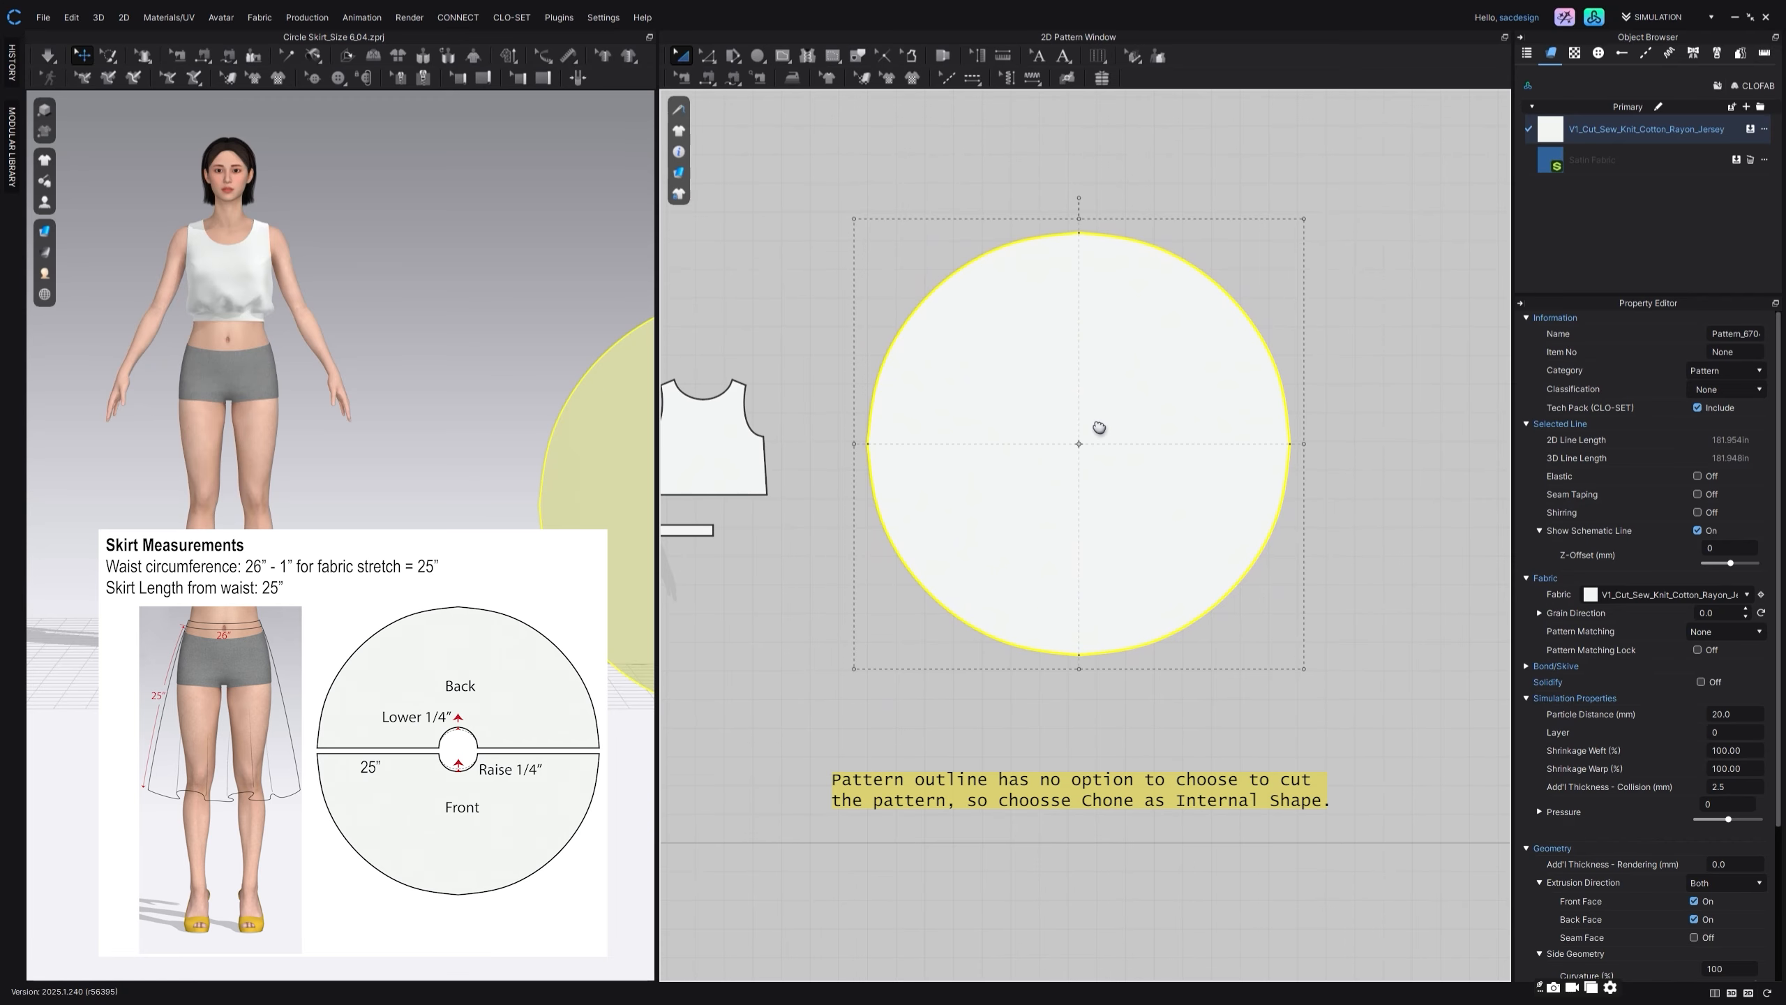
Step: Change the large circle's pattern order so that it lies behind the small circle and its lines
right_click(1092, 421)
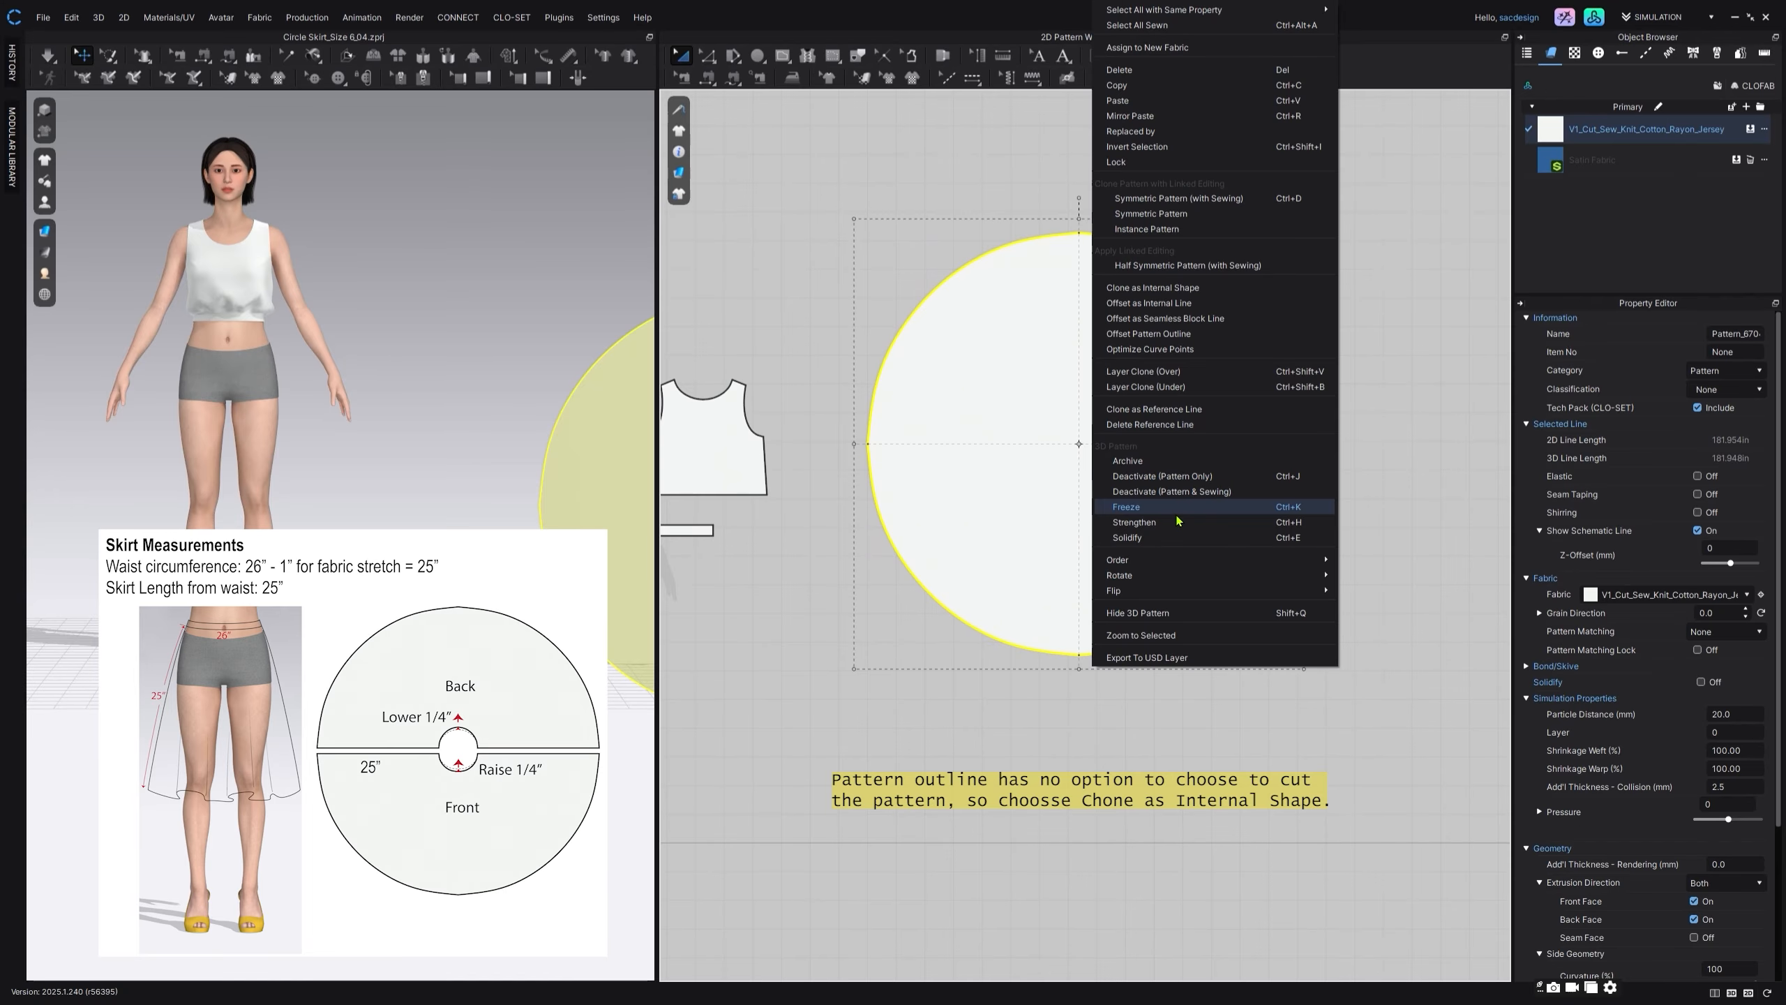
mouse_move(1178, 561)
click(1373, 607)
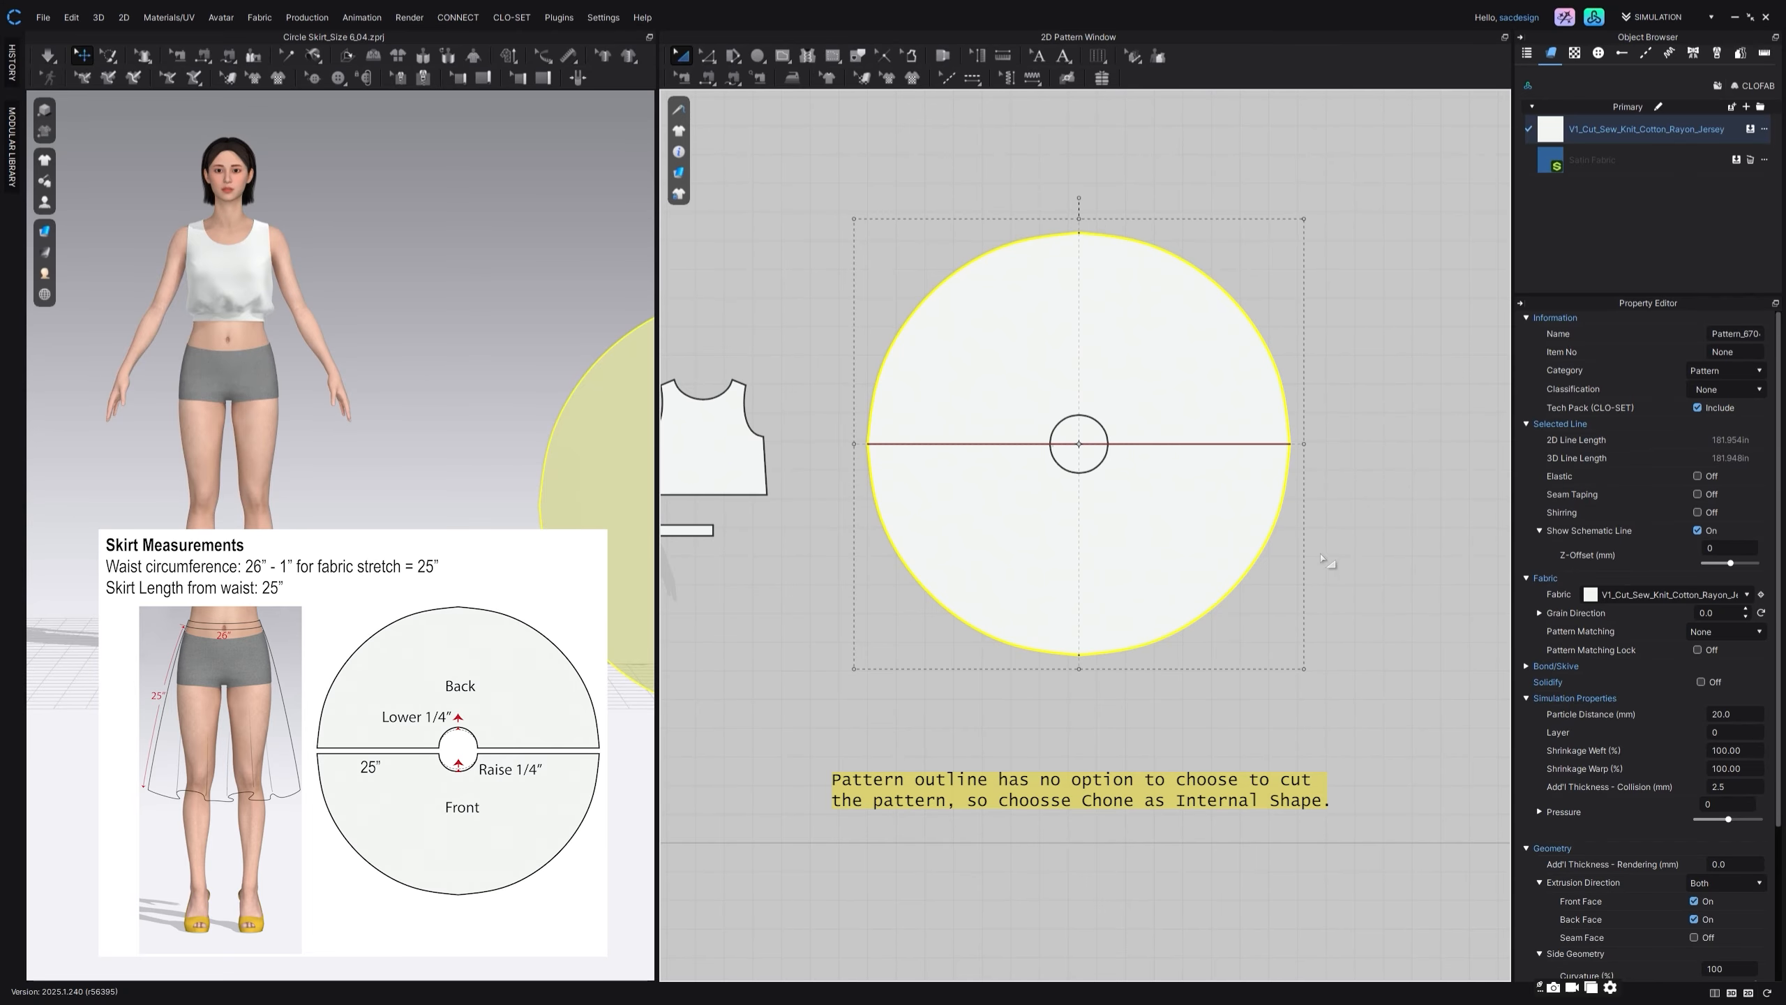
Step: Clone the small waist circle as an internal shape on the large circle, about 9.3 in below the original
click(1096, 428)
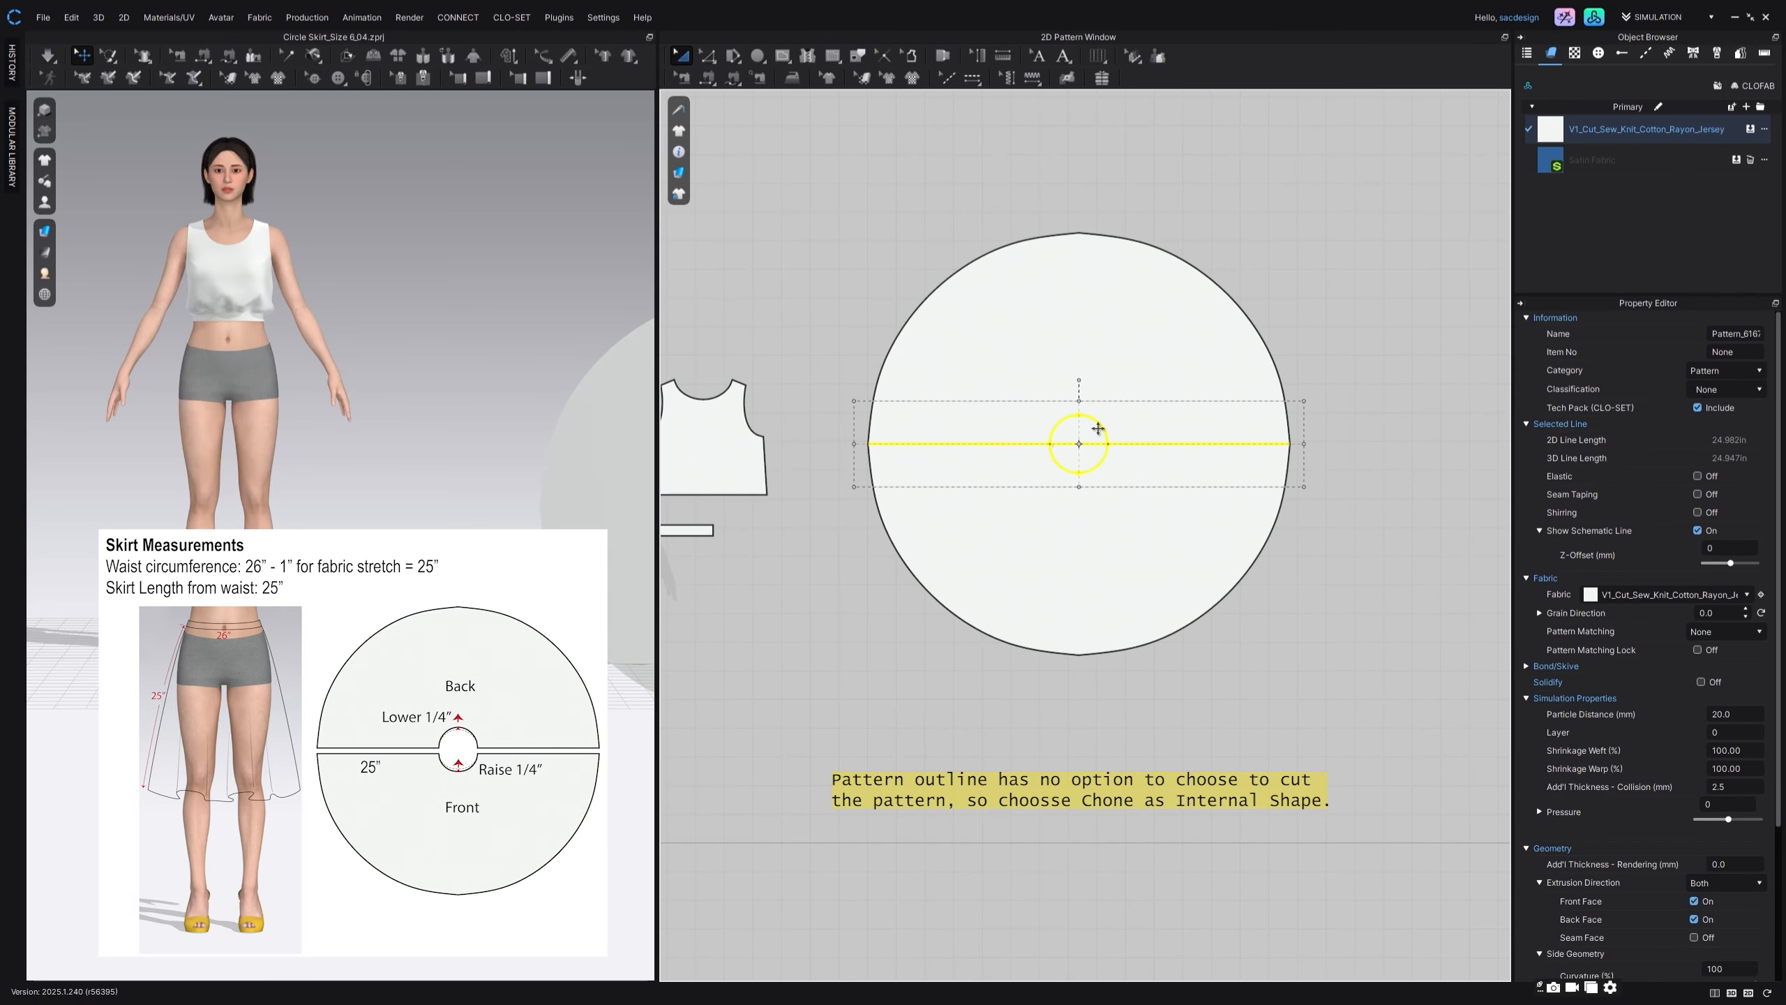
right_click(1097, 428)
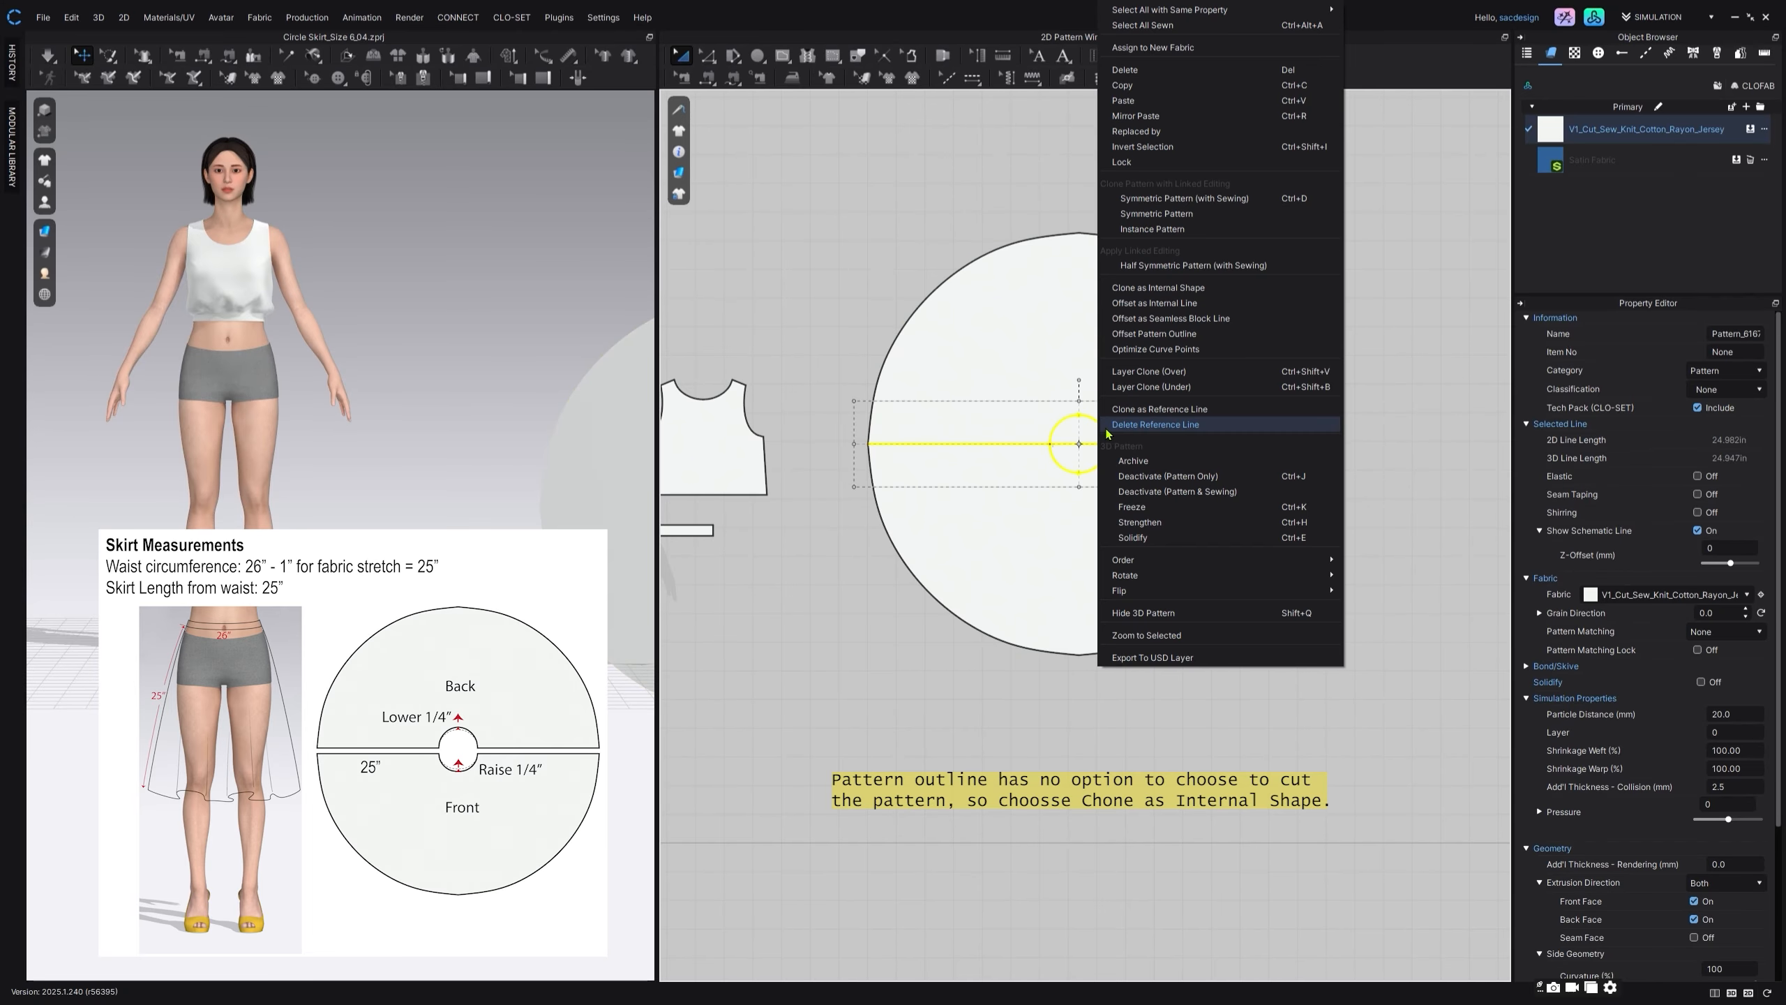
click(1153, 287)
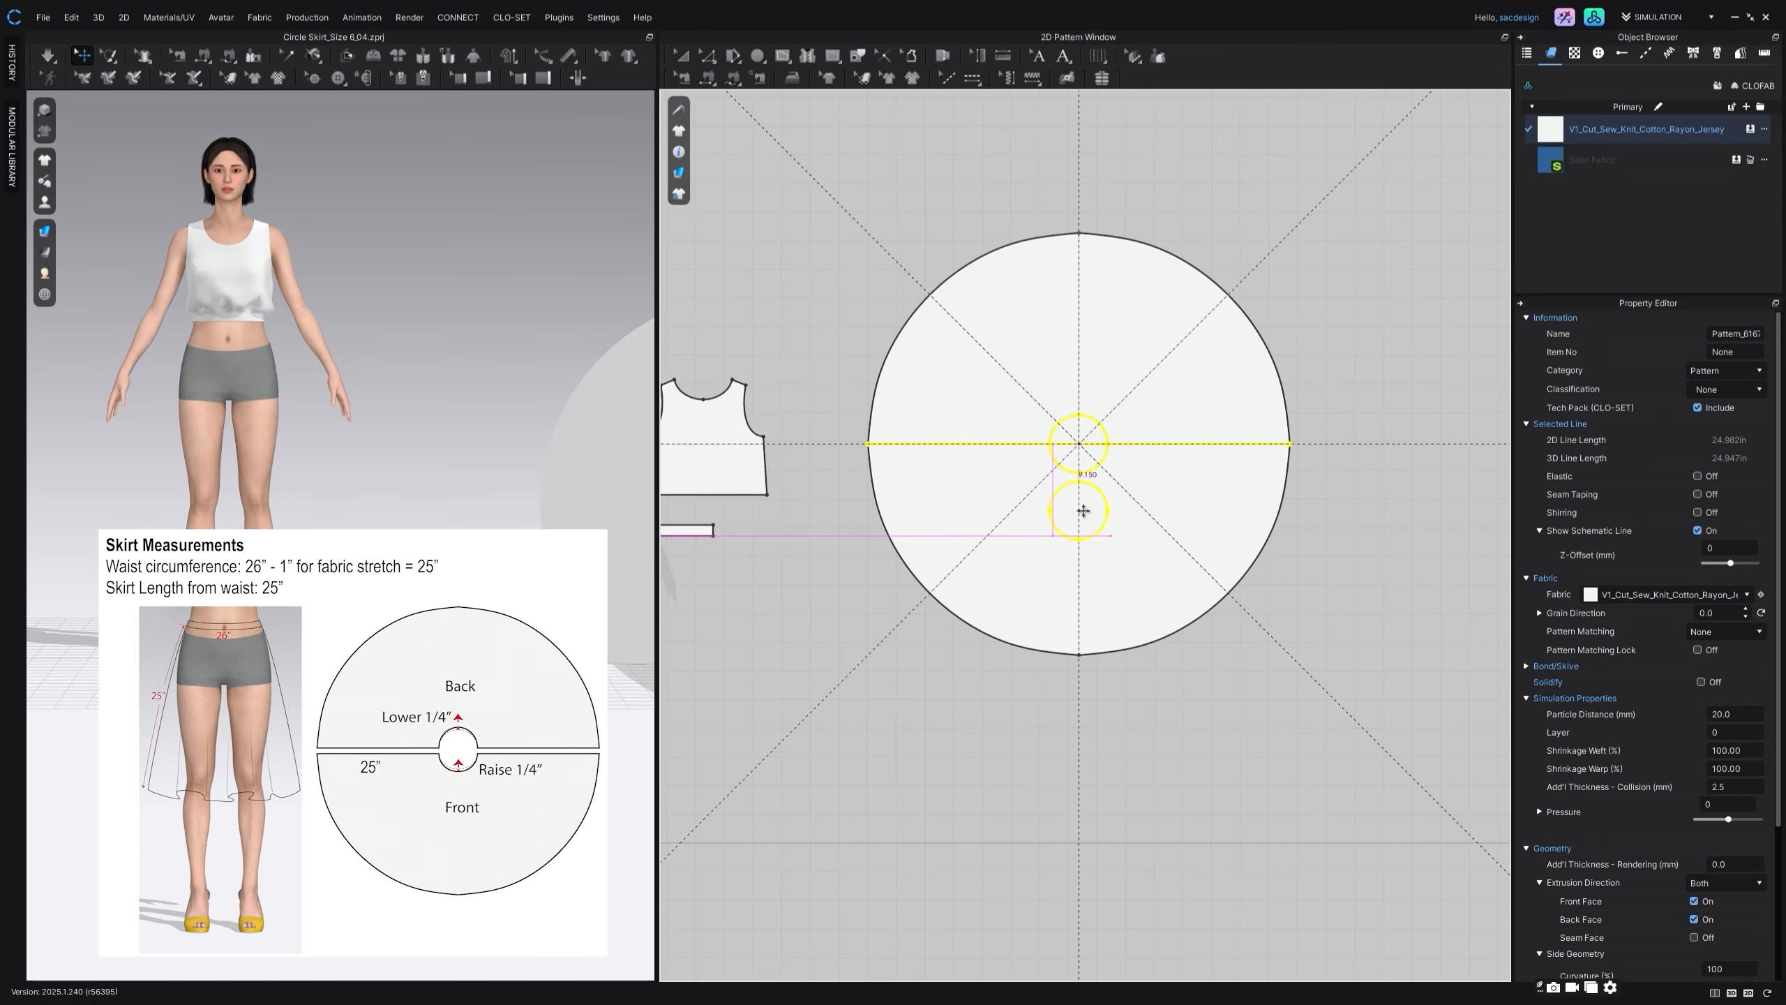
click(1083, 512)
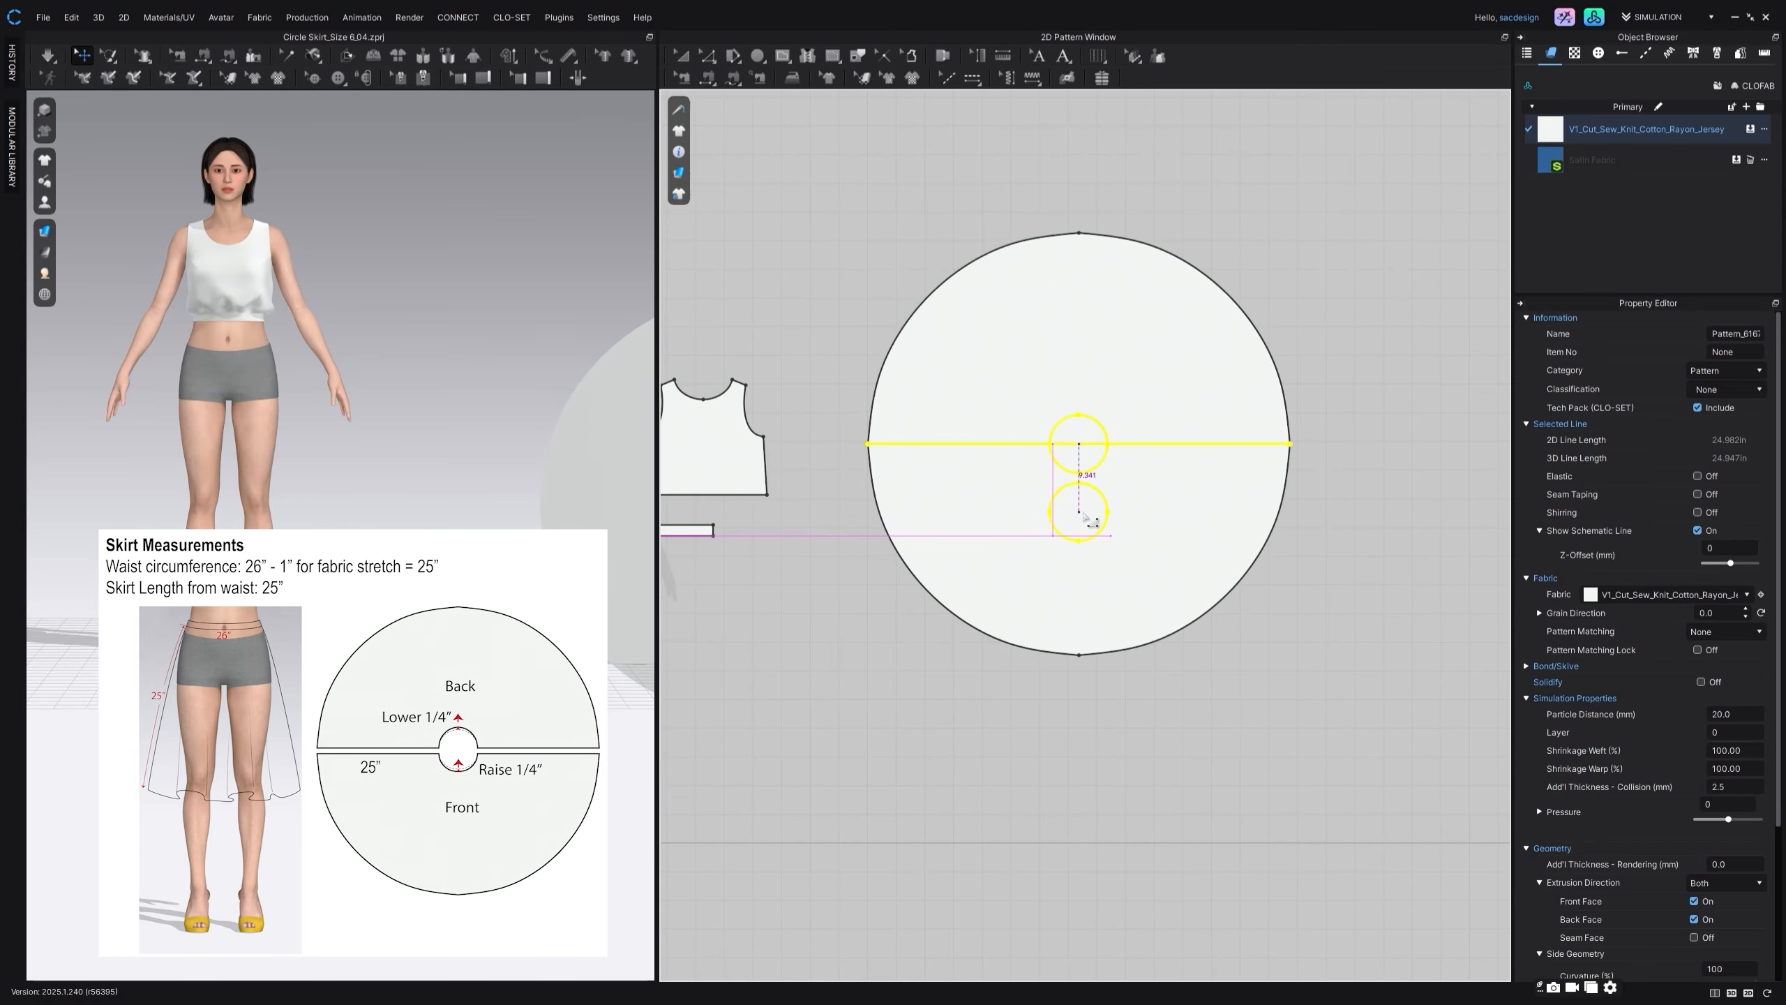
Step: Delete the original small circle with its horizontal lines and move the cloned internal circle to the large circle's centre
key(a)
click(1103, 430)
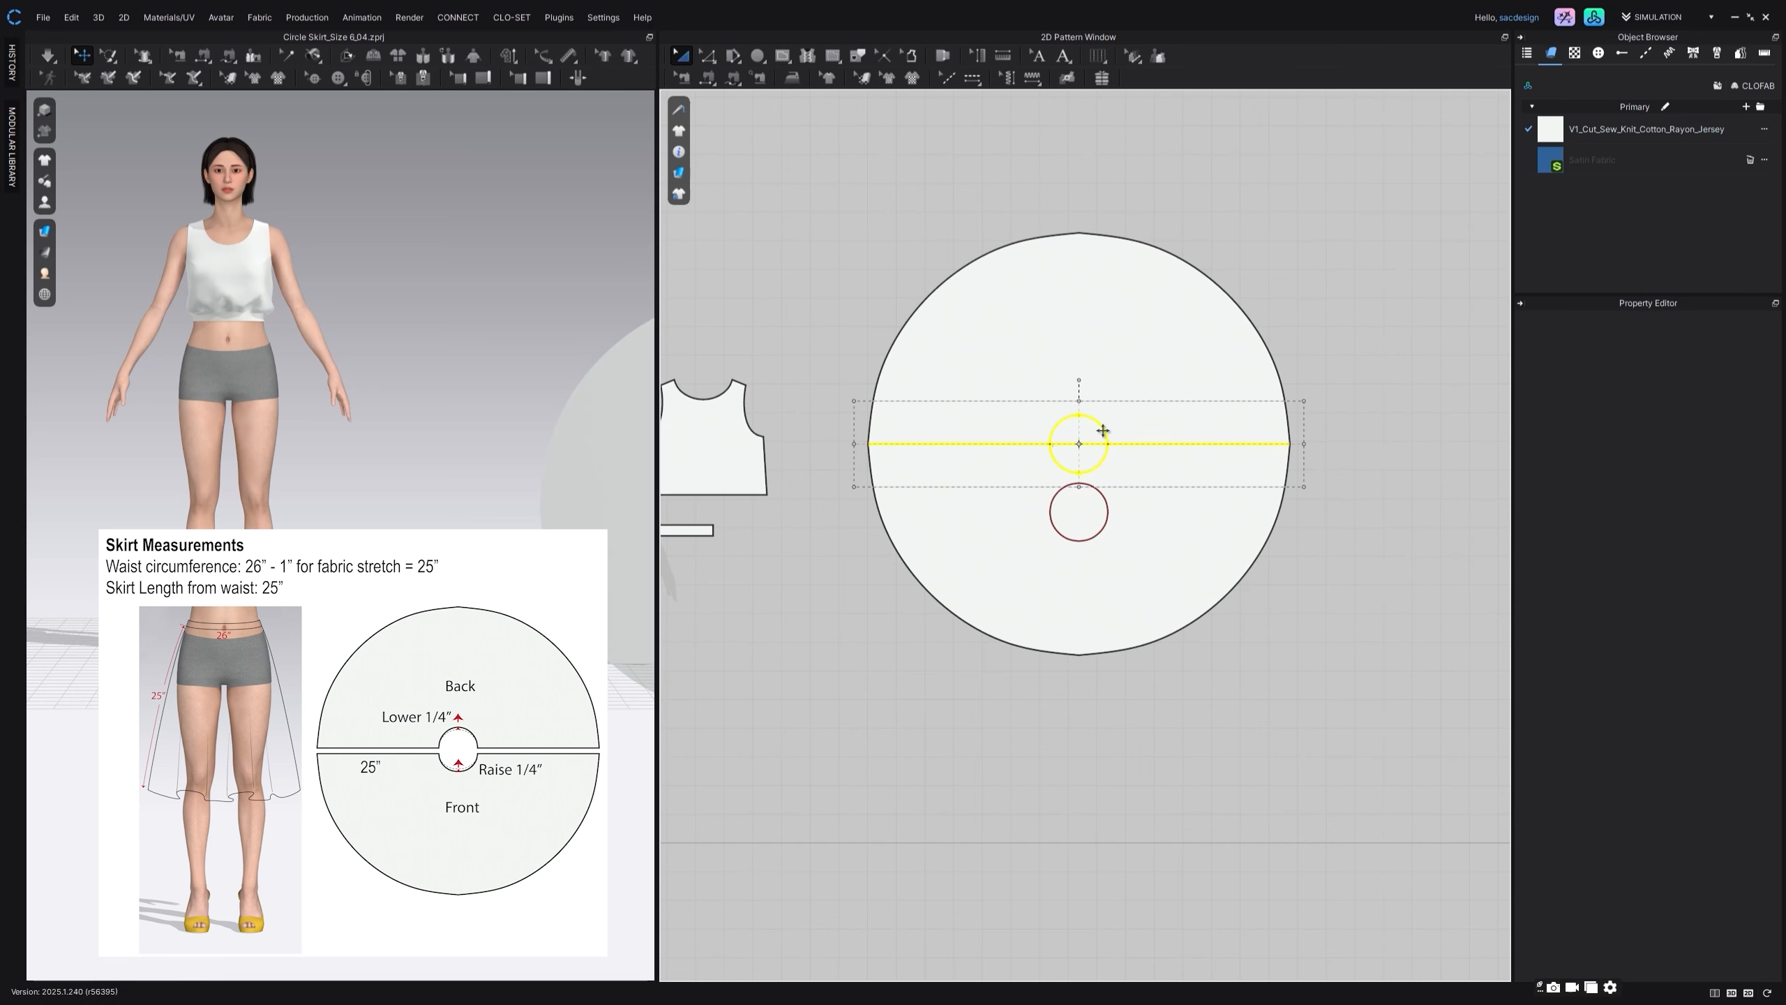
key(Delete)
click(1100, 495)
drag(1100, 494, 1103, 422)
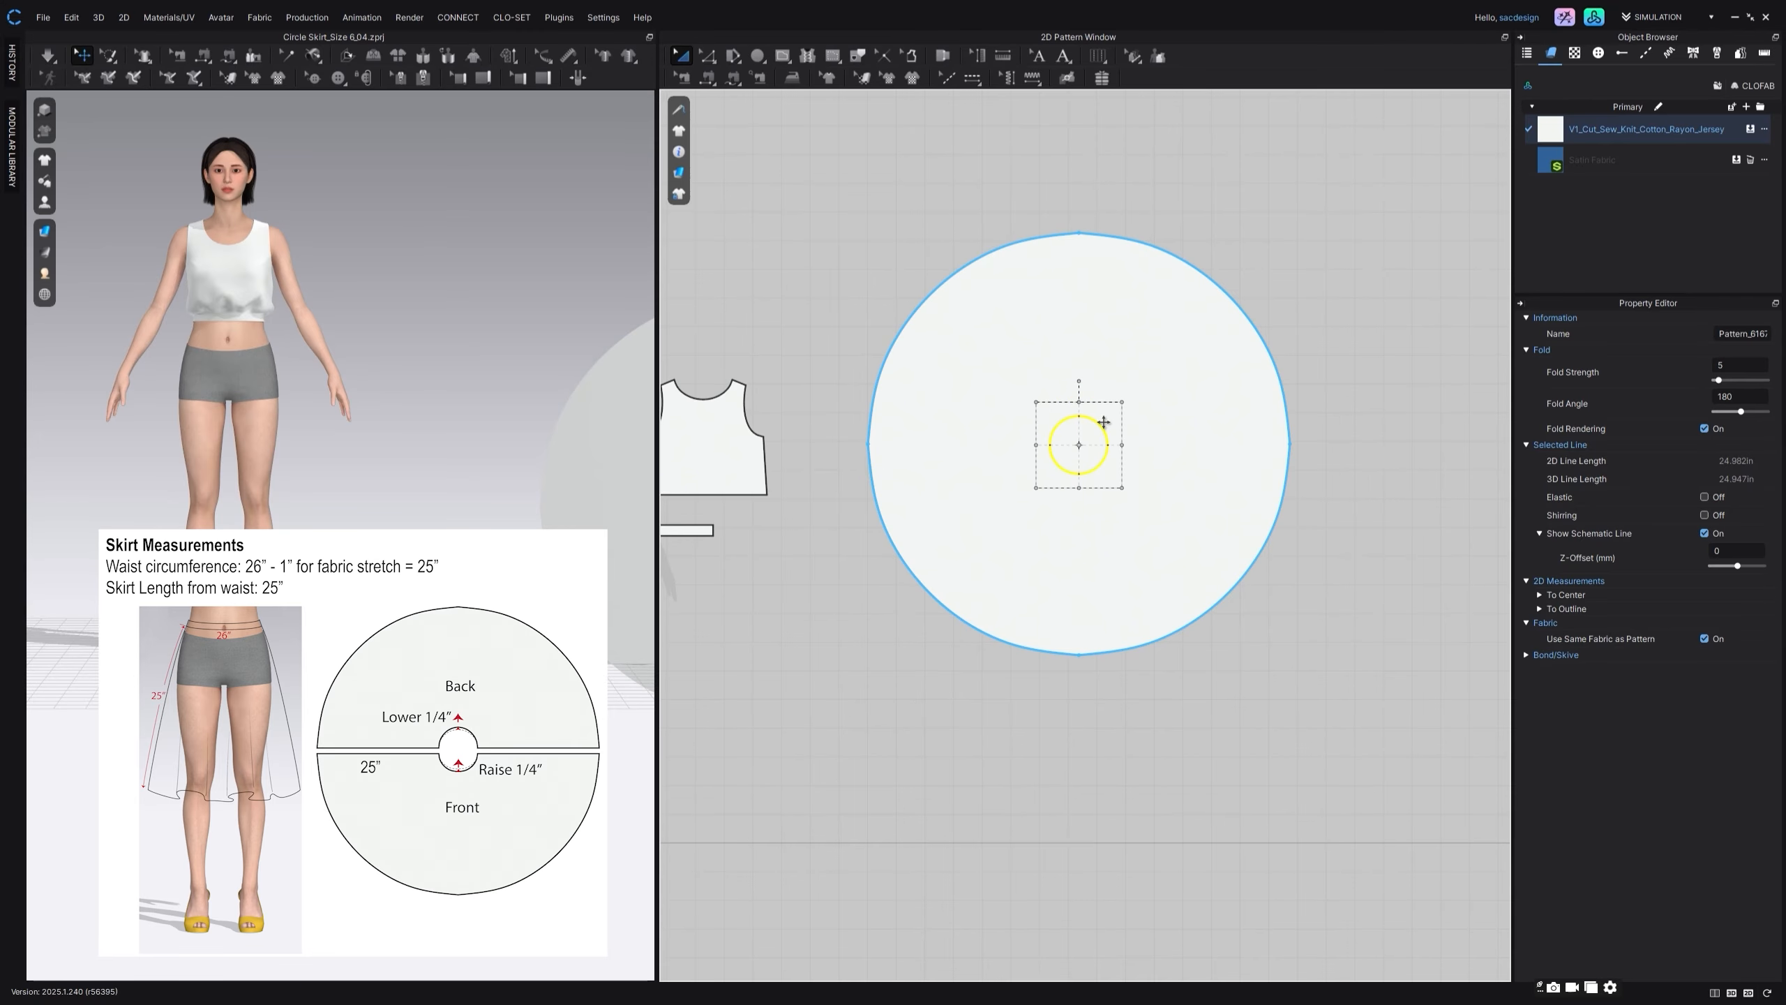
Step: Add a Y-Axis perpendicular internal line at 90° from the large circle's leftmost outline point, extended across to the opposite edge
scroll(1079, 461, up, 2)
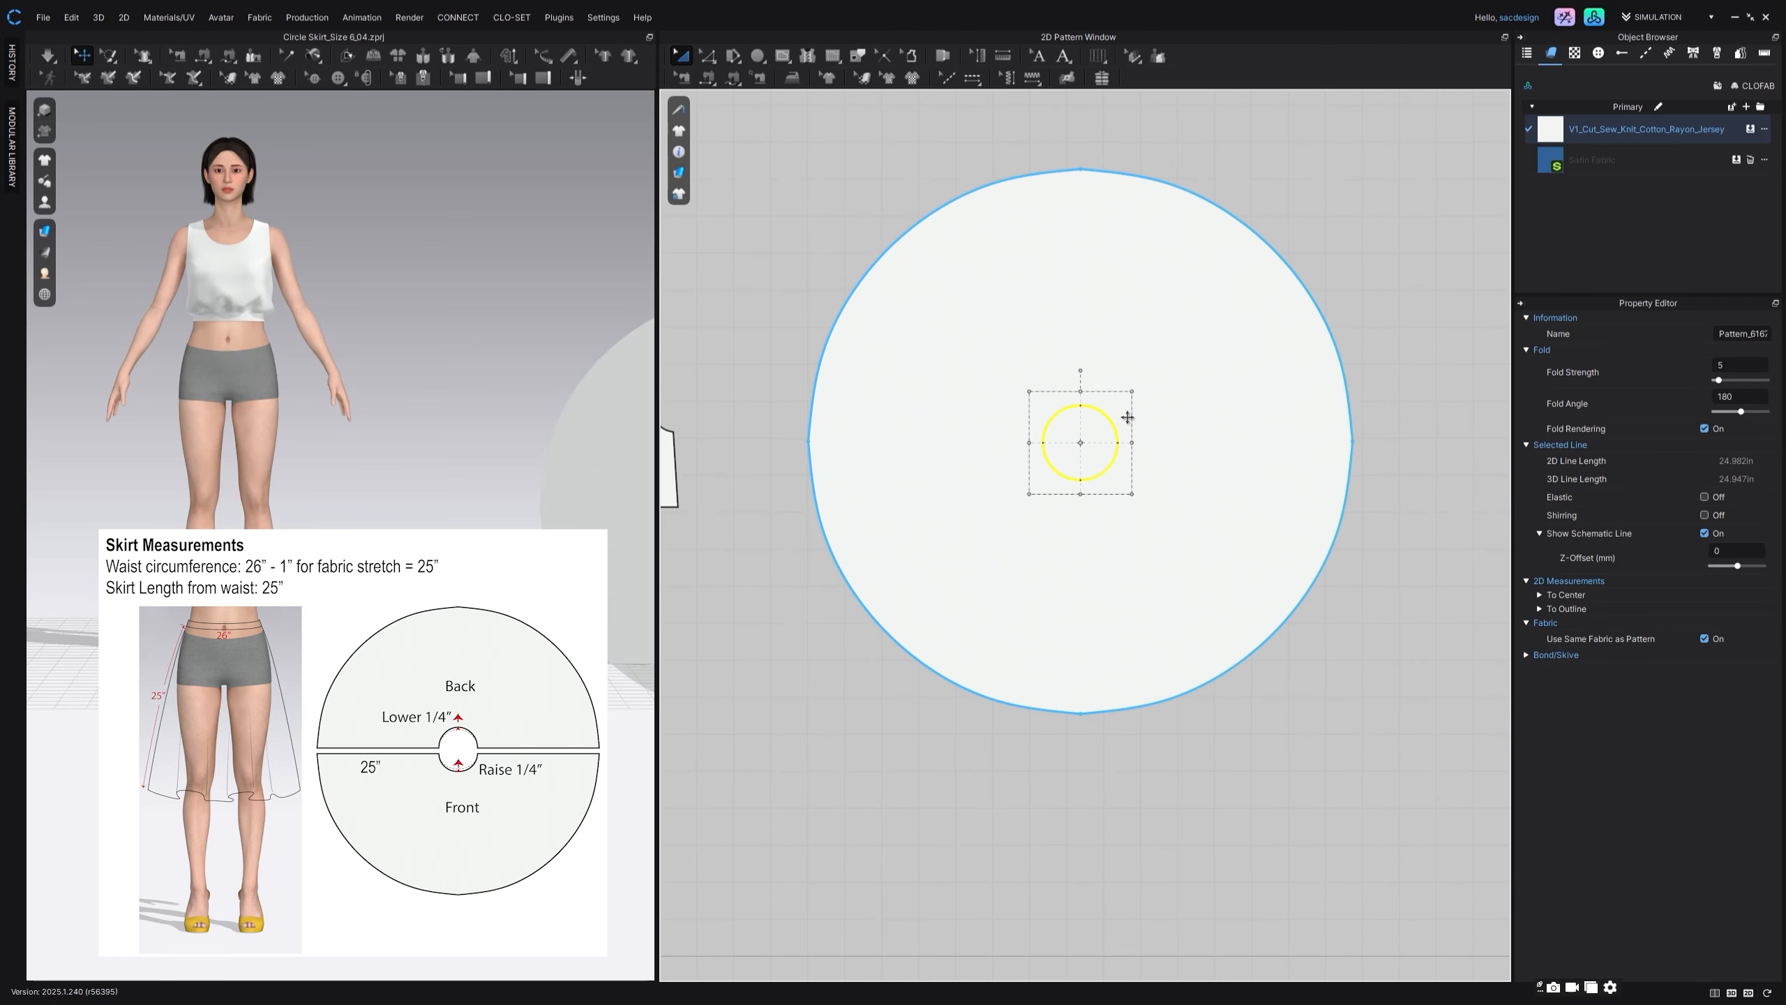
click(705, 62)
click(724, 244)
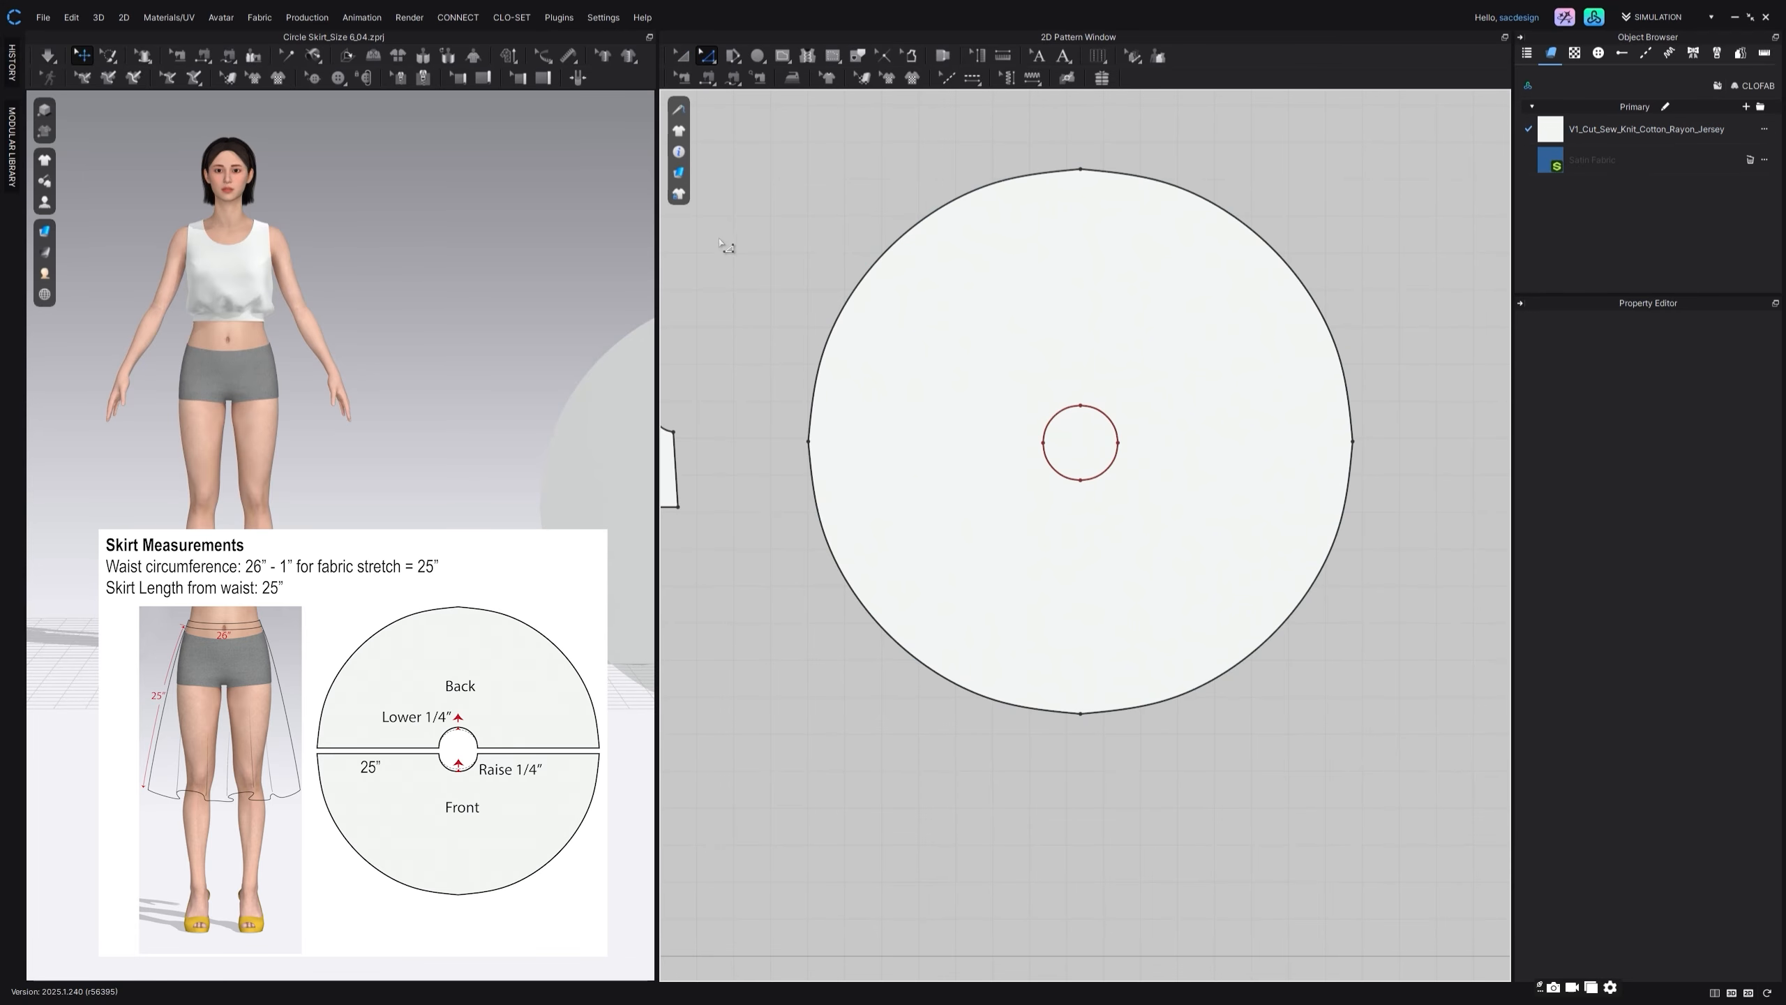
click(810, 442)
right_click(810, 442)
mouse_move(875, 528)
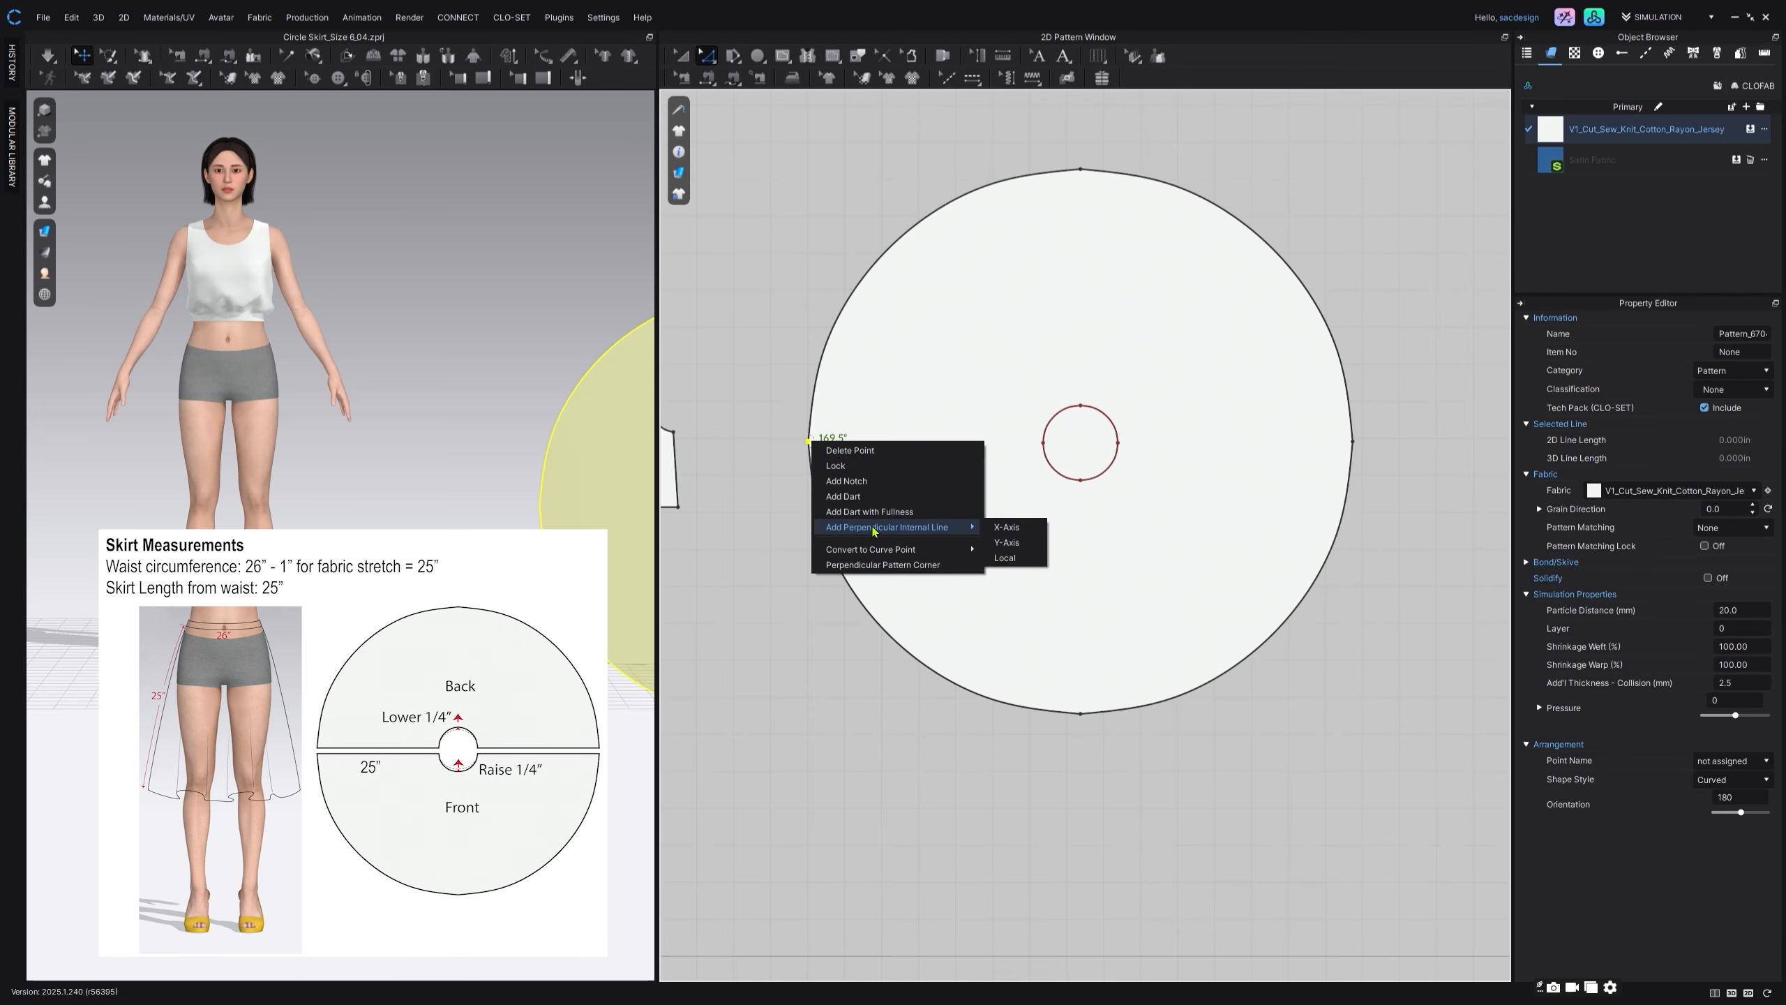
click(1004, 542)
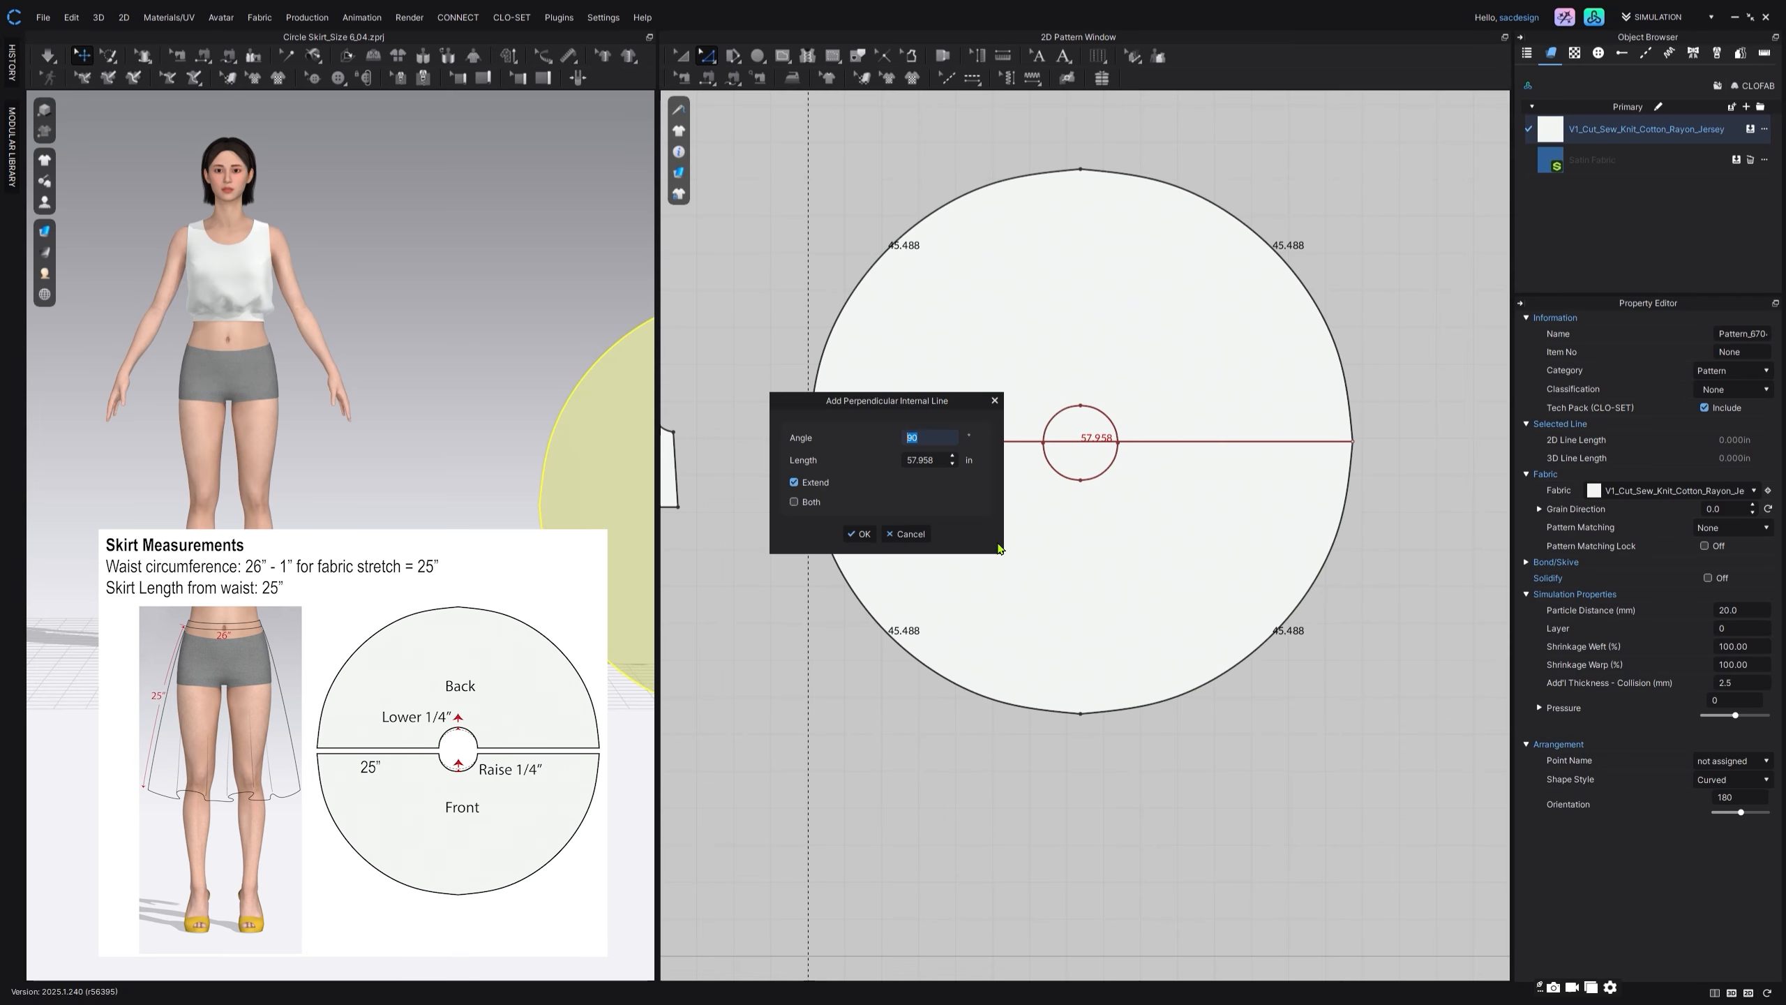
click(861, 533)
Step: Move the inner waist circle slightly upward so that its centre lies on the horizontal internal line
click(1093, 440)
scroll(1097, 422, up, 5)
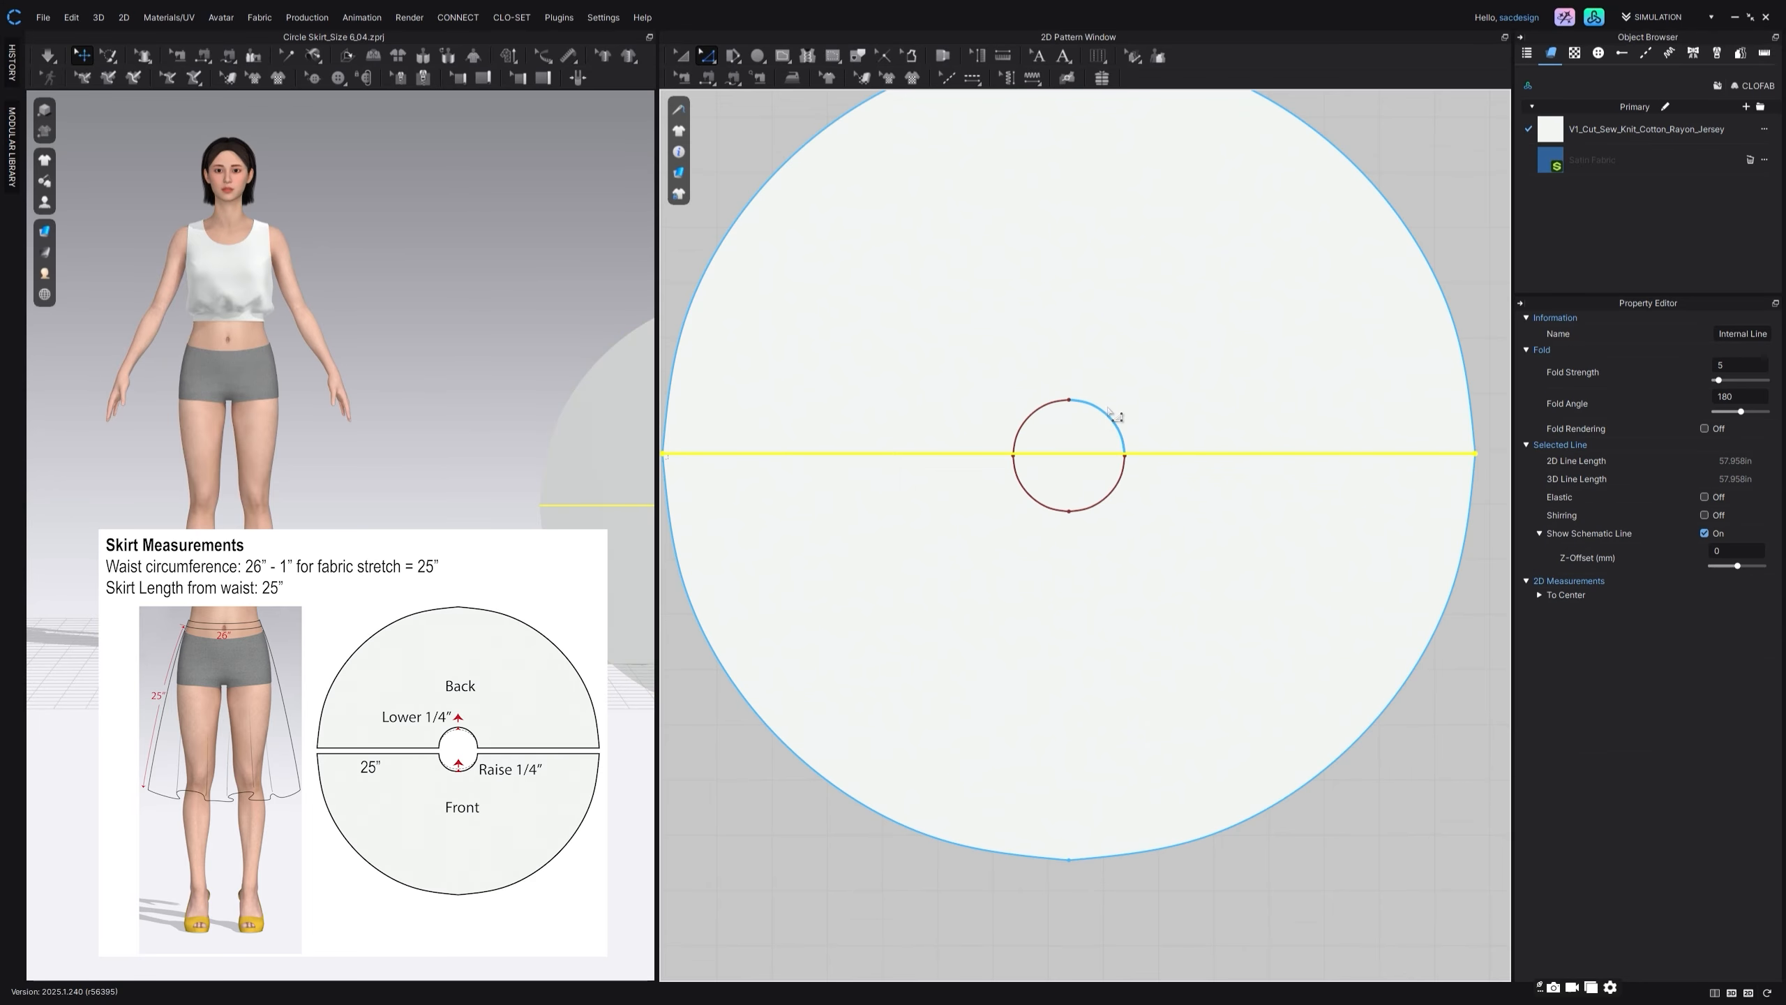
click(683, 58)
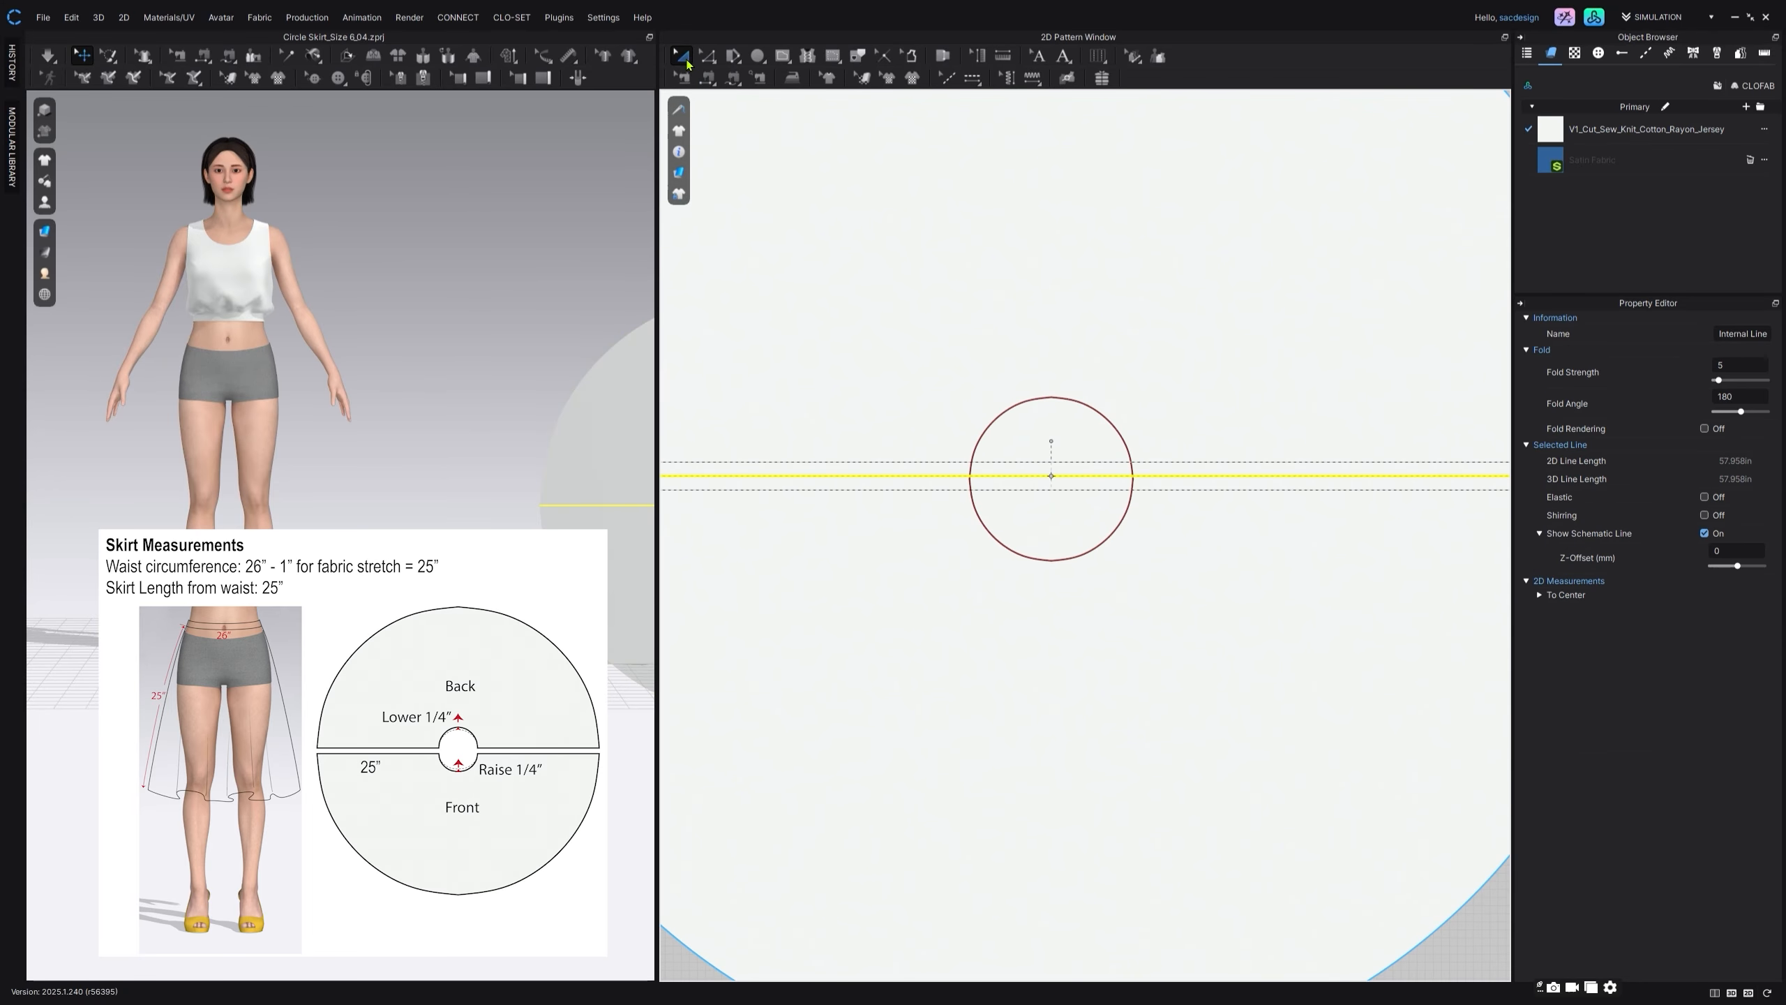
scroll(928, 343, up, 2)
click(1000, 569)
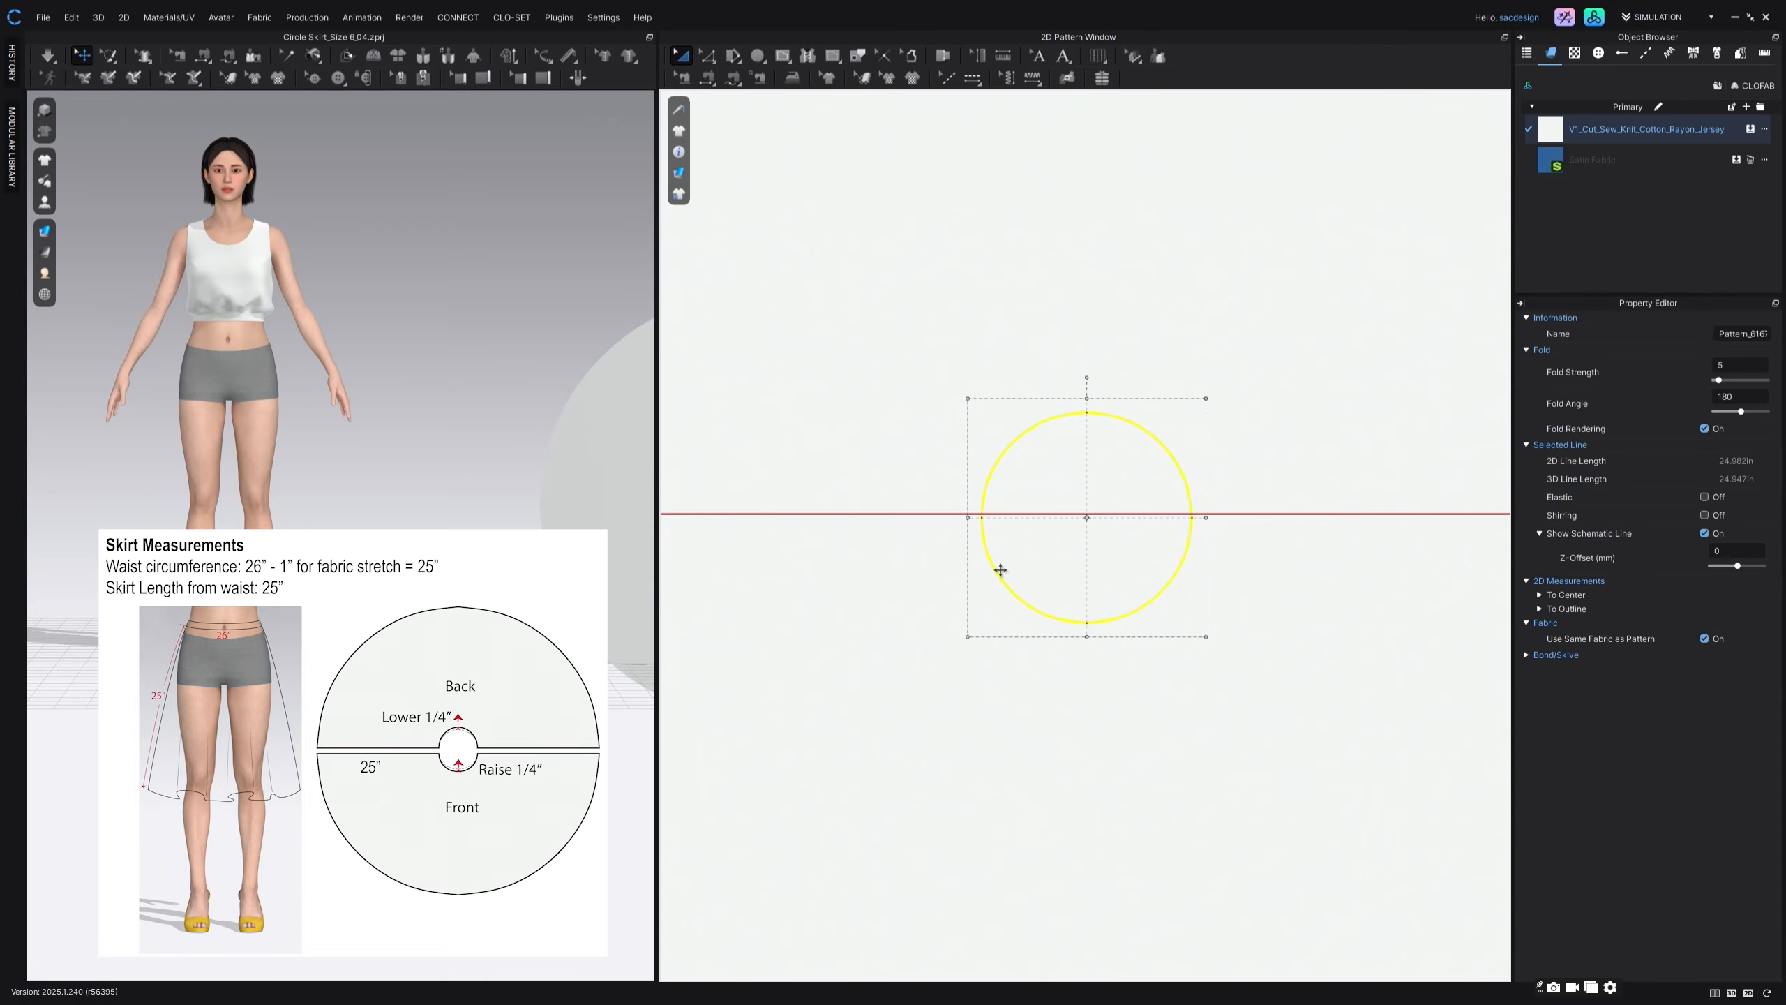
drag(1000, 570, 1001, 556)
scroll(1000, 557, down, 5)
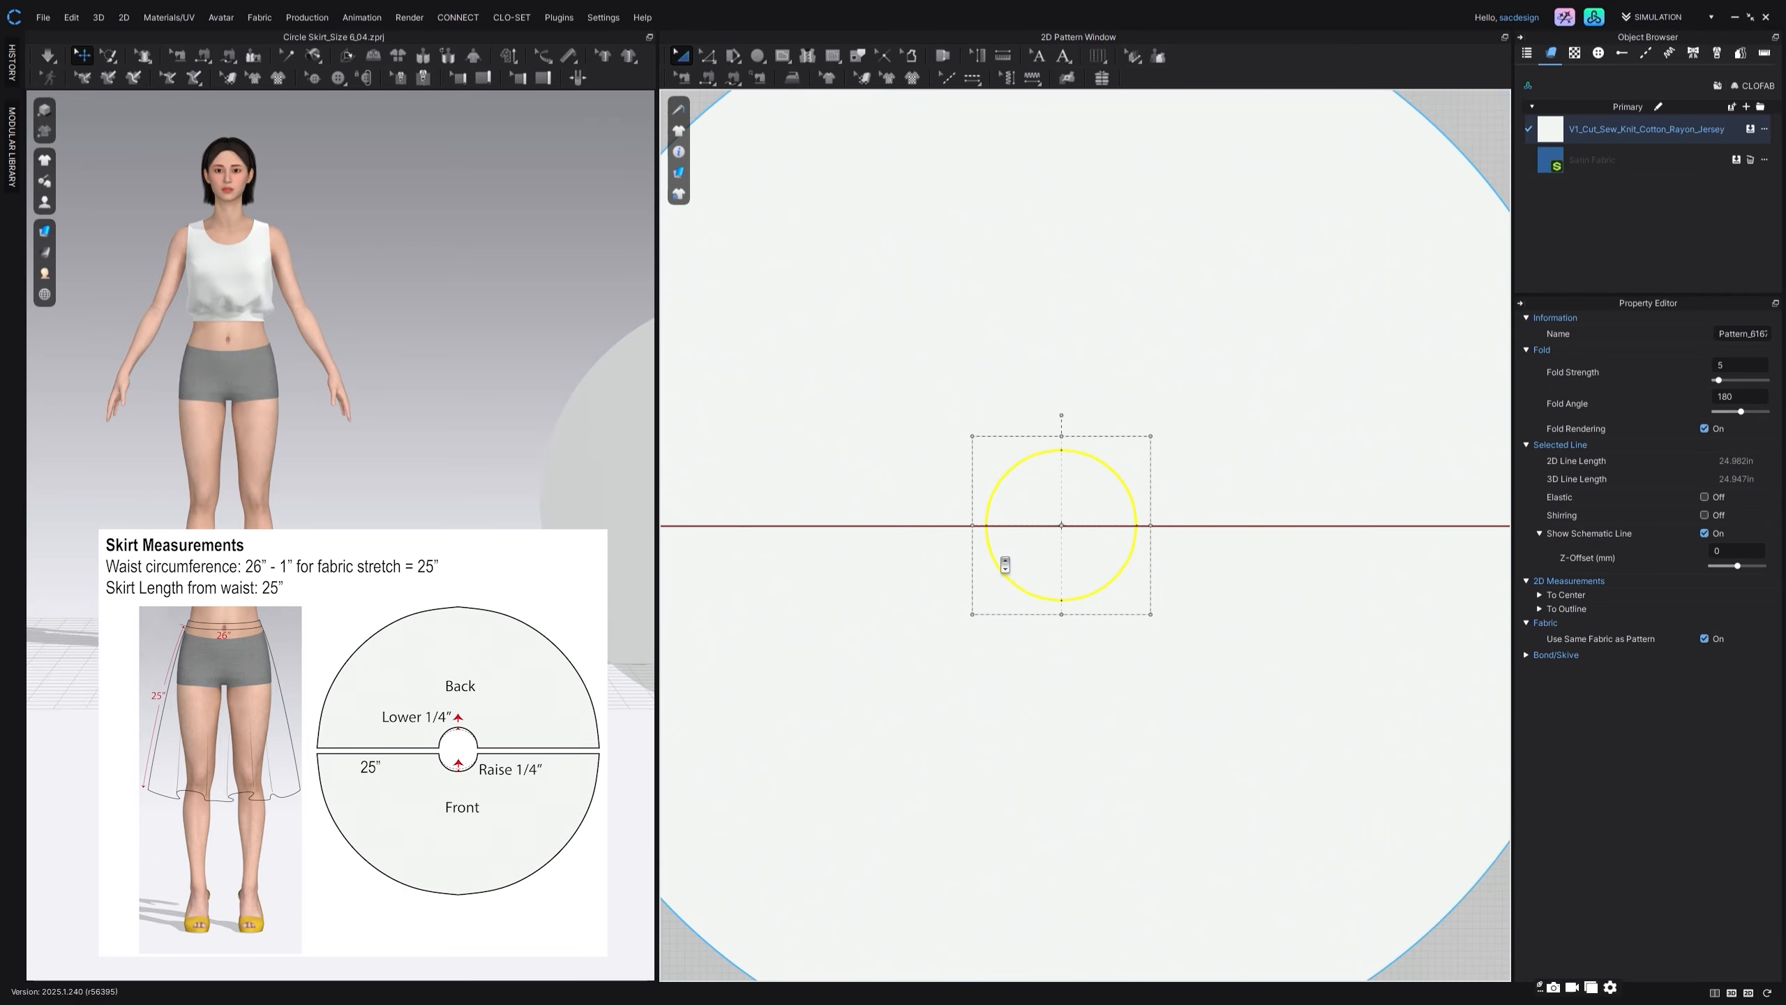
right_drag(1008, 555, 1024, 522)
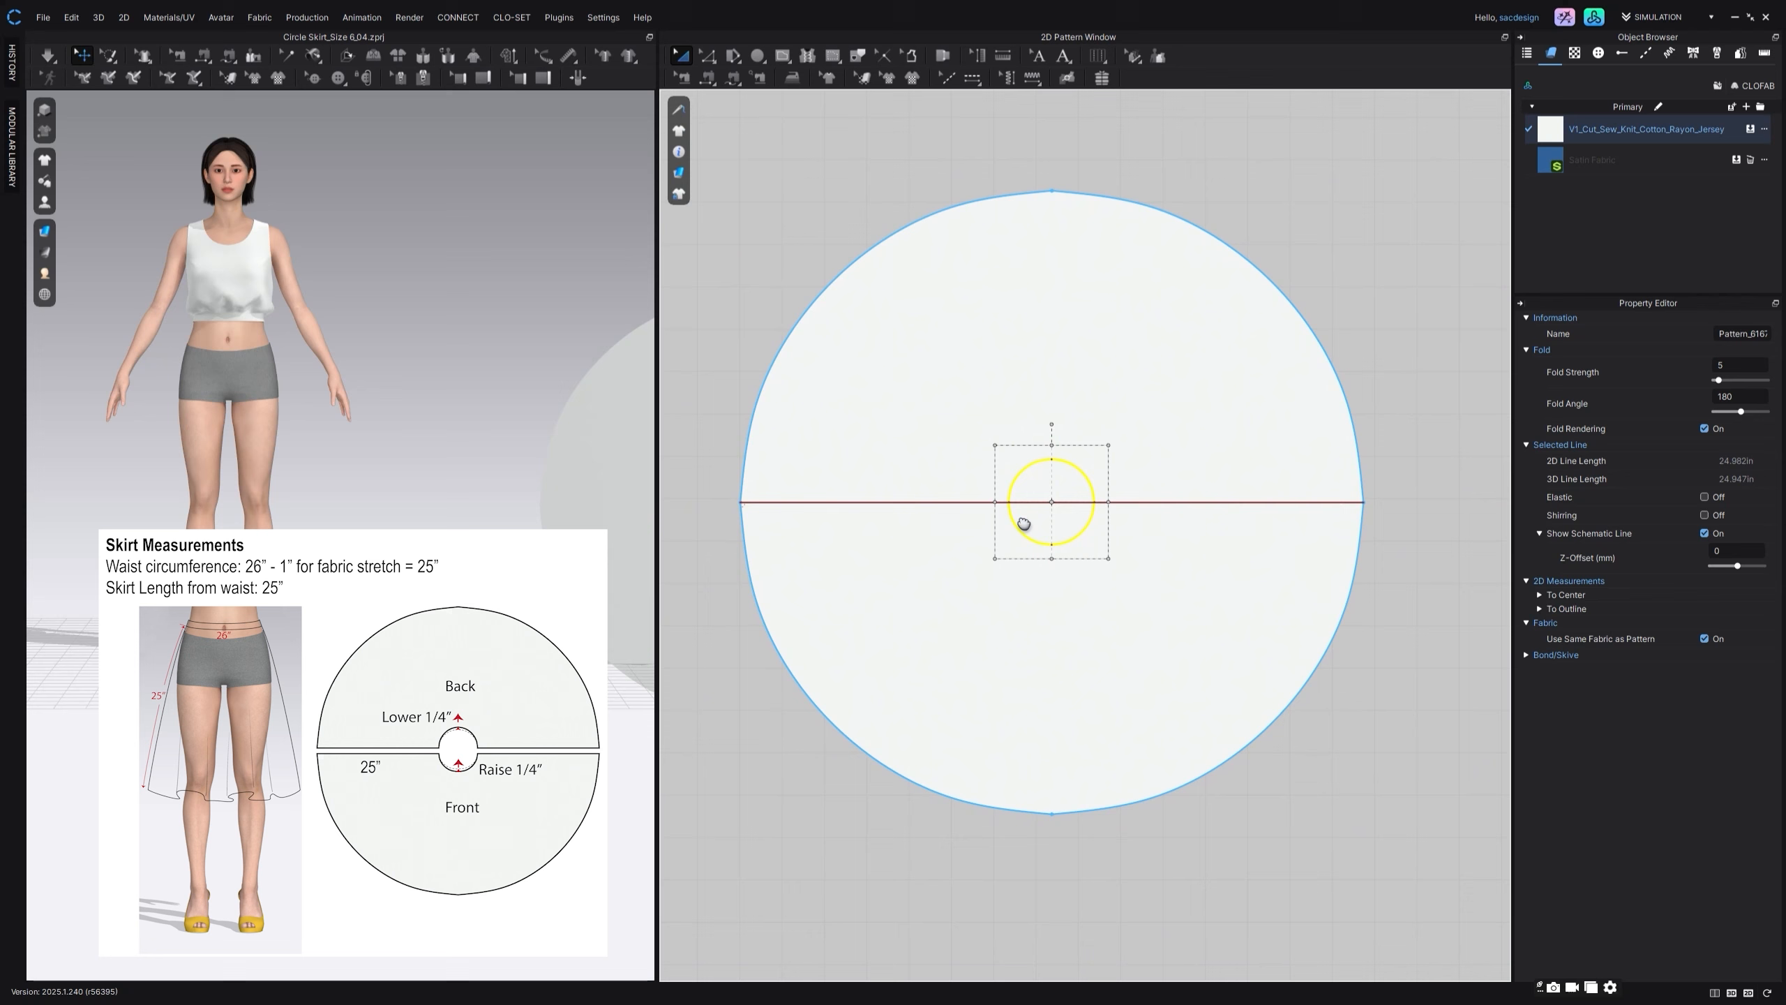
Step: Convert the inner waist circle to a hole and apply Satin Fabric to the large circle pattern
right_click(1068, 463)
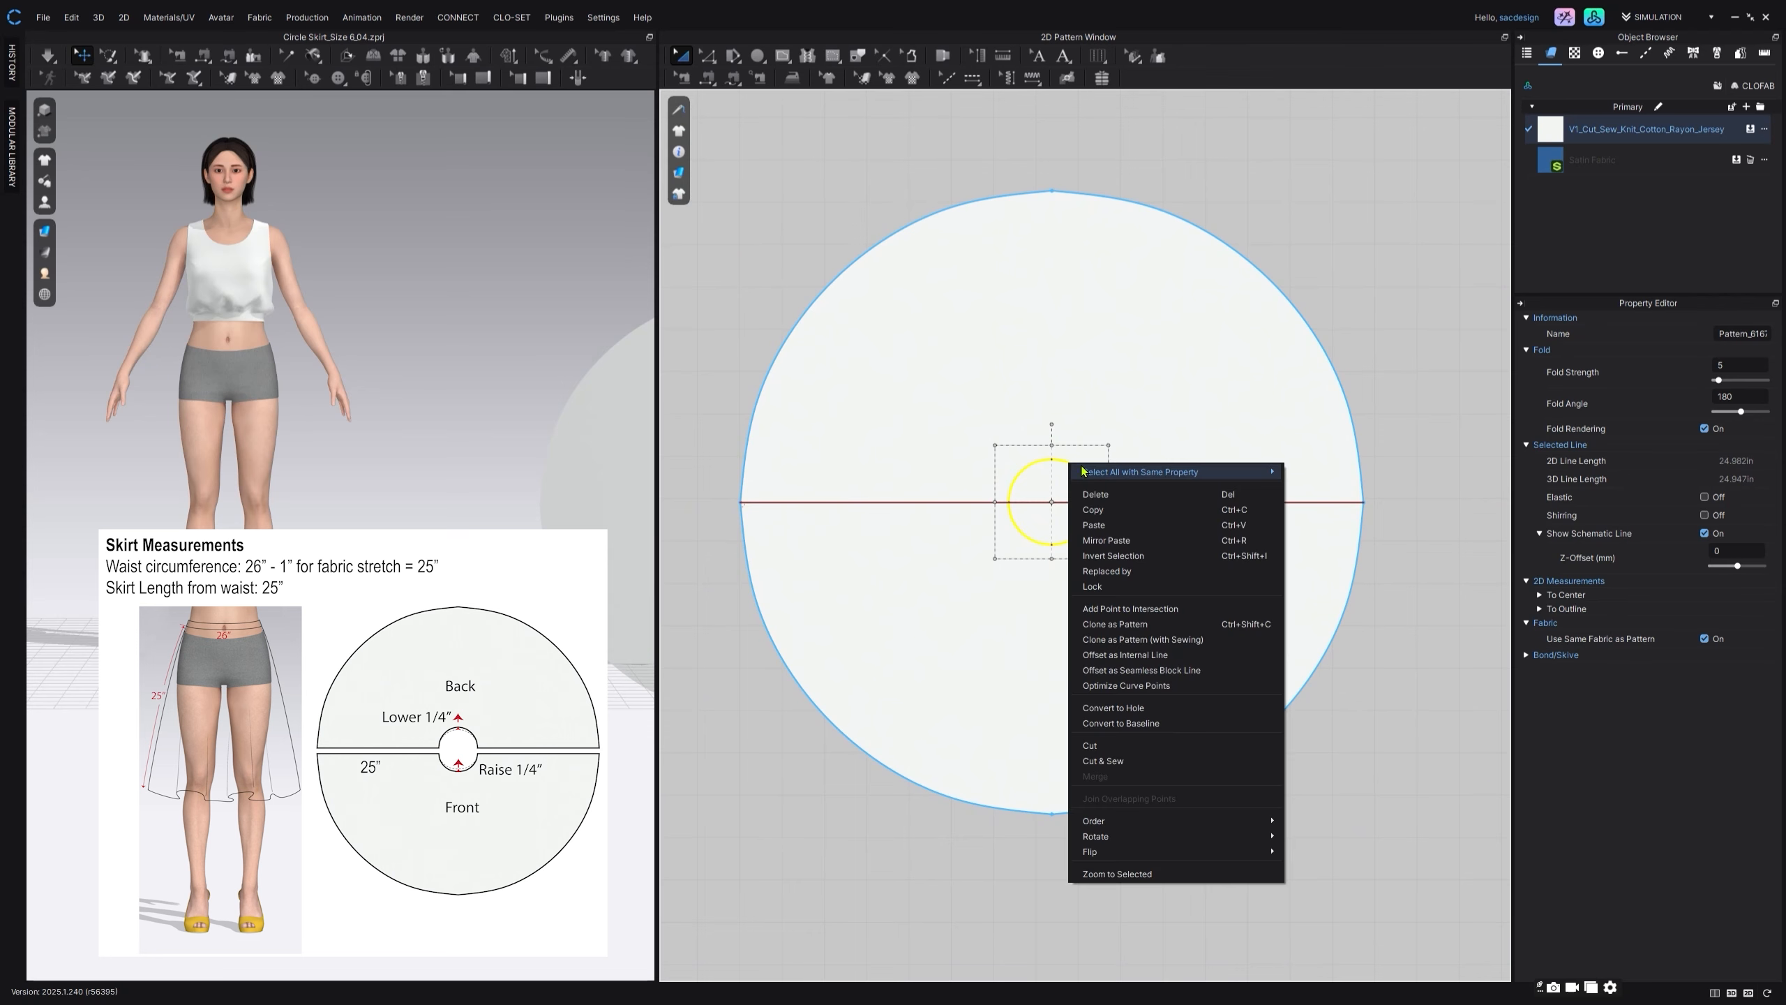
click(1177, 712)
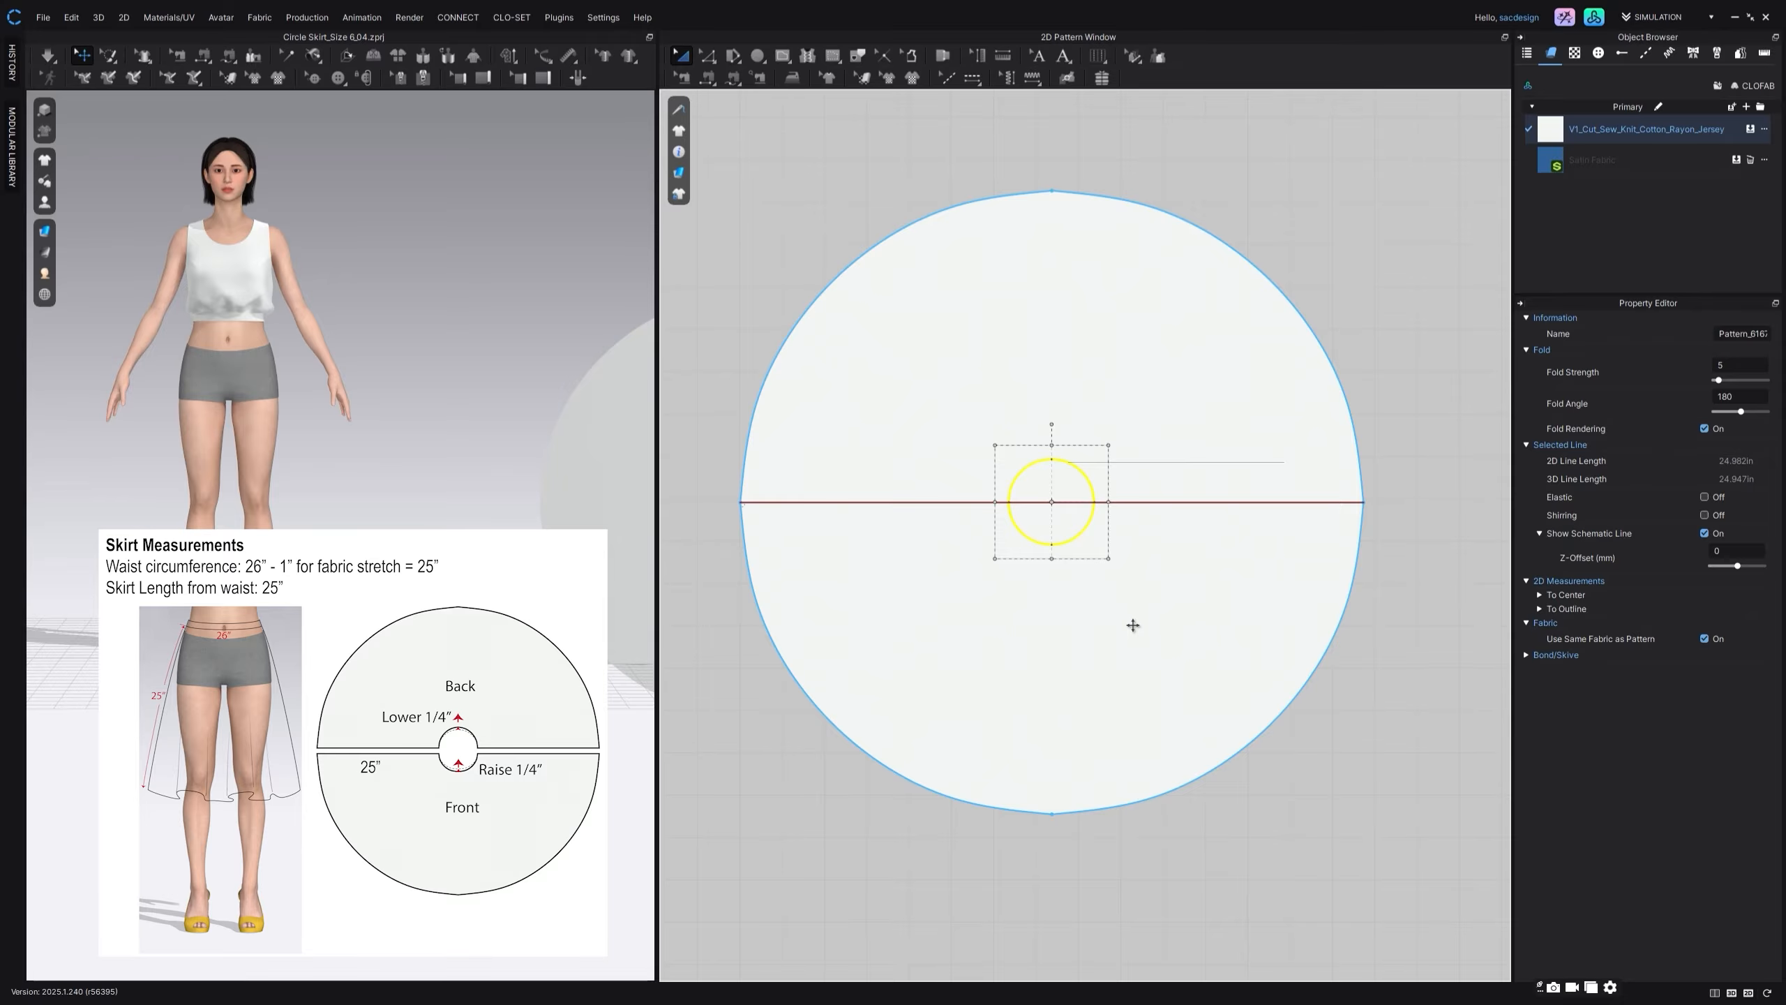
middle_drag(1136, 598, 1179, 518)
scroll(1181, 524, down, 1)
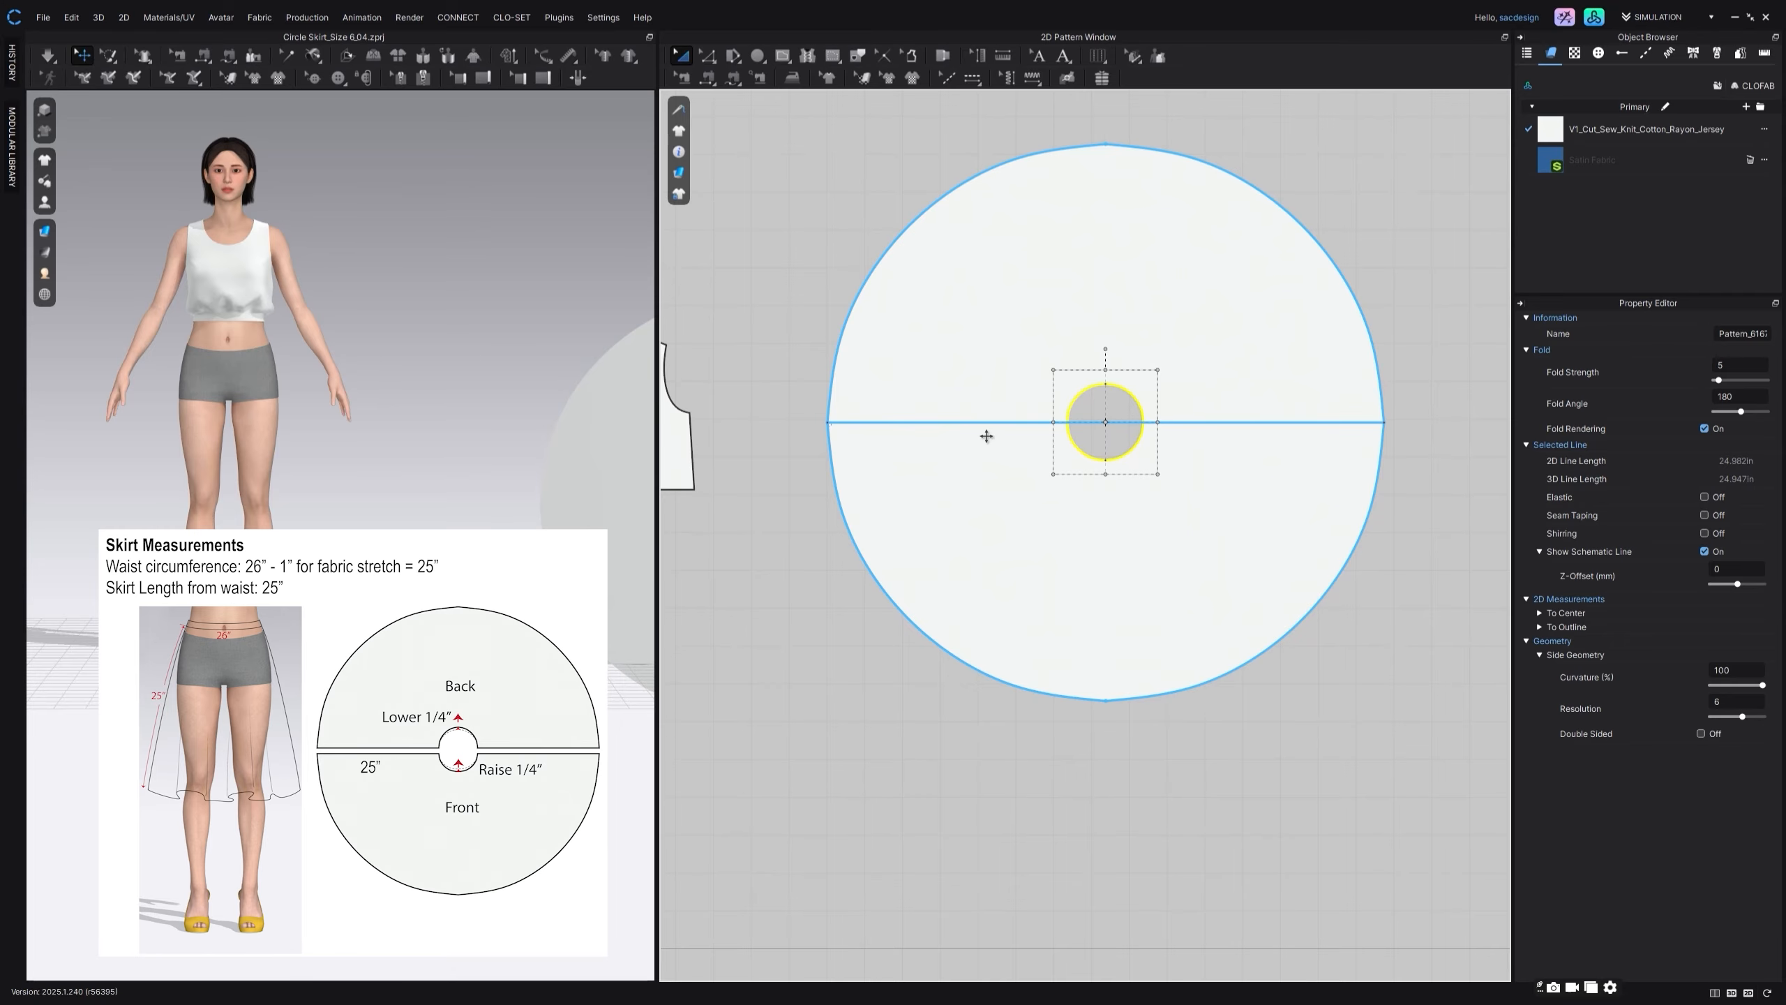
drag(1550, 159, 1211, 349)
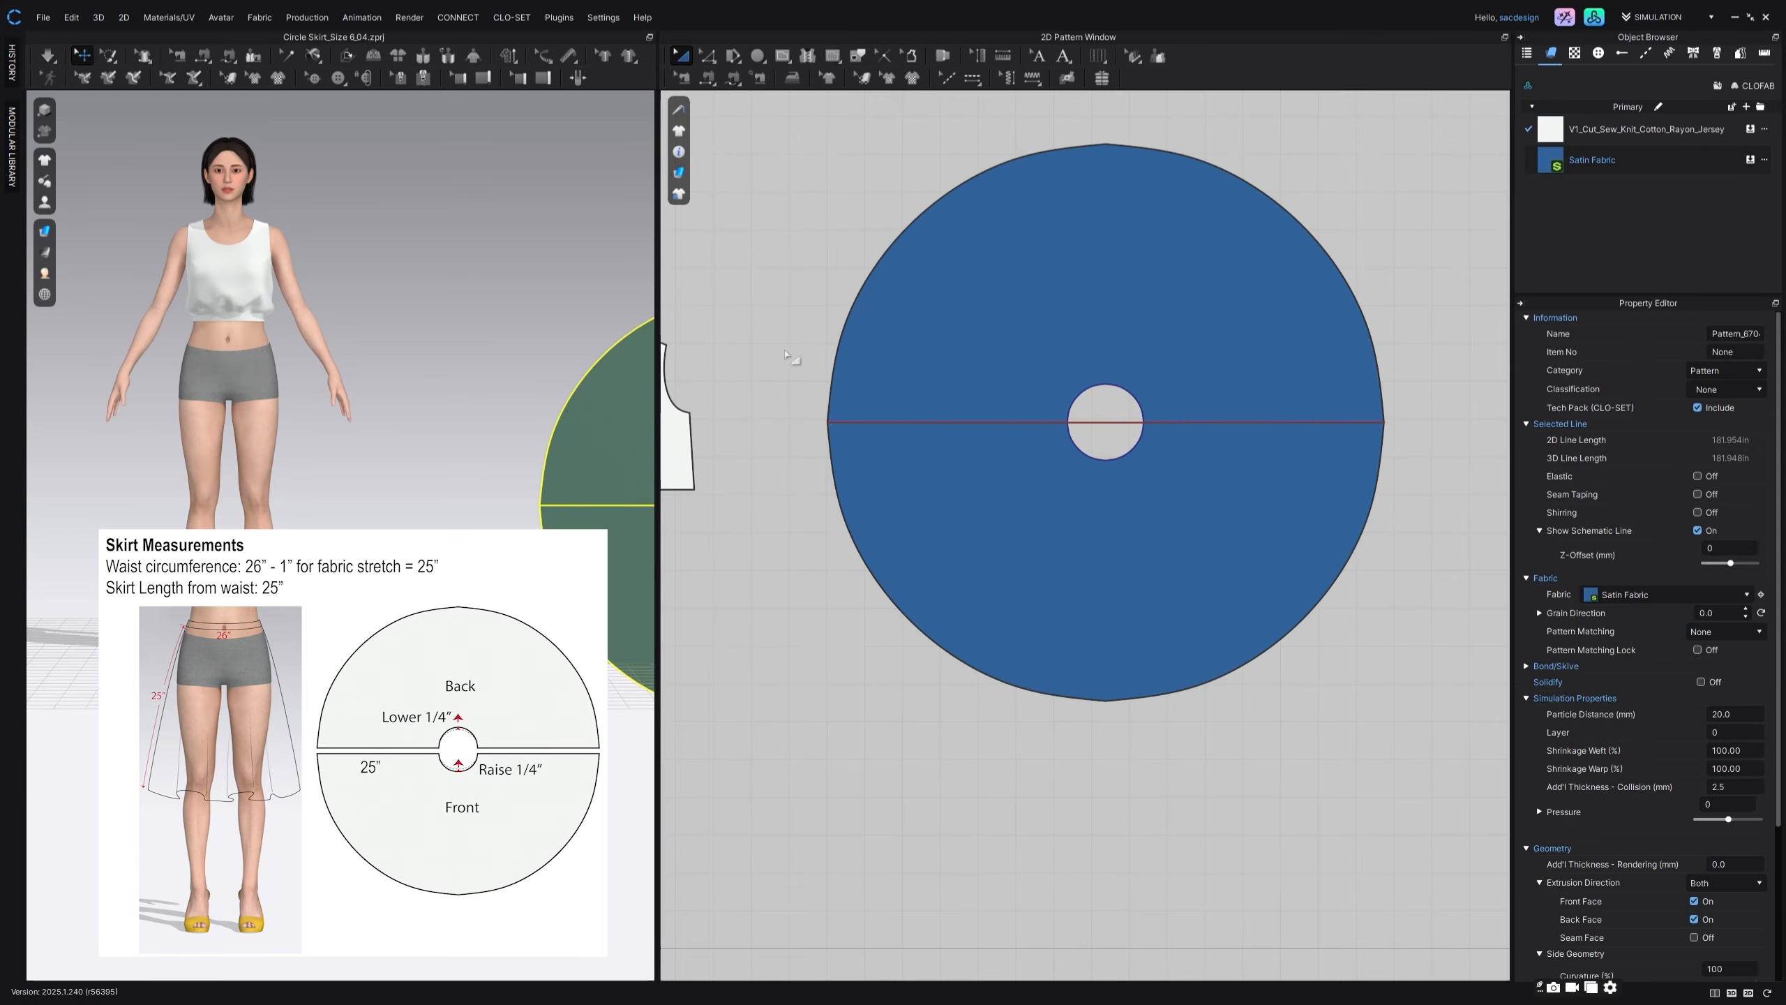
Step: Cut & Sew the circle along the horizontal internal line to divide it into upper and lower halves
click(893, 420)
right_click(893, 420)
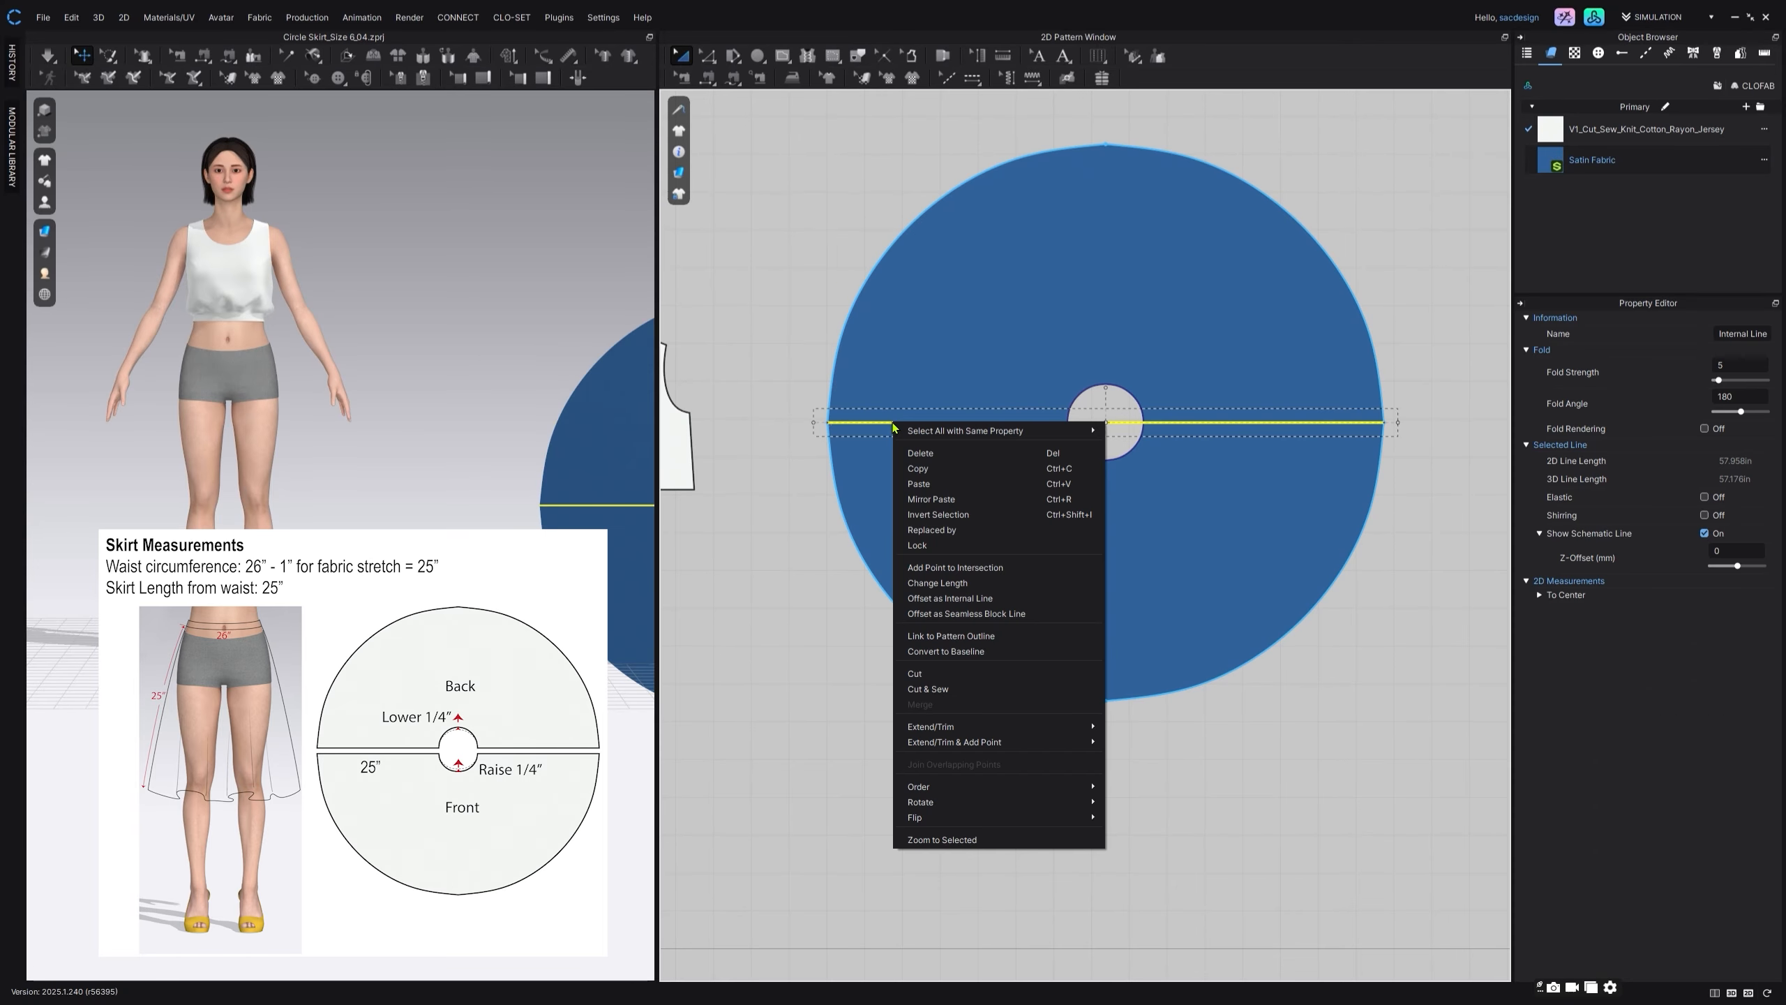
click(927, 688)
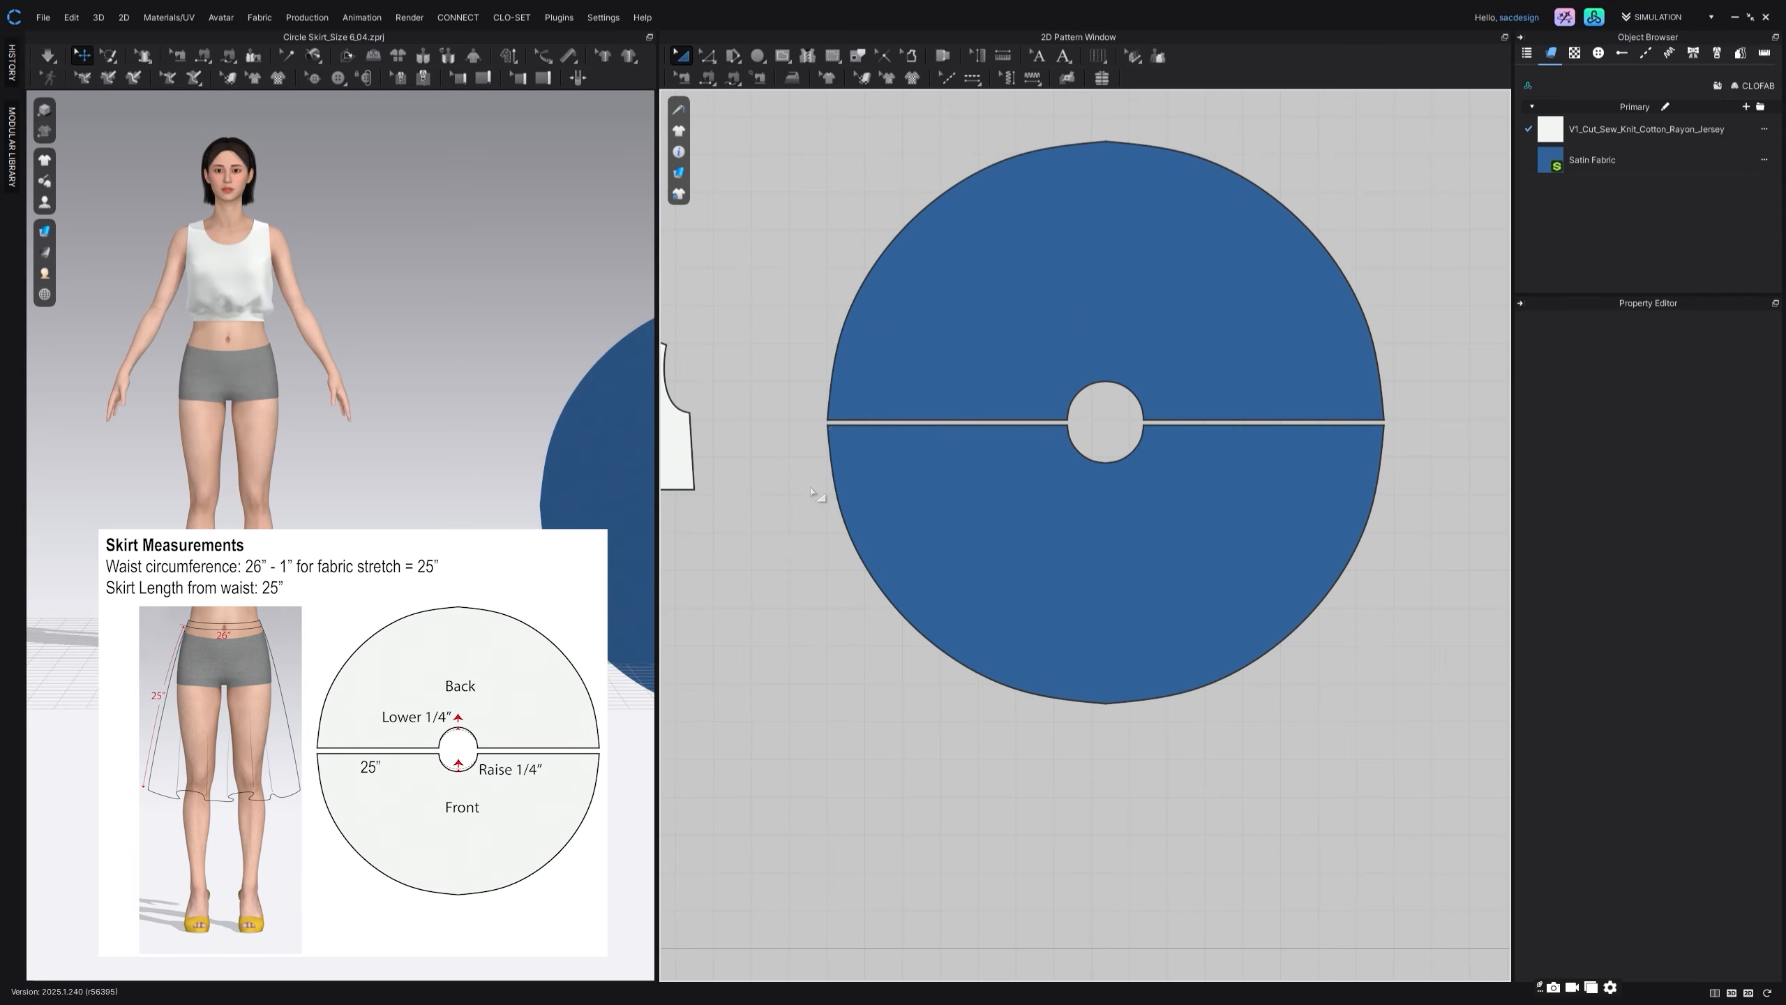
Step: Annotate the lower half-circle as Front and the upper half-circle as Back near the waist opening
scroll(1195, 358, up, 2)
middle_drag(1195, 358, 1263, 308)
scroll(1216, 427, up, 4)
click(1063, 62)
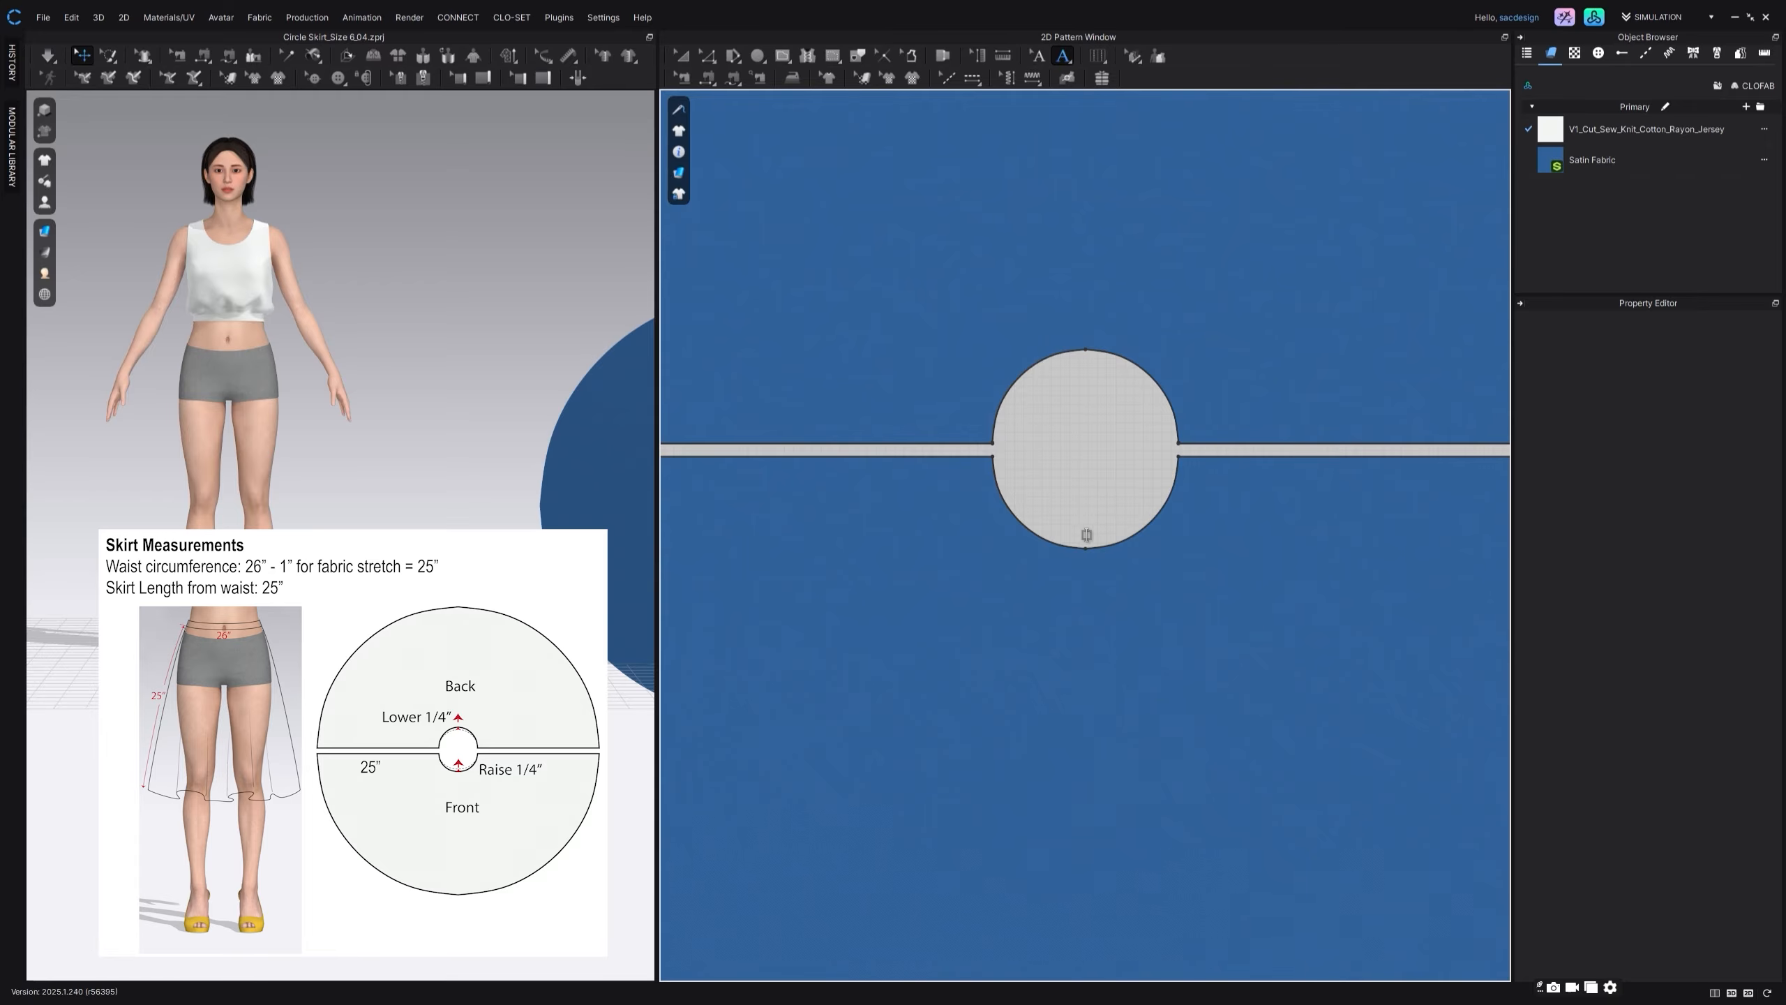
click(1044, 624)
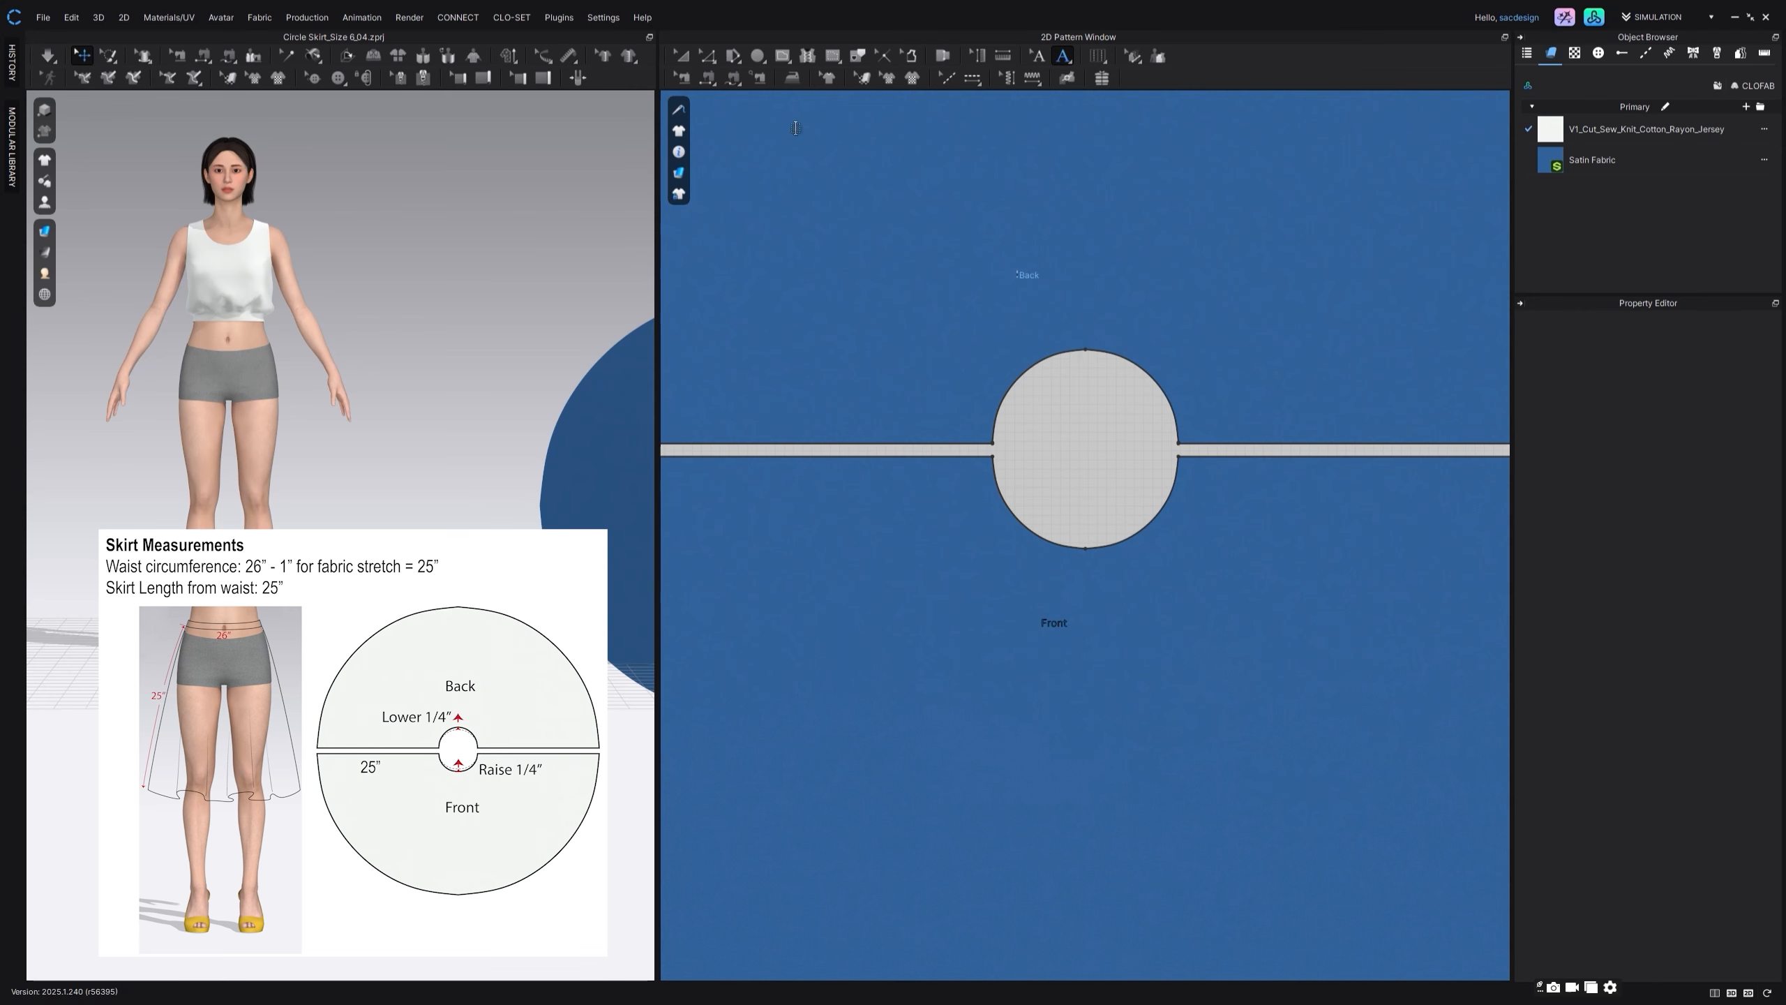
Step: Add a vertical perpendicular internal line 0.25 in long at the back piece's waist centre point, at 90° and without Extend
click(708, 59)
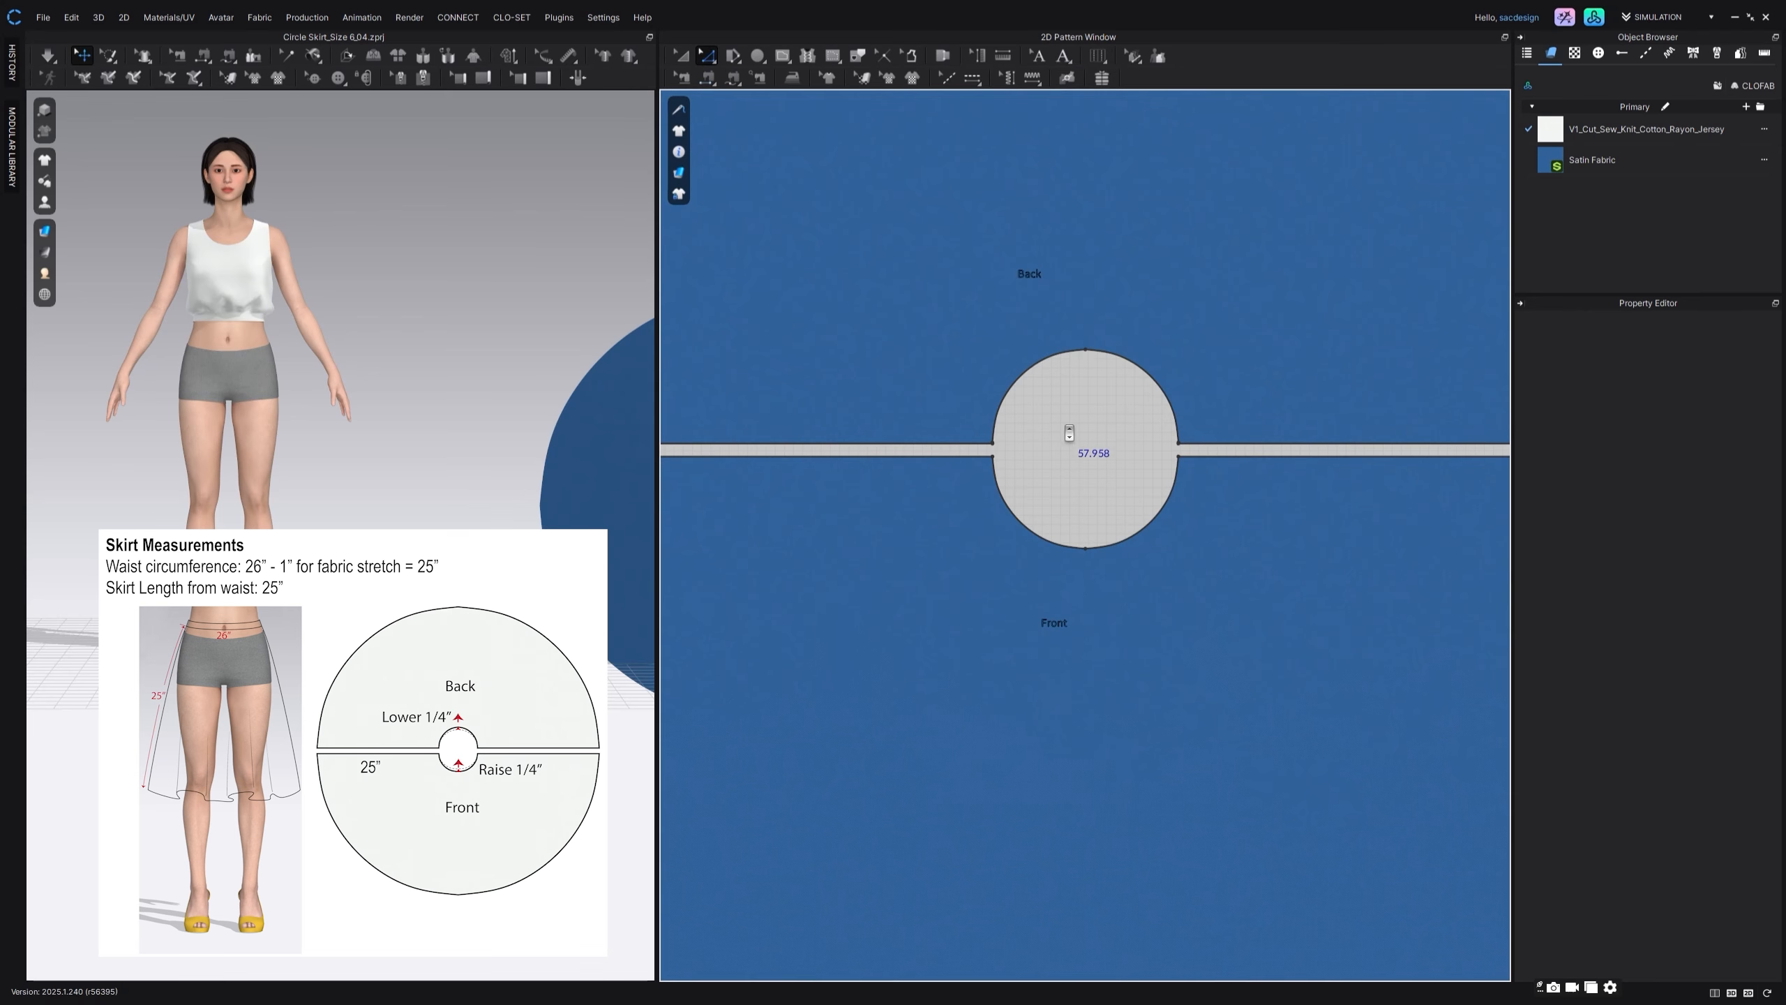
scroll(1065, 432, up, 3)
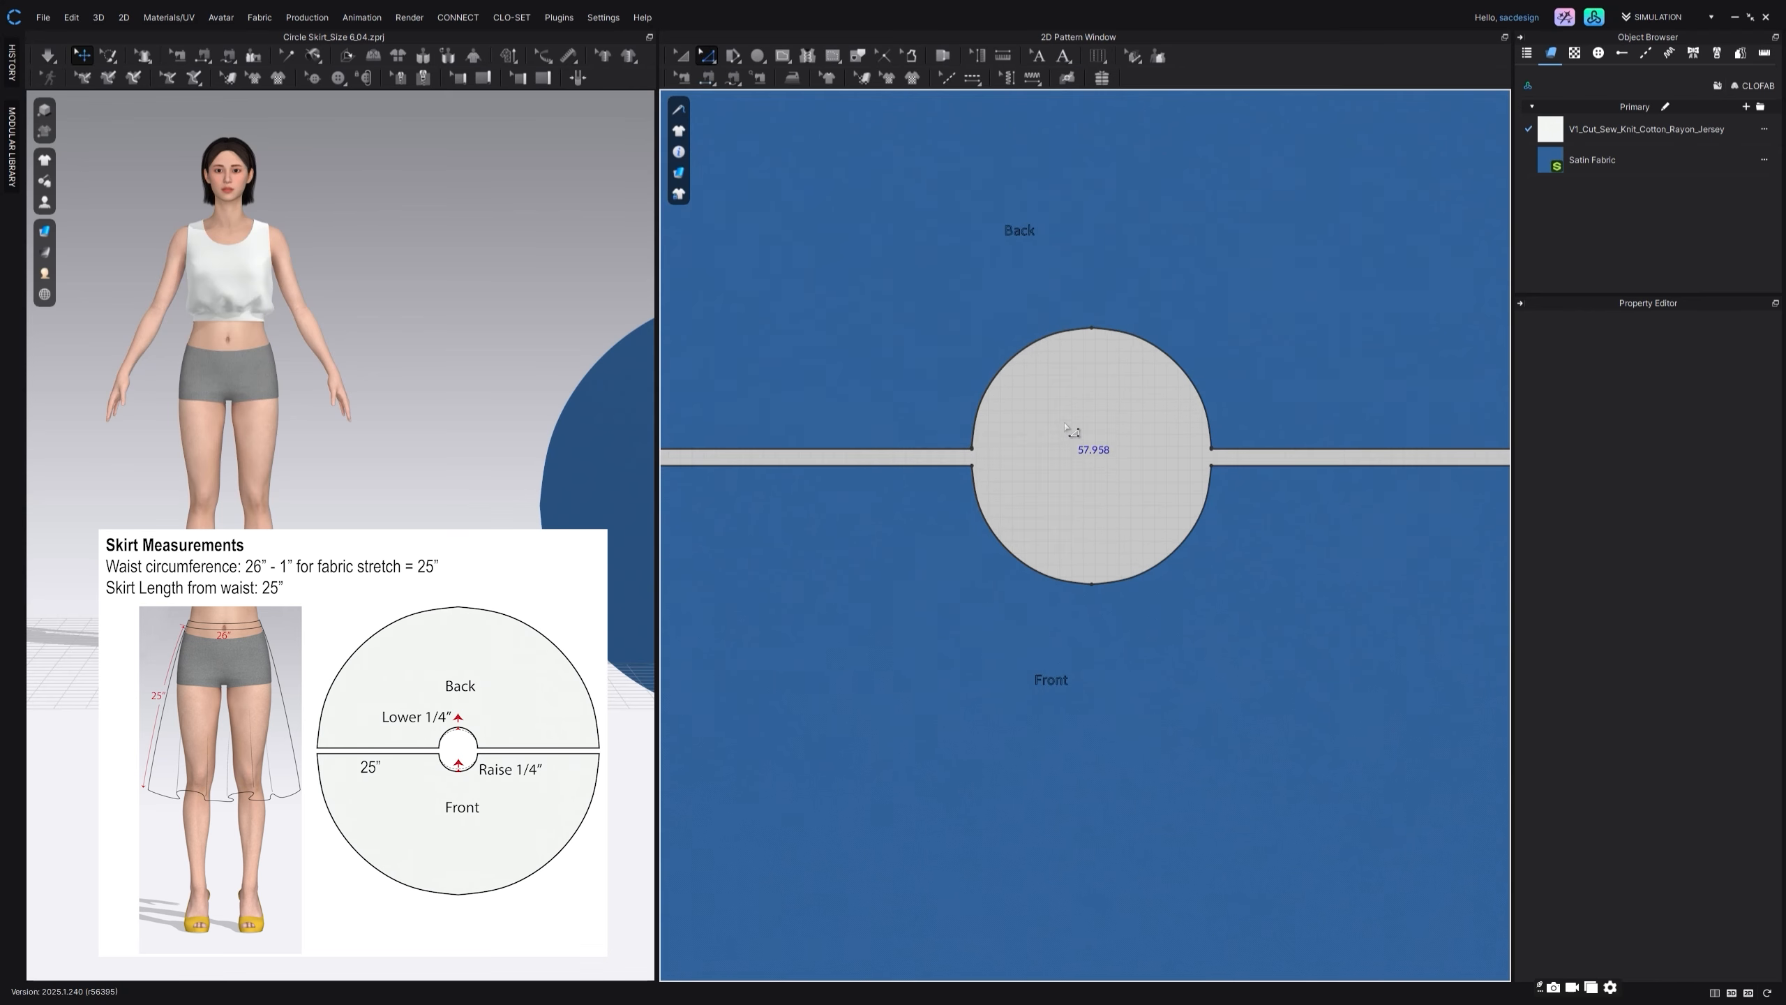
click(1068, 328)
right_click(1067, 328)
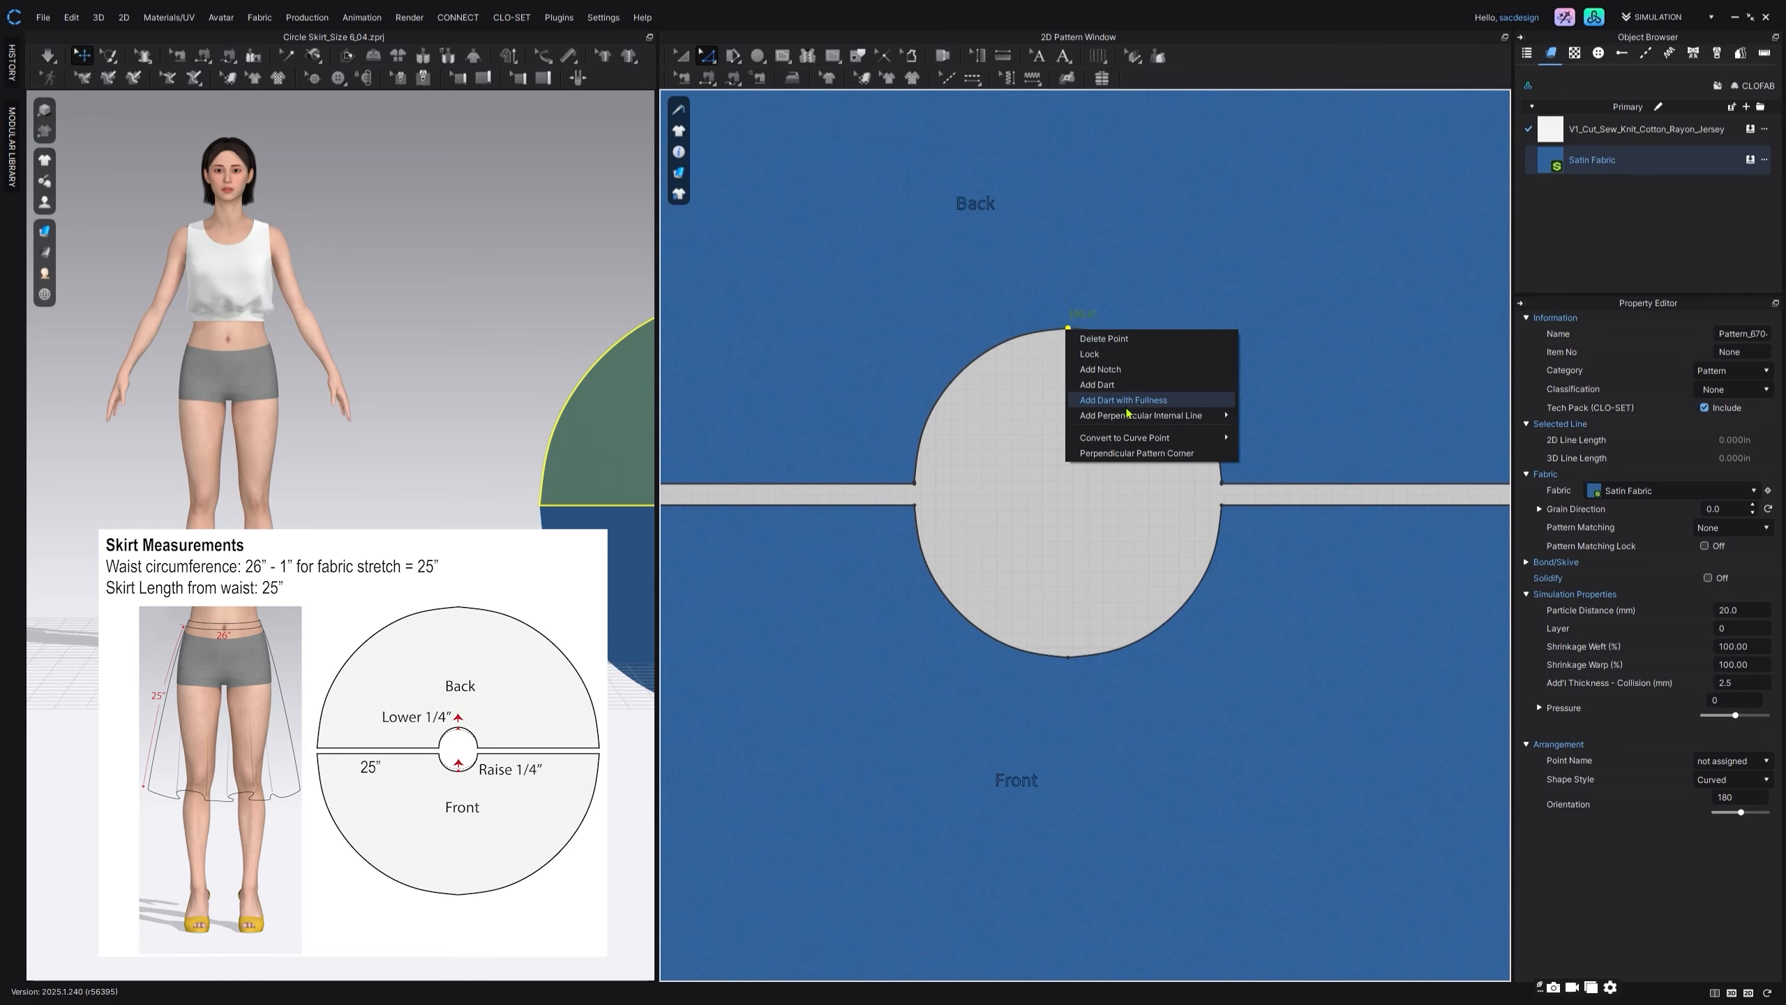
mouse_move(1153, 415)
click(1262, 417)
drag(932, 404, 849, 592)
double_click(859, 648)
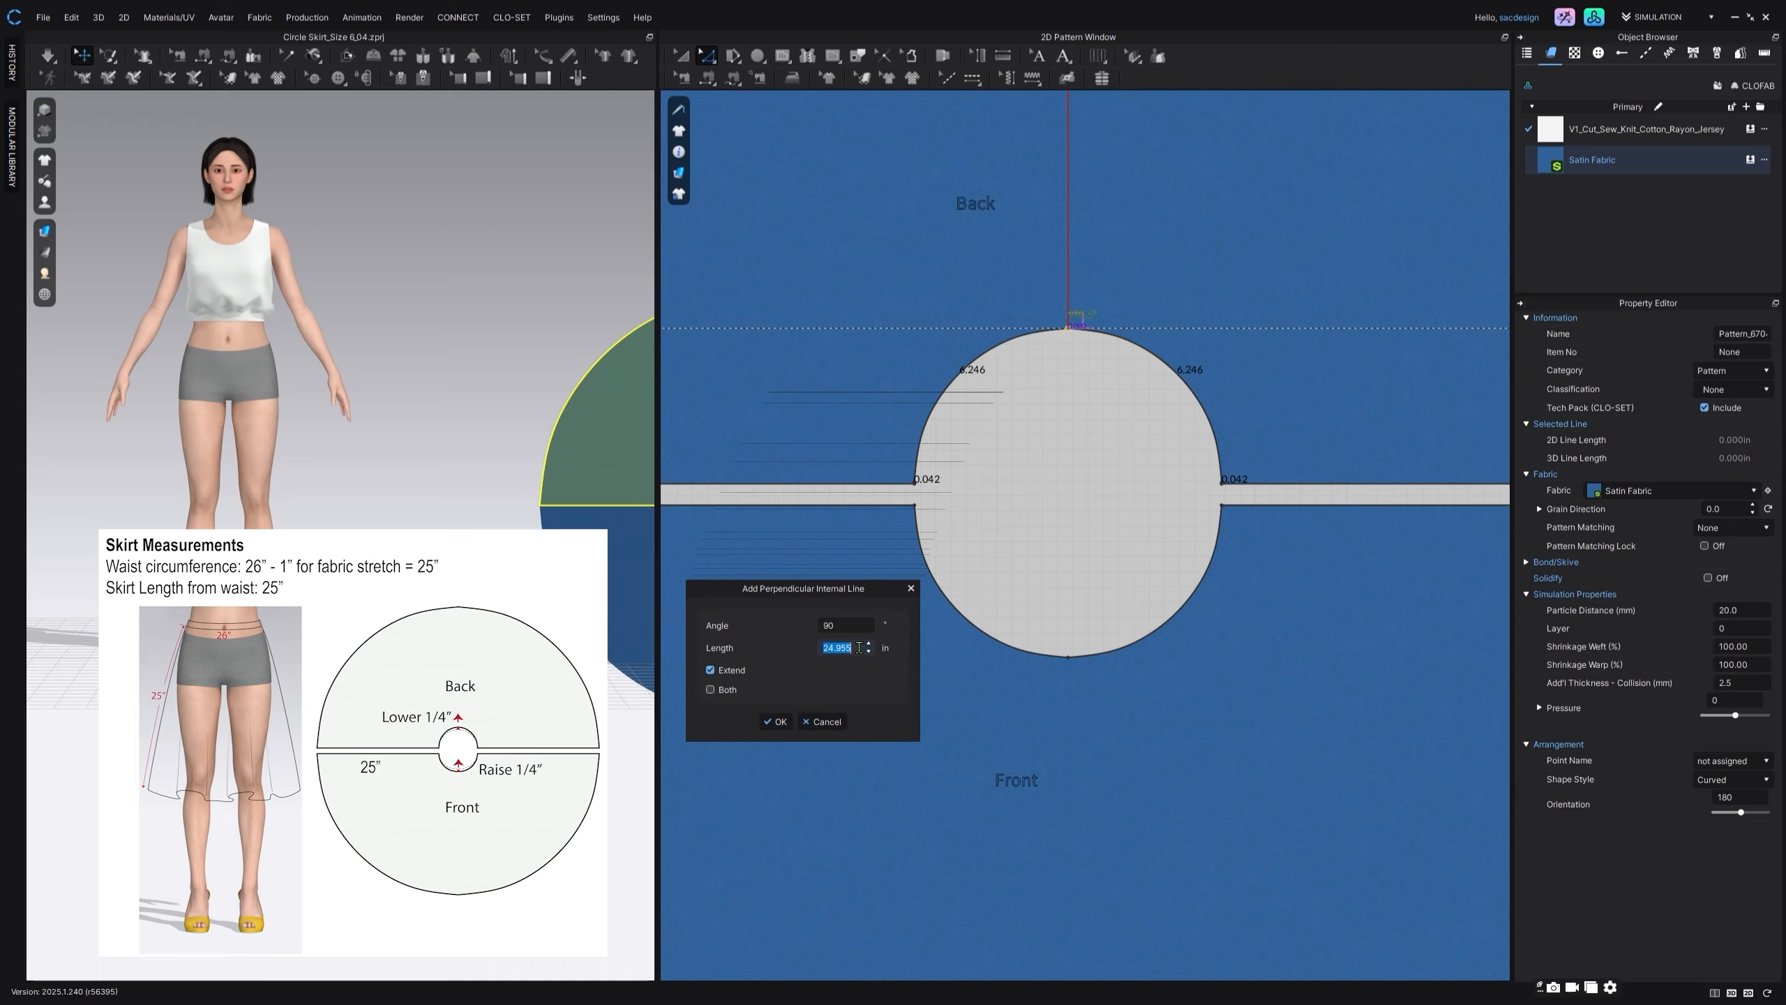
text(0.25)
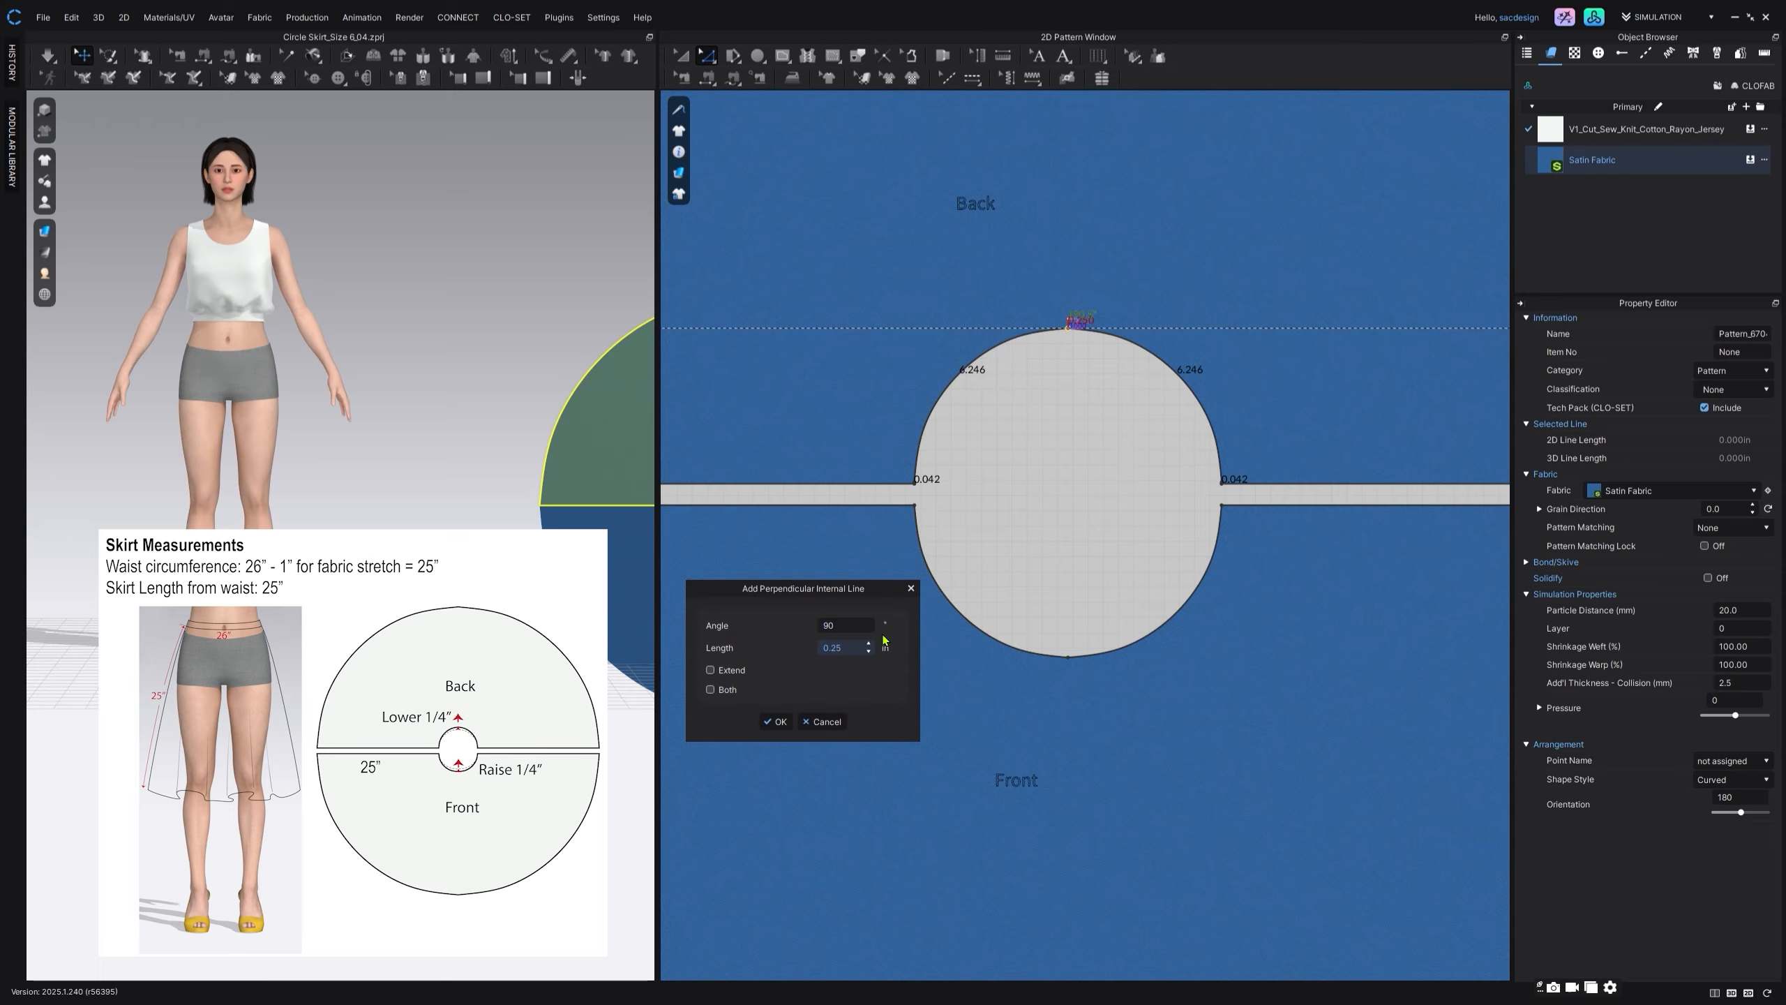
click(776, 721)
Step: Add a vertical perpendicular internal line of 0.25 in in both directions at the front piece's waist centre point, without Extend
click(1068, 609)
right_click(1069, 656)
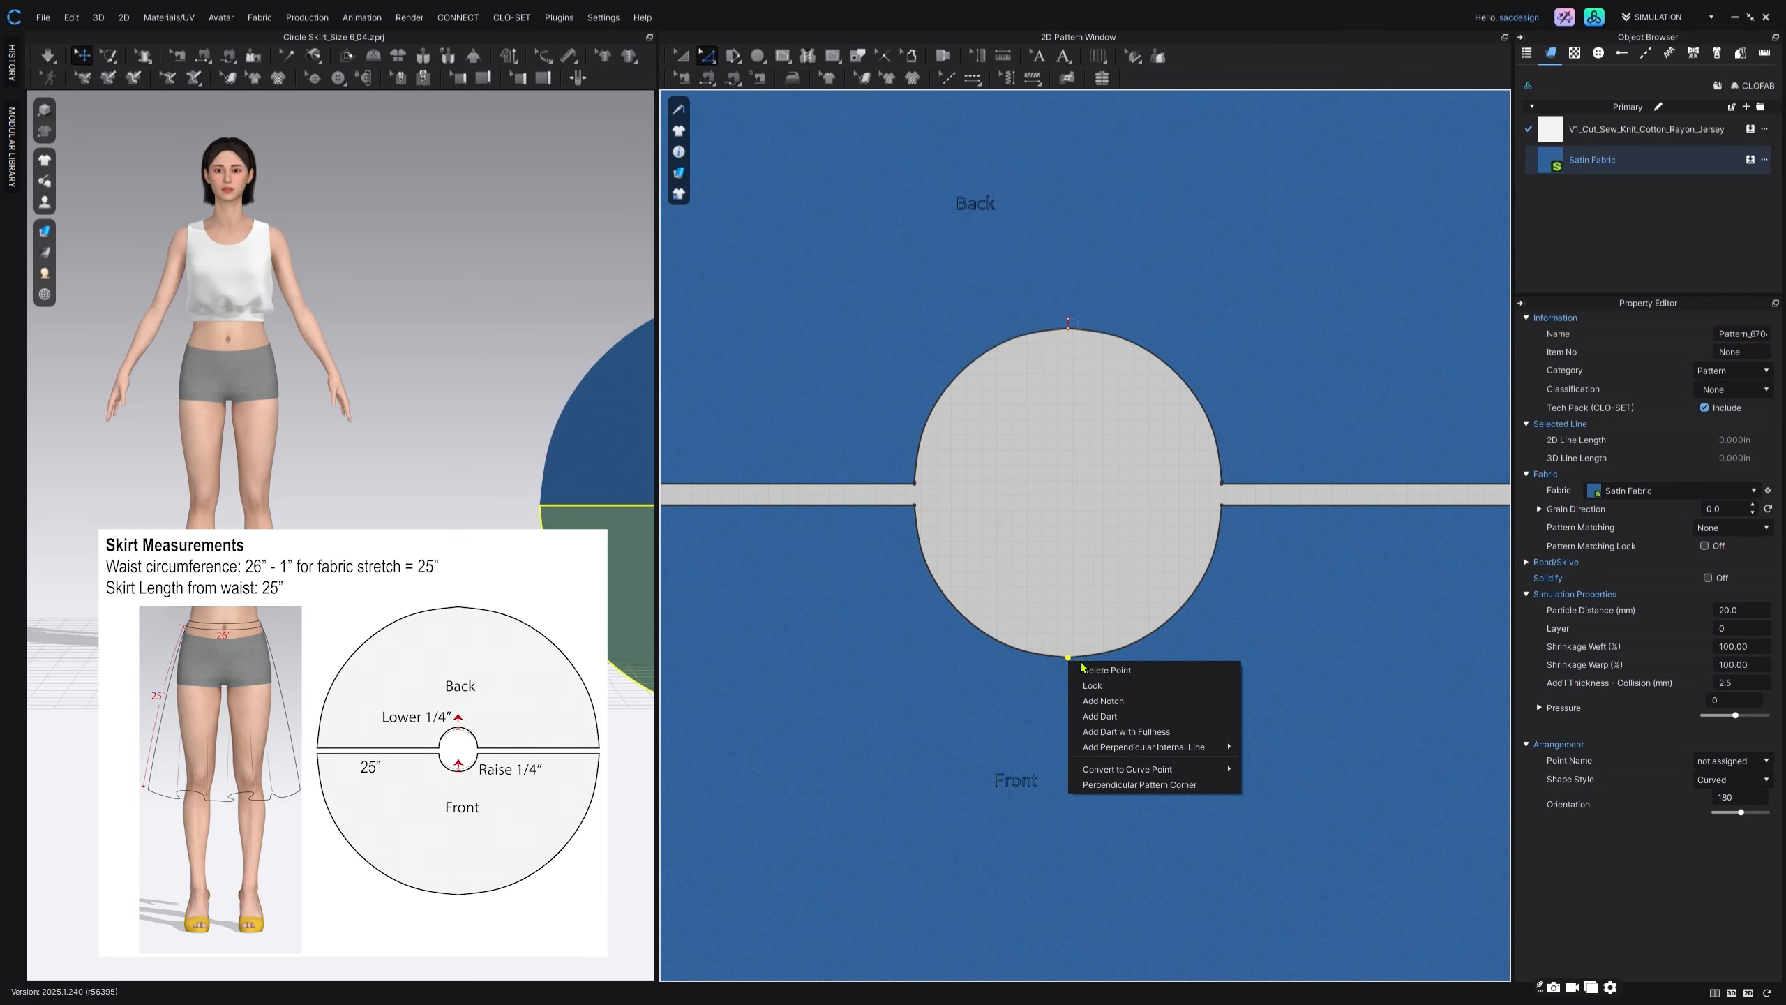
click(1265, 747)
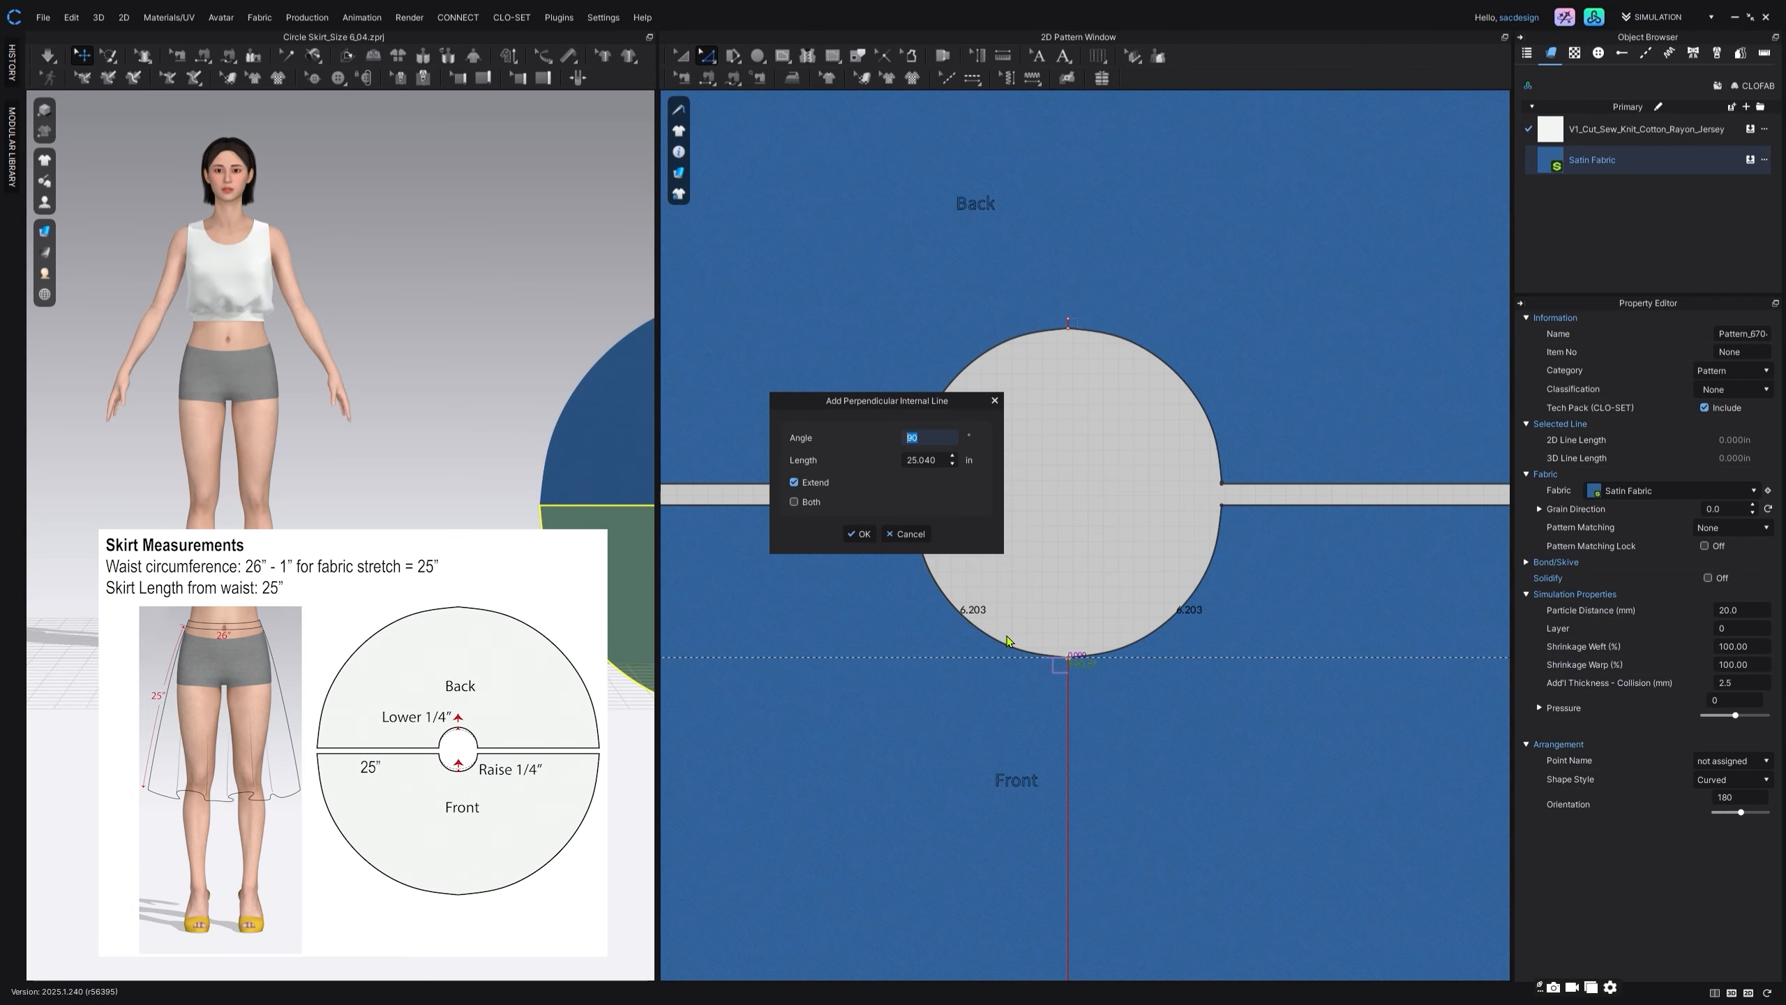
drag(872, 403, 785, 592)
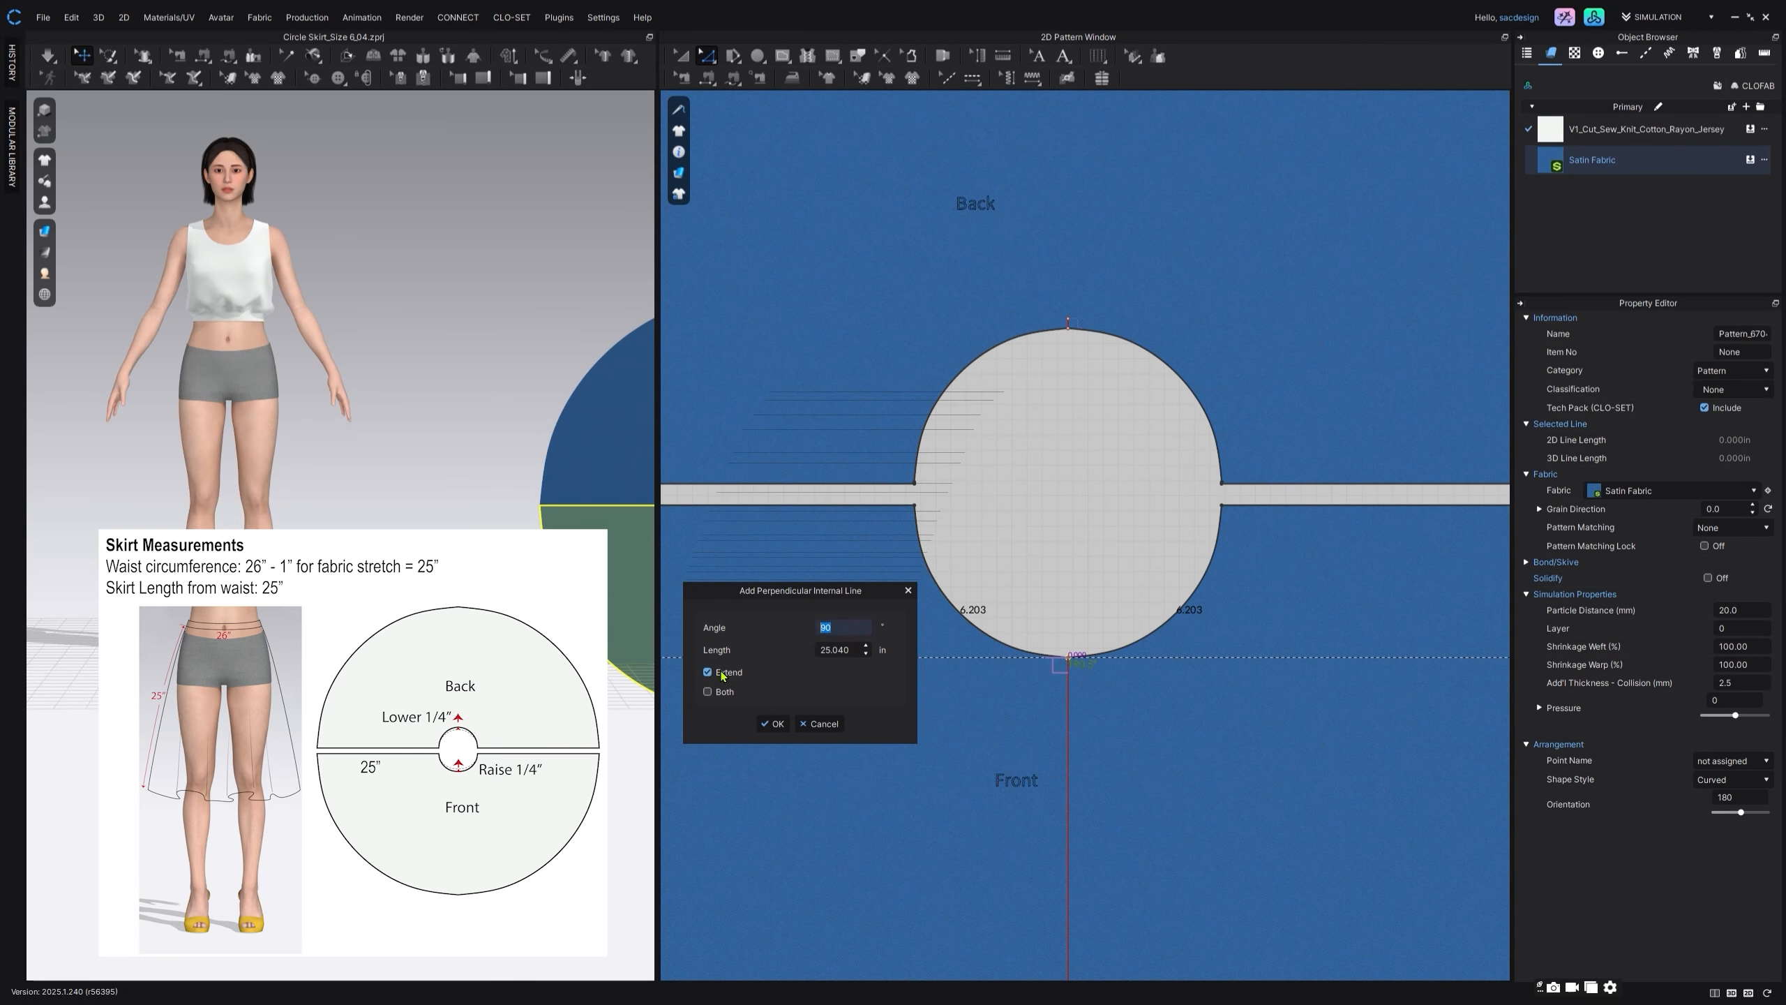
click(708, 691)
text(0.25)
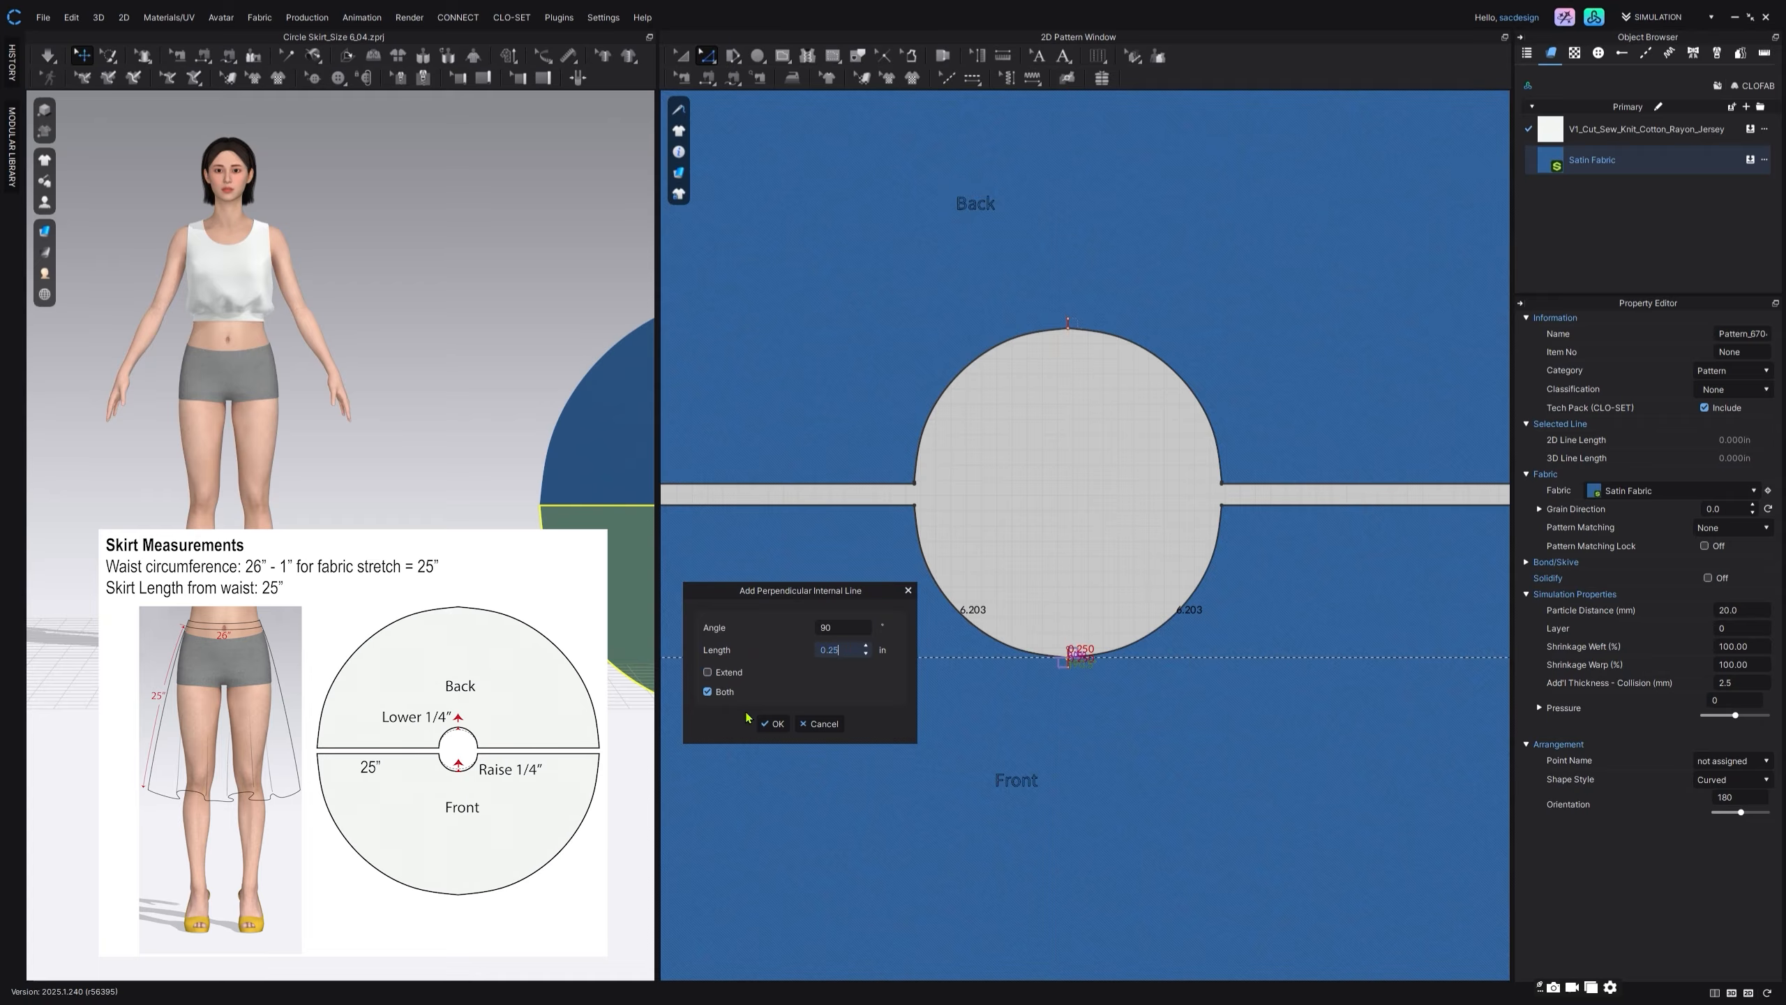
click(772, 723)
Step: Shorten the front guide line by moving its lower endpoint up to the waist edge, keeping only the 0.25 in above it
click(1079, 609)
scroll(1080, 612, up, 3)
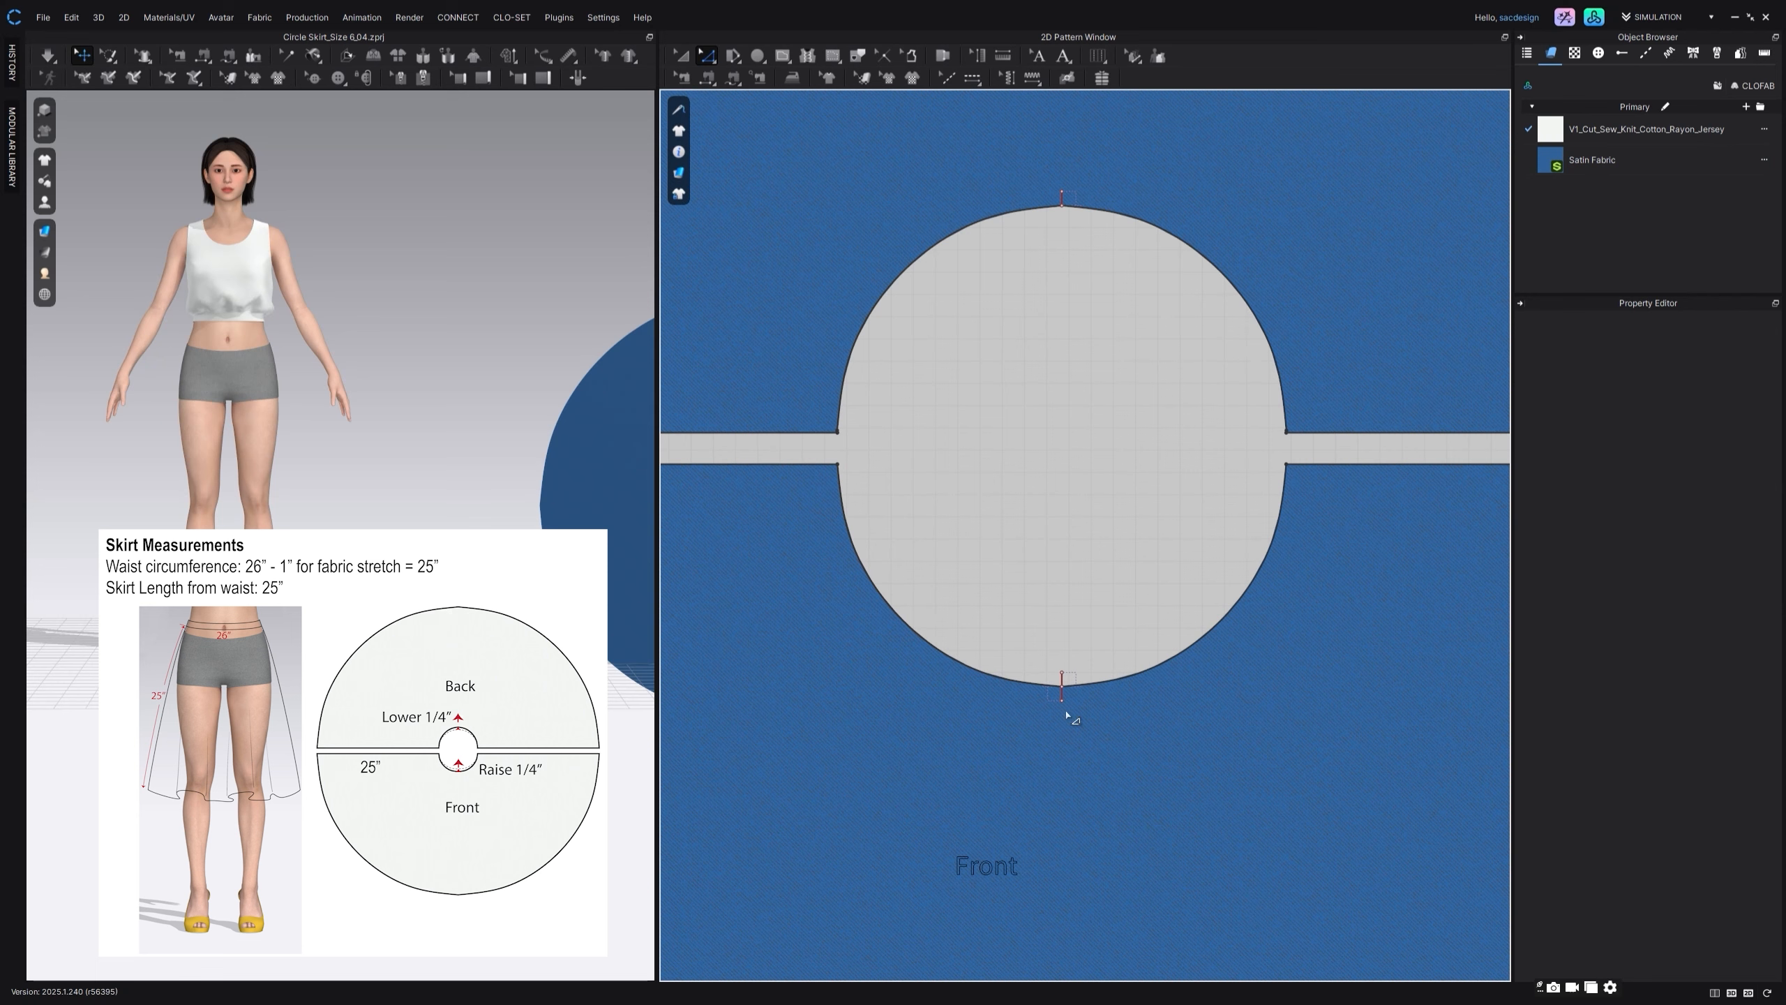
click(1063, 703)
drag(1070, 700, 1070, 686)
Step: Lock the short vertical guide lines at the front and back waist centres together
click(1062, 681)
shift+click(1062, 199)
right_click(1062, 196)
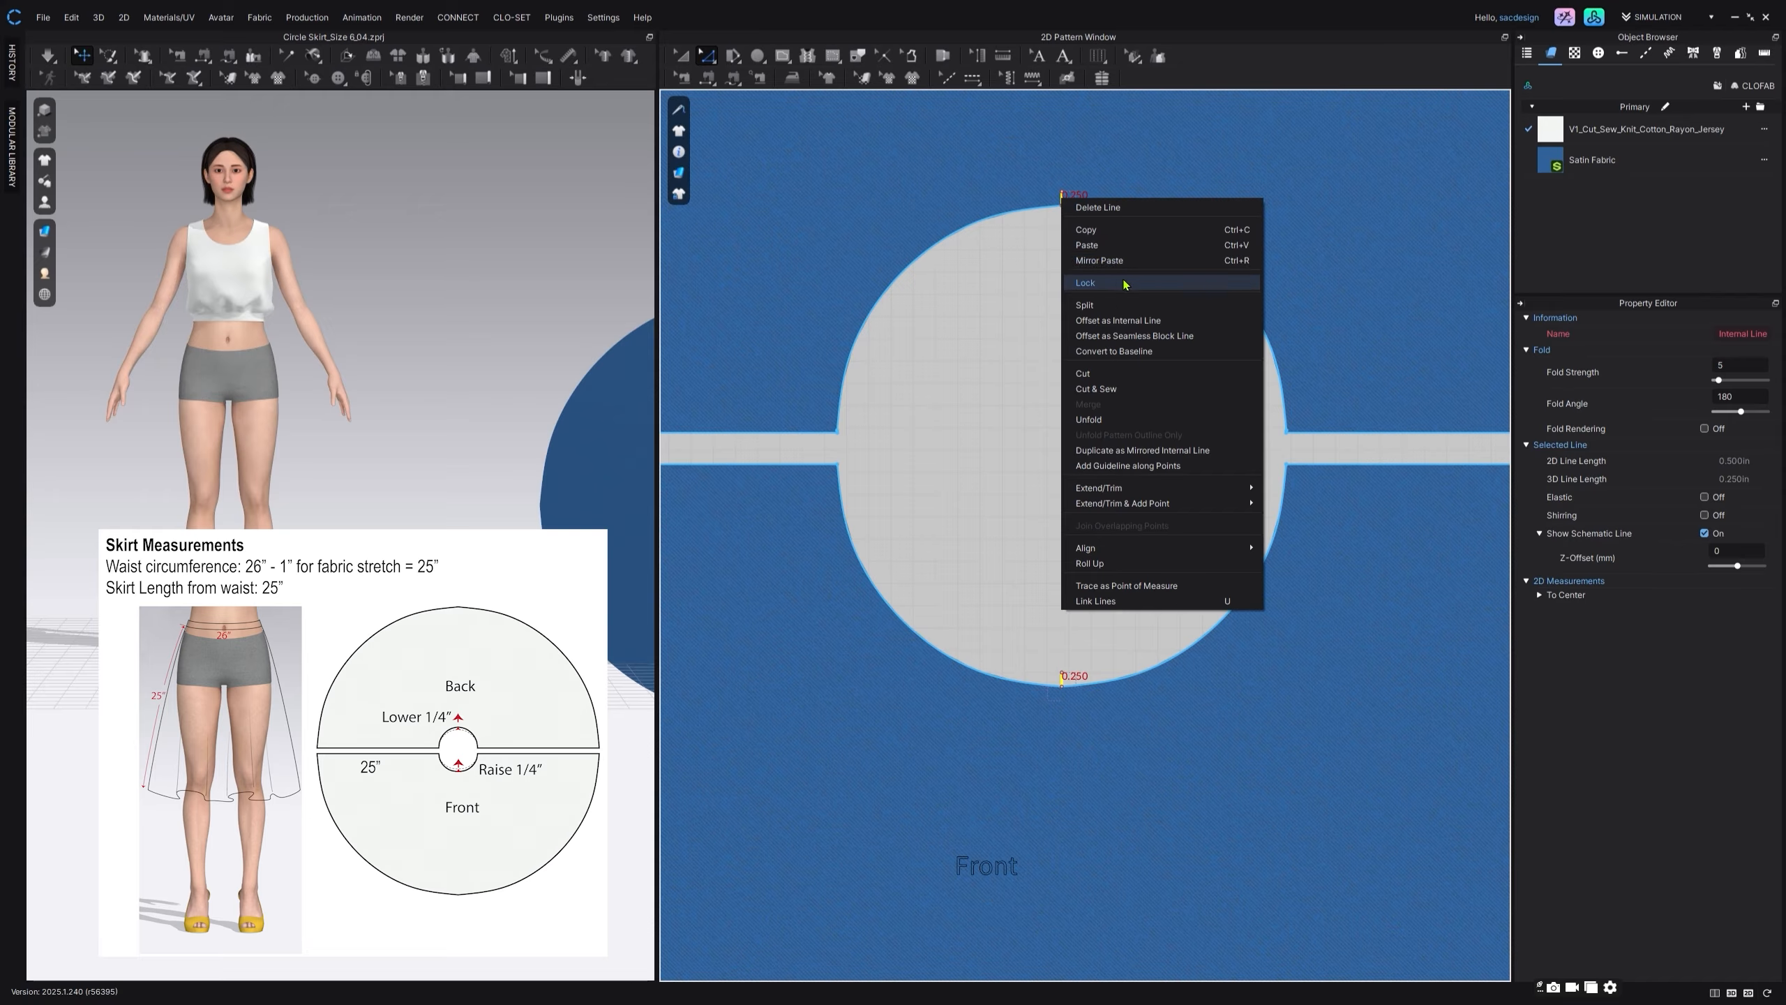
click(1118, 281)
Step: Move the back and front waist centre points up 0.25 in to the tops of their guide lines with Edit Curve Point
click(707, 56)
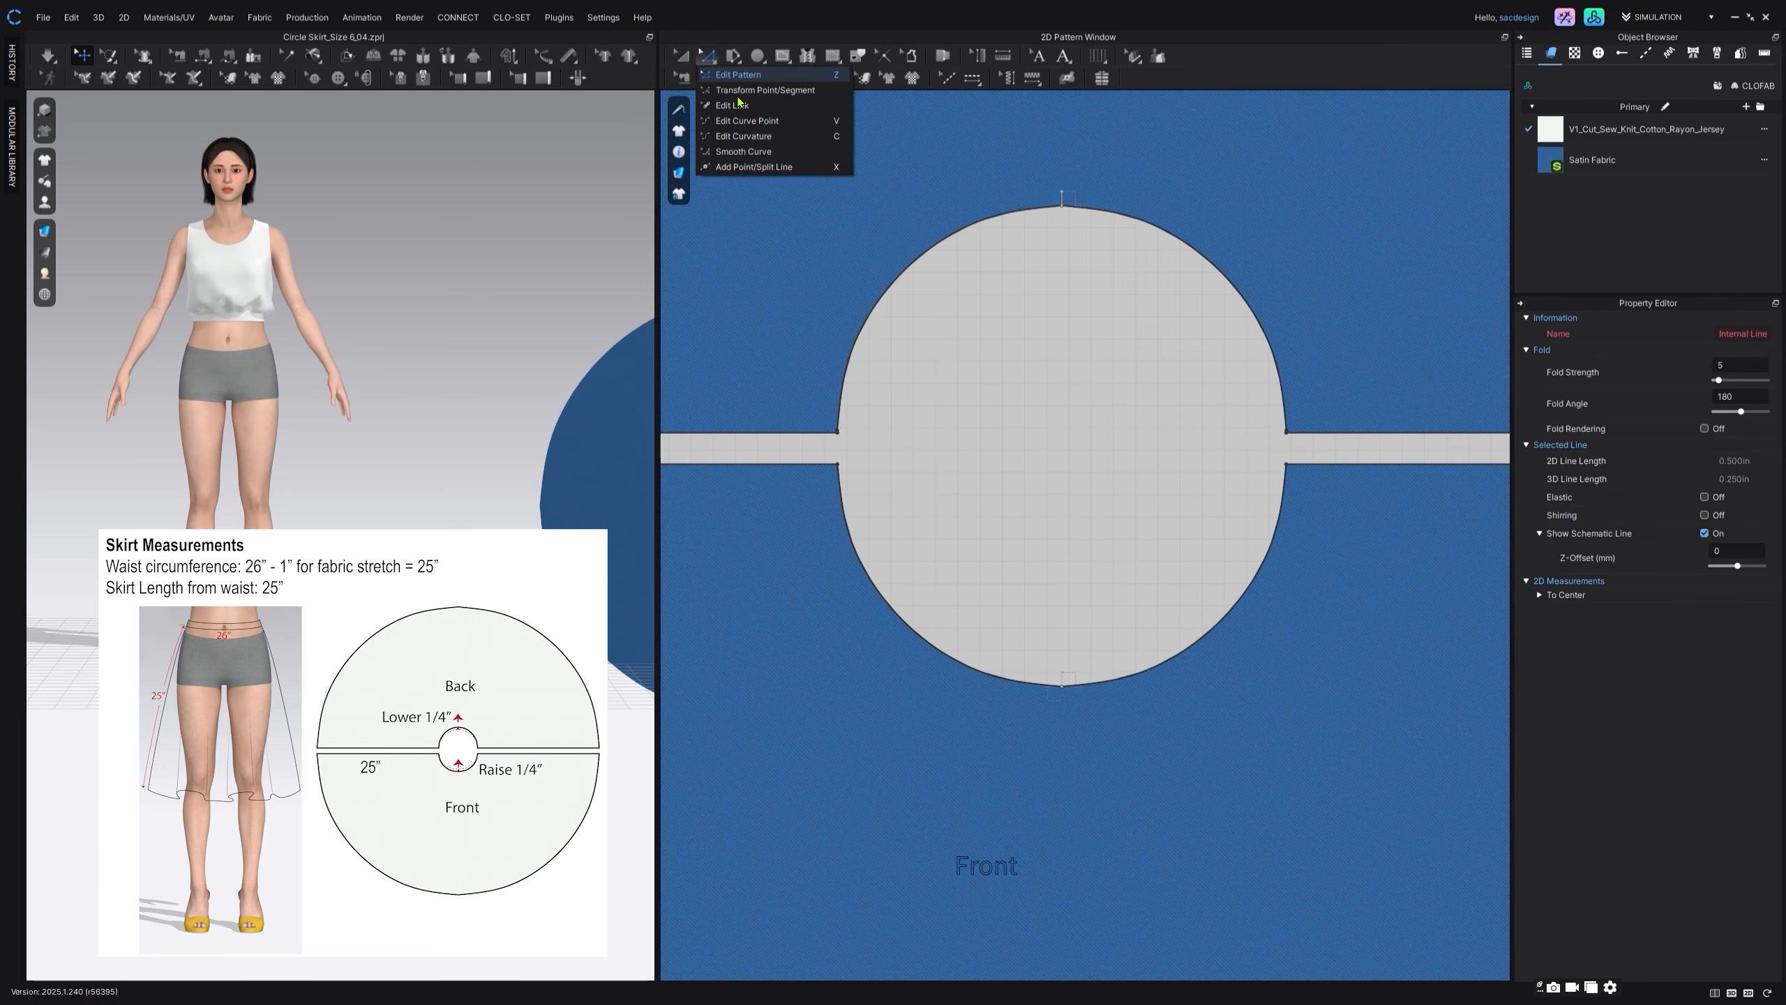
click(755, 121)
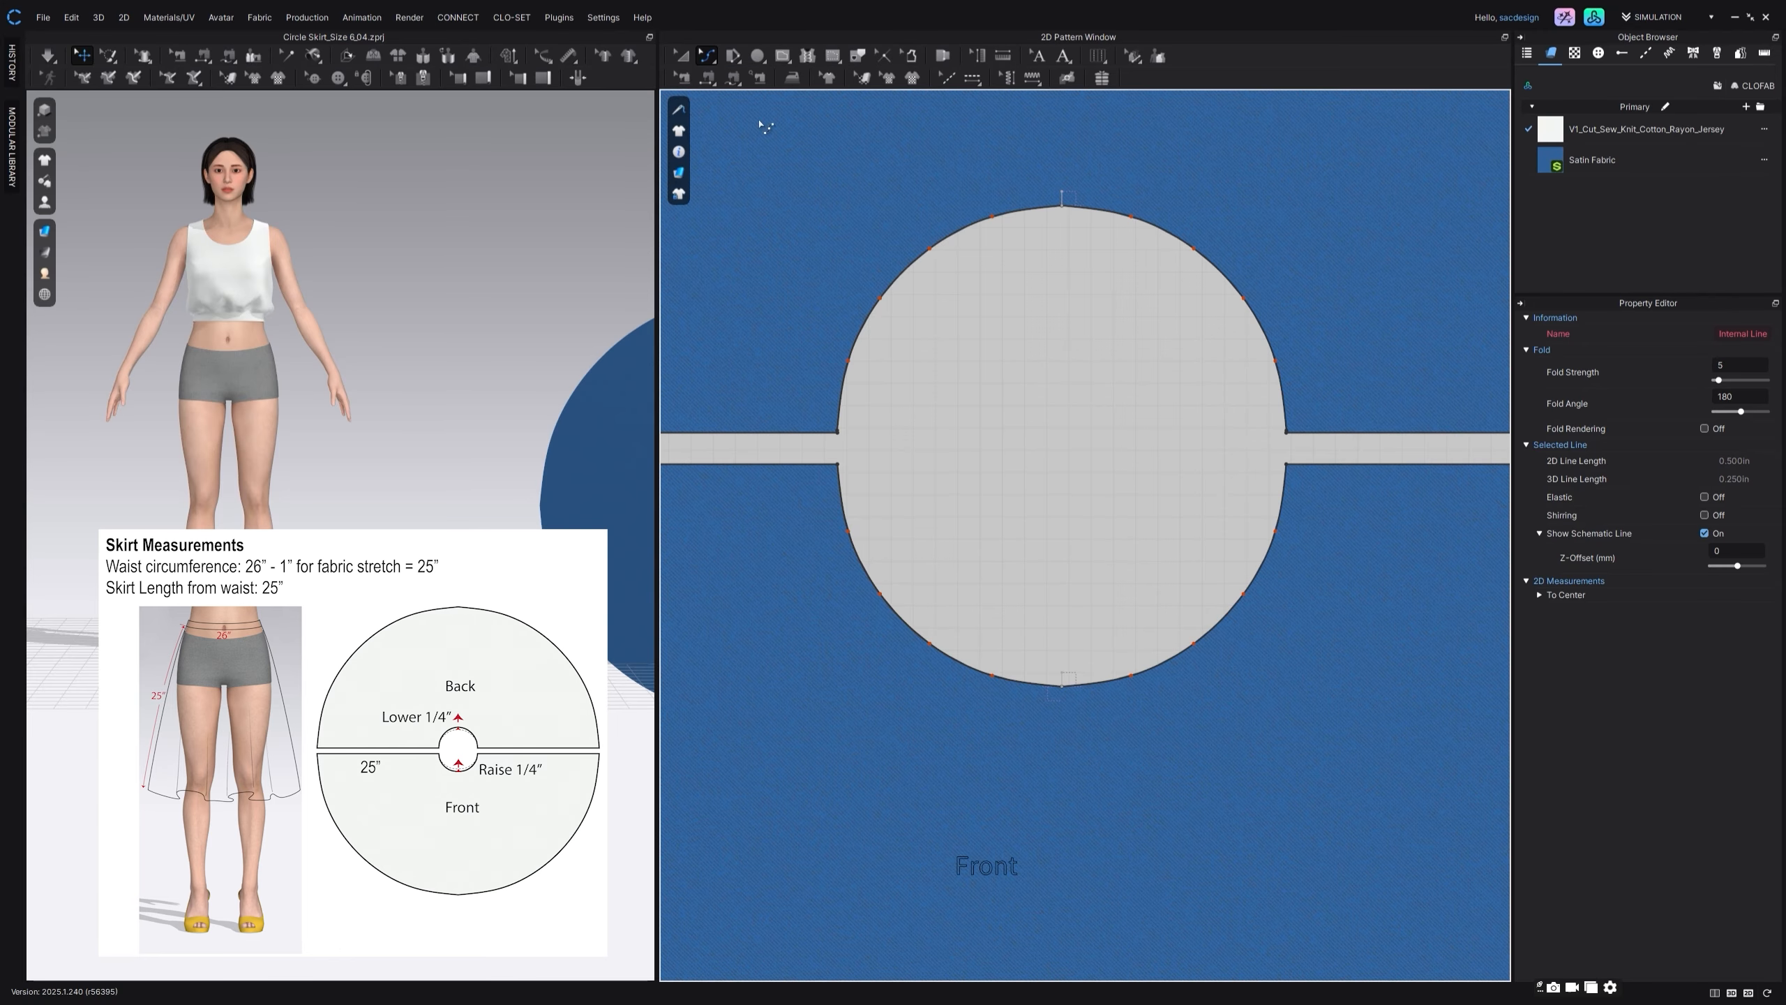
drag(1060, 214, 1063, 201)
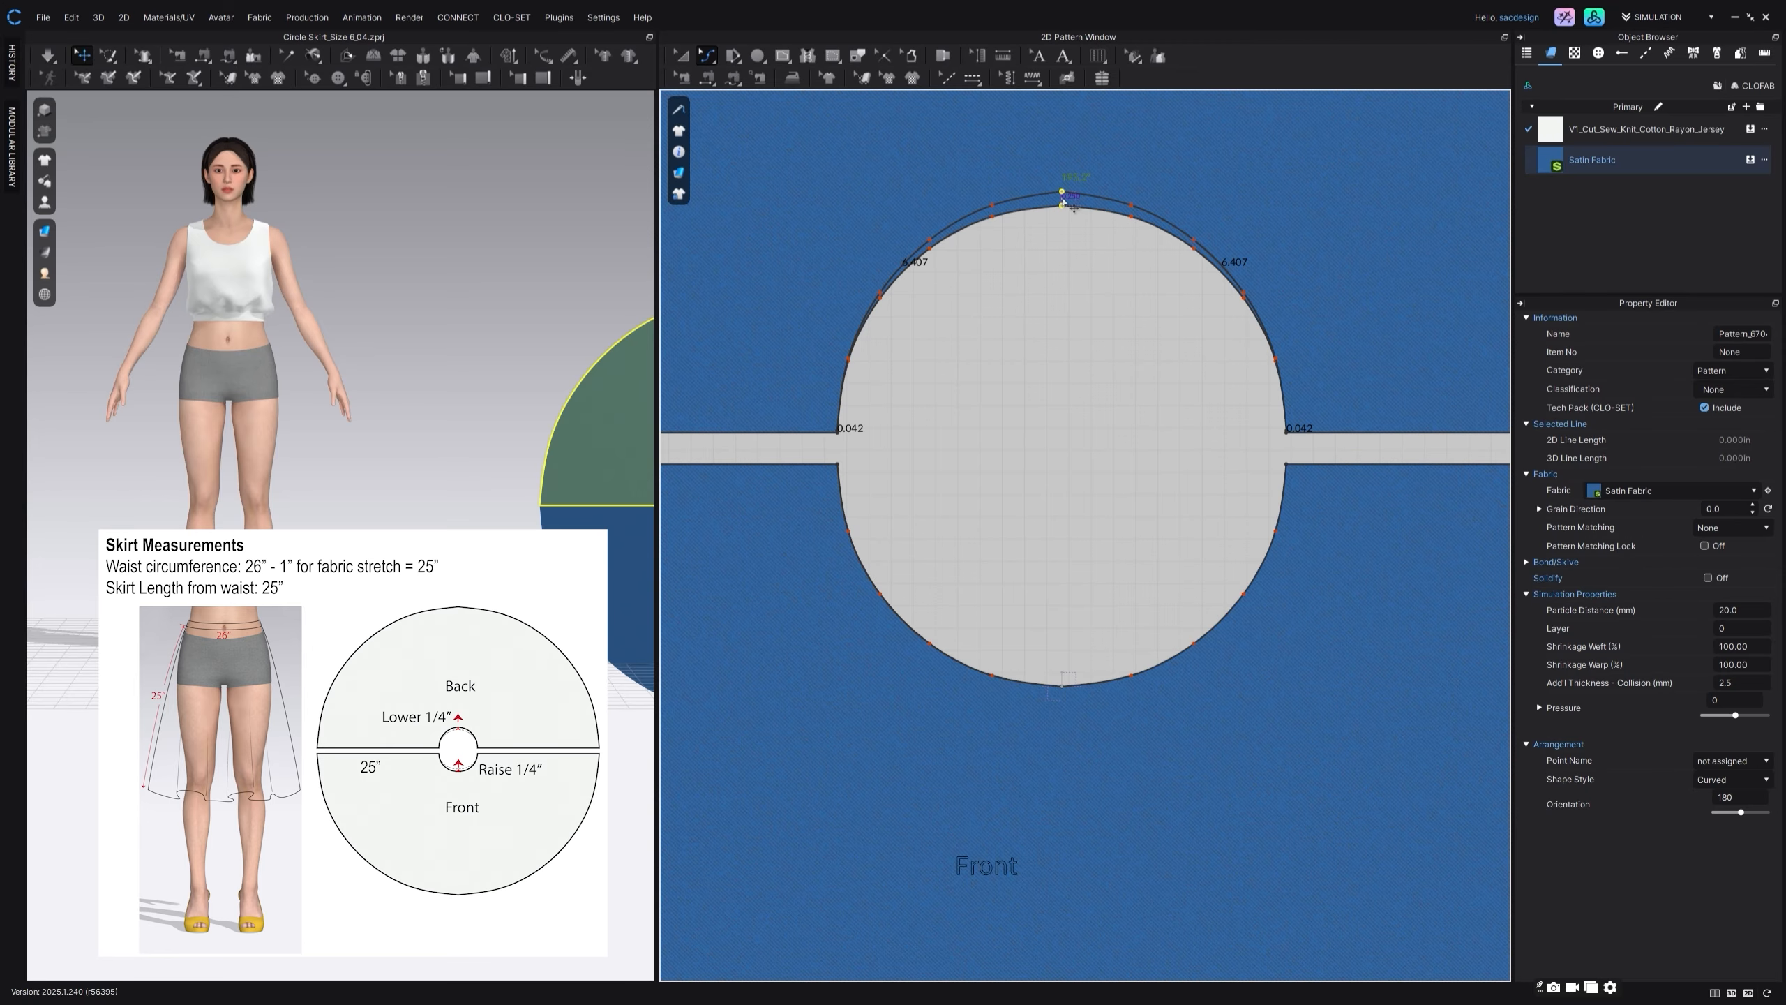
drag(1061, 680, 1065, 681)
scroll(1071, 598, down, 8)
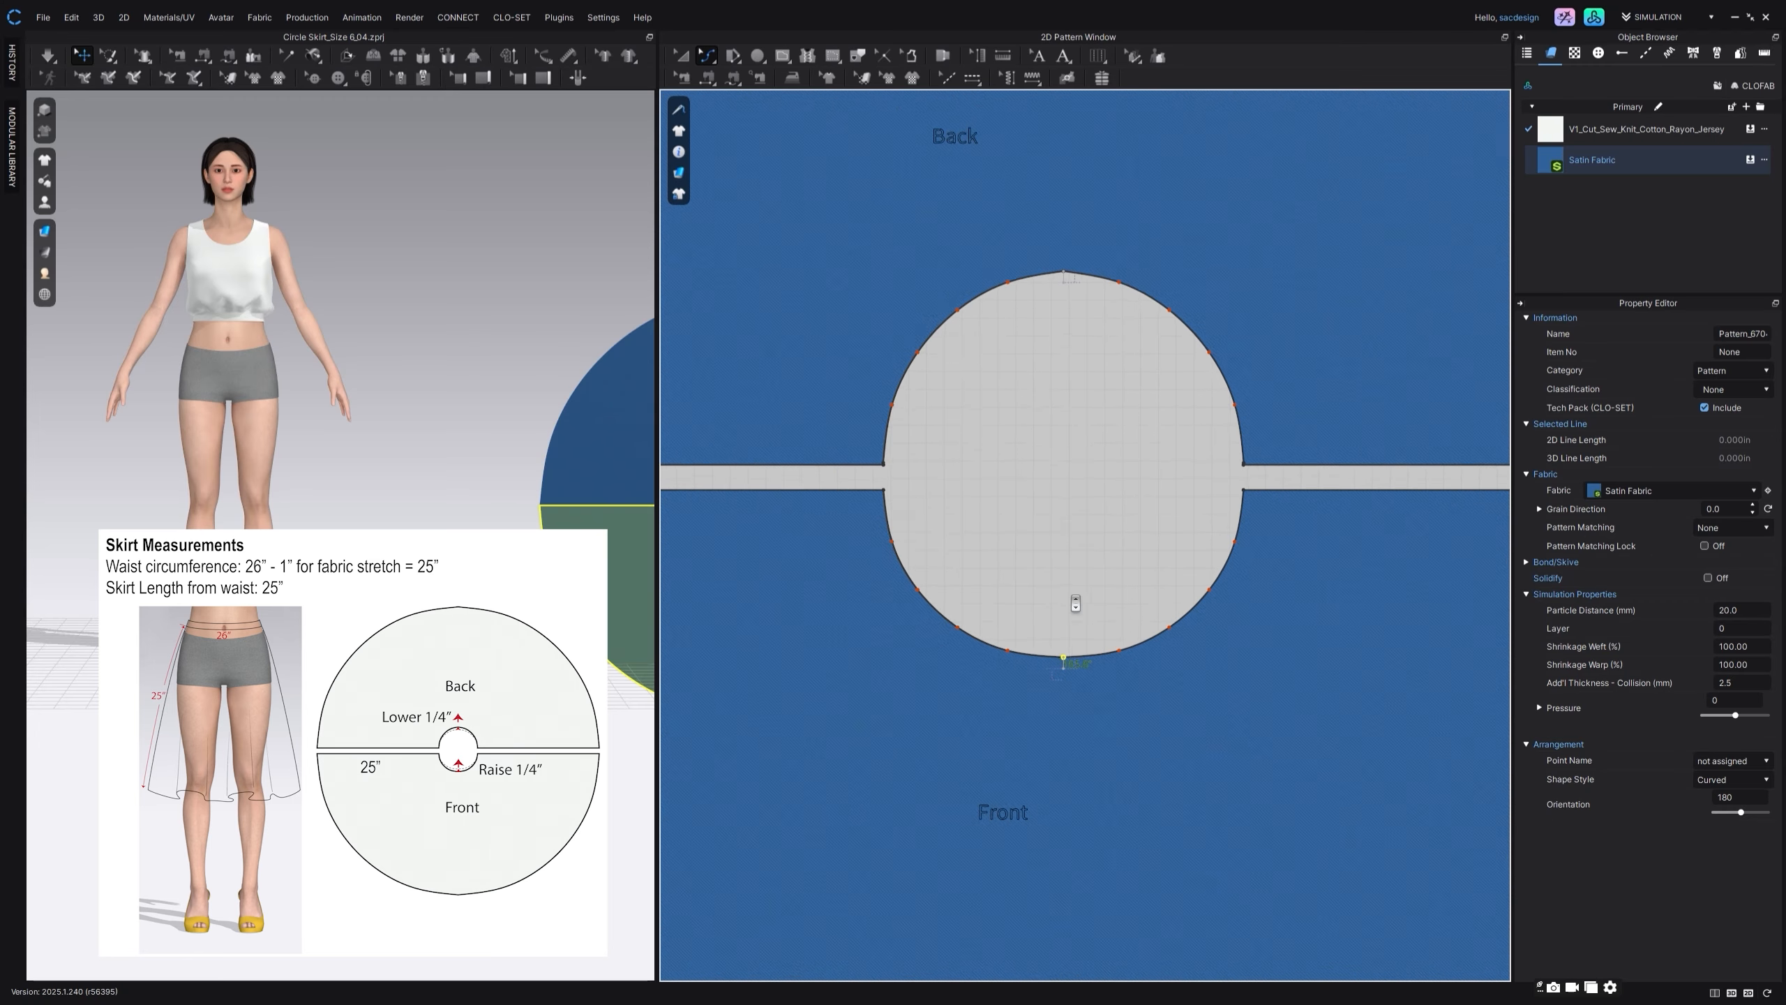
scroll(1065, 561, down, 5)
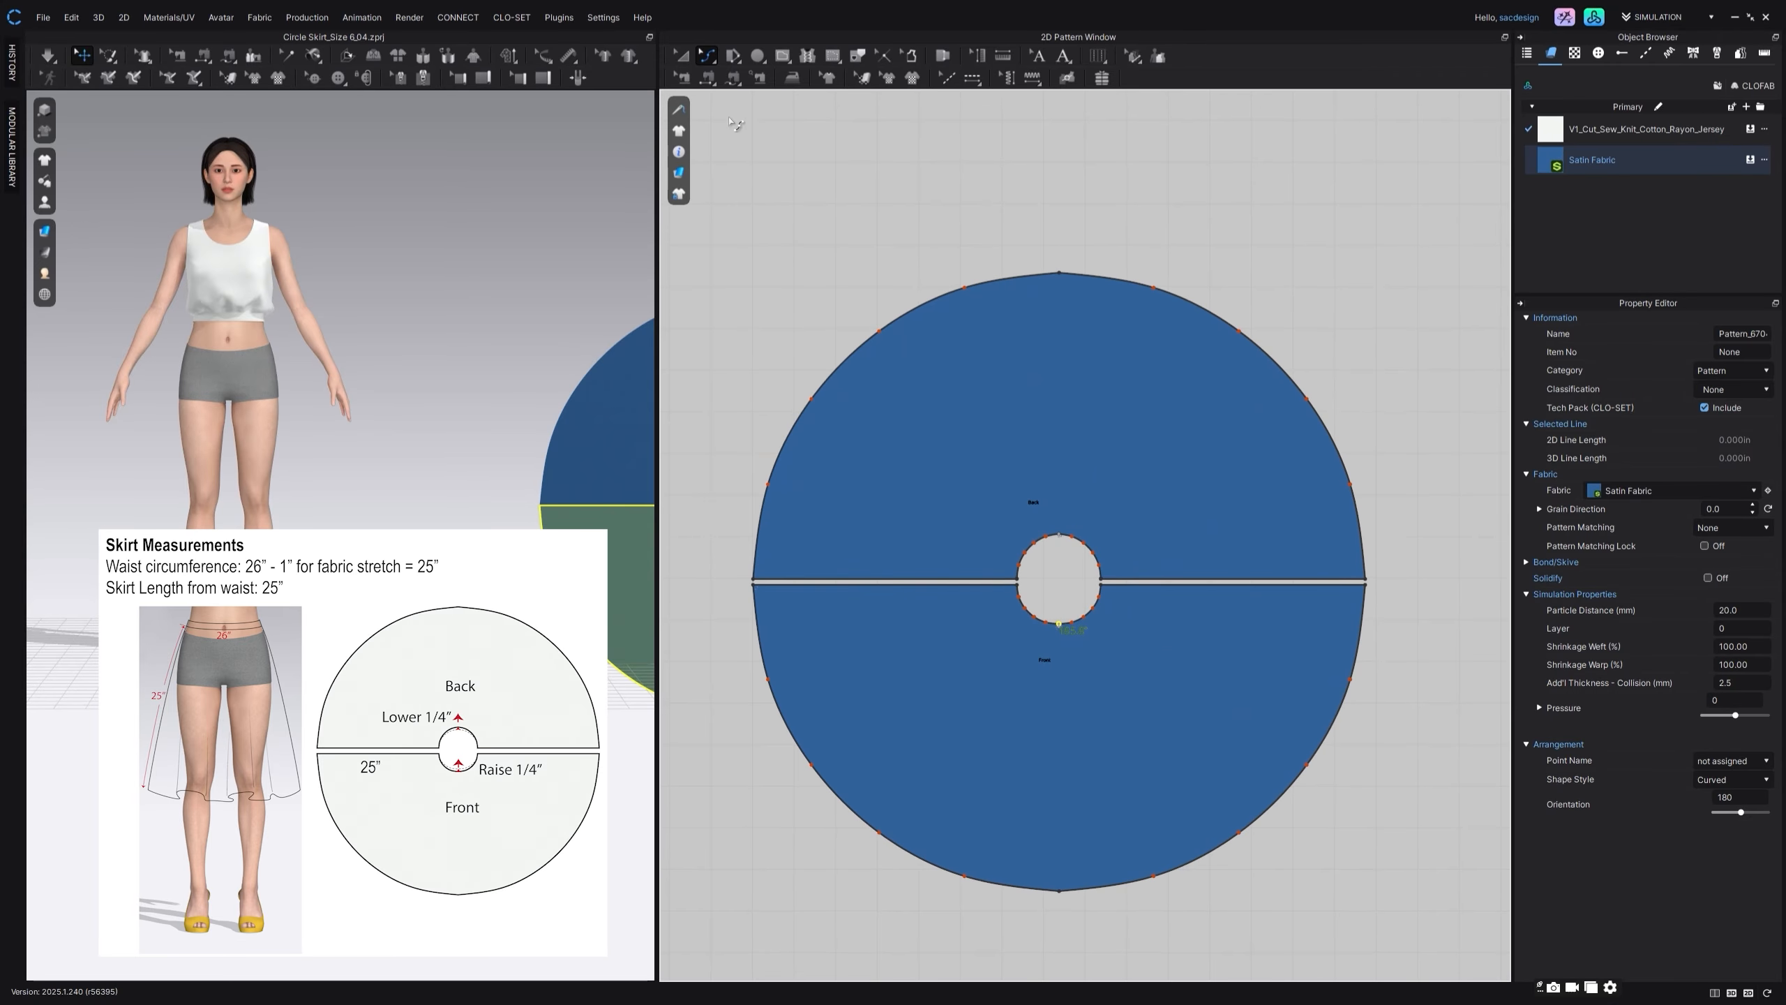
Step: Measure the combined waist length of the front and back pieces by selecting all their waist edges with Transform Point/Segment
click(706, 56)
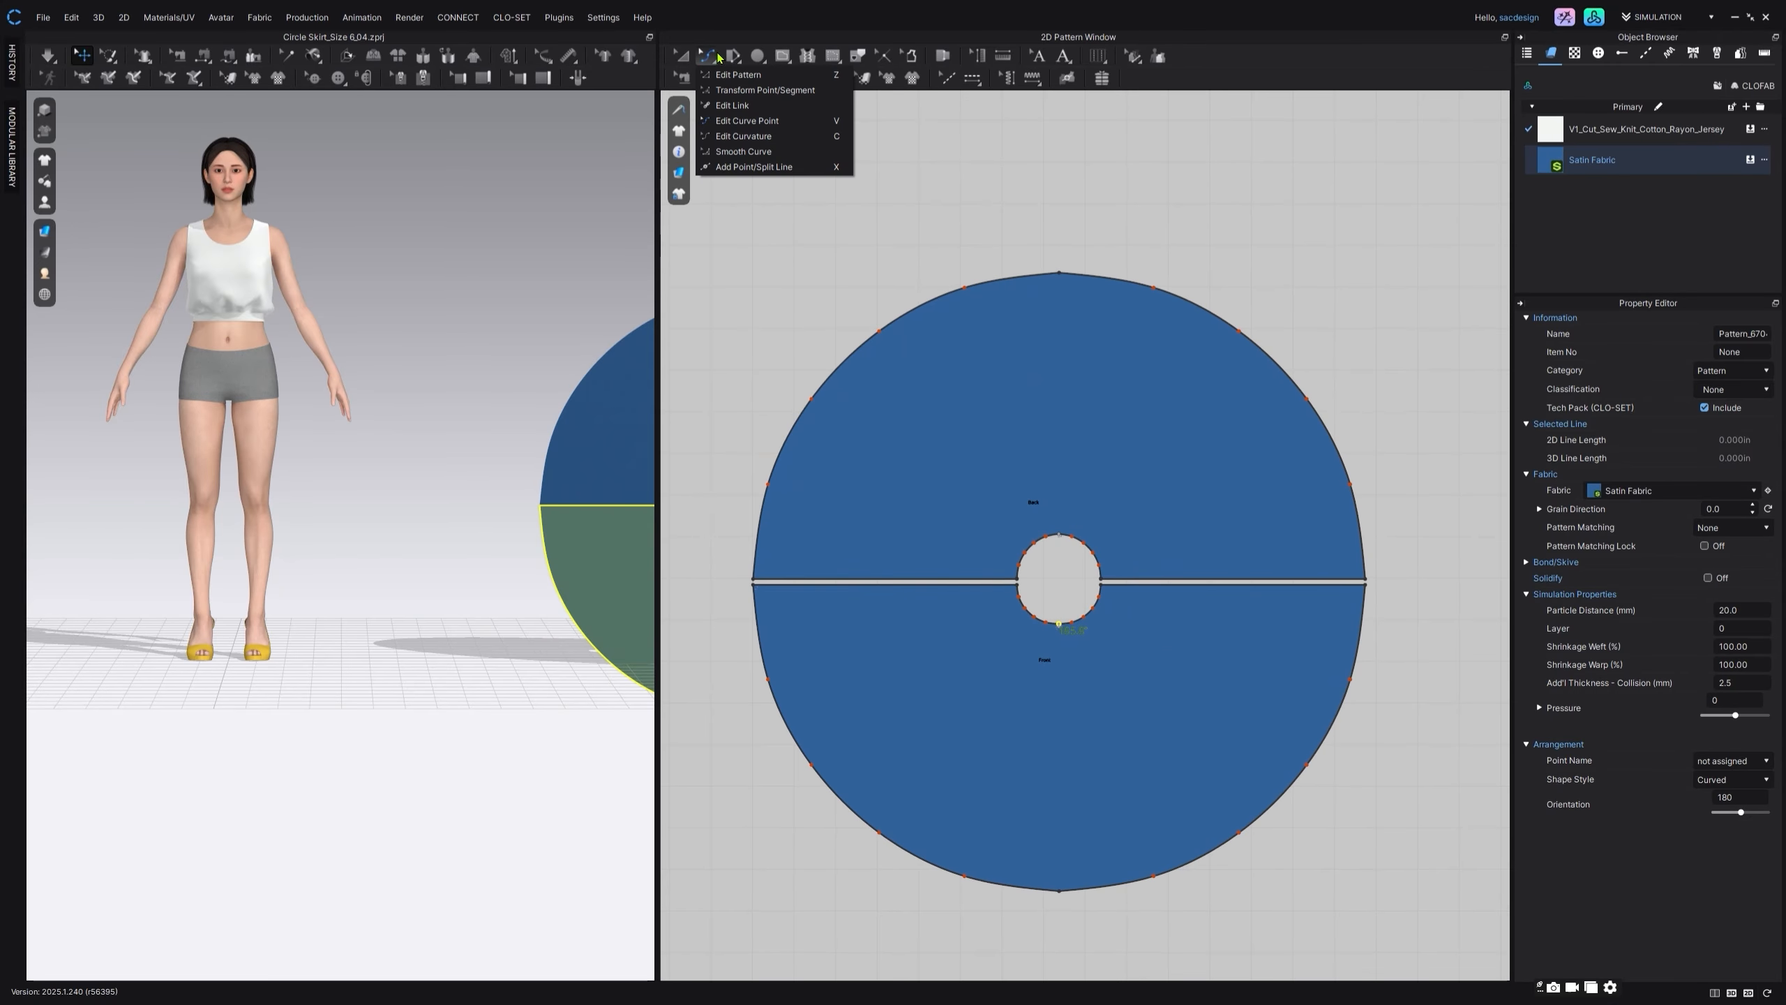
click(740, 89)
click(828, 174)
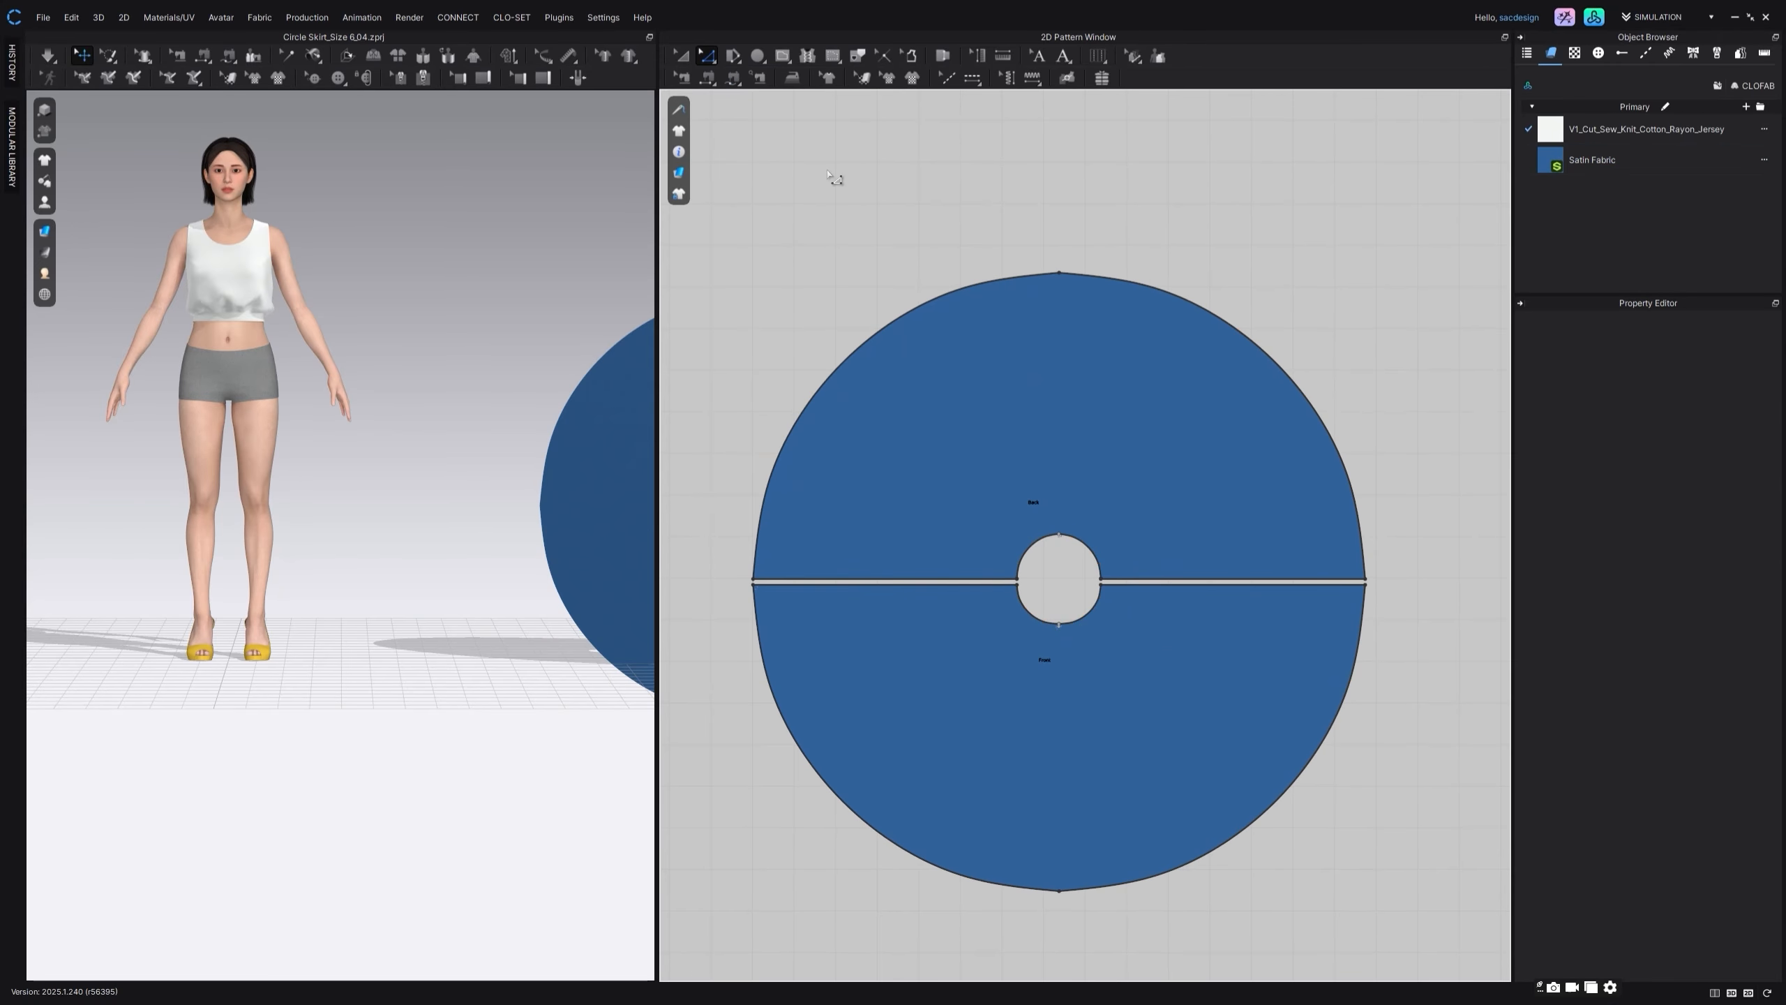
click(1087, 553)
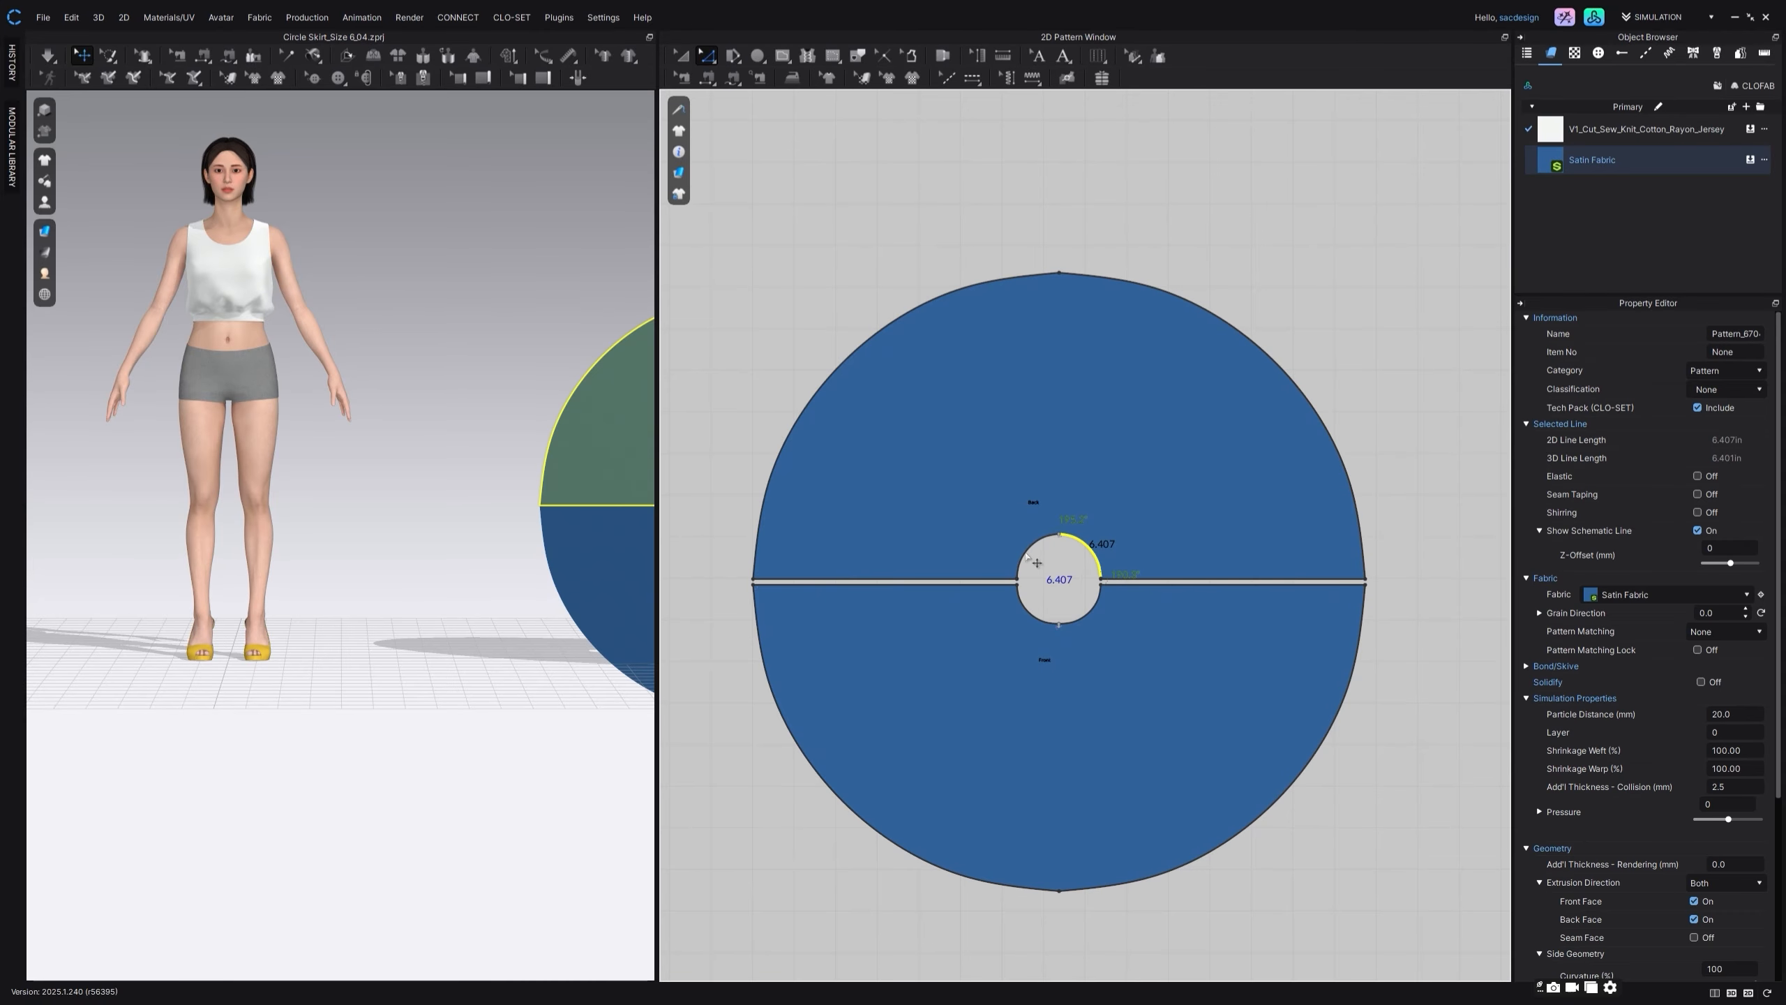
shift+click(1028, 613)
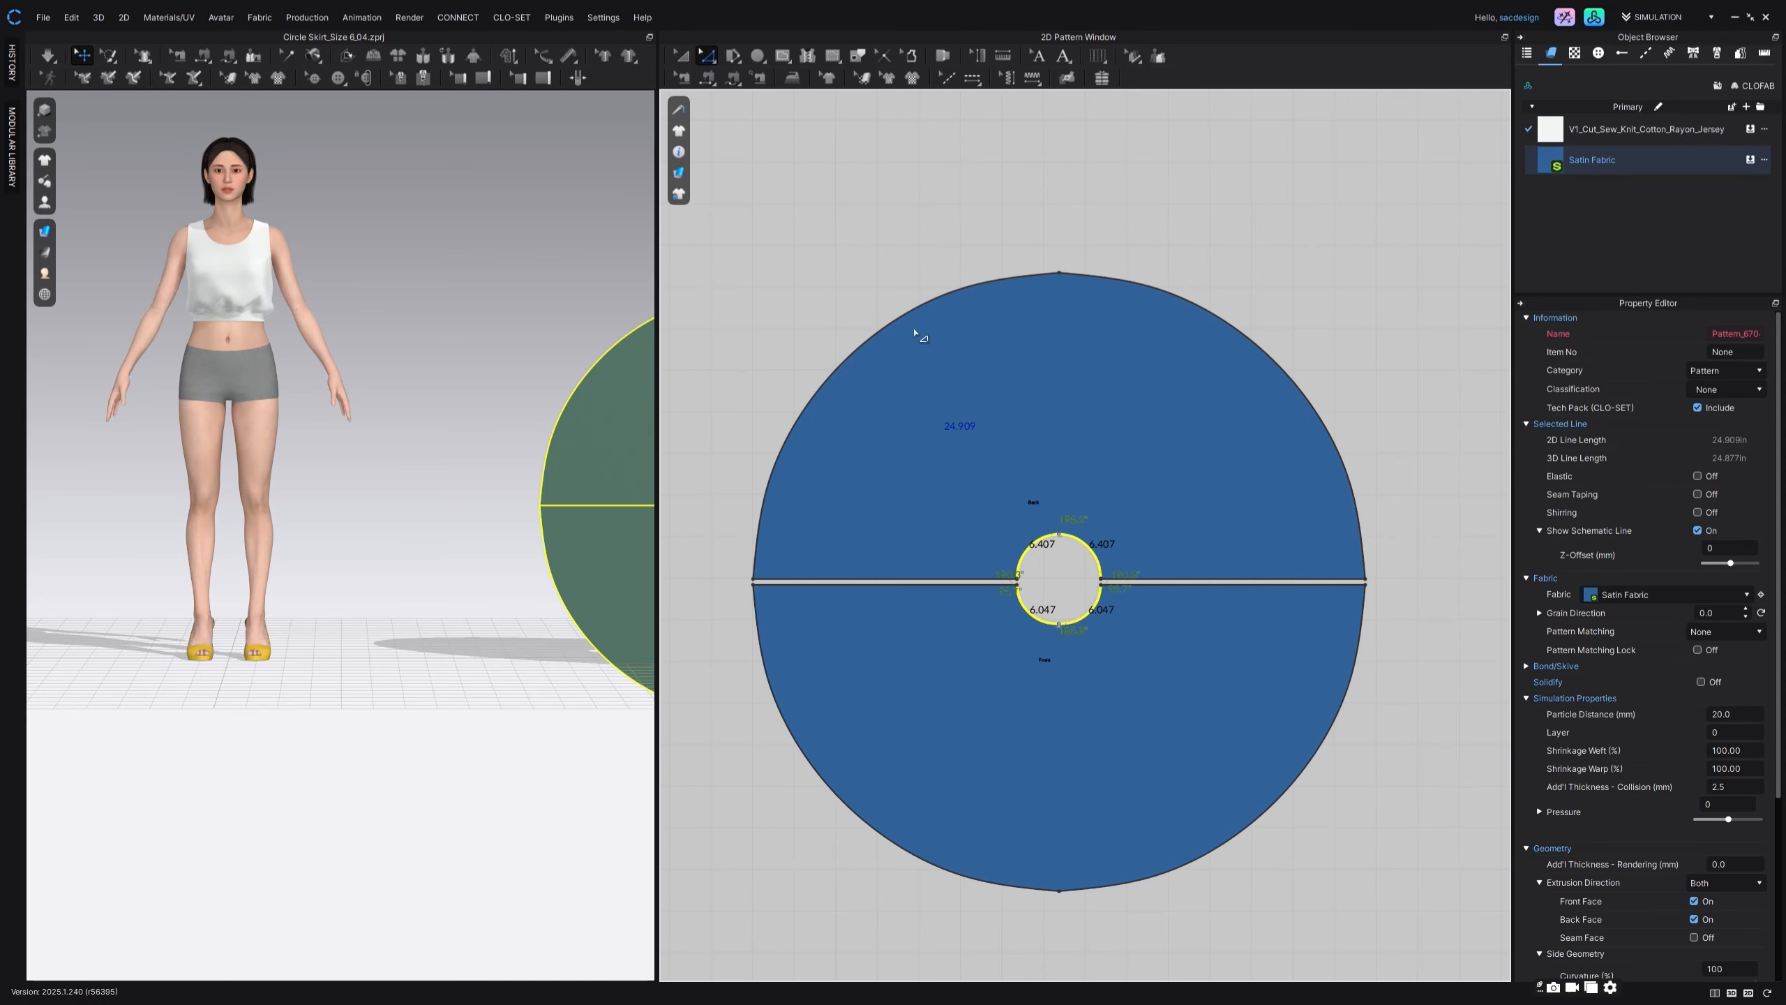
scroll(912, 238, down, 4)
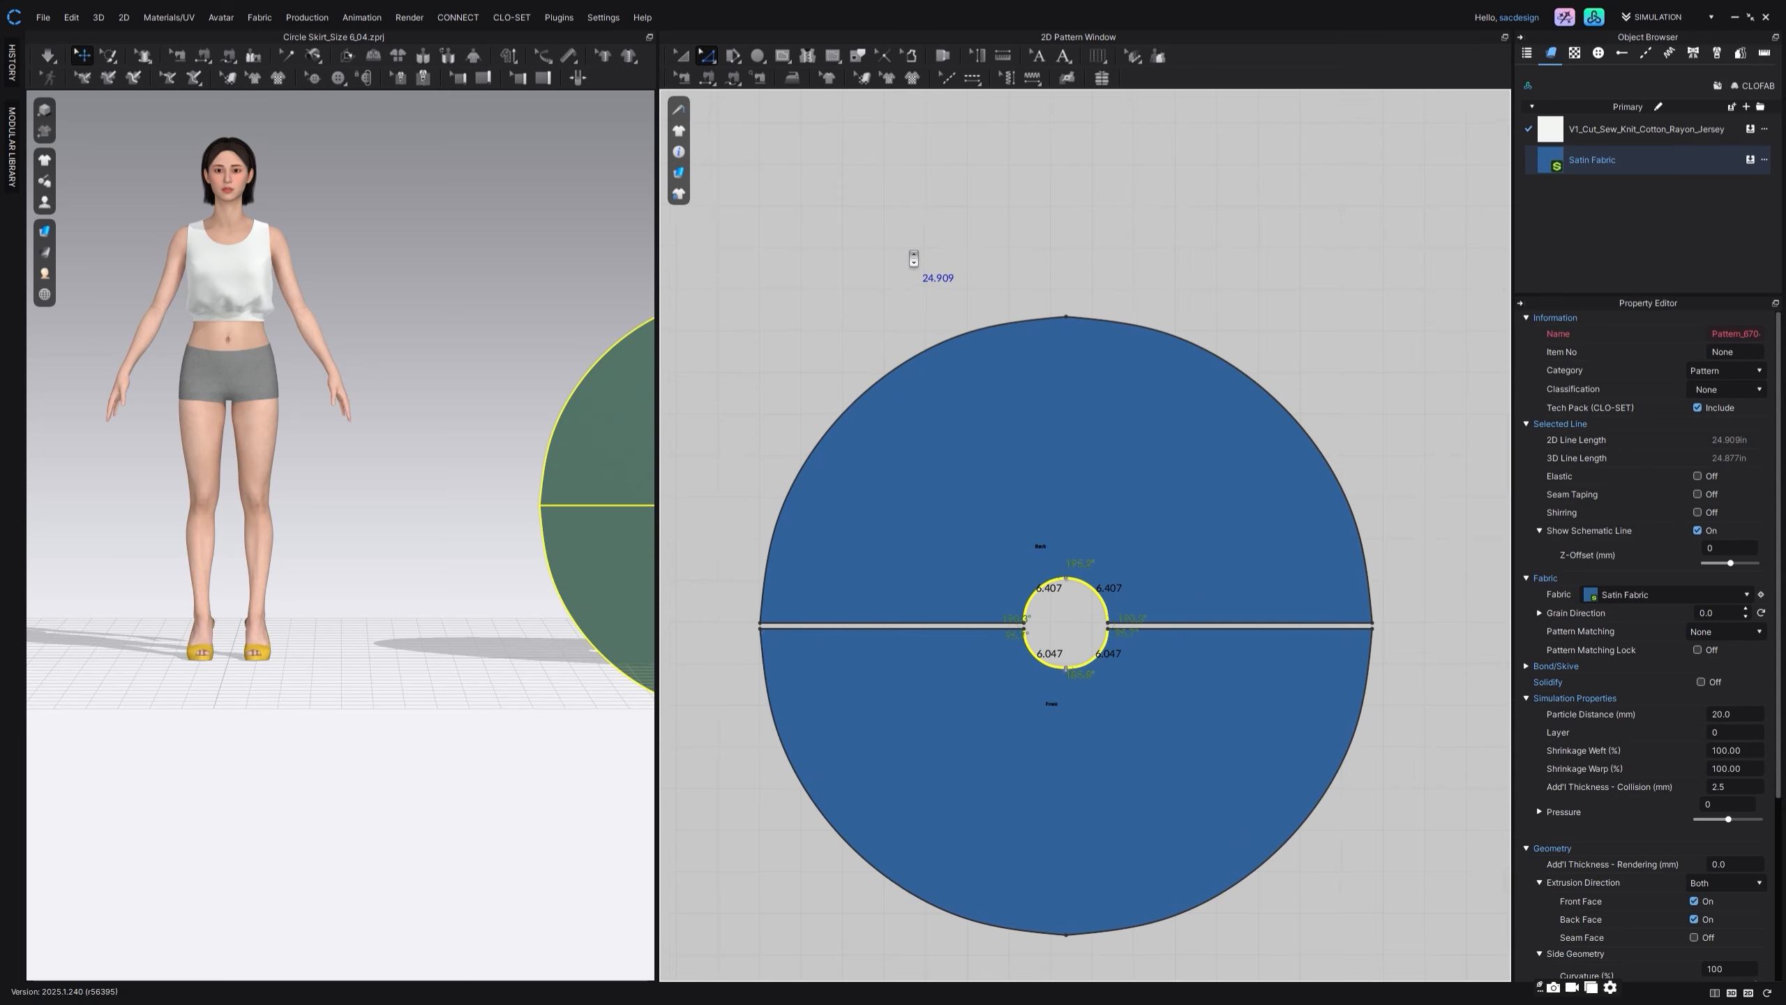
middle_drag(923, 277, 932, 297)
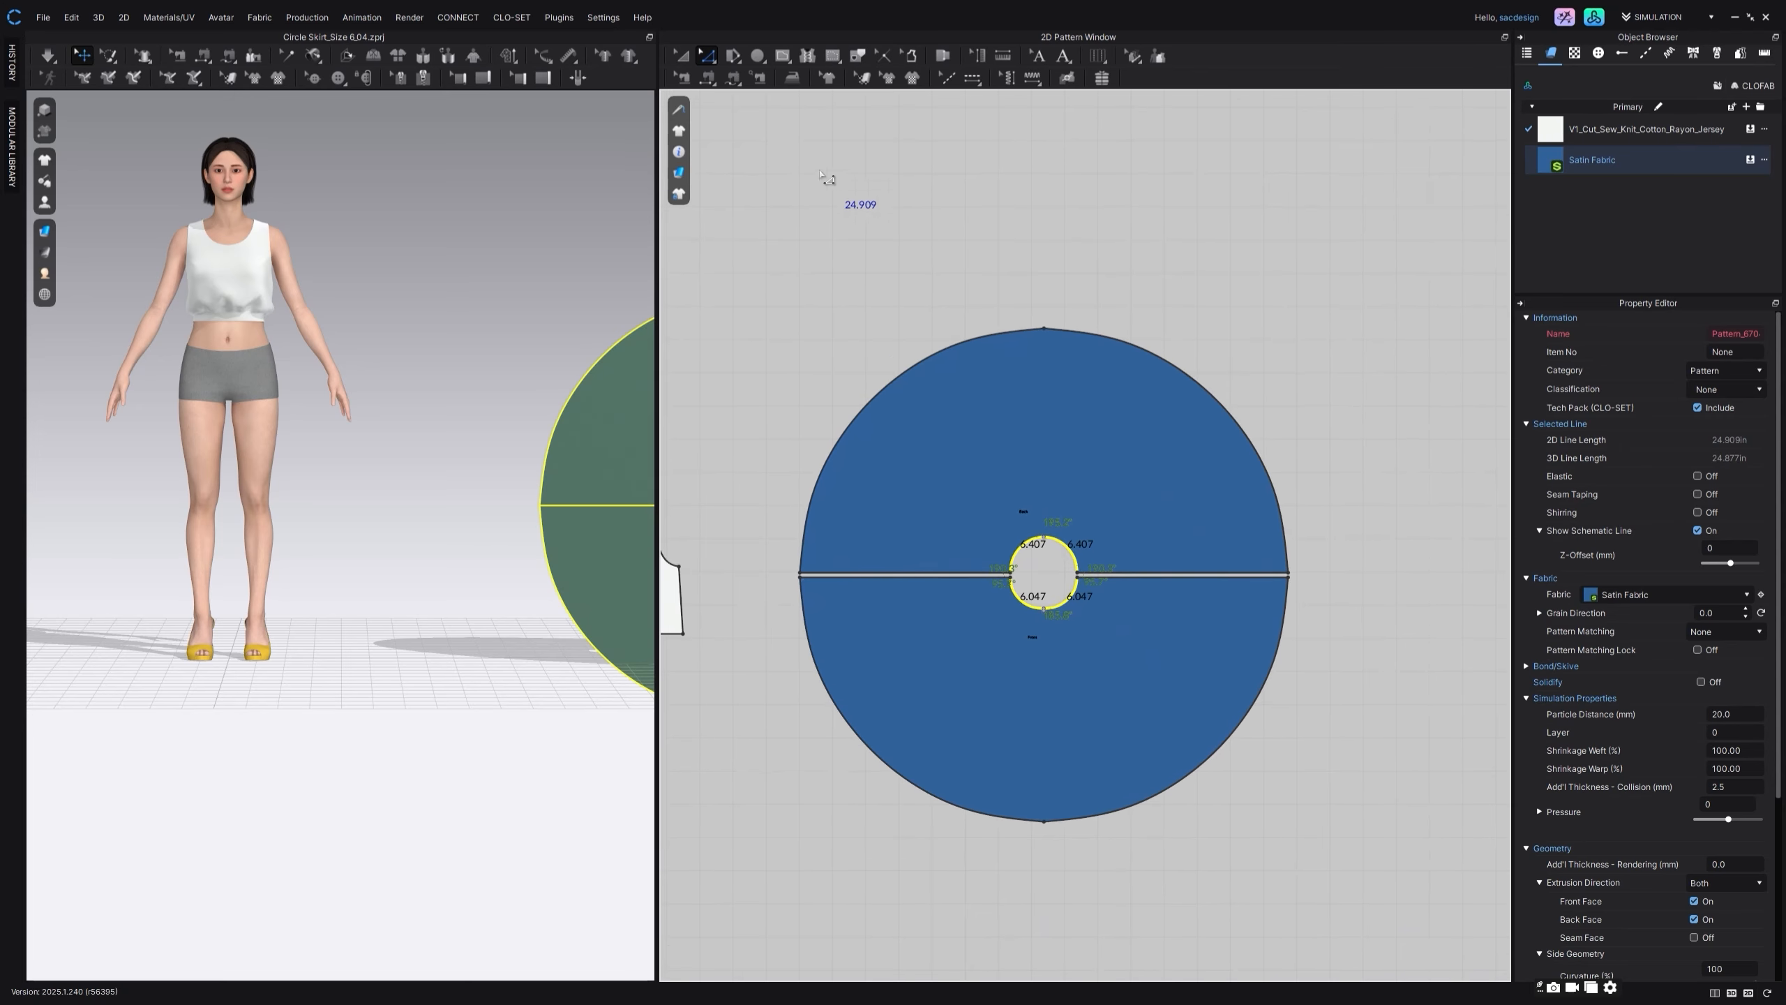
Step: Create a rectangular waistband 24.25 in wide and 1.5 in high above the skirt pieces
click(757, 58)
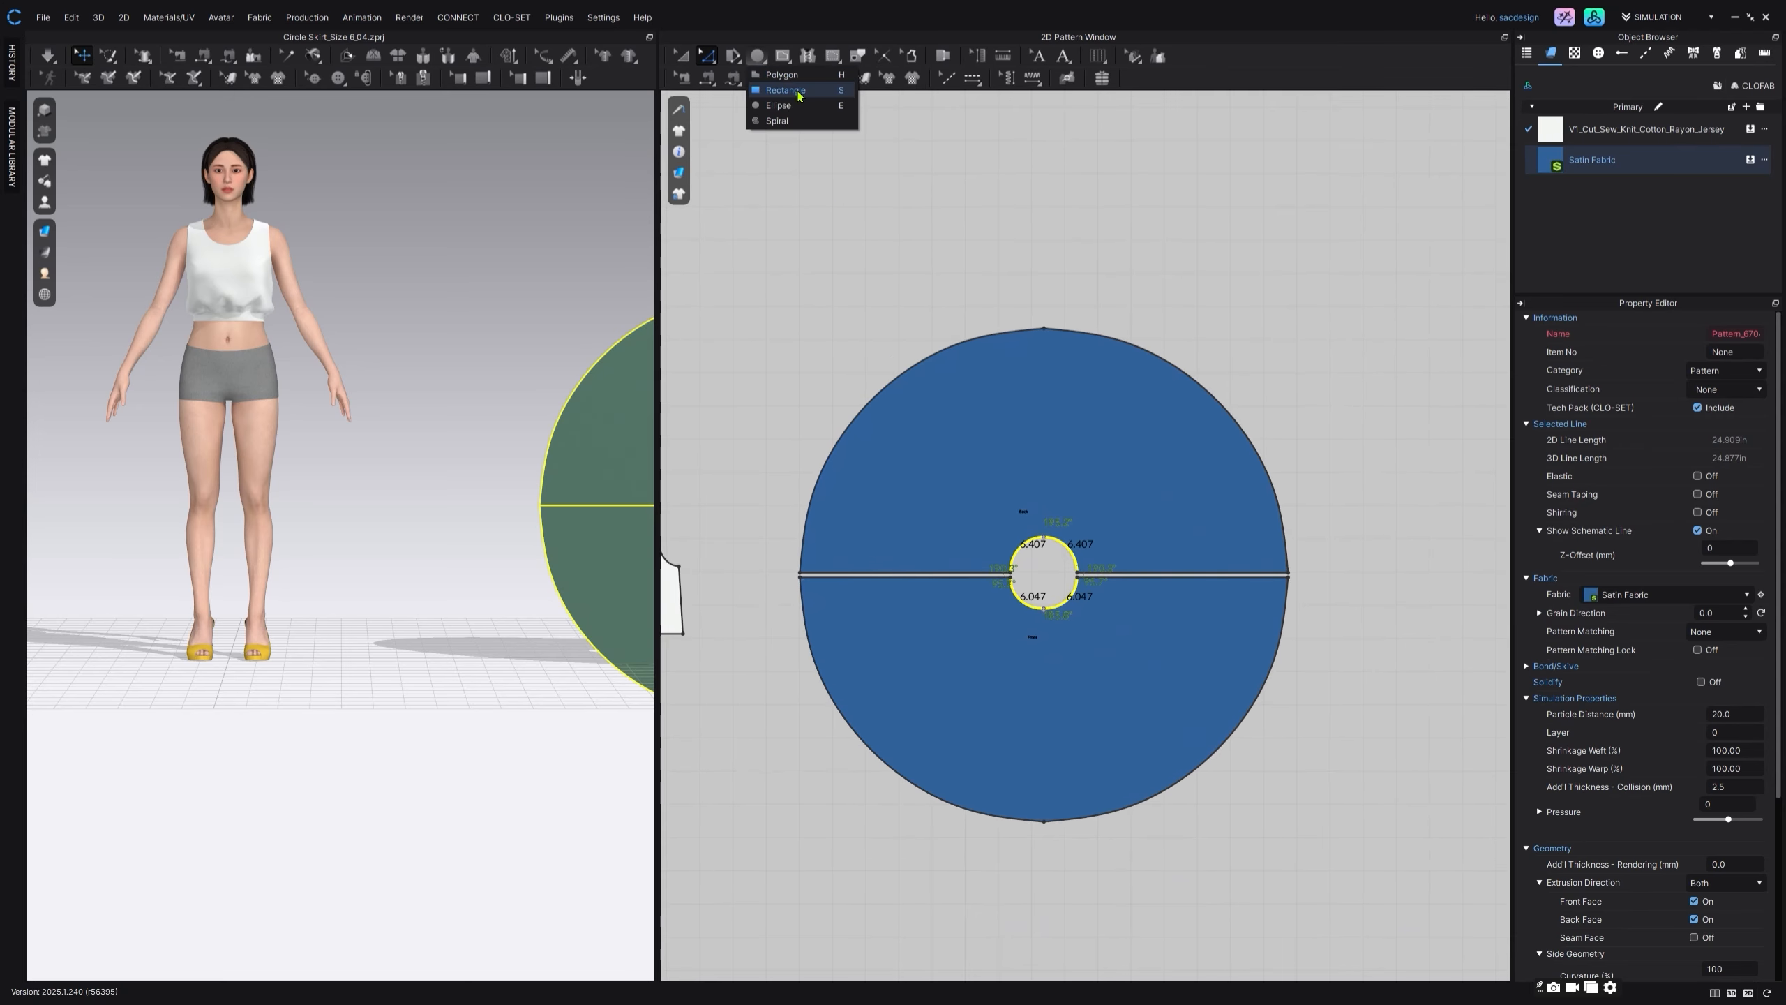
click(799, 96)
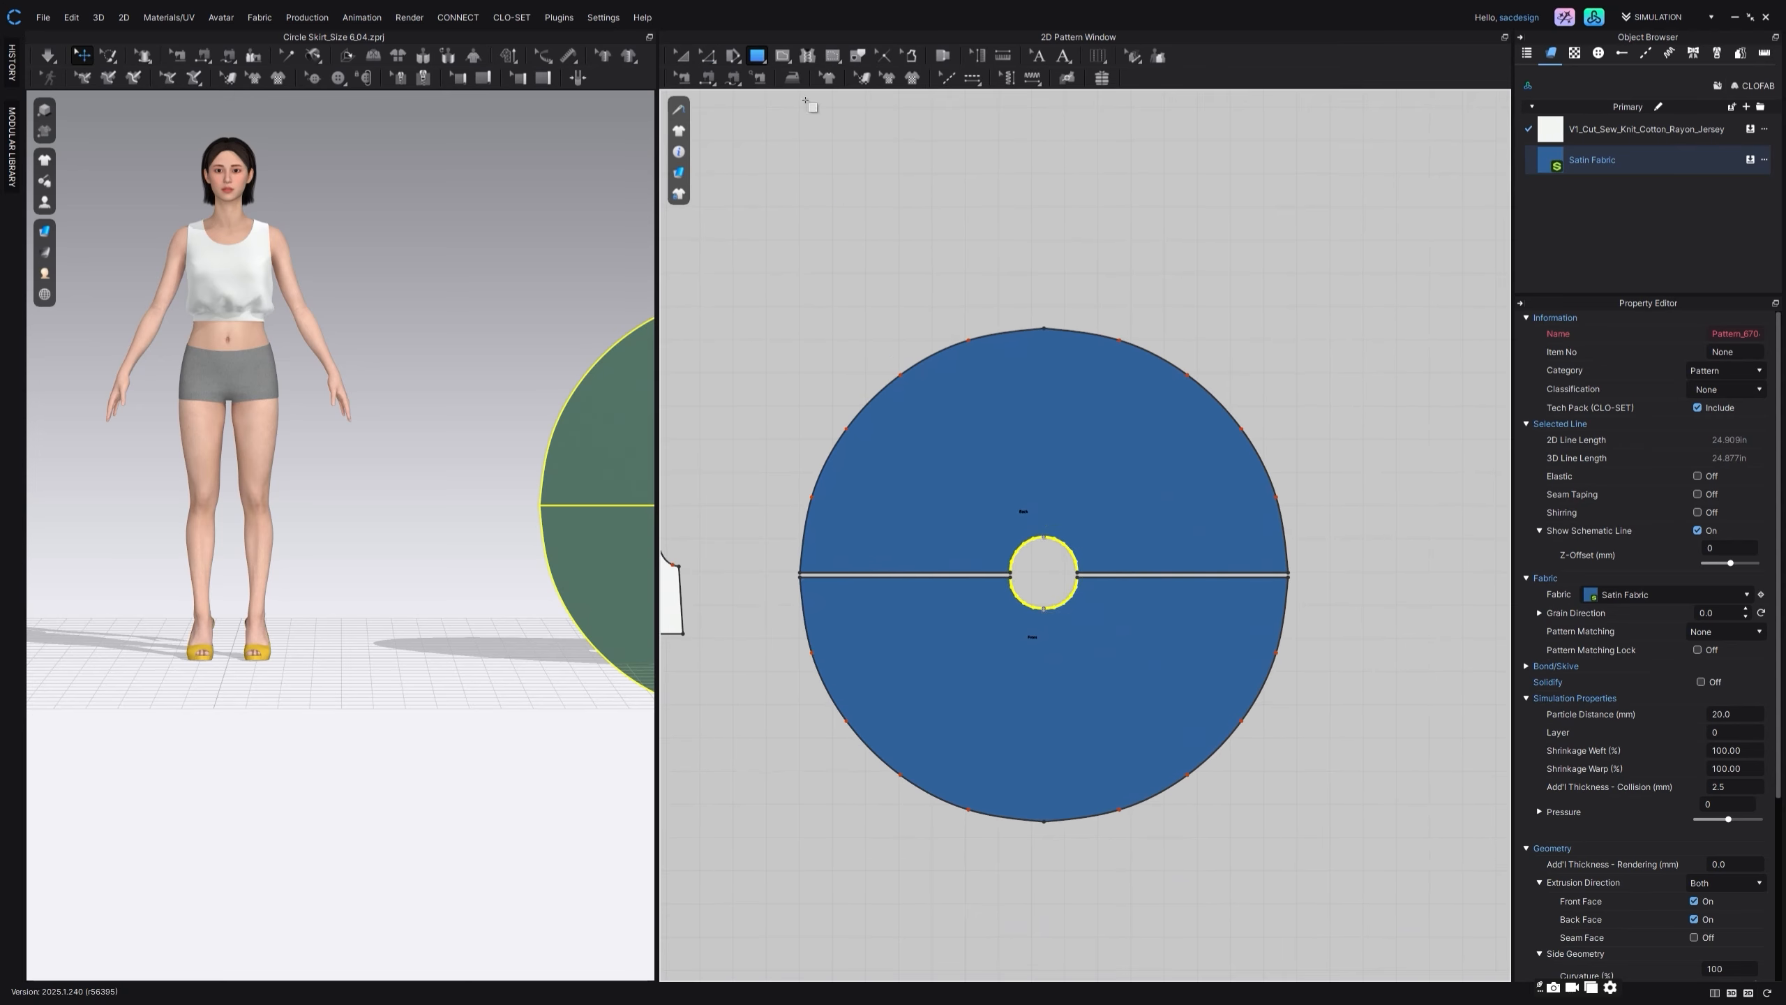
click(1013, 227)
text(24.2)
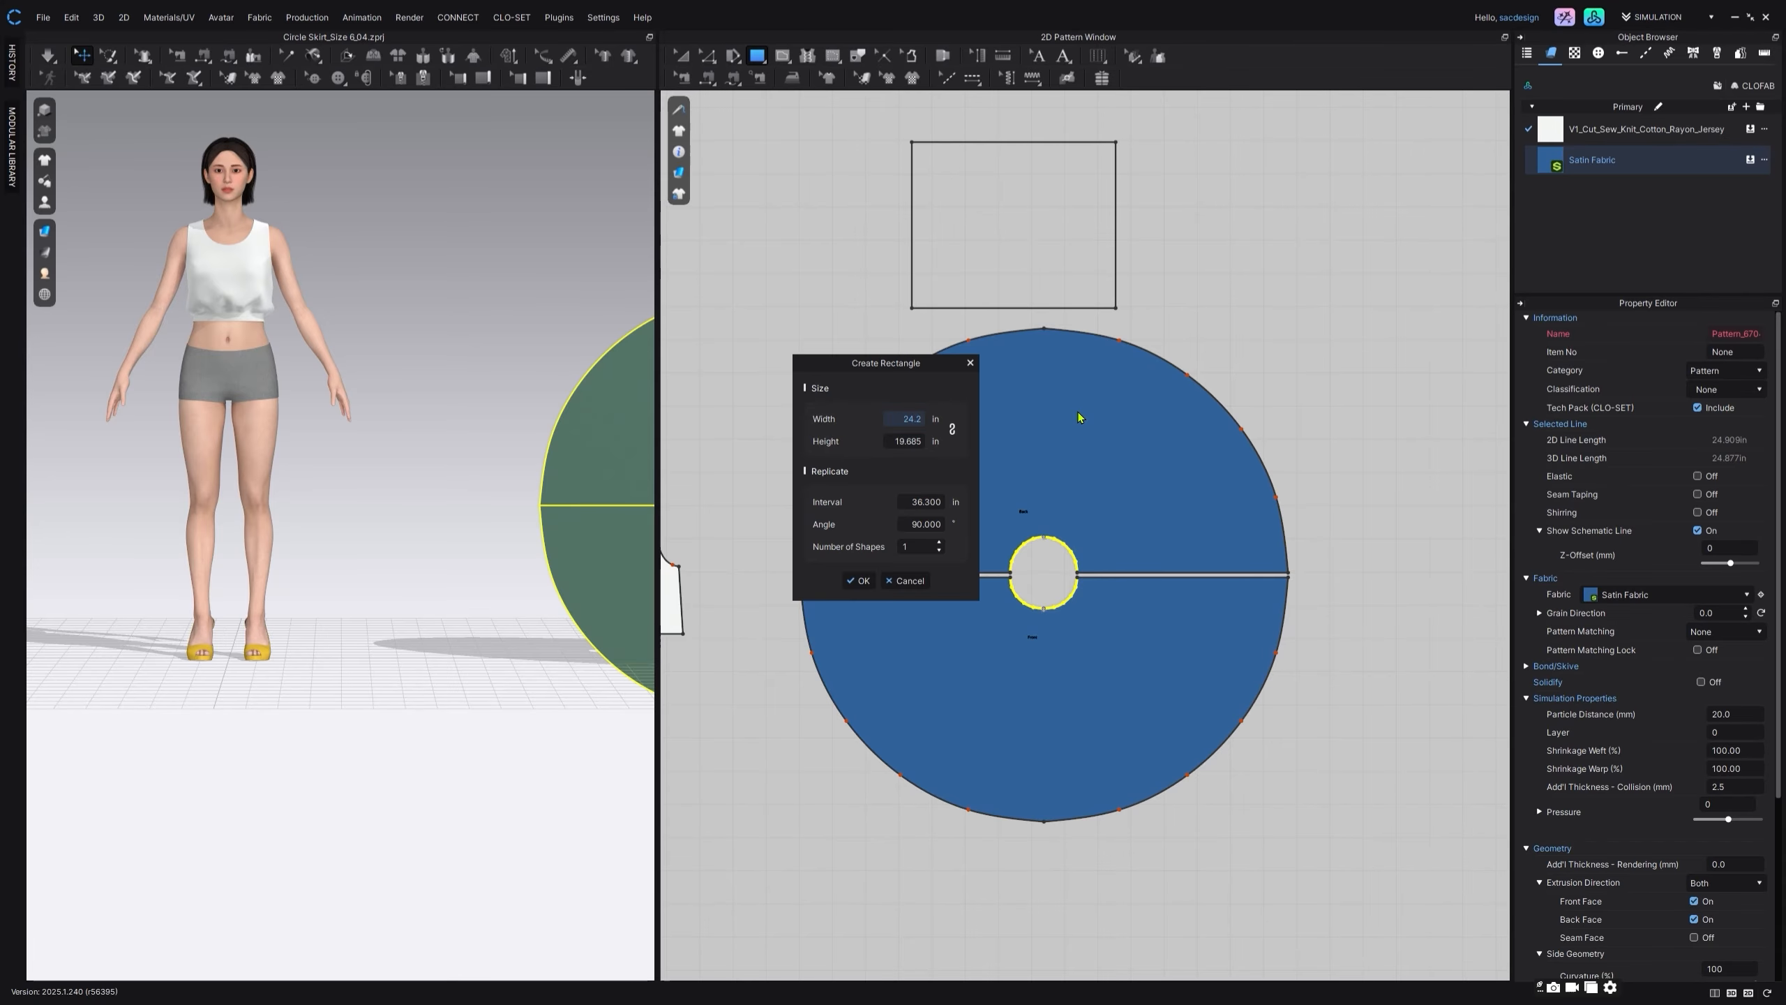
text(5)
key(Tab)
text(1.5)
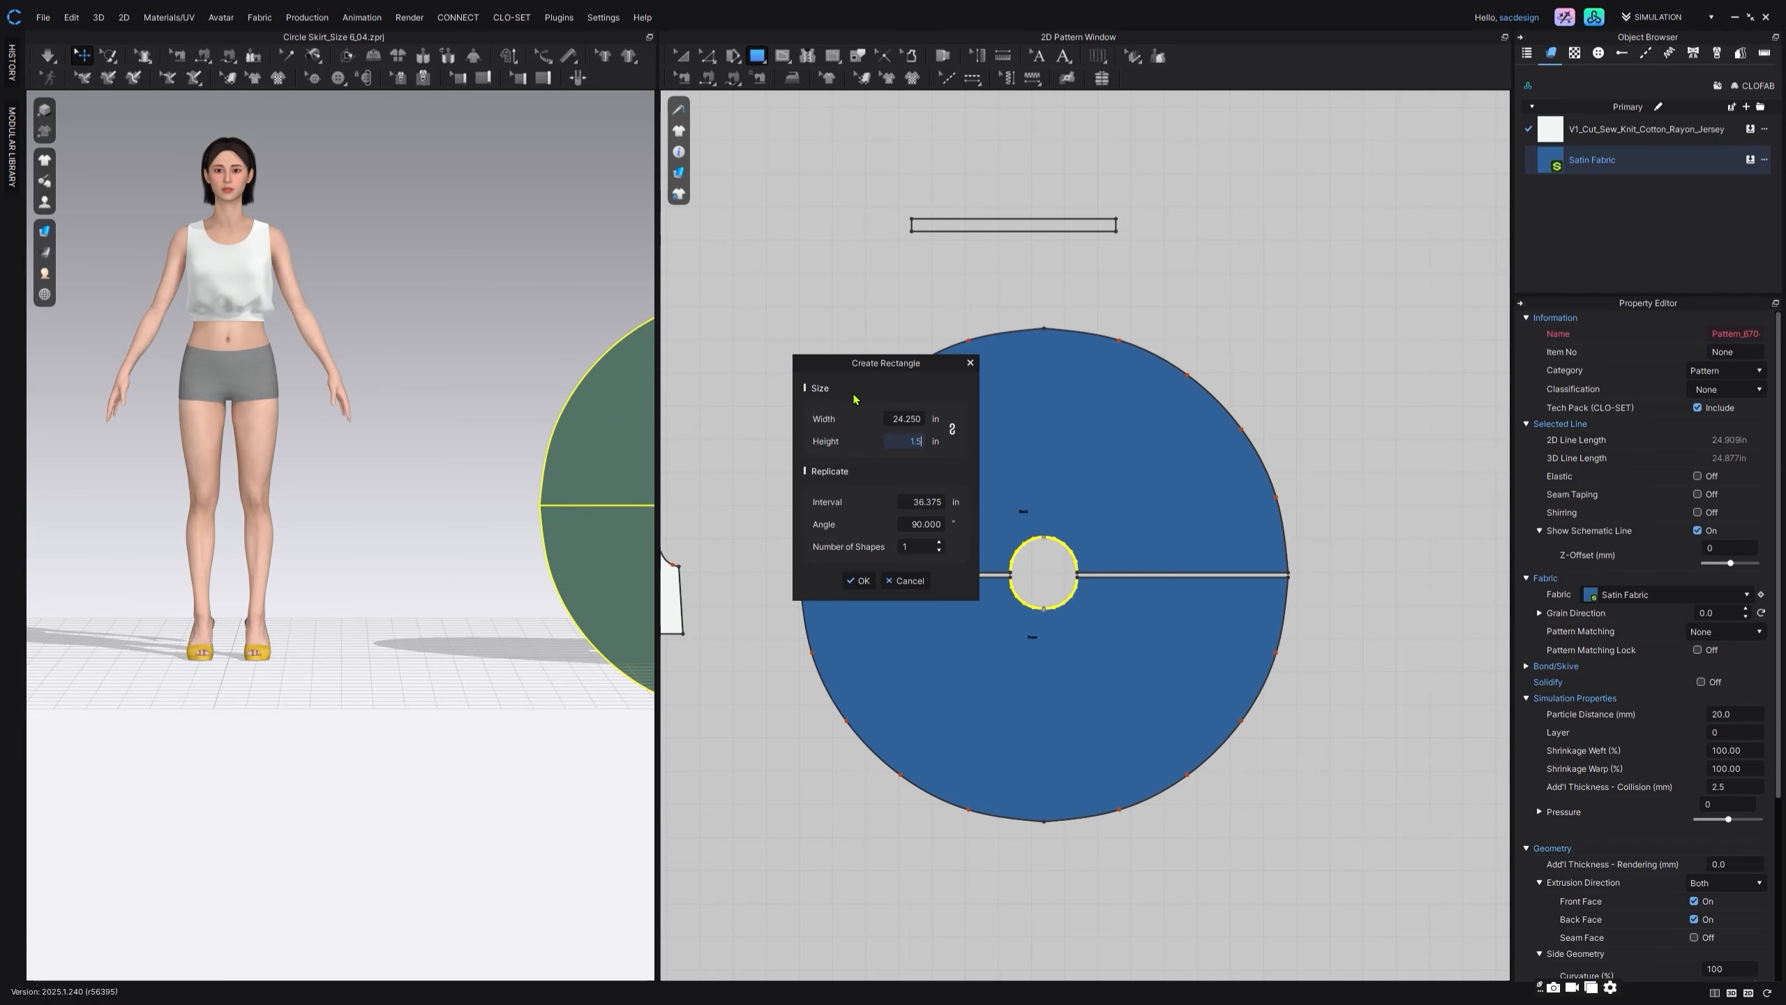
click(862, 580)
Step: Split the waistband's lower edge uniformly into two equal segments and apply Satin Fabric to the waistband
click(708, 56)
click(895, 308)
right_click(1010, 235)
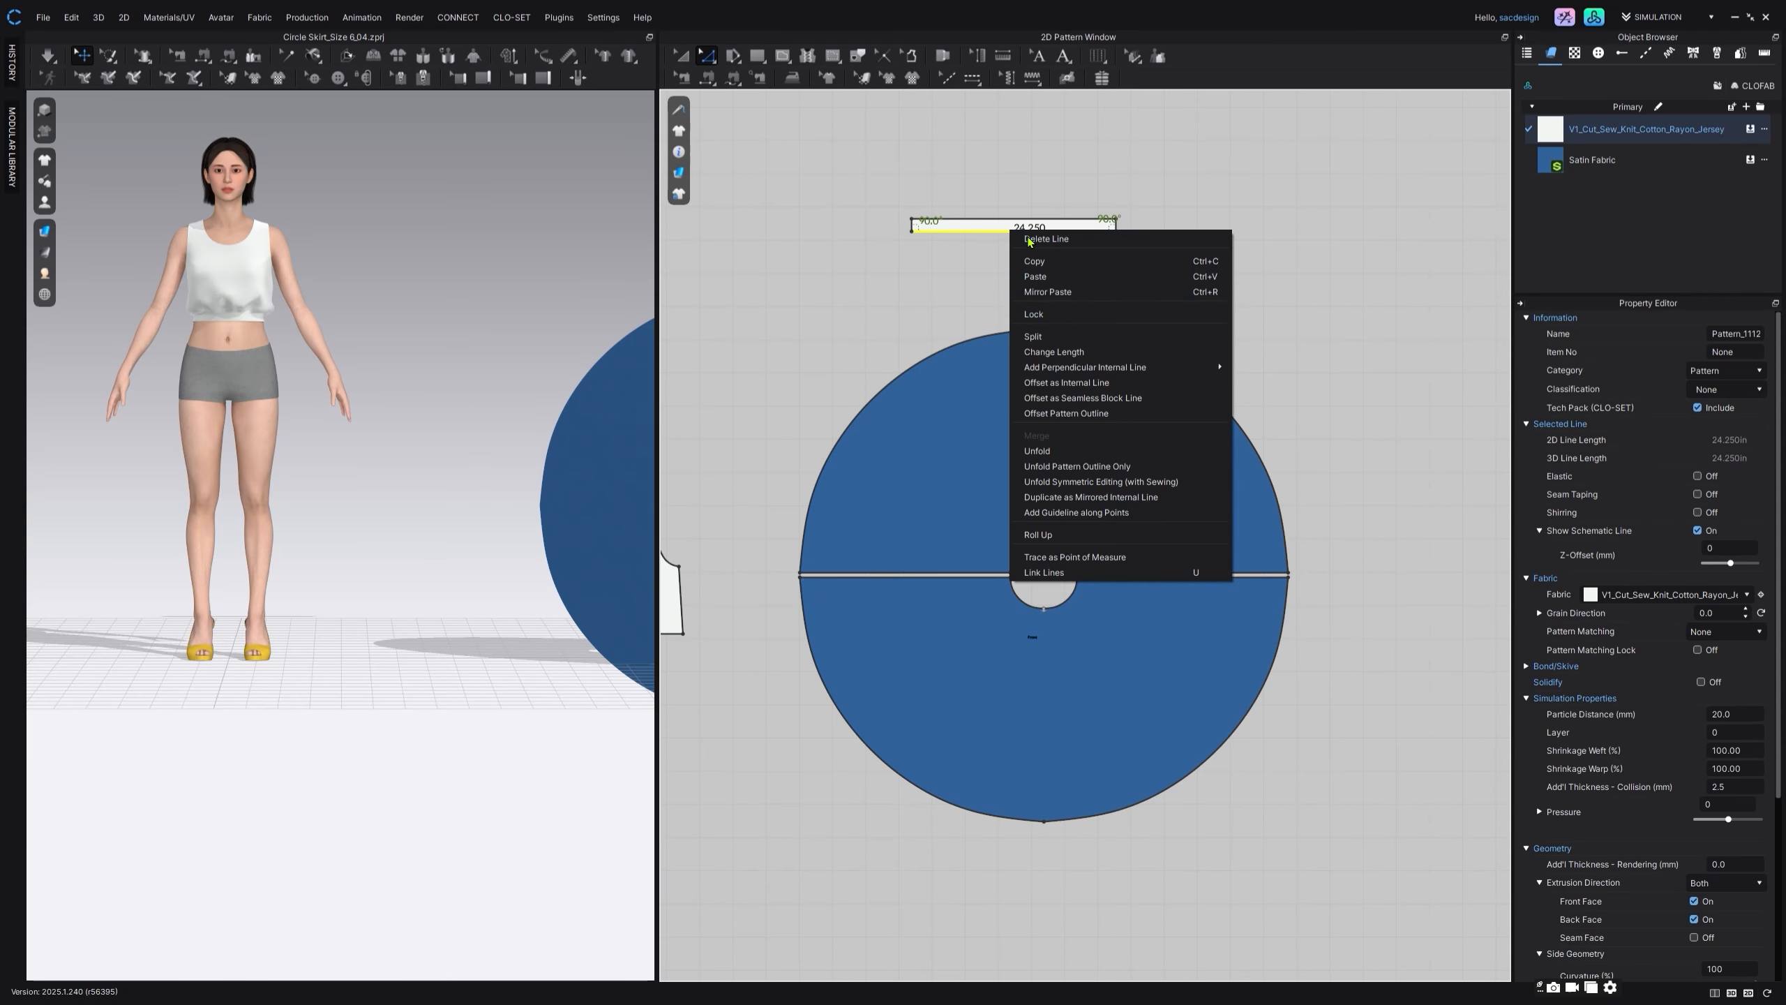
click(1041, 337)
click(812, 537)
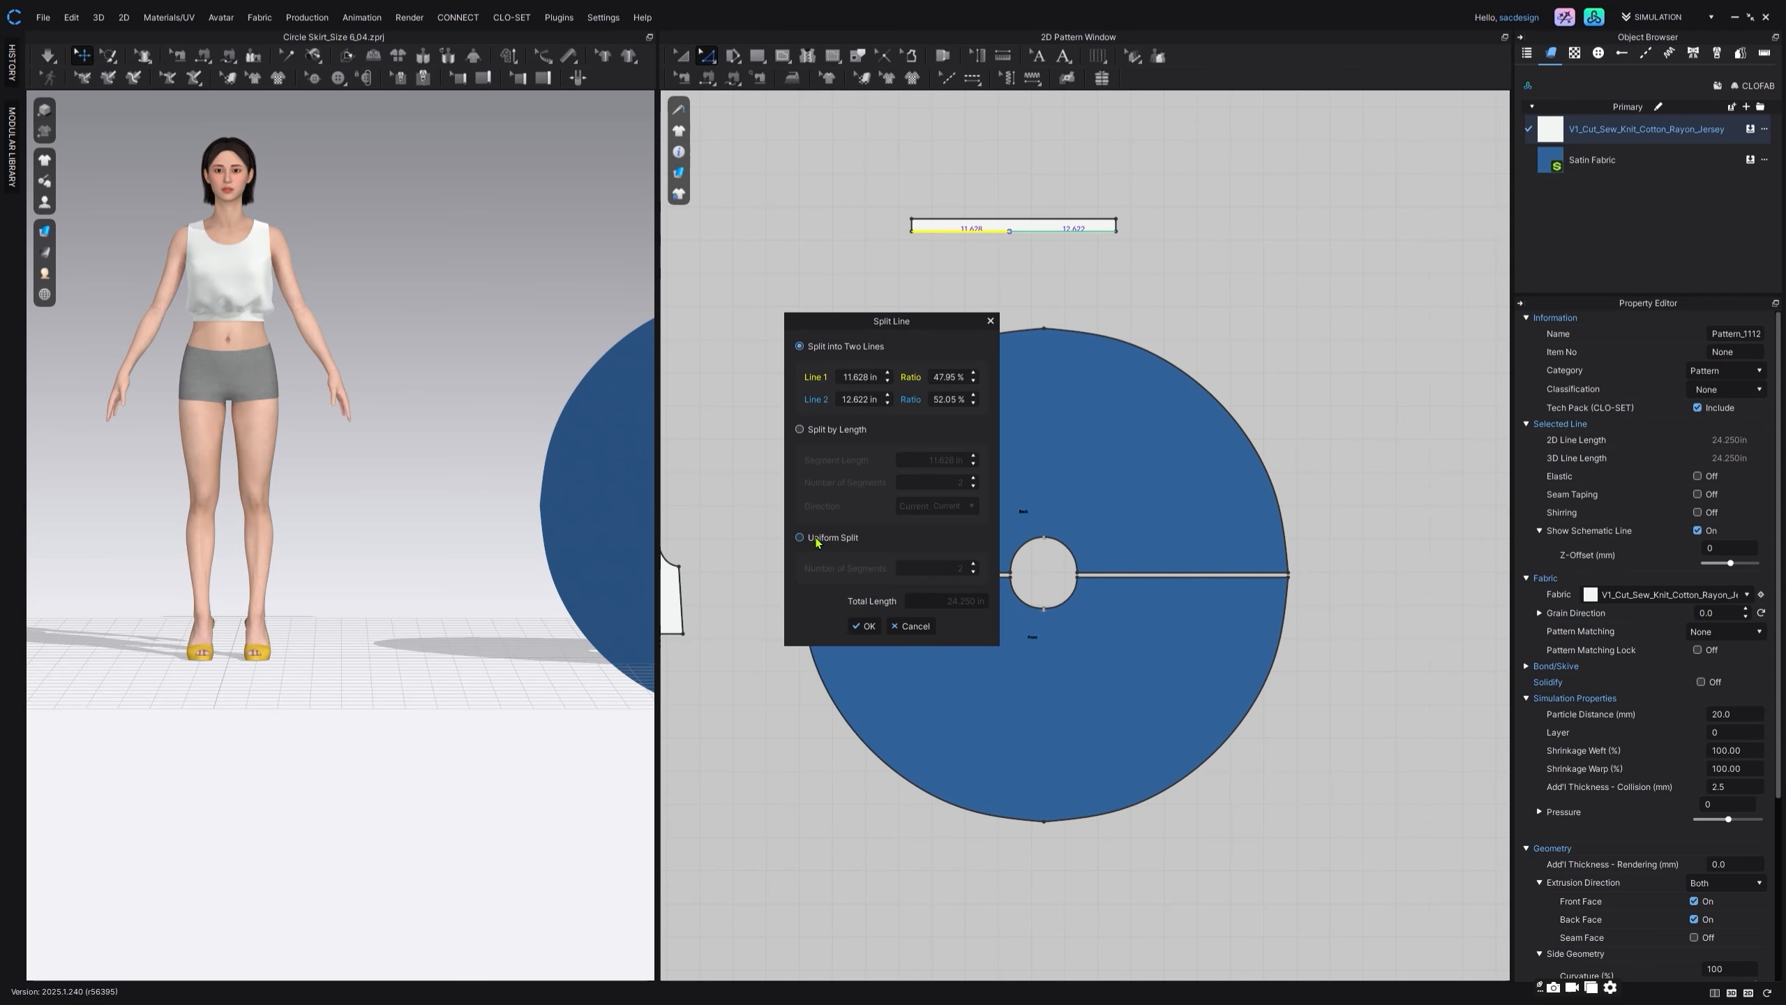
click(863, 625)
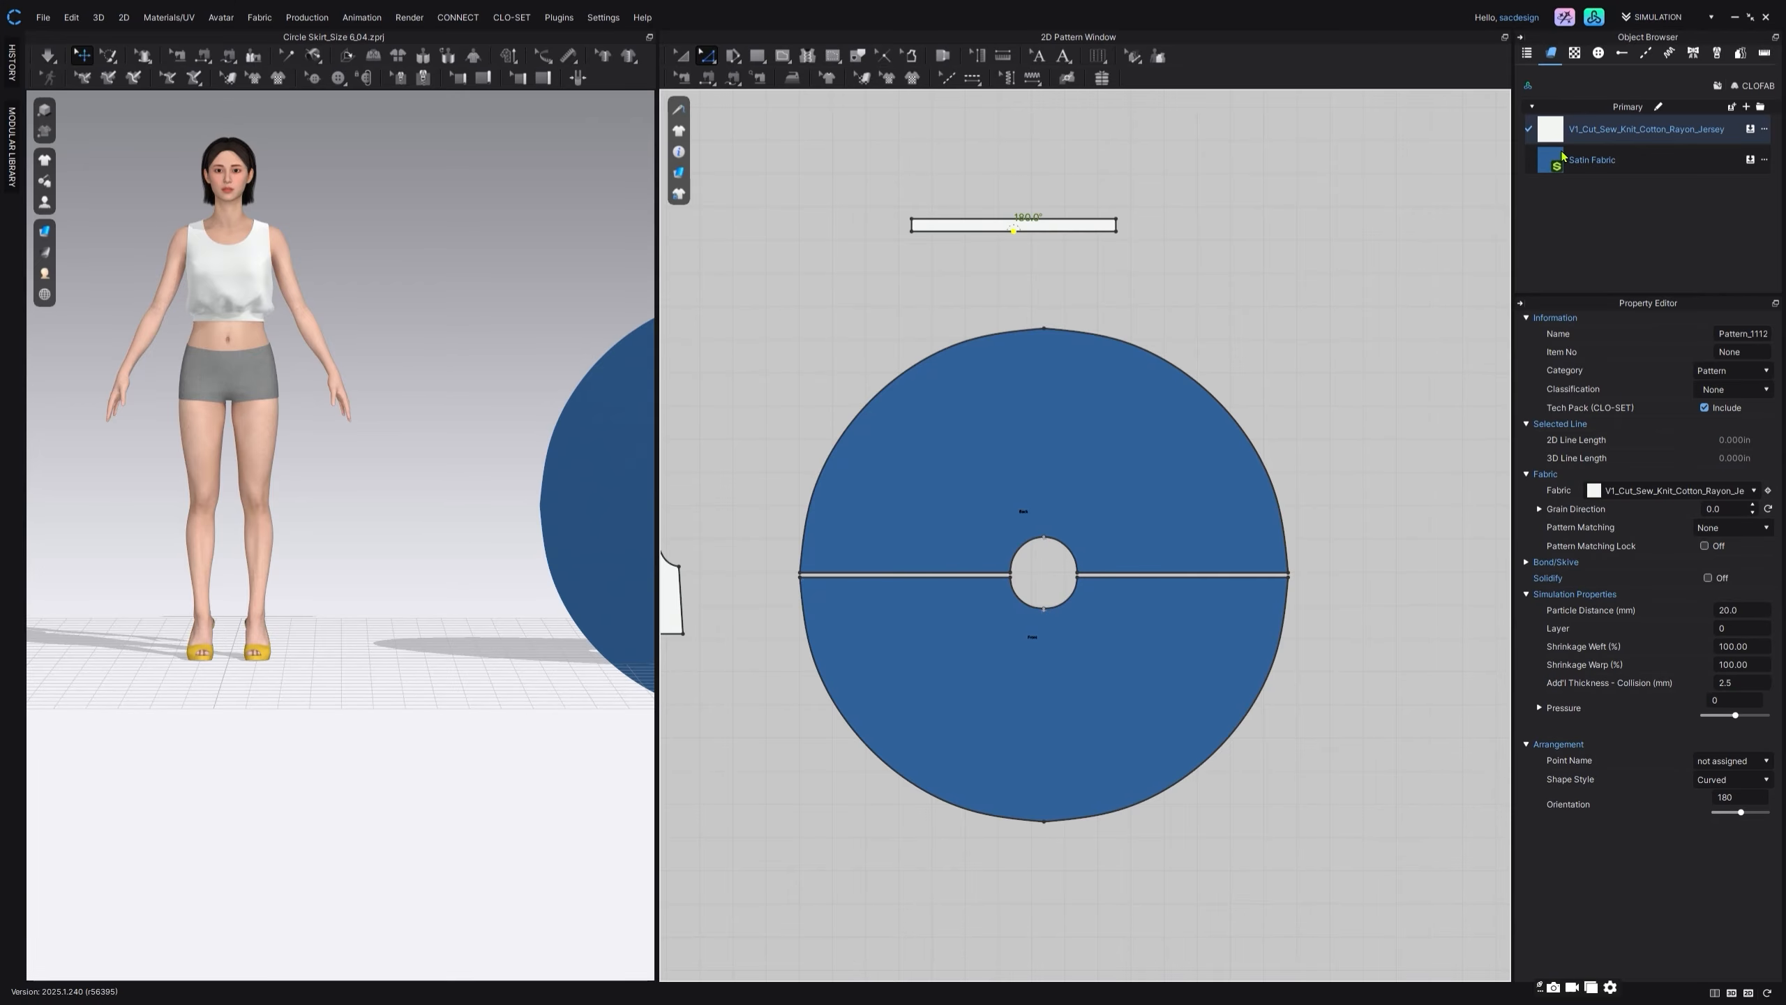
drag(1561, 156, 1500, 167)
drag(1096, 230, 1096, 230)
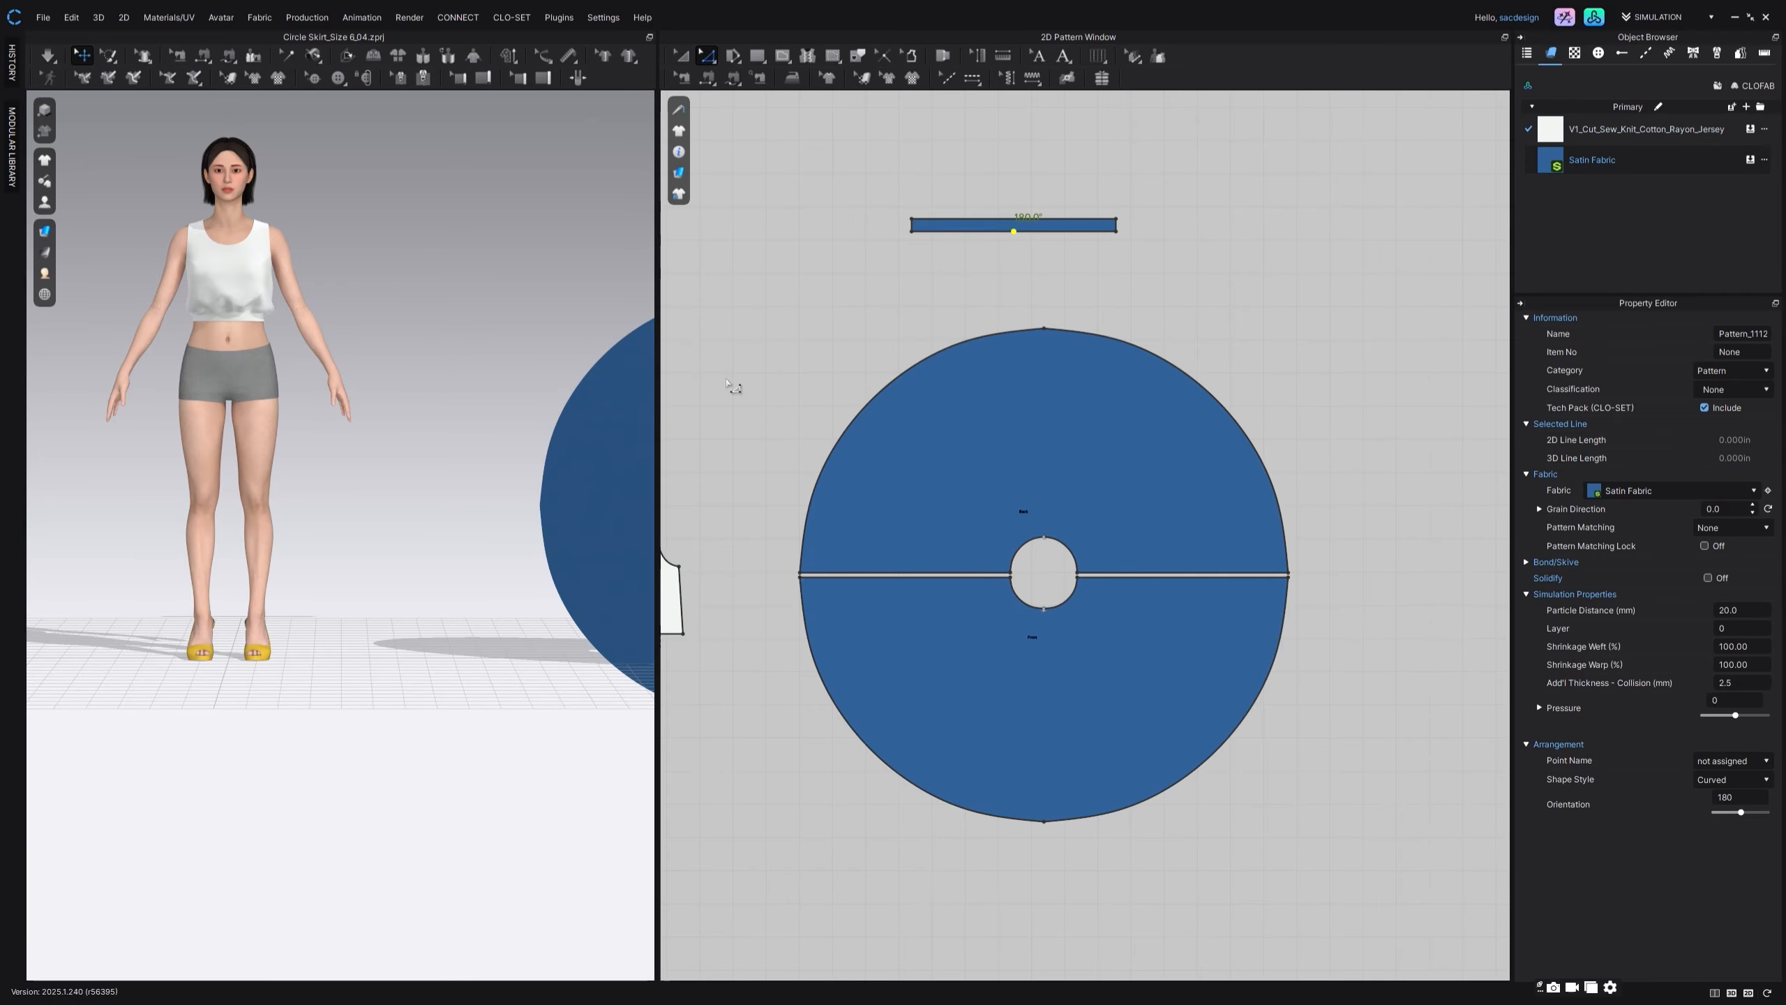
Step: Select the front and back skirt pieces together in 3D and rotate them until they lie horizontally
scroll(508, 422, down, 4)
middle_drag(498, 420, 447, 392)
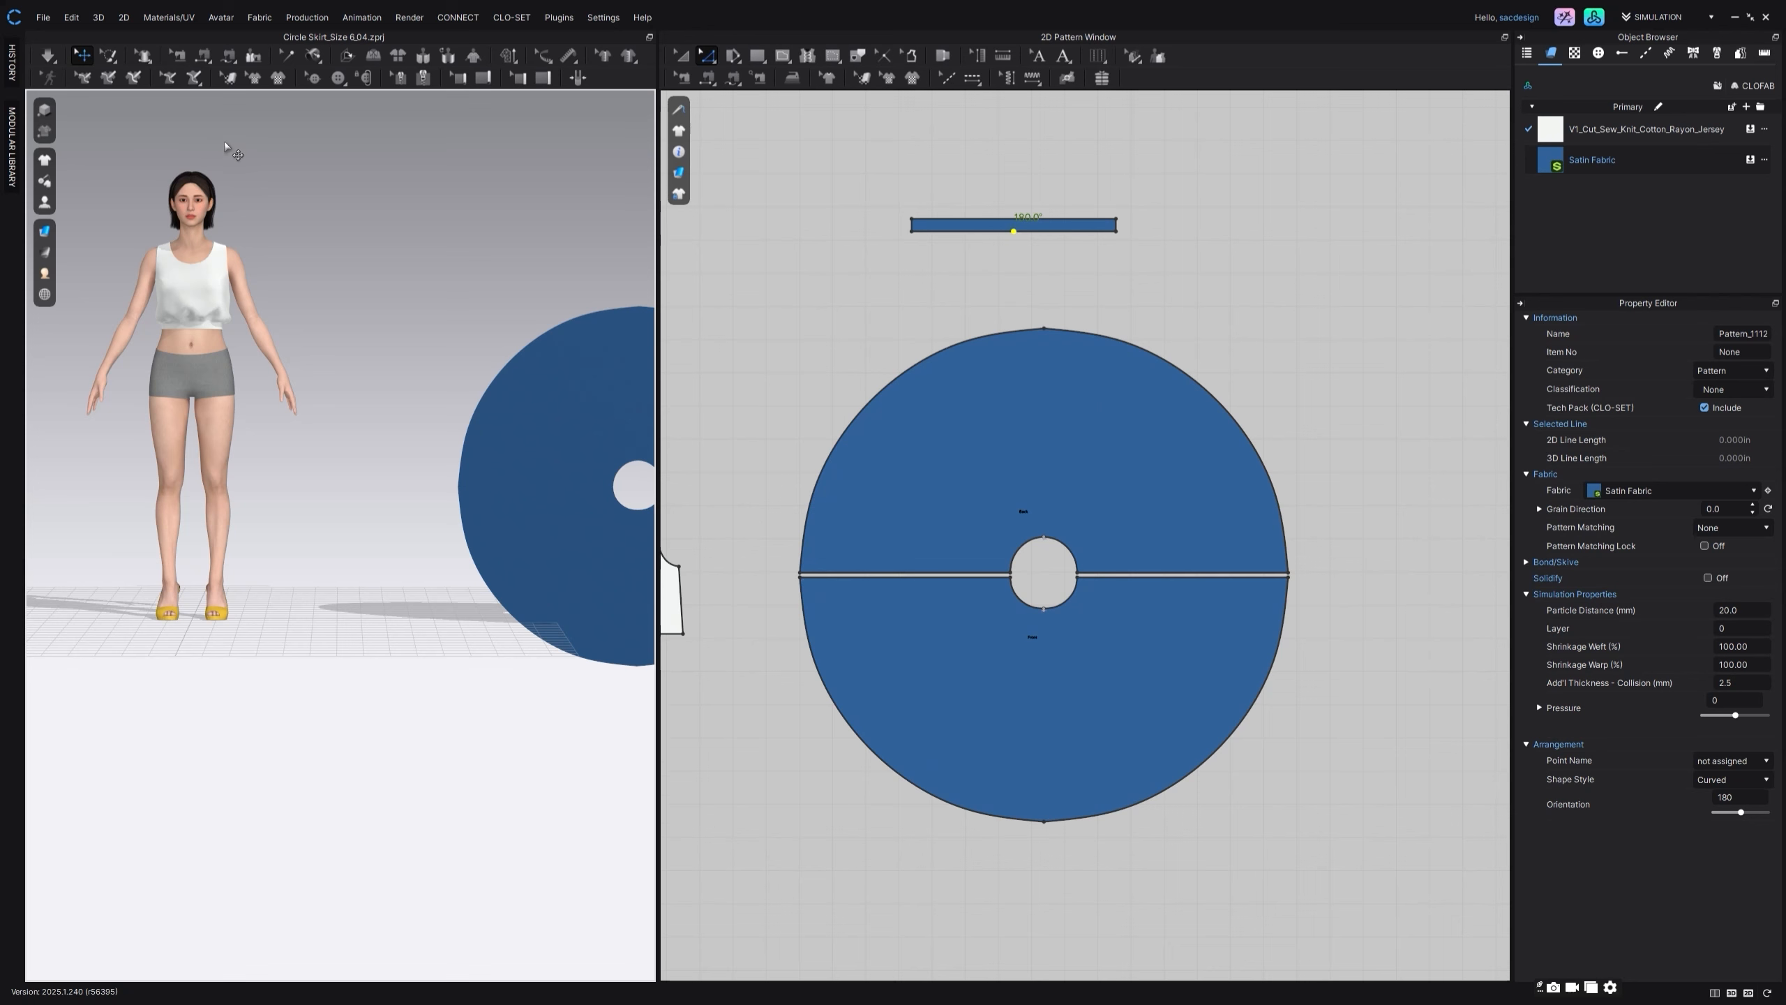
click(566, 398)
shift+click(569, 510)
right_drag(427, 554, 566, 534)
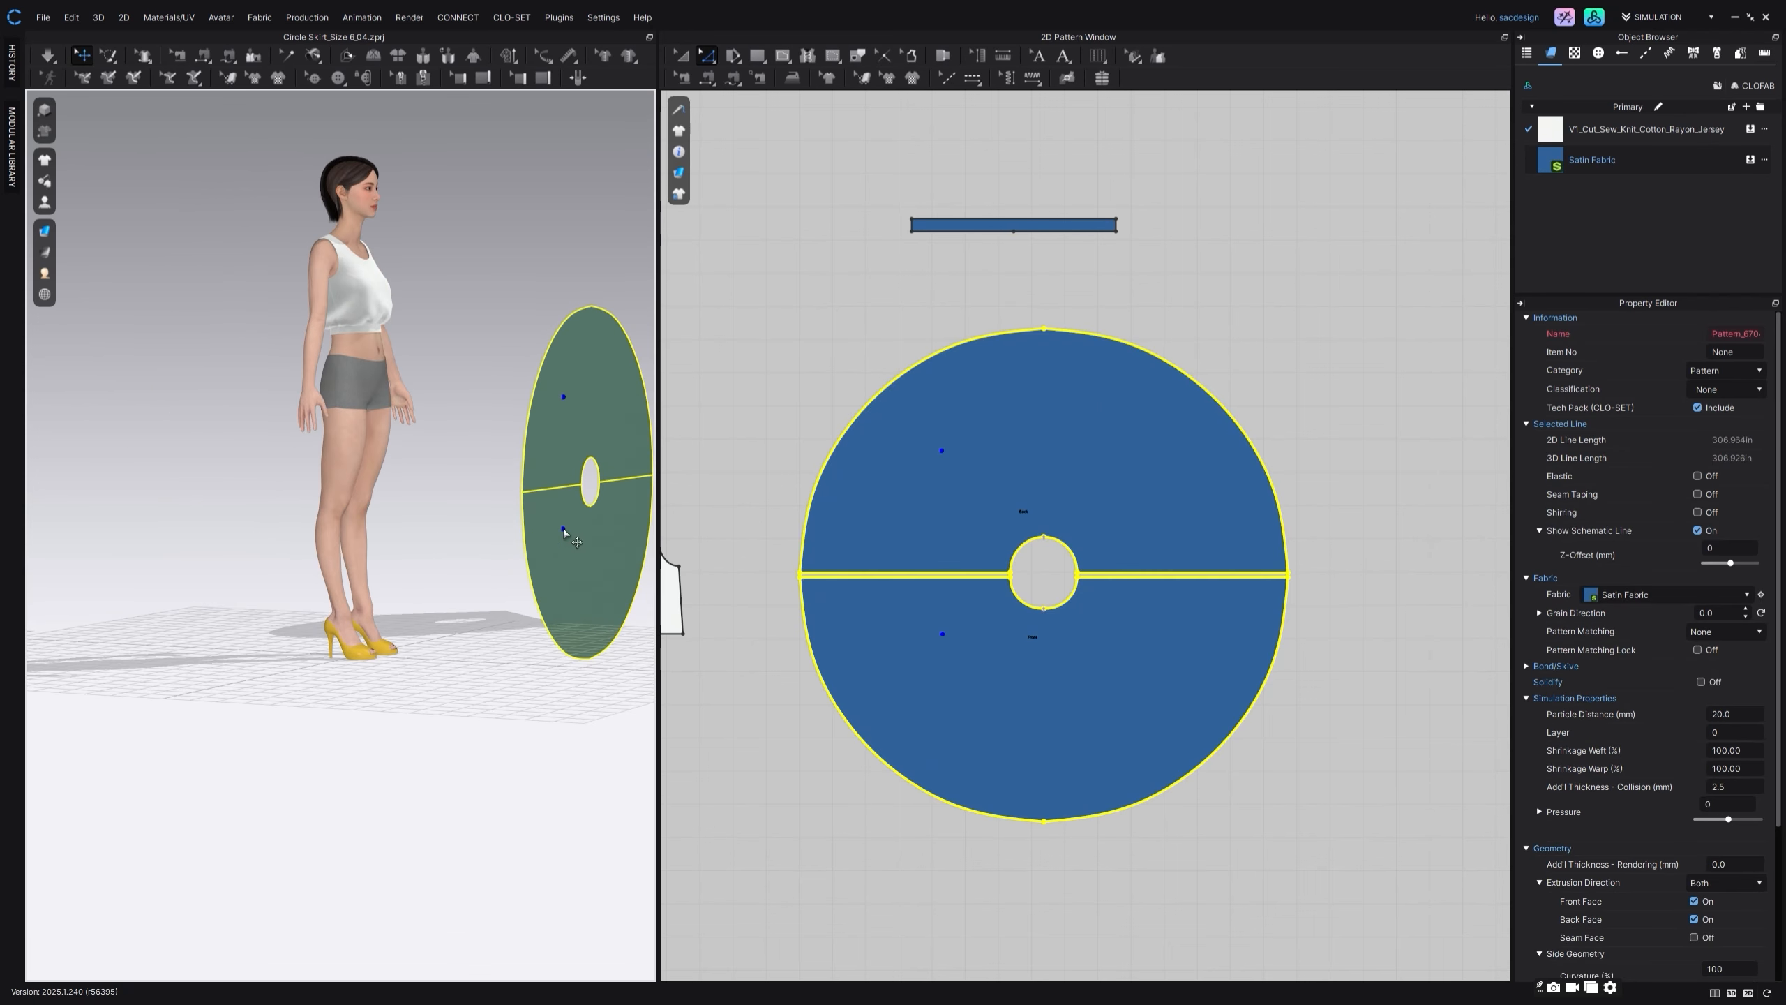
click(603, 416)
middle_drag(474, 360, 394, 356)
drag(566, 373, 477, 365)
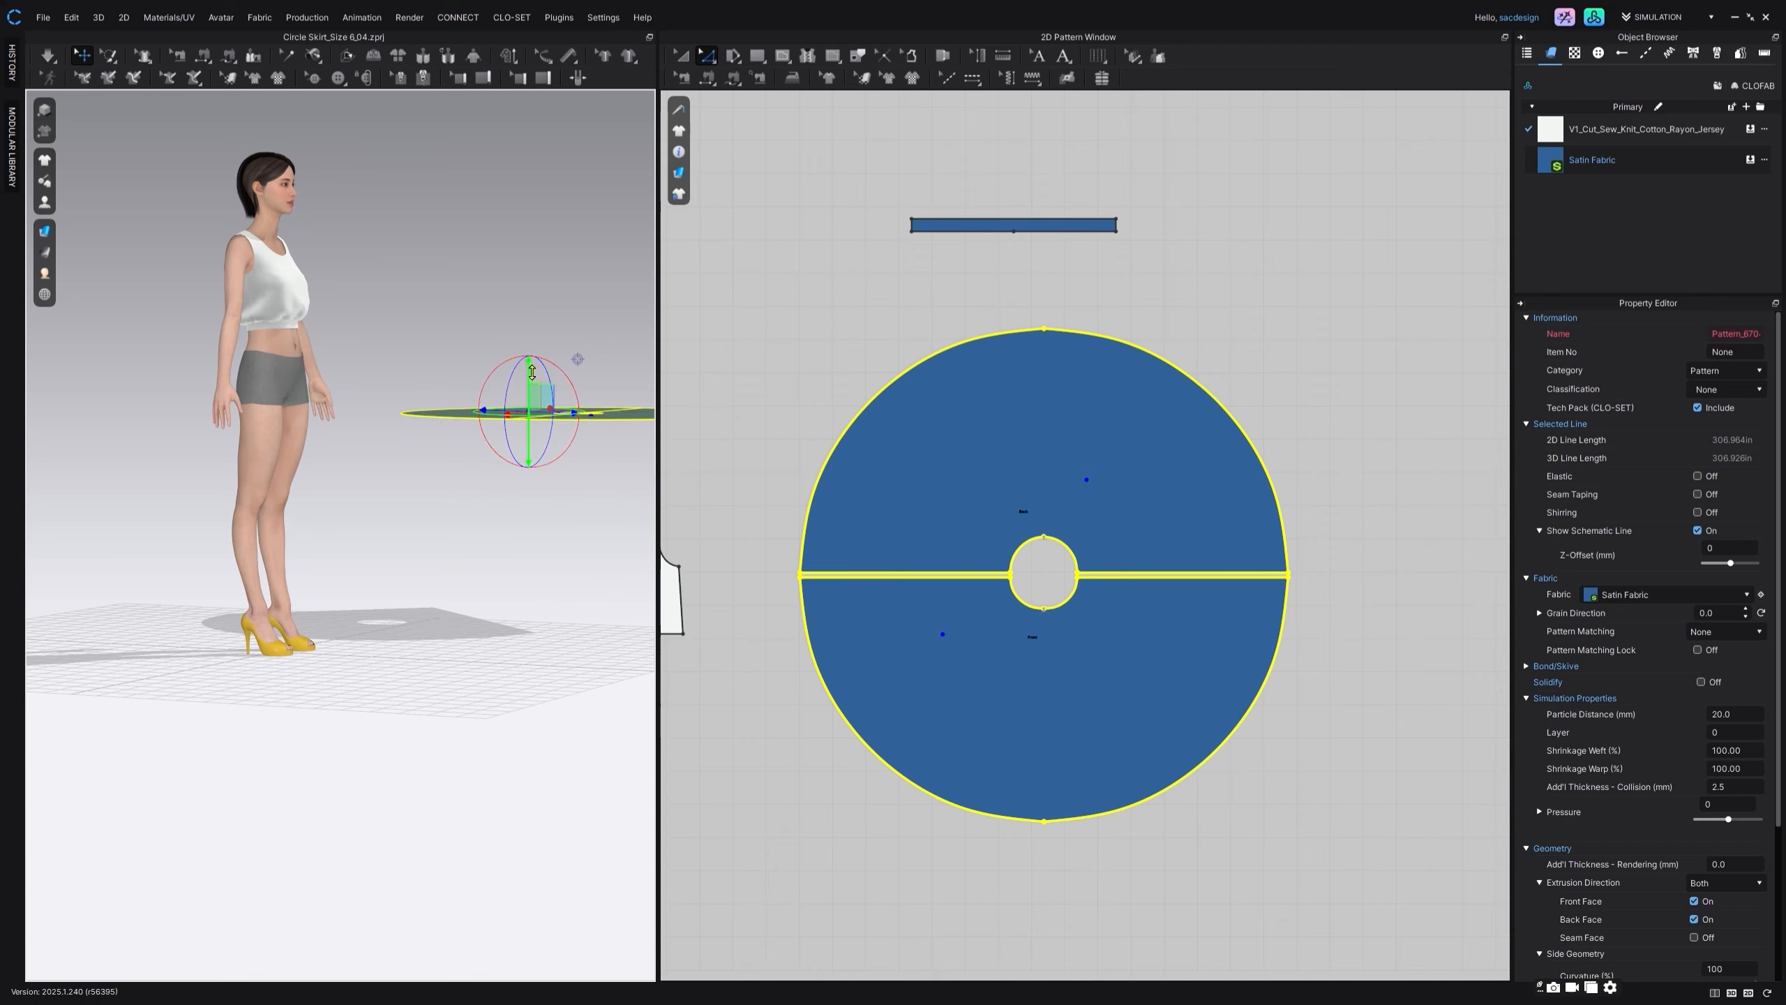
Step: Move the horizontal skirt pieces over to the avatar and position them around its waist
right_drag(447, 471, 420, 487)
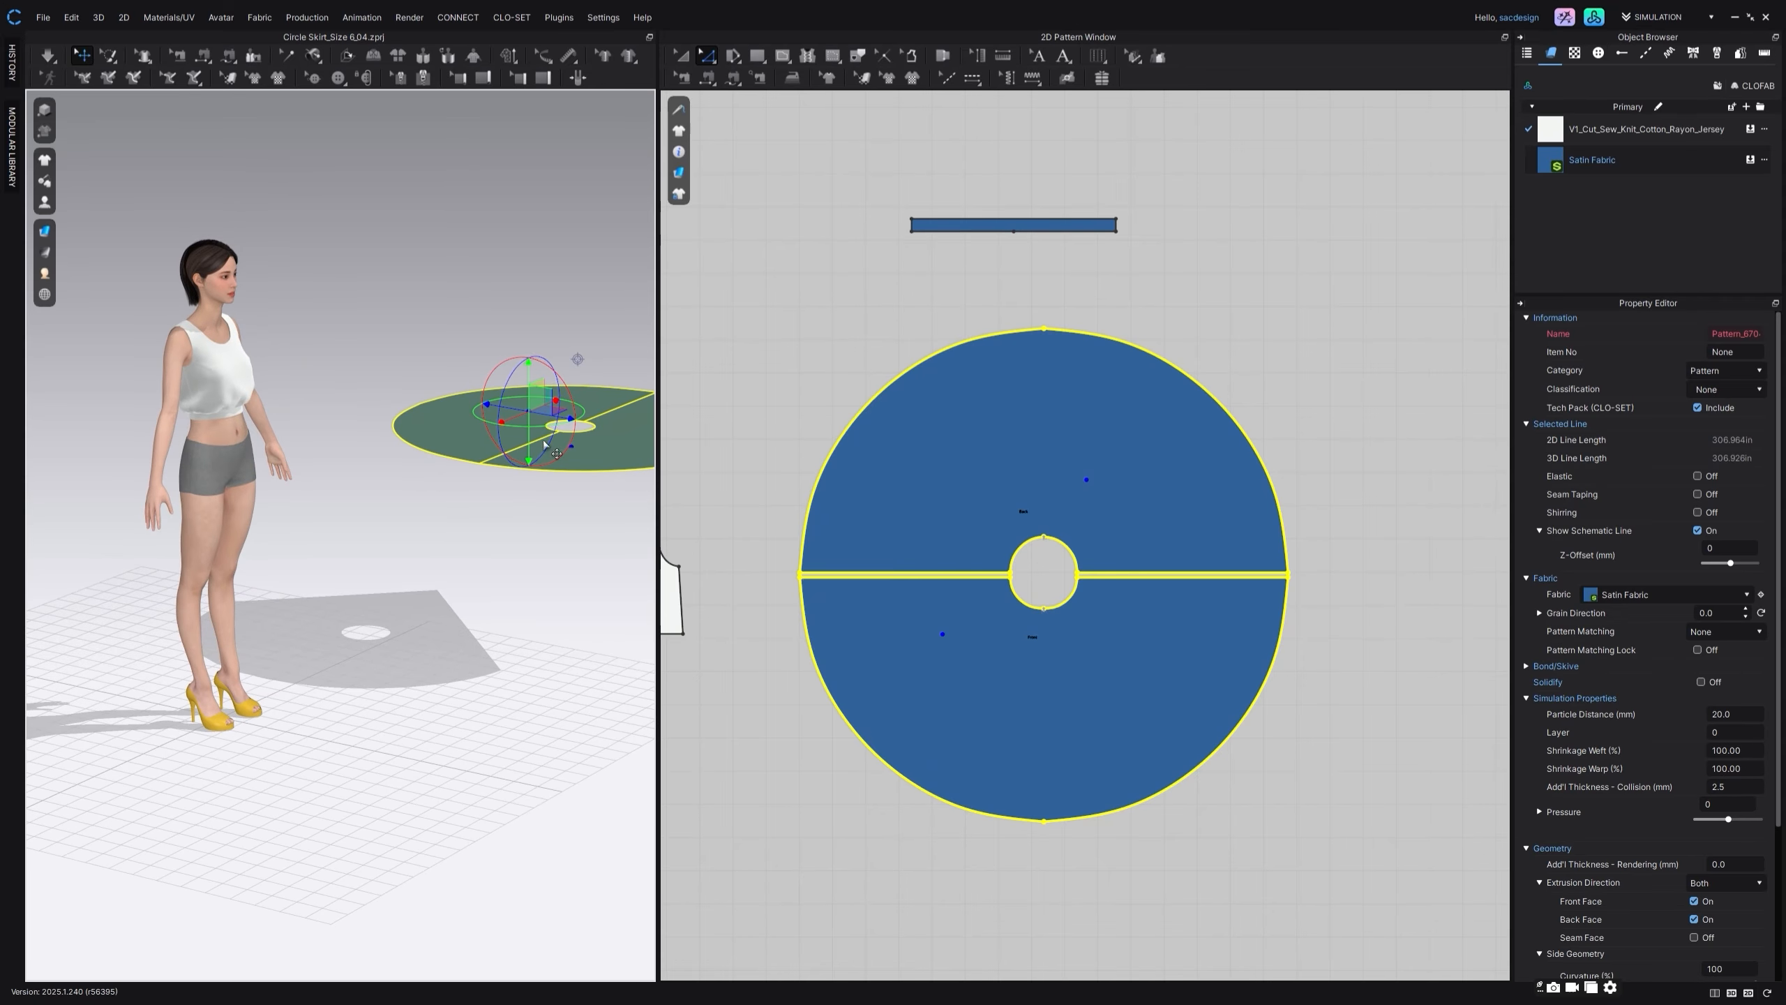
drag(522, 413, 276, 555)
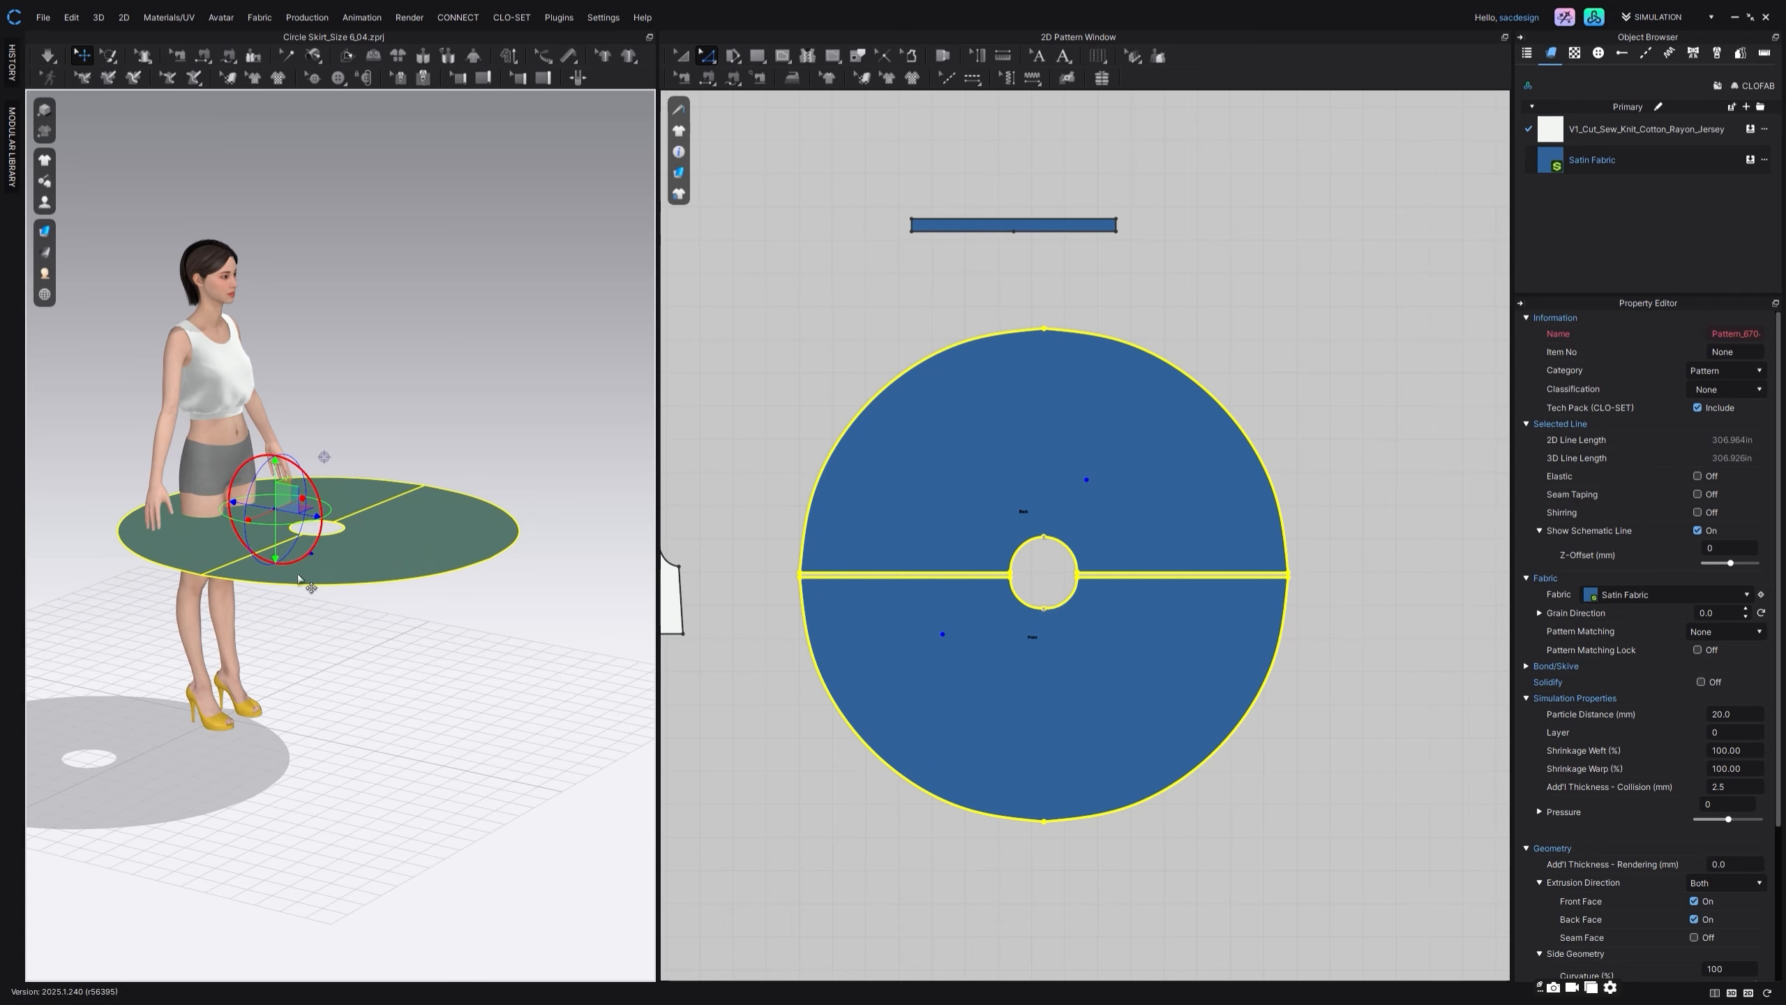
right_drag(410, 597, 298, 563)
middle_drag(284, 415, 388, 426)
scroll(345, 475, up, 2)
right_drag(352, 479, 373, 486)
drag(334, 463, 321, 318)
Step: Rotate the front and back skirt pieces to hang vertically in front of and behind the avatar
click(370, 506)
right_drag(382, 510, 450, 466)
click(432, 406)
drag(464, 387, 428, 529)
right_drag(165, 533, 204, 522)
right_drag(361, 530, 215, 359)
click(214, 355)
drag(222, 353, 232, 483)
Step: Select both hanging skirt pieces and raise them slightly towards the avatar's waist
mouse_move(453, 513)
right_down()
mouse_move(331, 495)
mouse_move(428, 498)
right_up()
shift+click(410, 512)
click(364, 499)
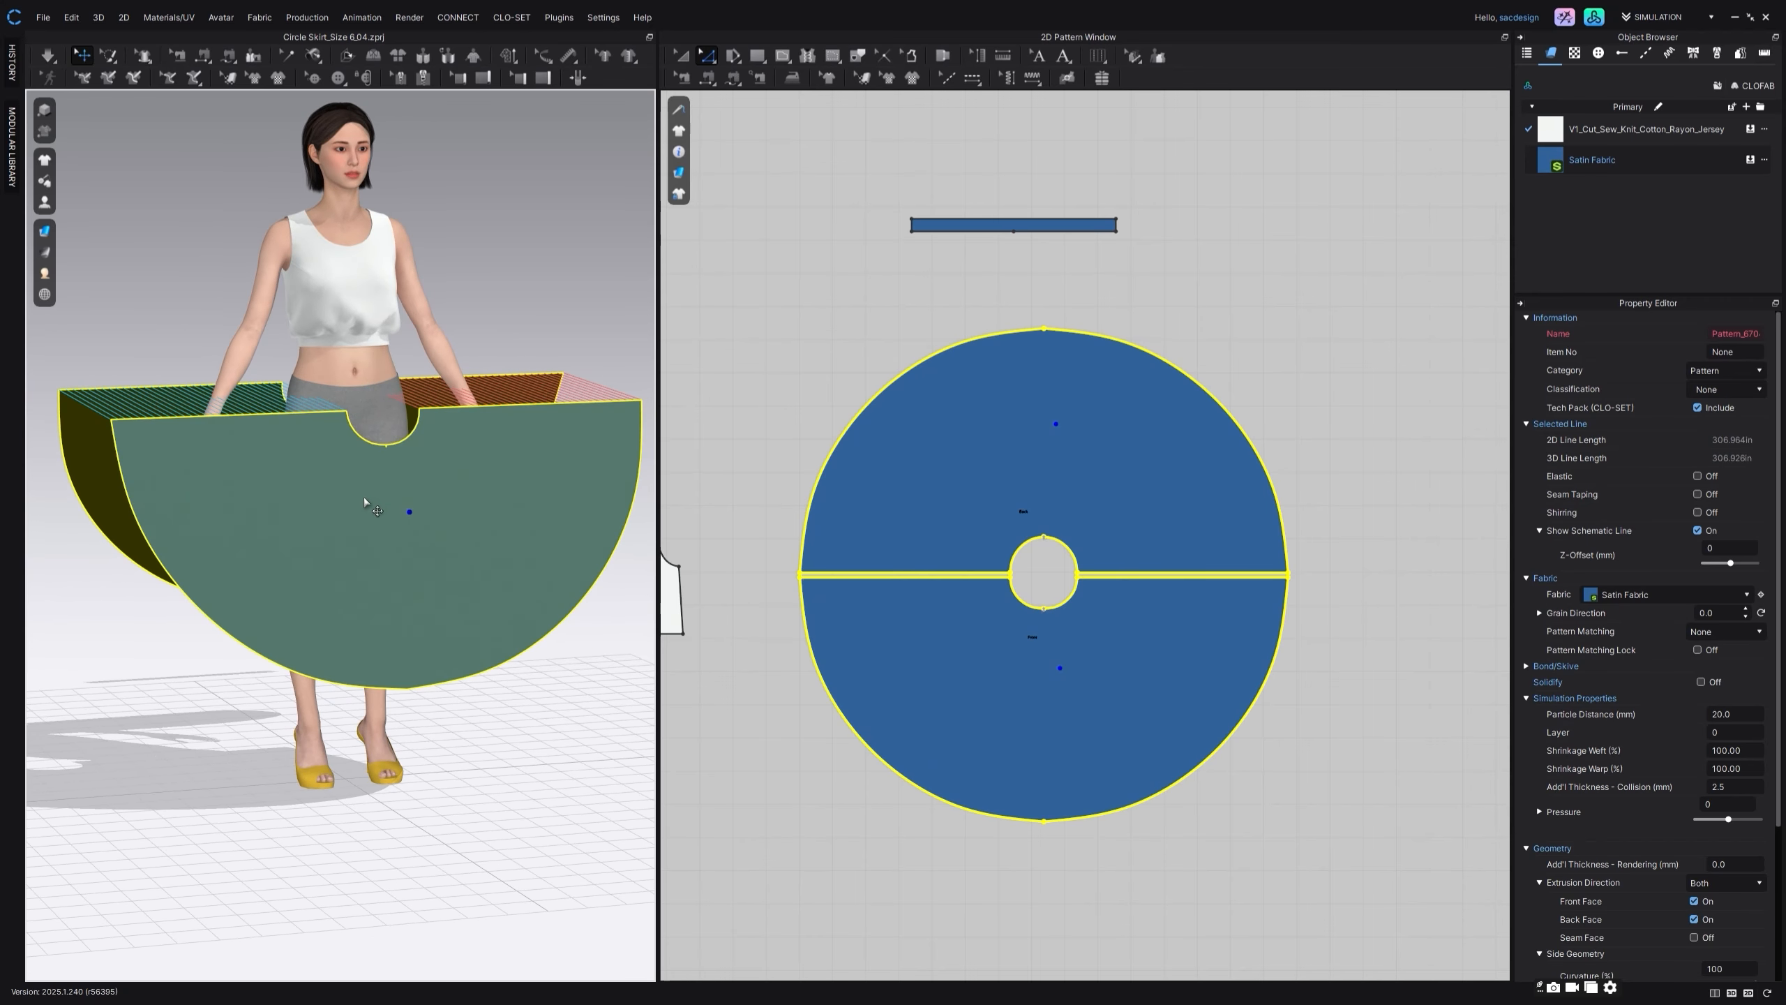
drag(361, 459, 359, 438)
right_drag(508, 561, 434, 512)
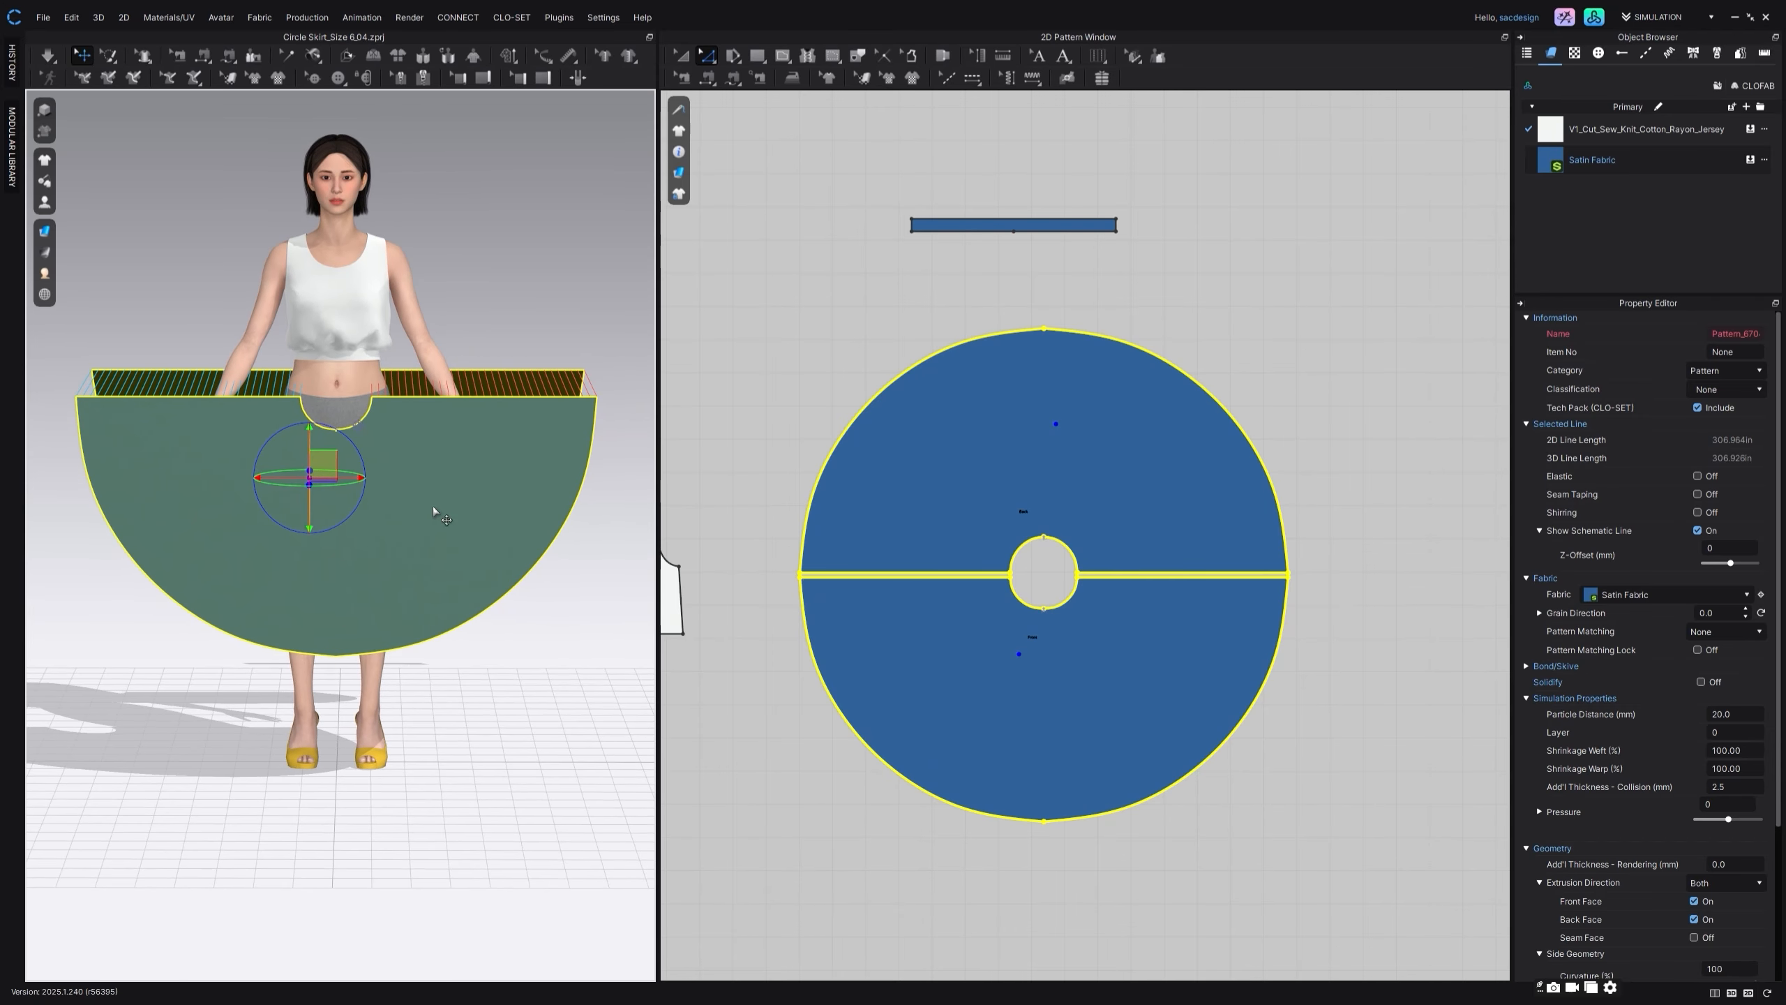
click(851, 294)
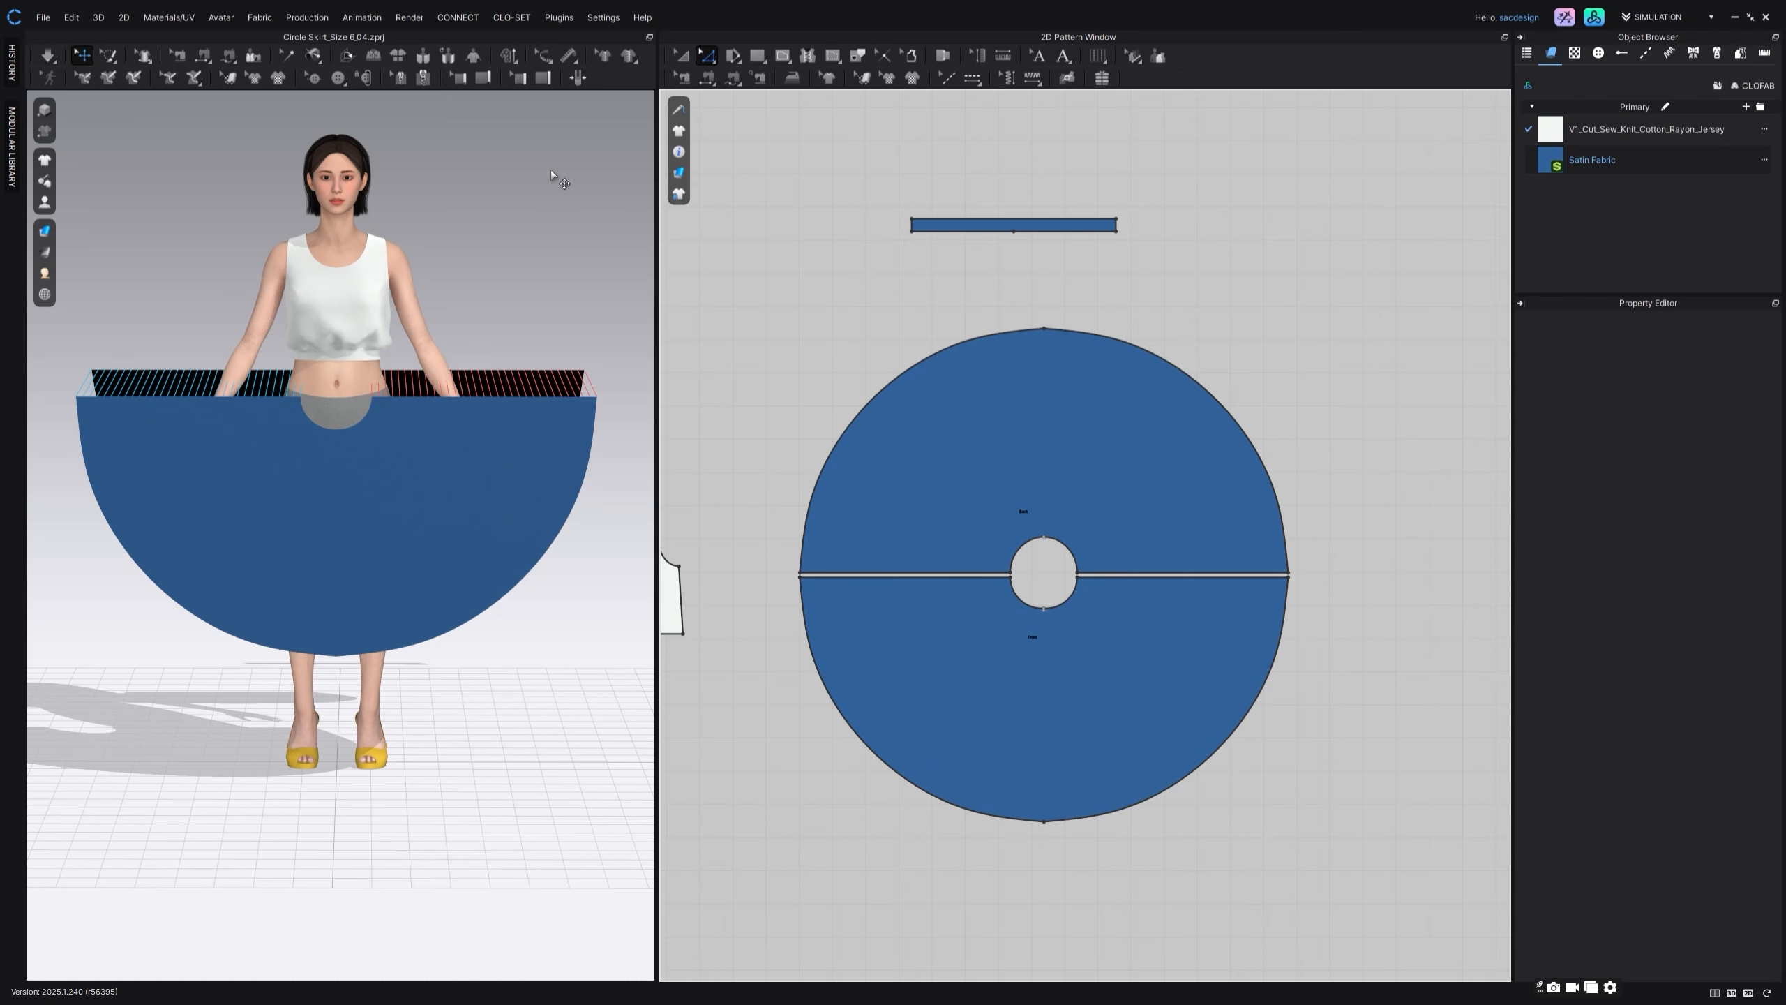
Step: Show the arrangement points and wrap the waistband around the avatar from the front centre point at the waist
key(shift+f)
scroll(524, 184, down, 2)
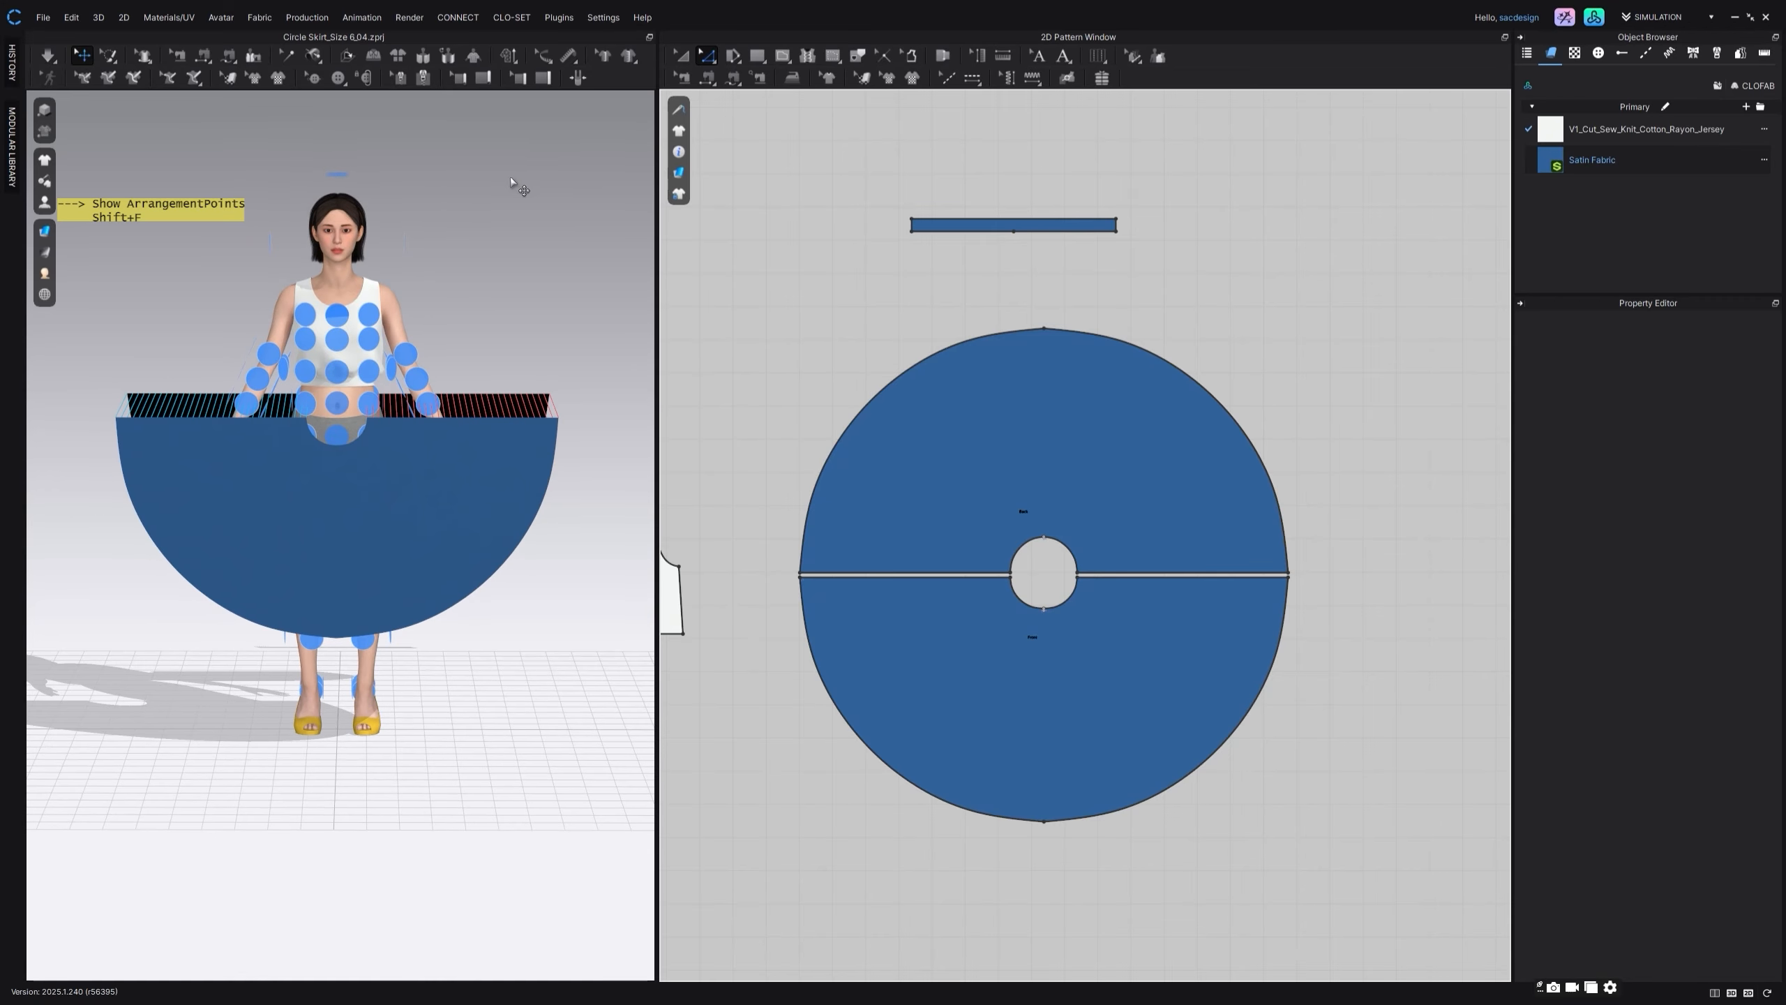
click(681, 56)
click(977, 225)
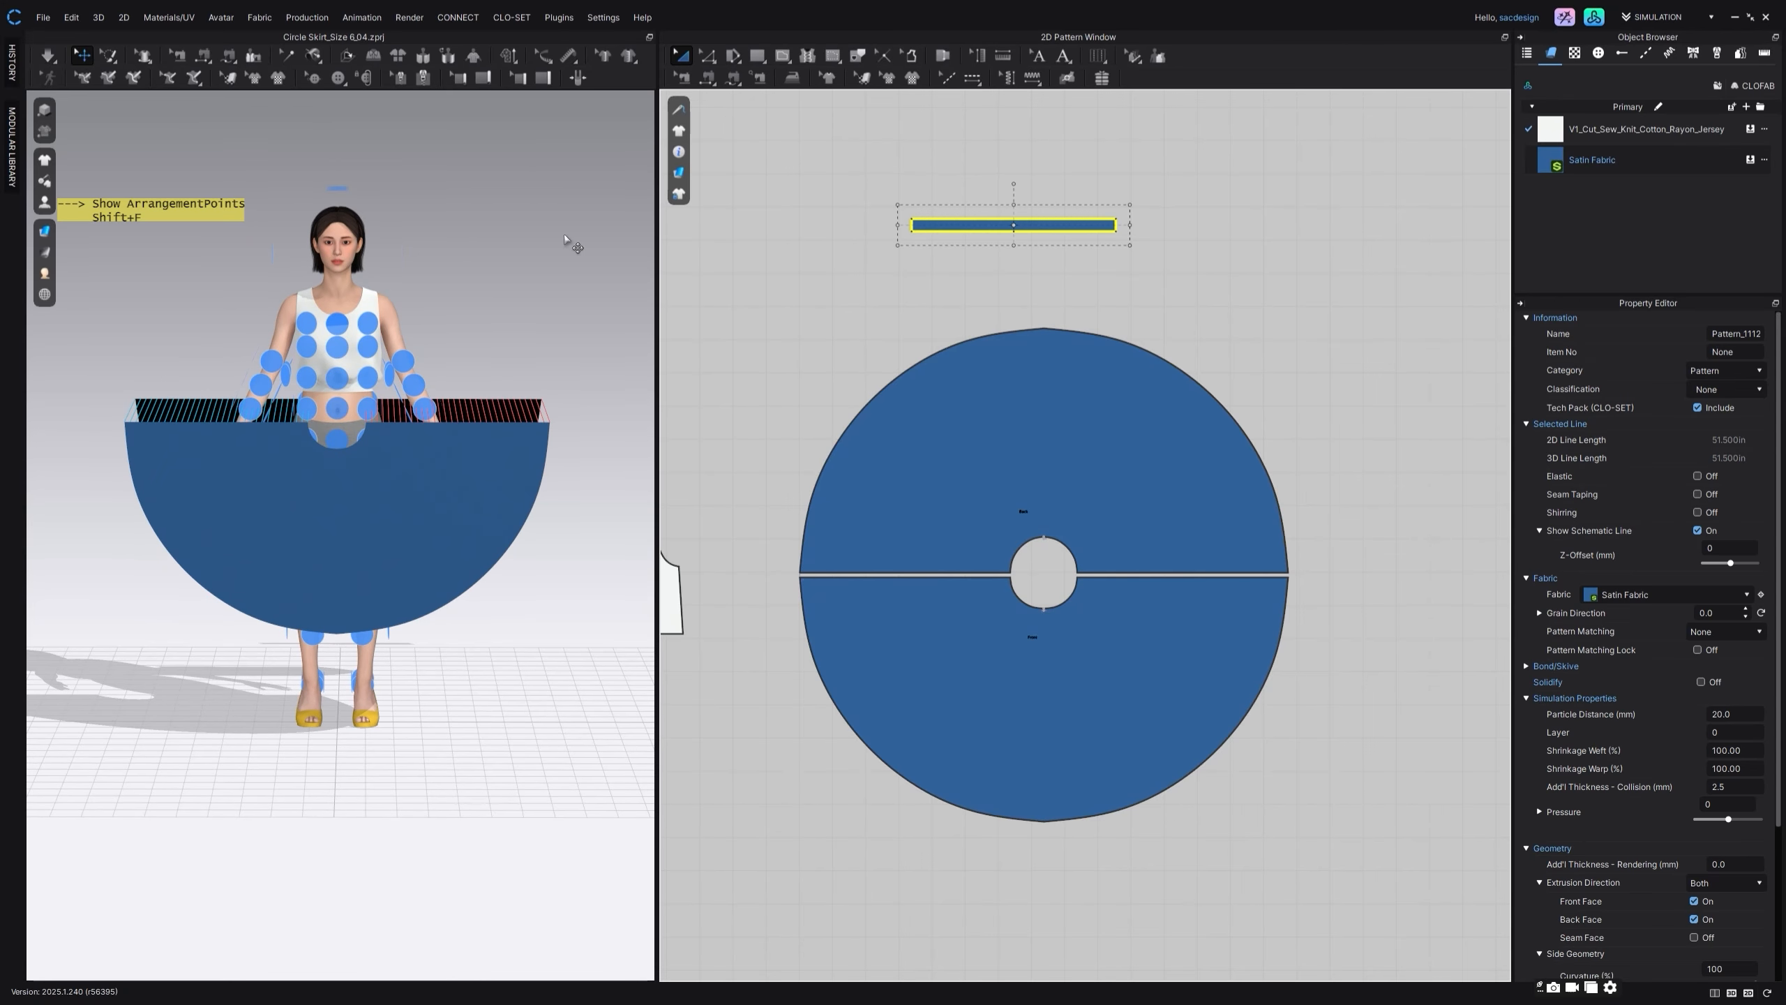
scroll(548, 242, down, 2)
scroll(549, 242, down, 2)
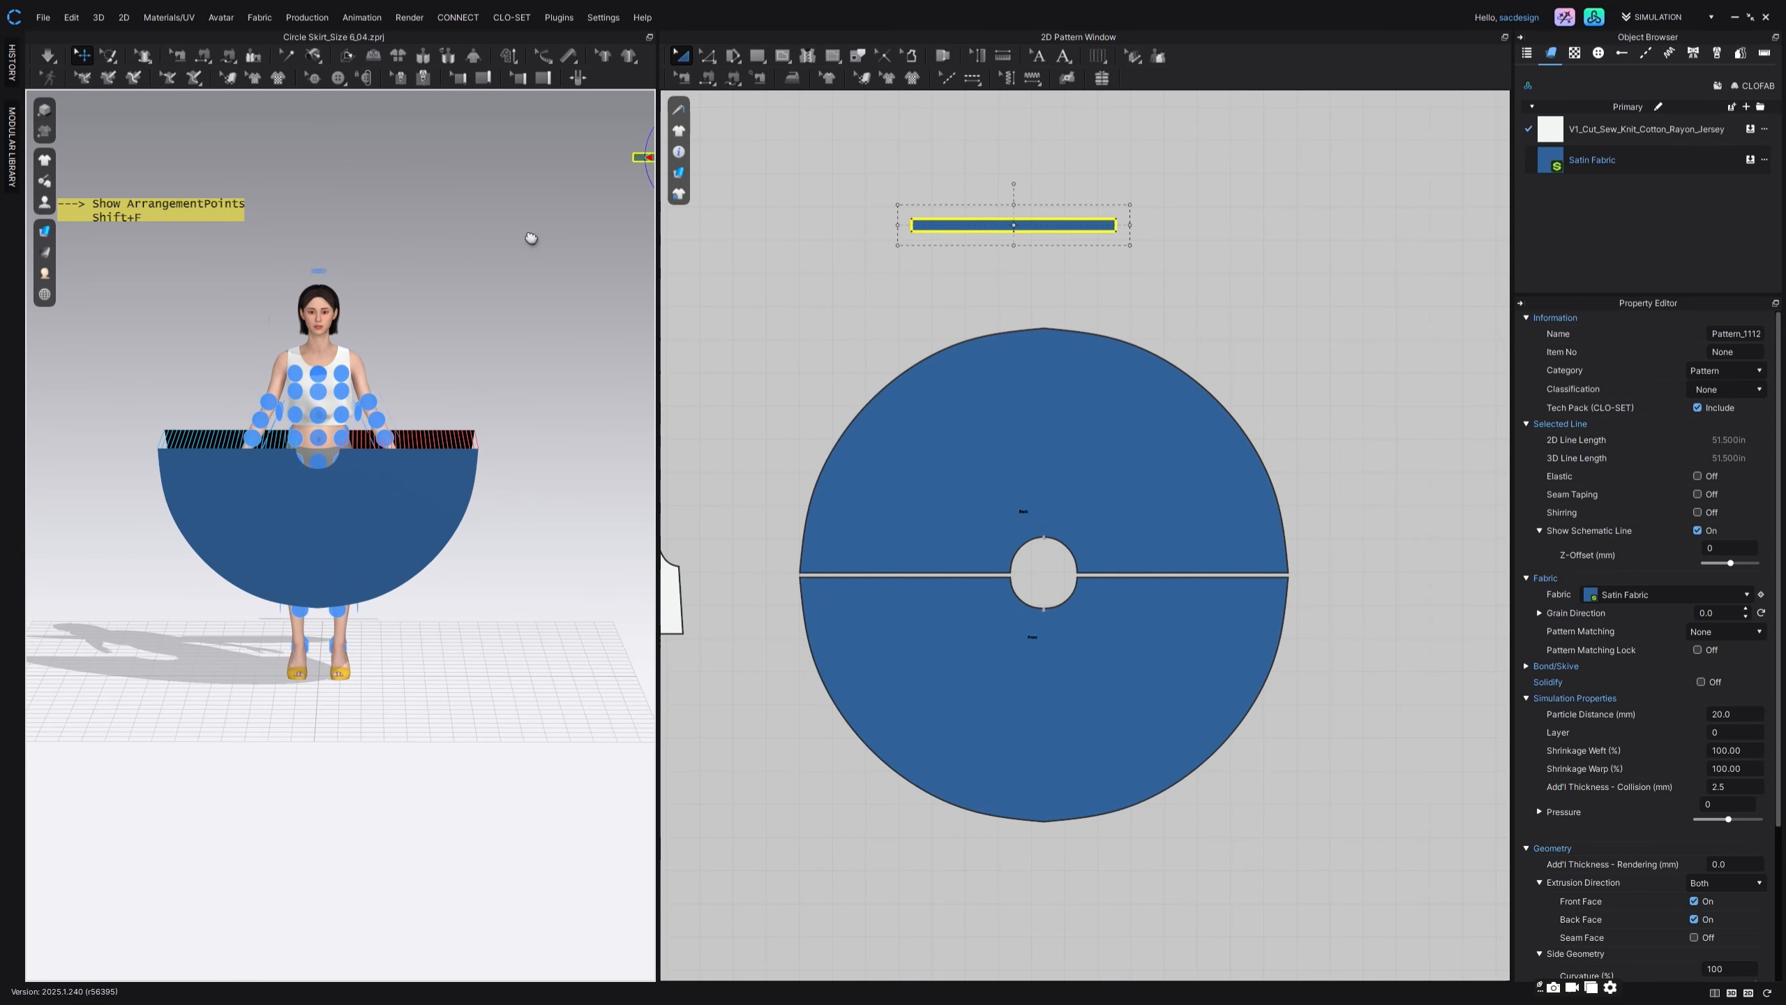
click(626, 162)
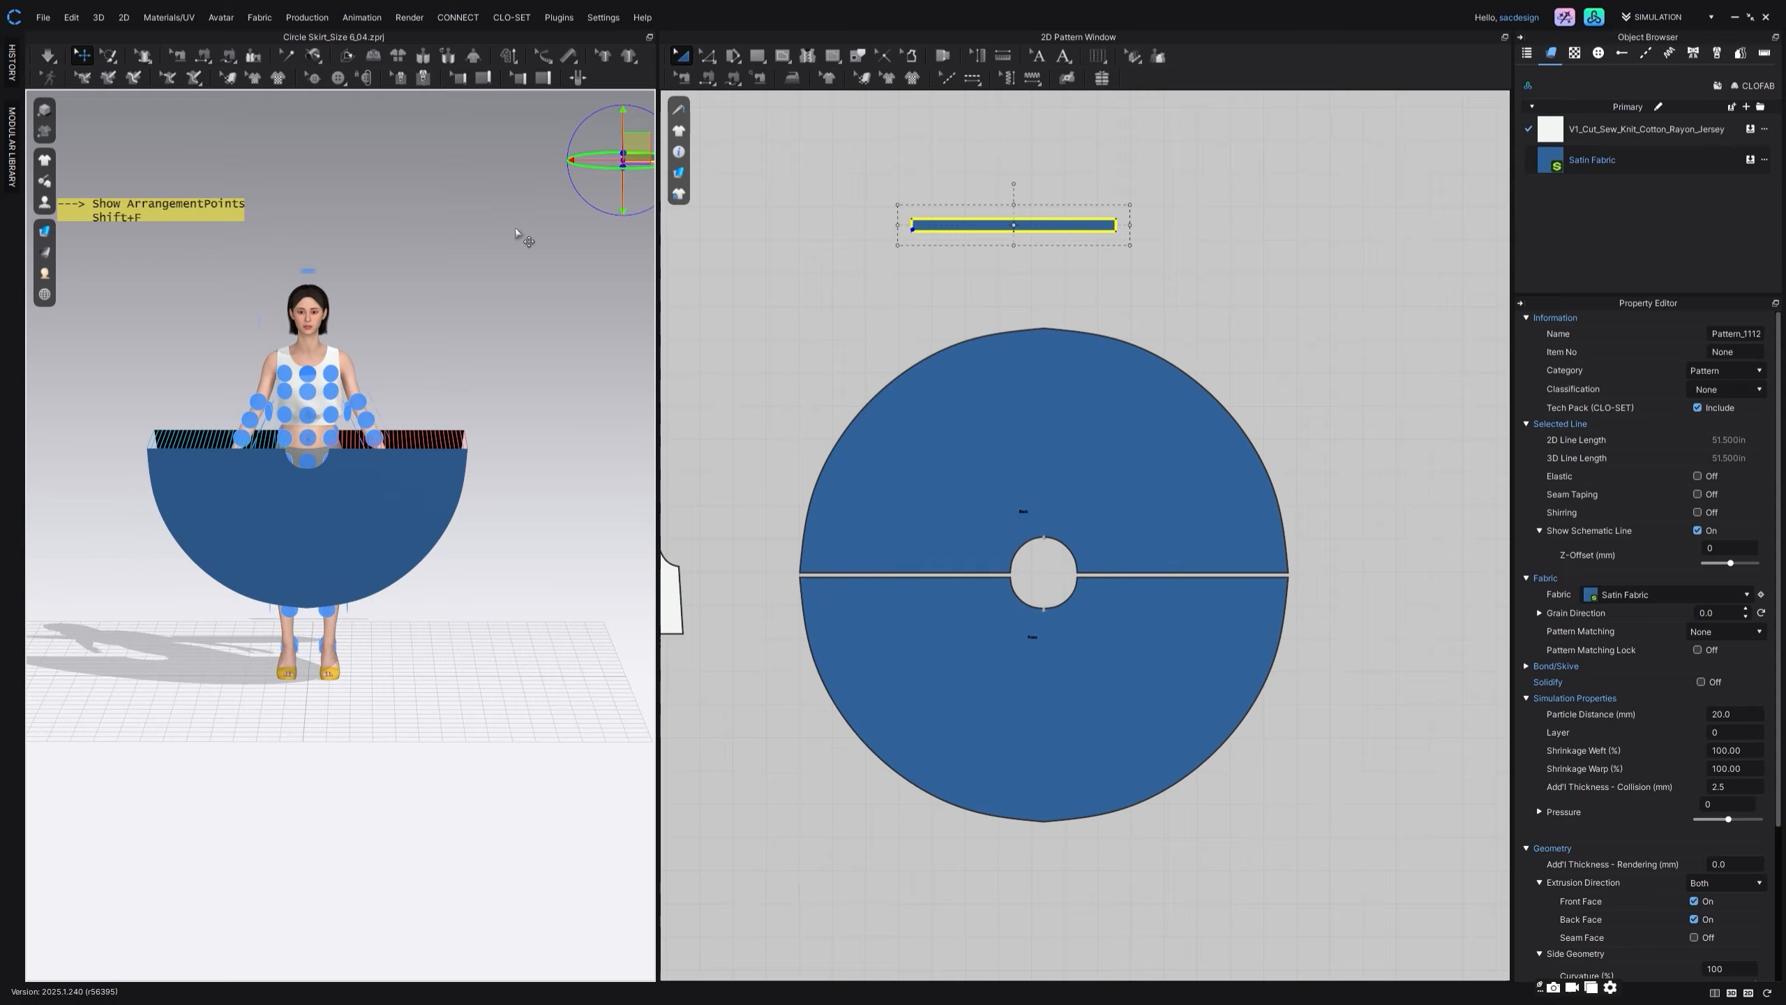
click(308, 441)
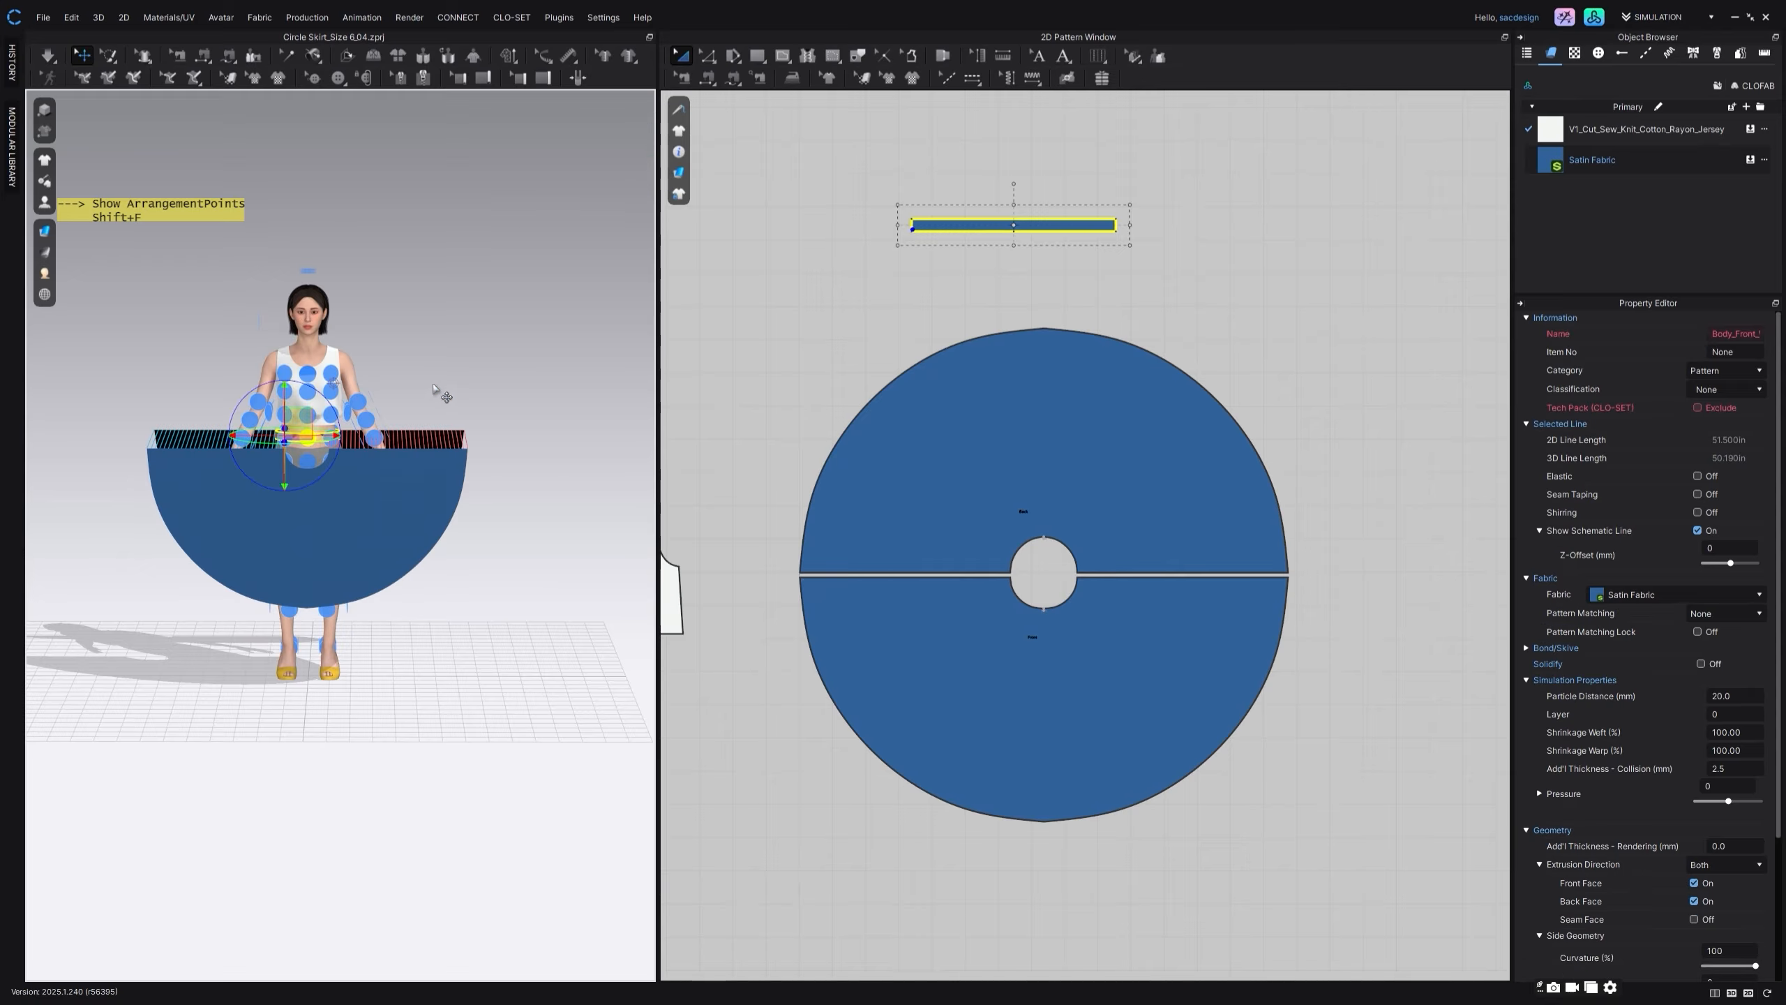
Step: Adjust the waistband's position around the avatar's waist in 3D and raise it slightly above the skirt pieces
scroll(420, 381, up, 5)
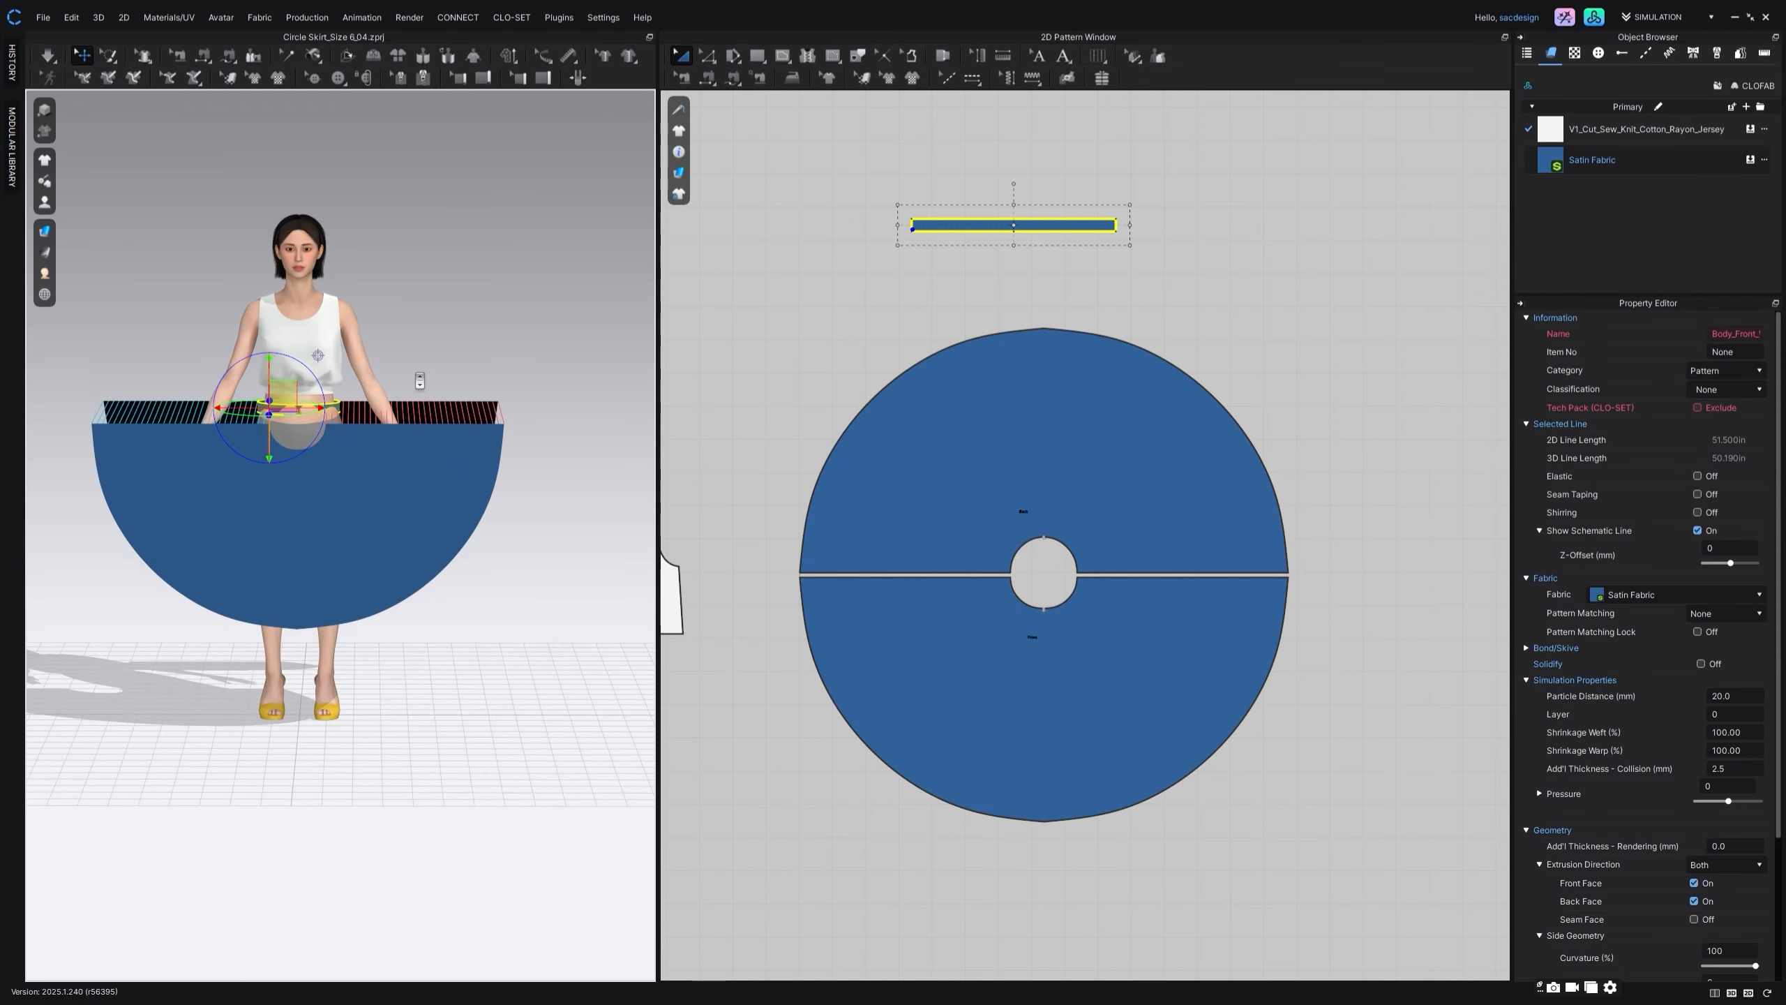
middle_drag(420, 381, 436, 367)
right_drag(436, 367, 344, 391)
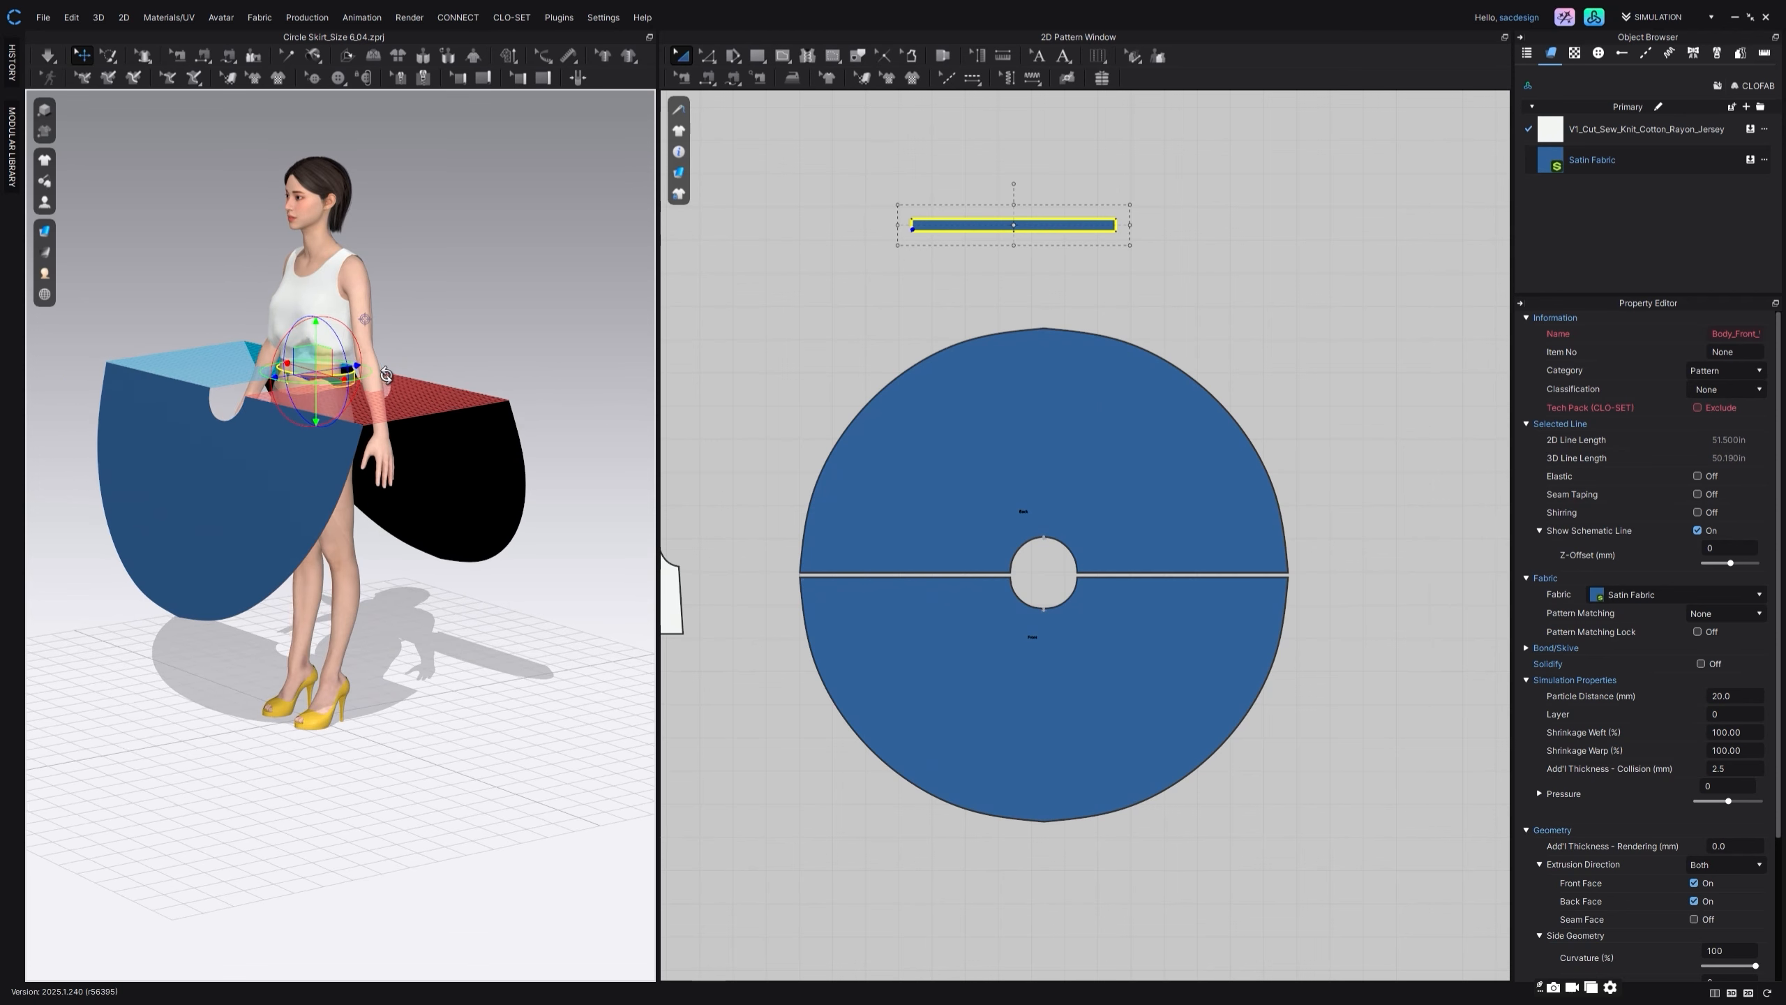
click(441, 367)
click(347, 382)
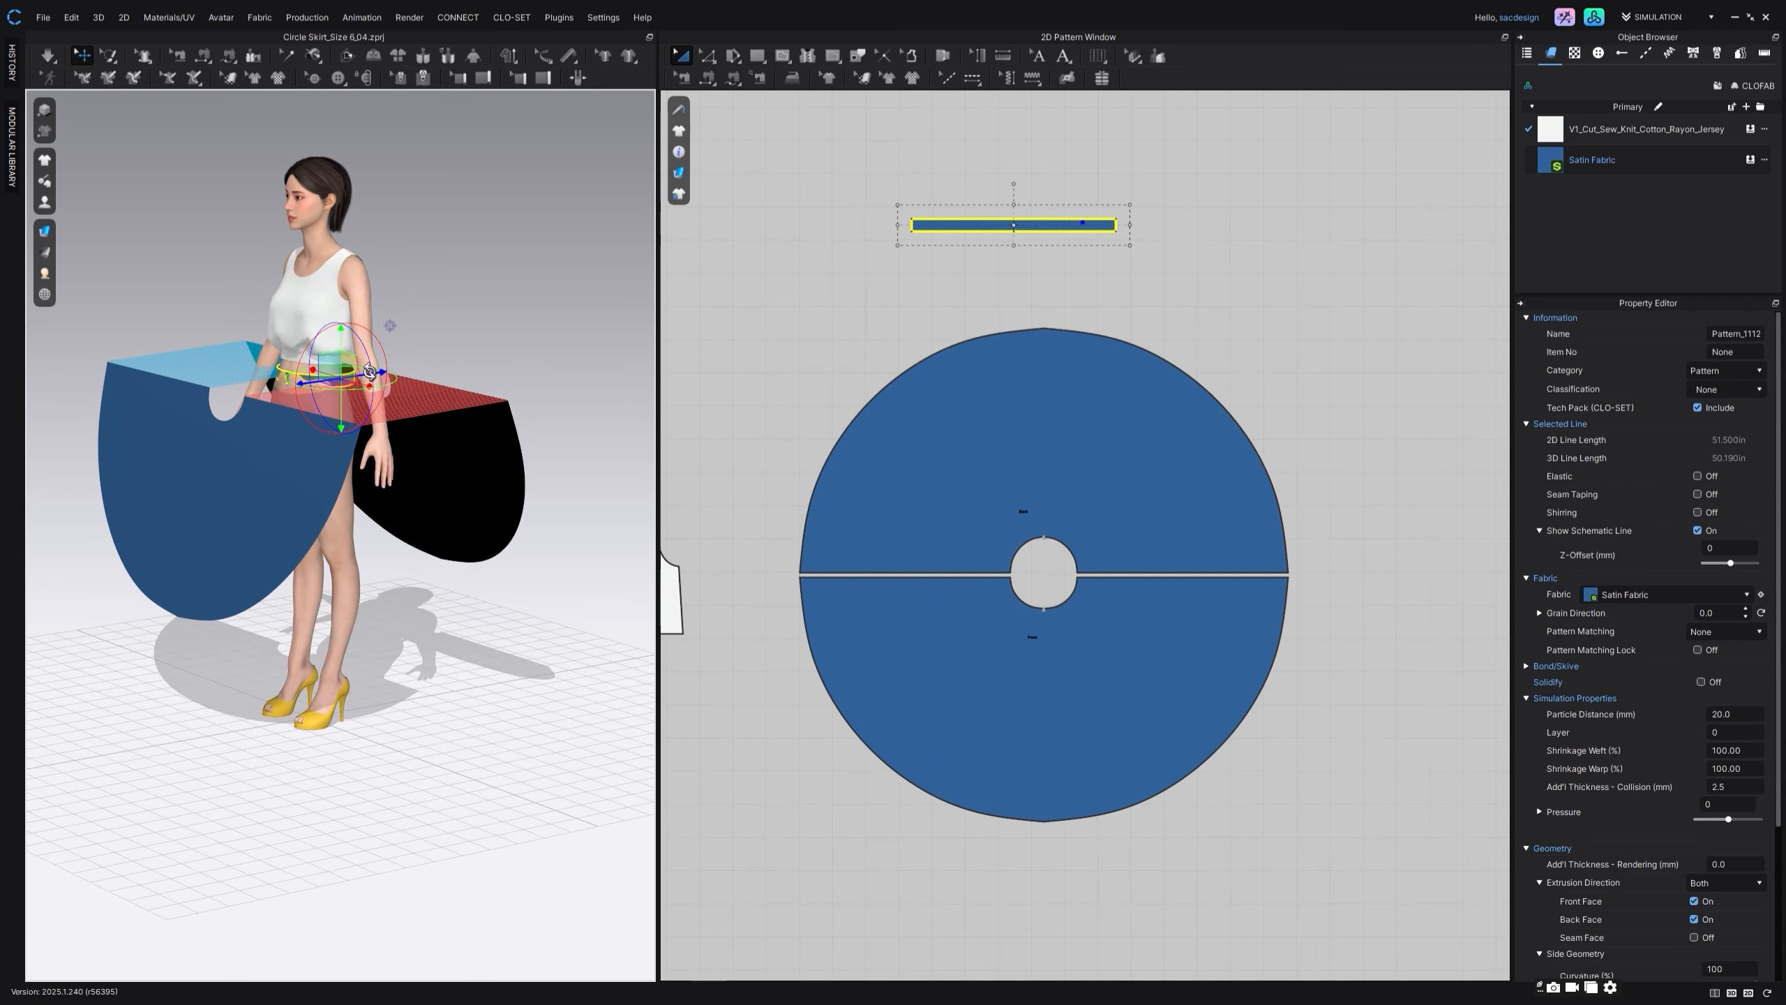
drag(366, 374, 358, 375)
right_drag(363, 413, 437, 400)
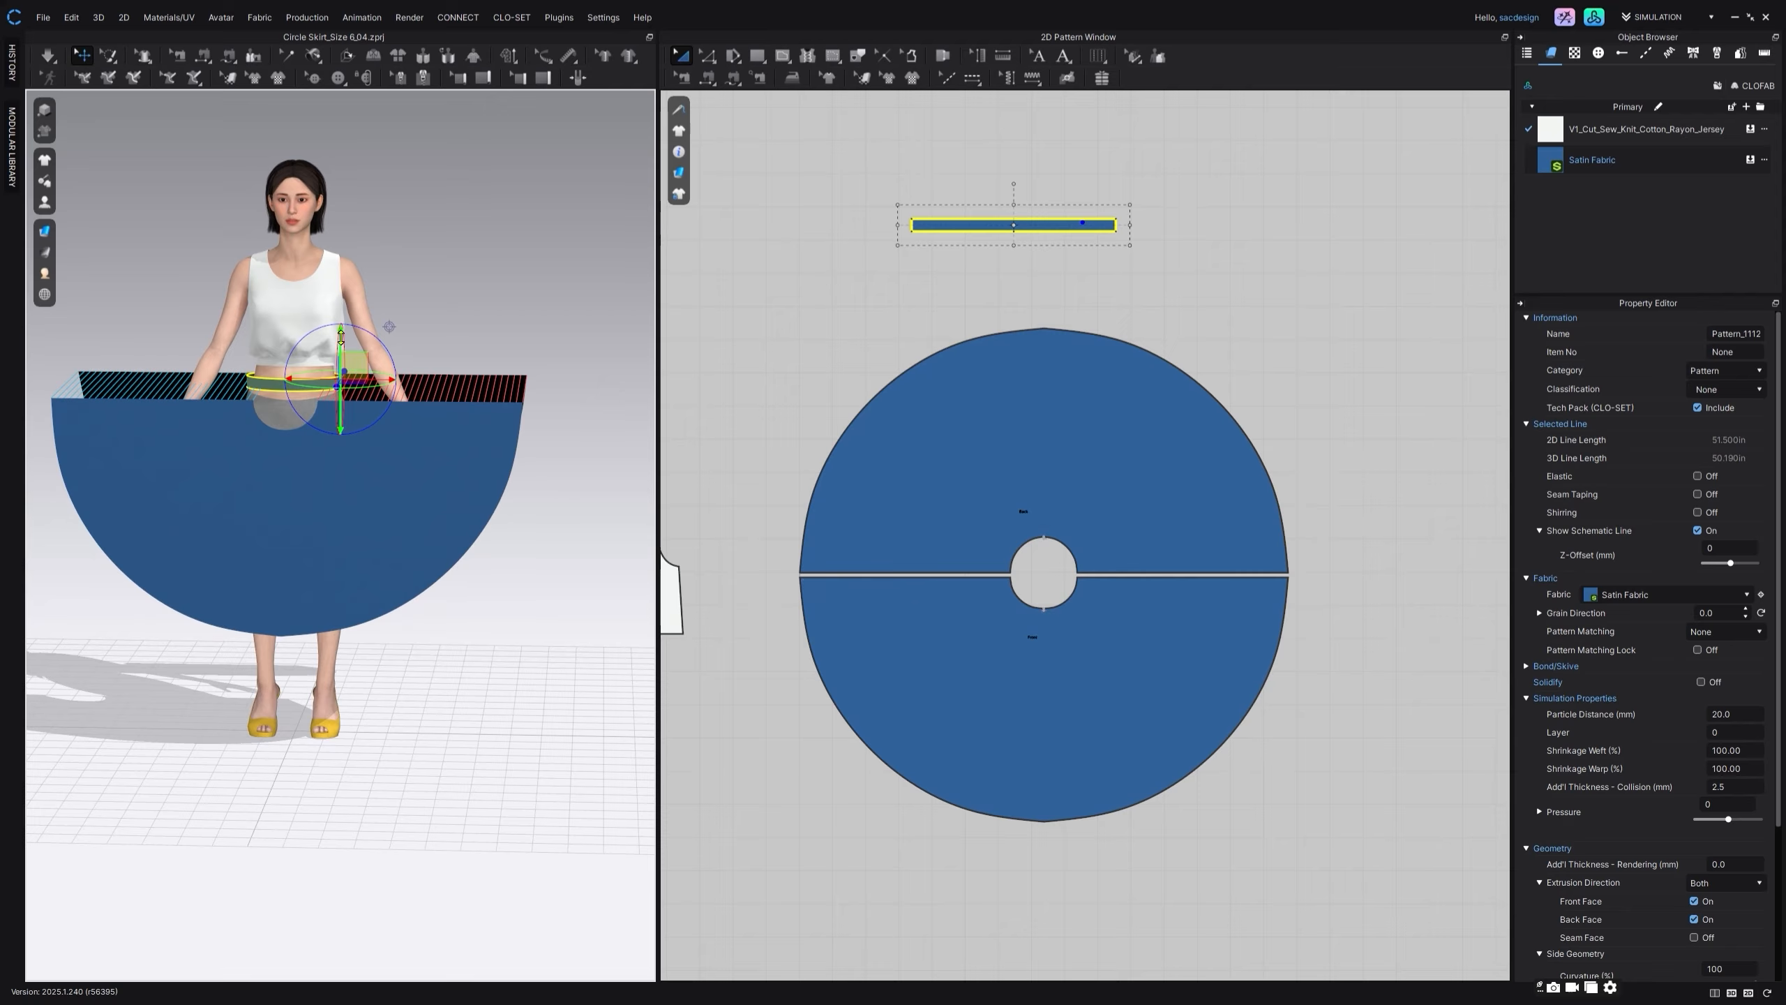
click(530, 335)
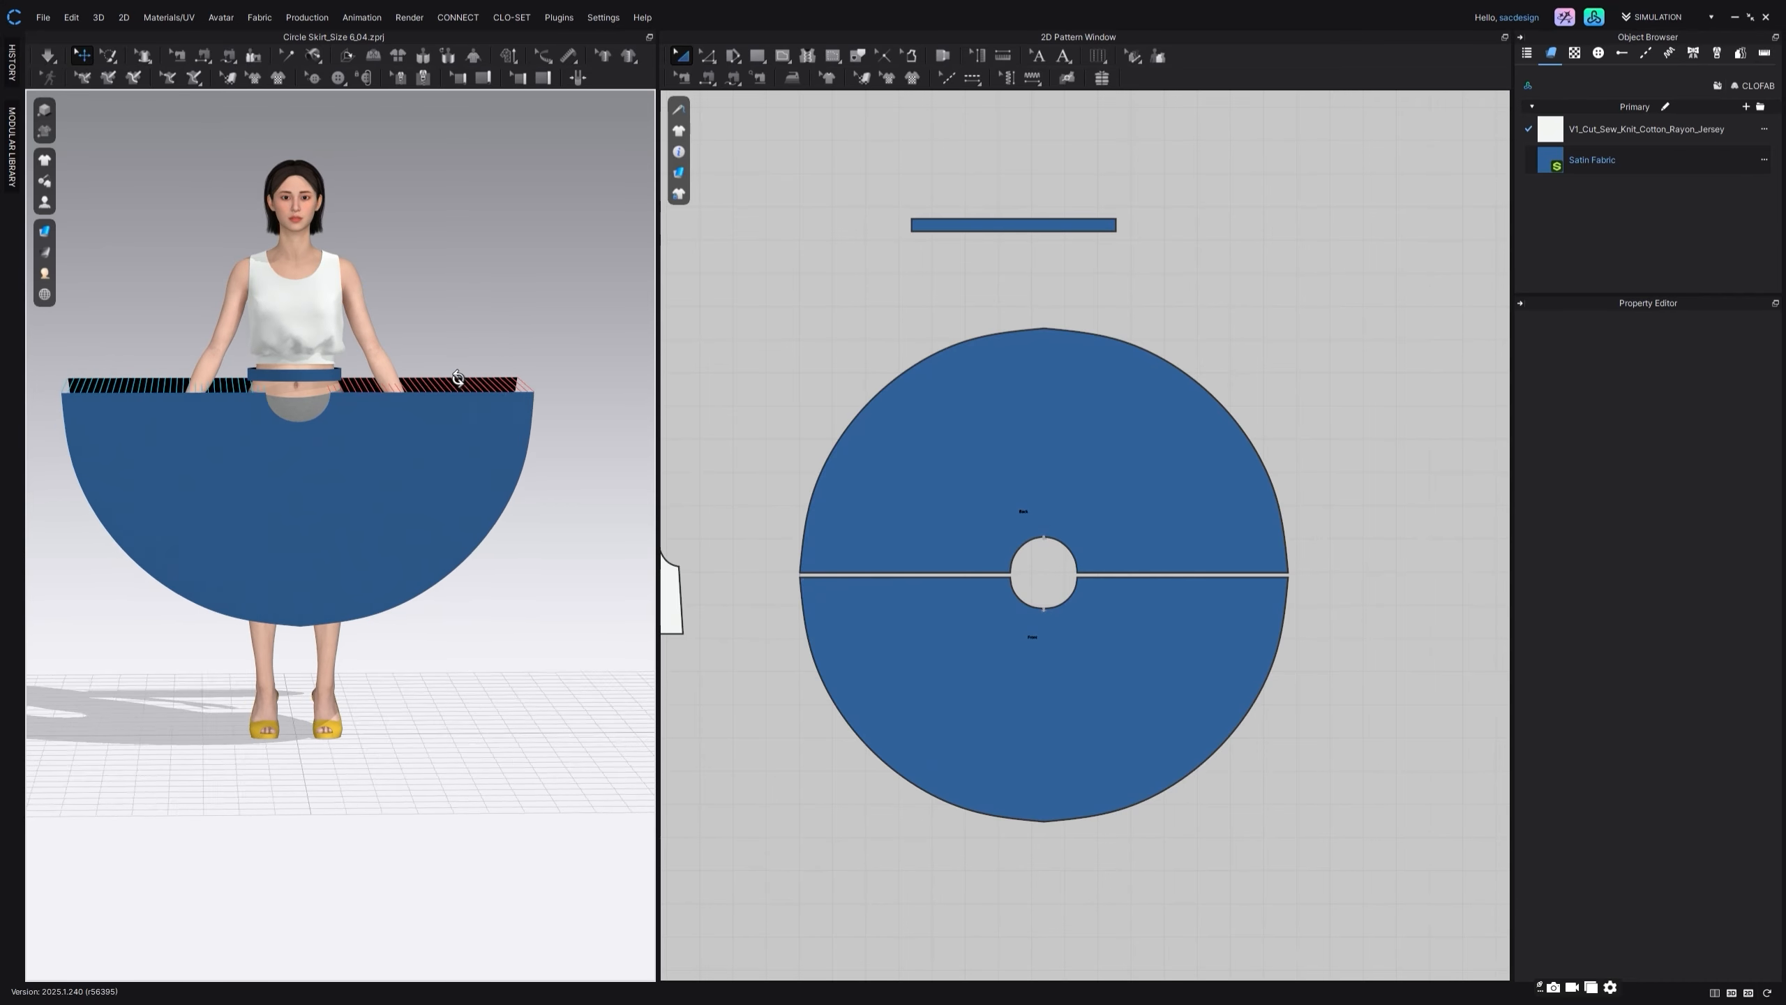
Step: Sew the right half of the waistband's lower edge to the right waist curves of the front and back skirt pieces
scroll(448, 380, up, 2)
middle_drag(349, 361, 369, 361)
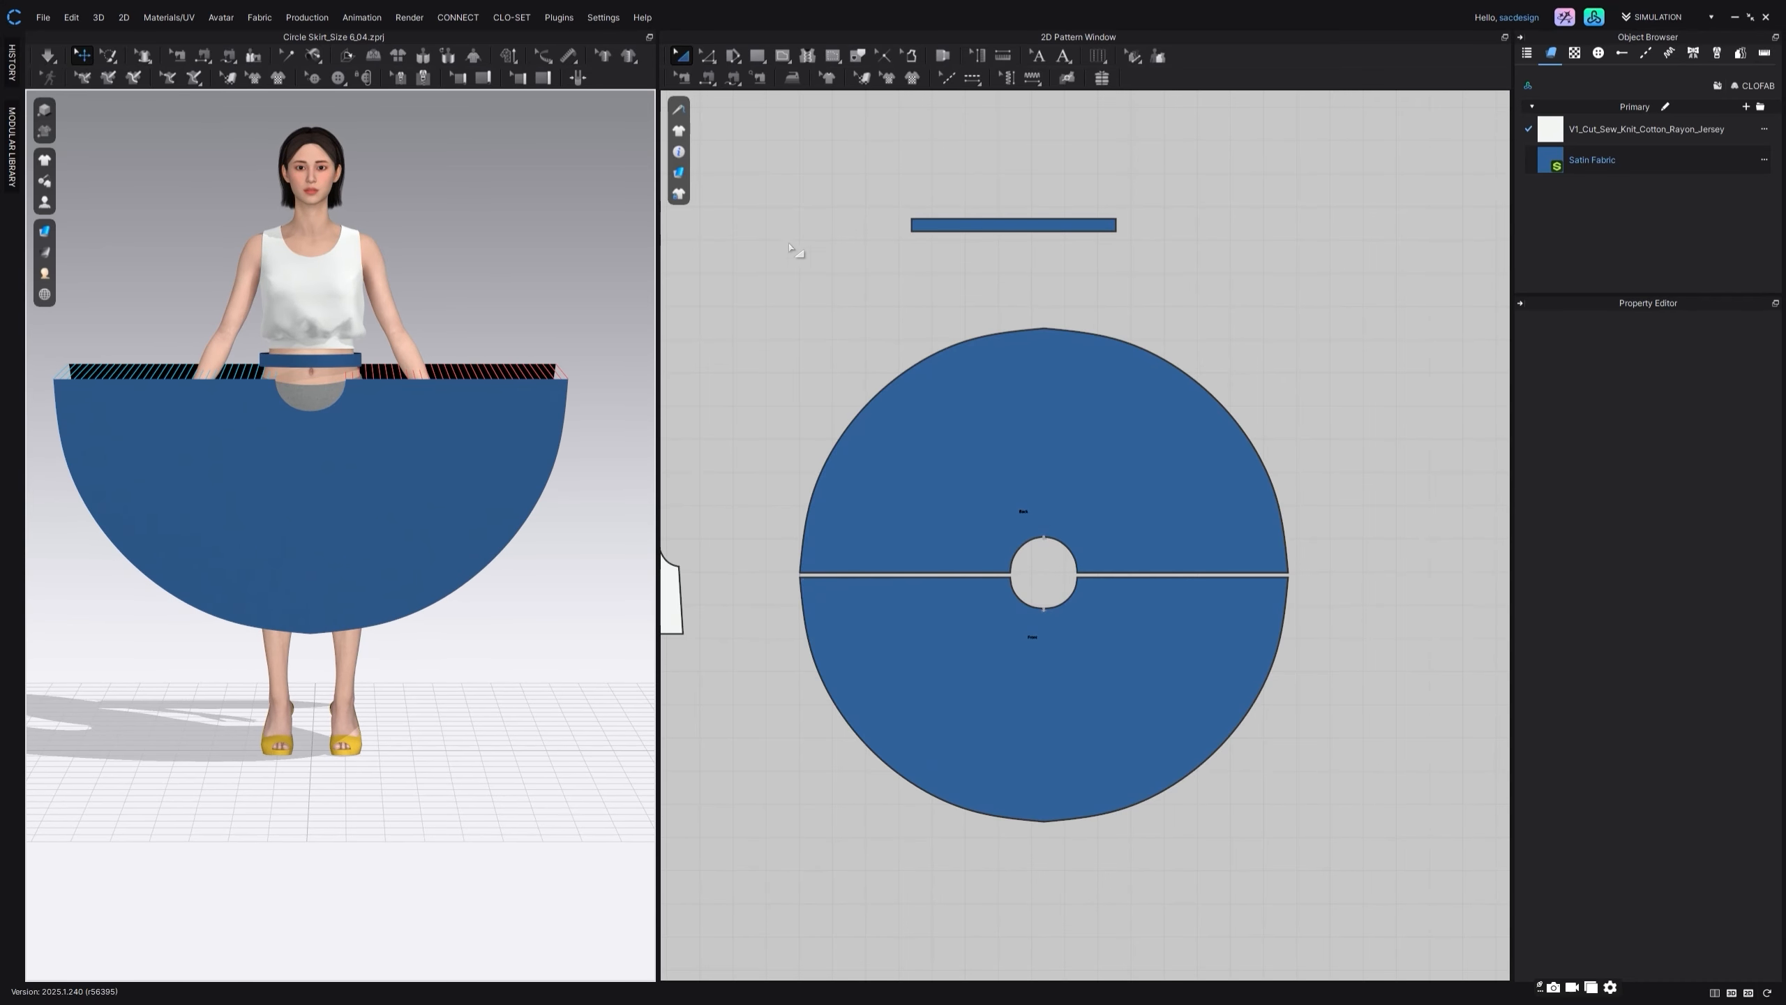
click(732, 78)
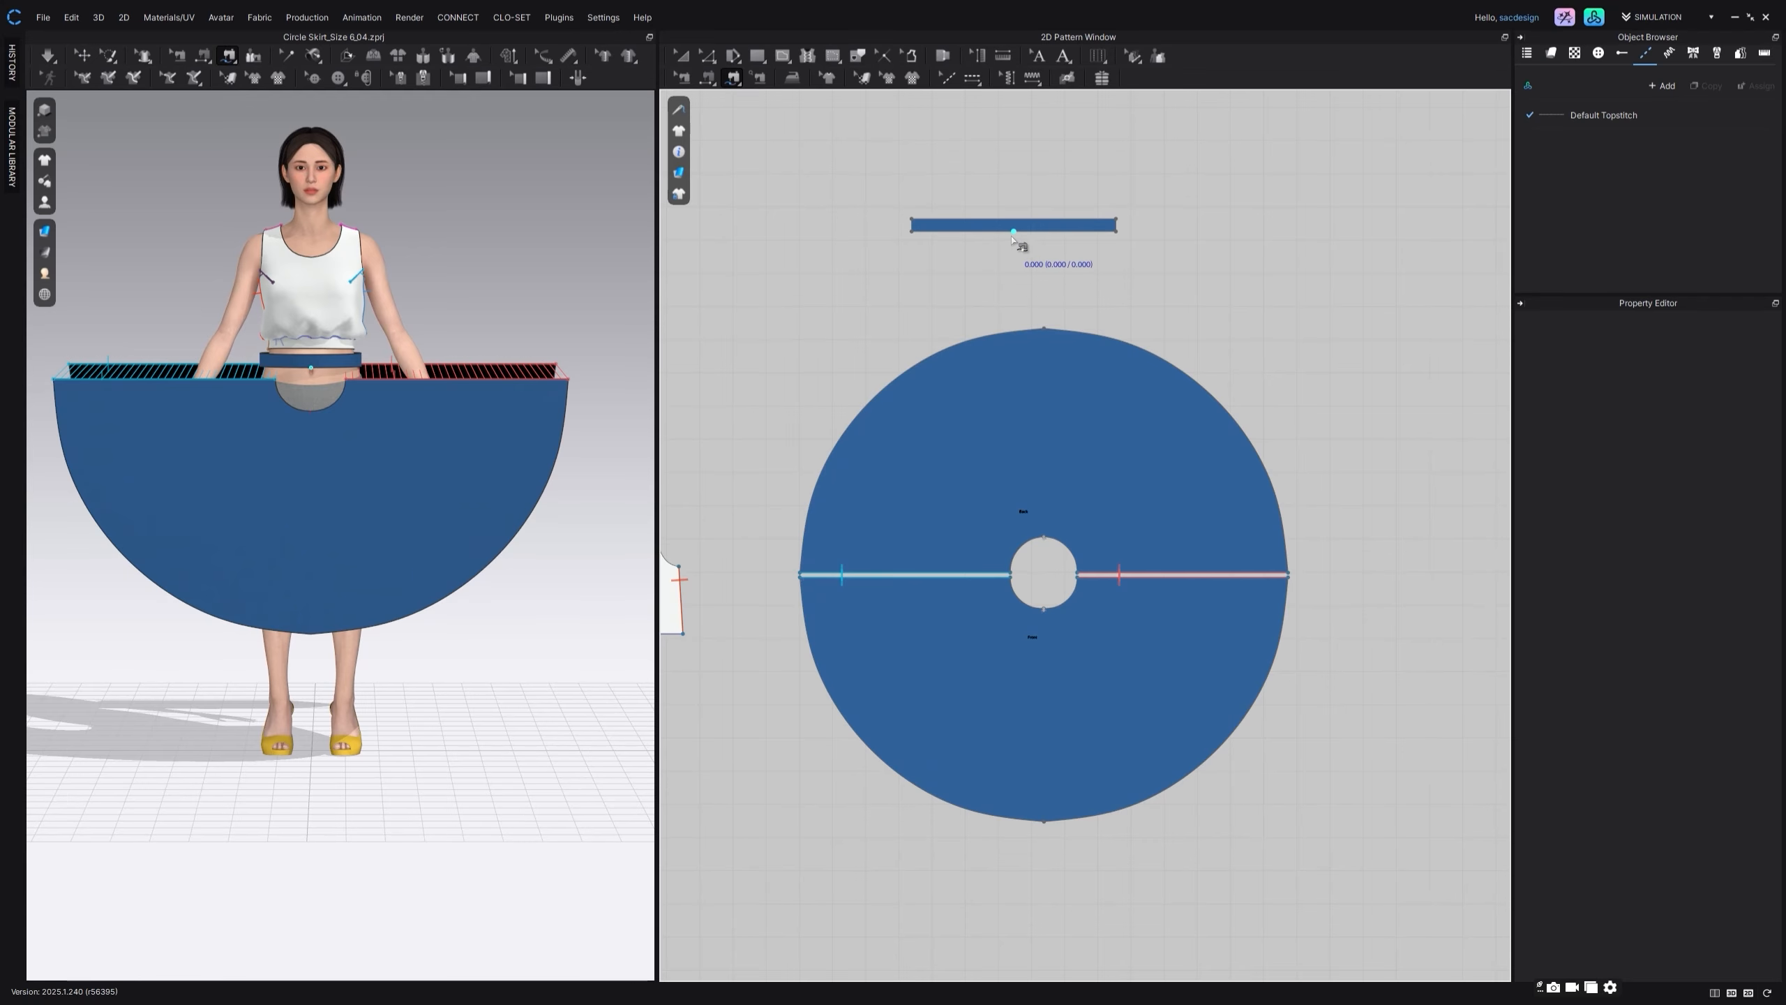
click(1113, 238)
click(1063, 603)
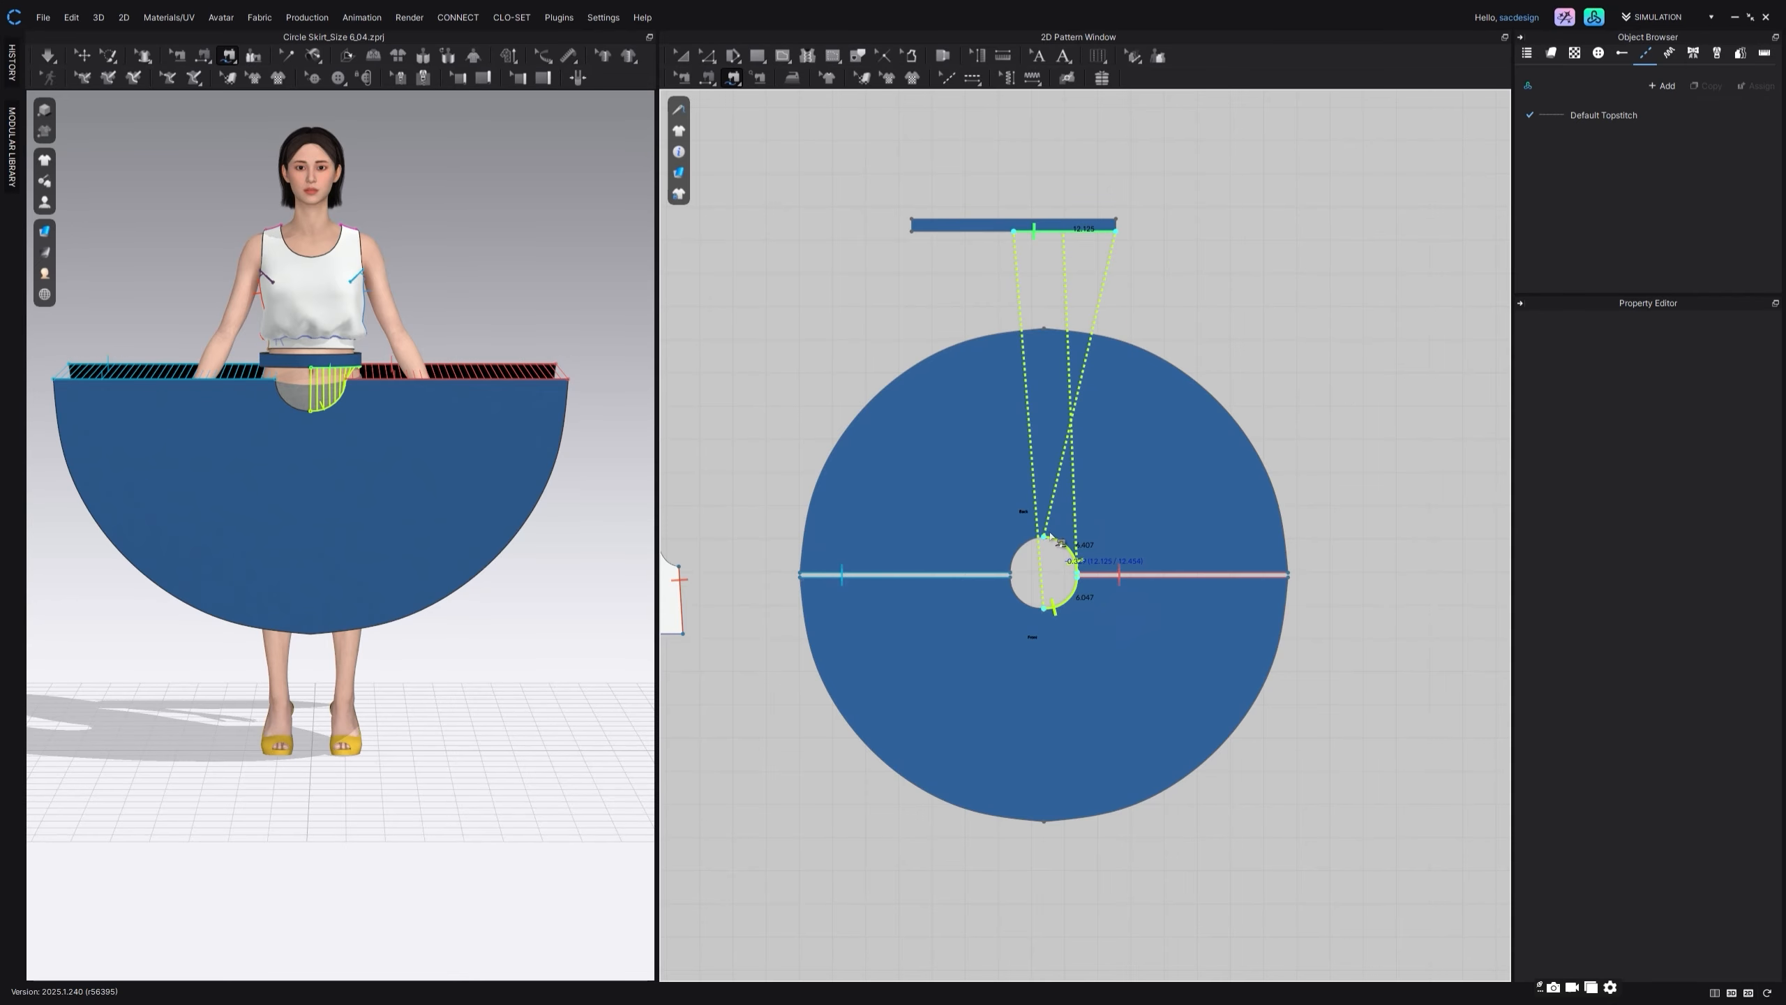
middle_drag(1006, 231, 1008, 235)
key(Return)
Step: Sew the left half of the waistband's lower edge to the left waist curves of the front and back skirt pieces
click(1015, 240)
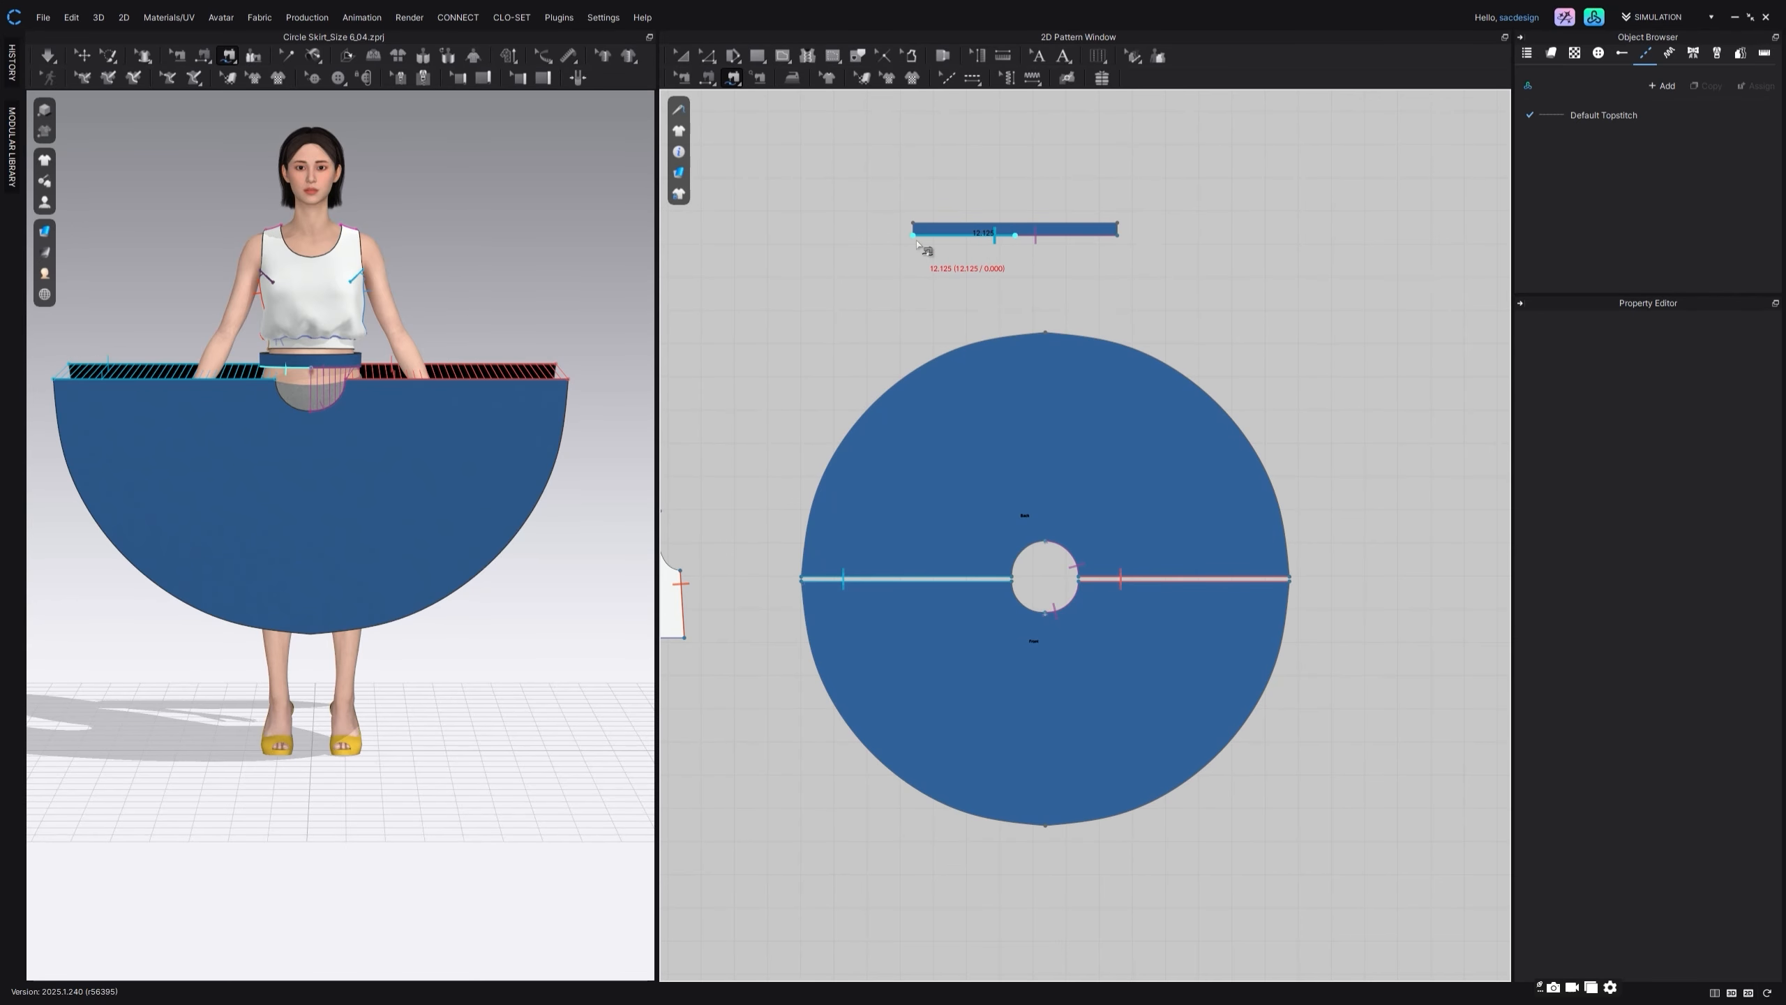
click(1044, 614)
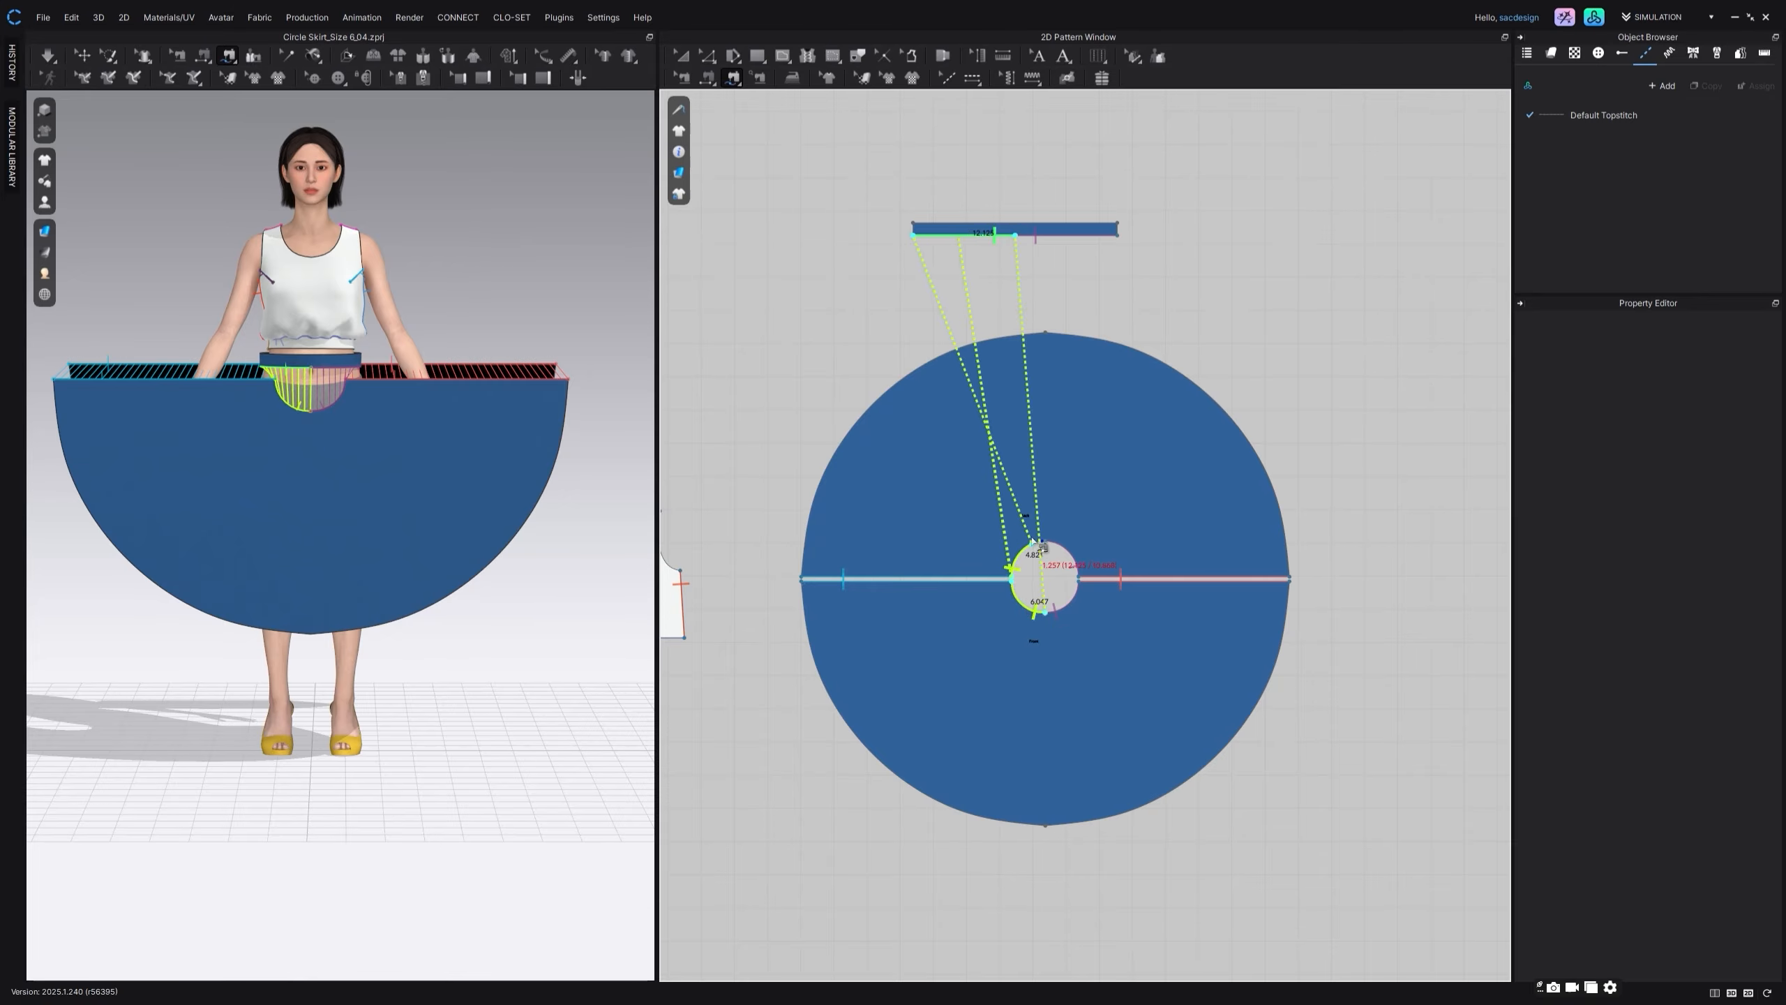
click(1041, 539)
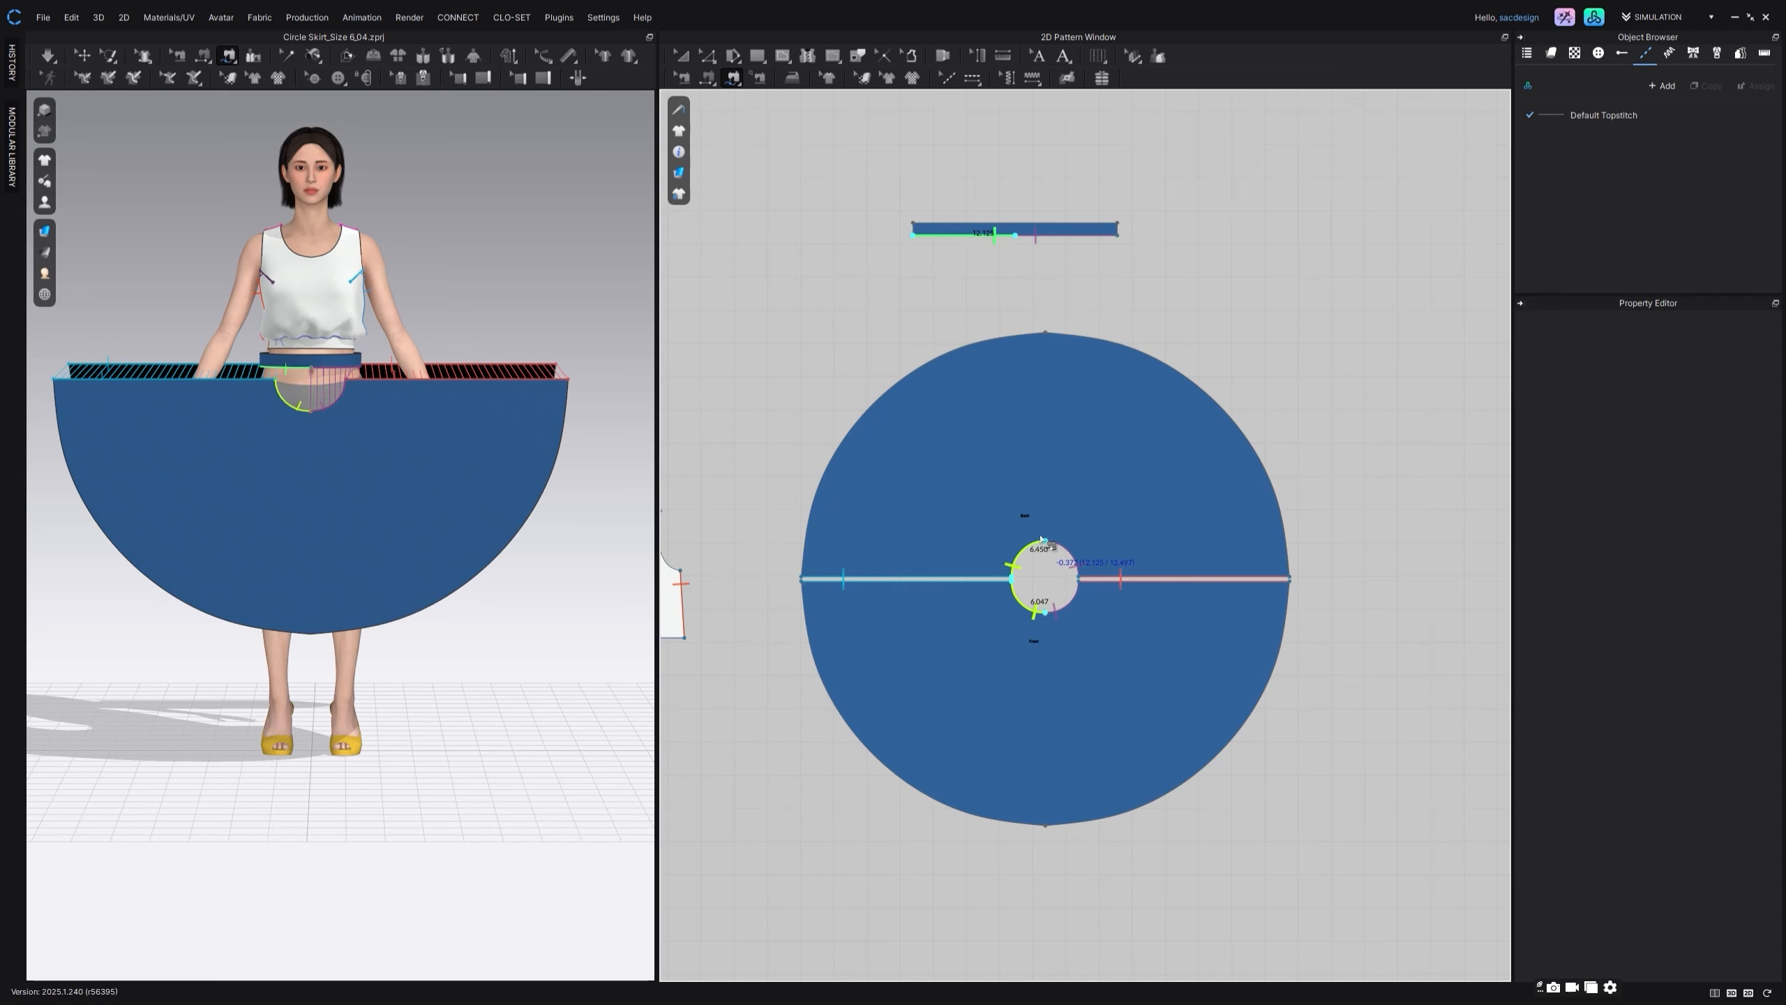
scroll(1047, 546, up, 5)
middle_drag(1087, 552, 1157, 564)
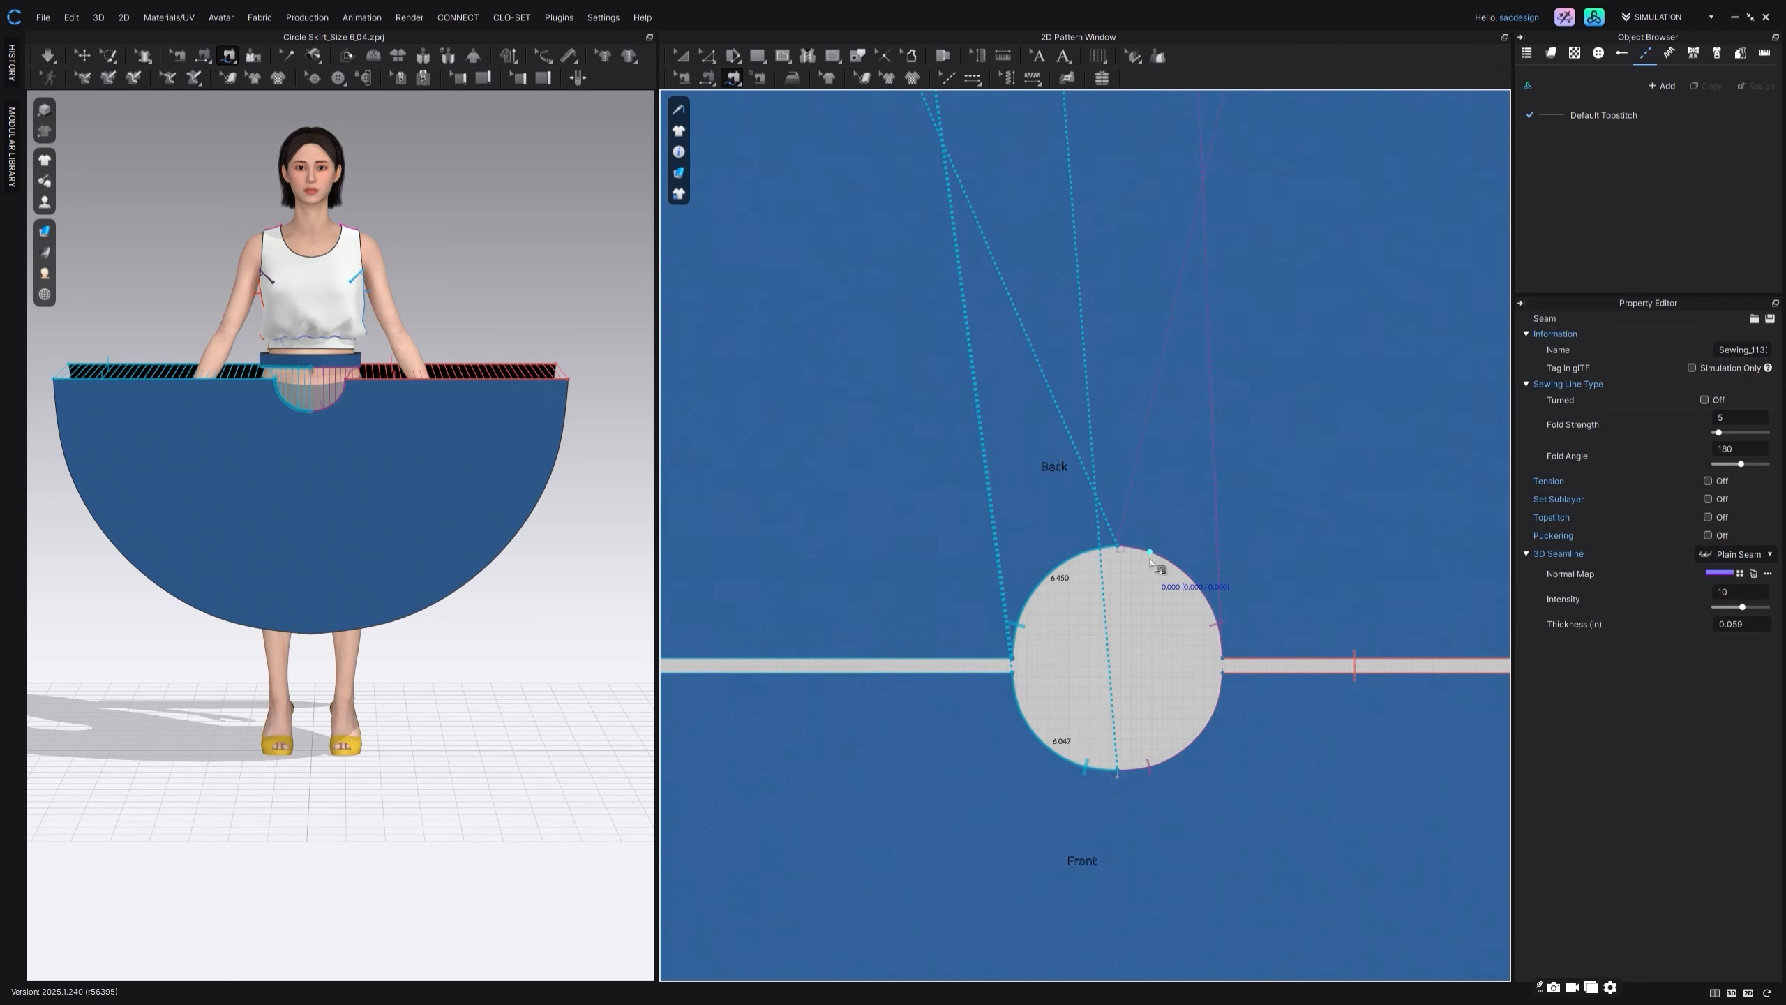
Step: Adjust the end of the left waistband seam to the centre point of the back waist curve
click(683, 78)
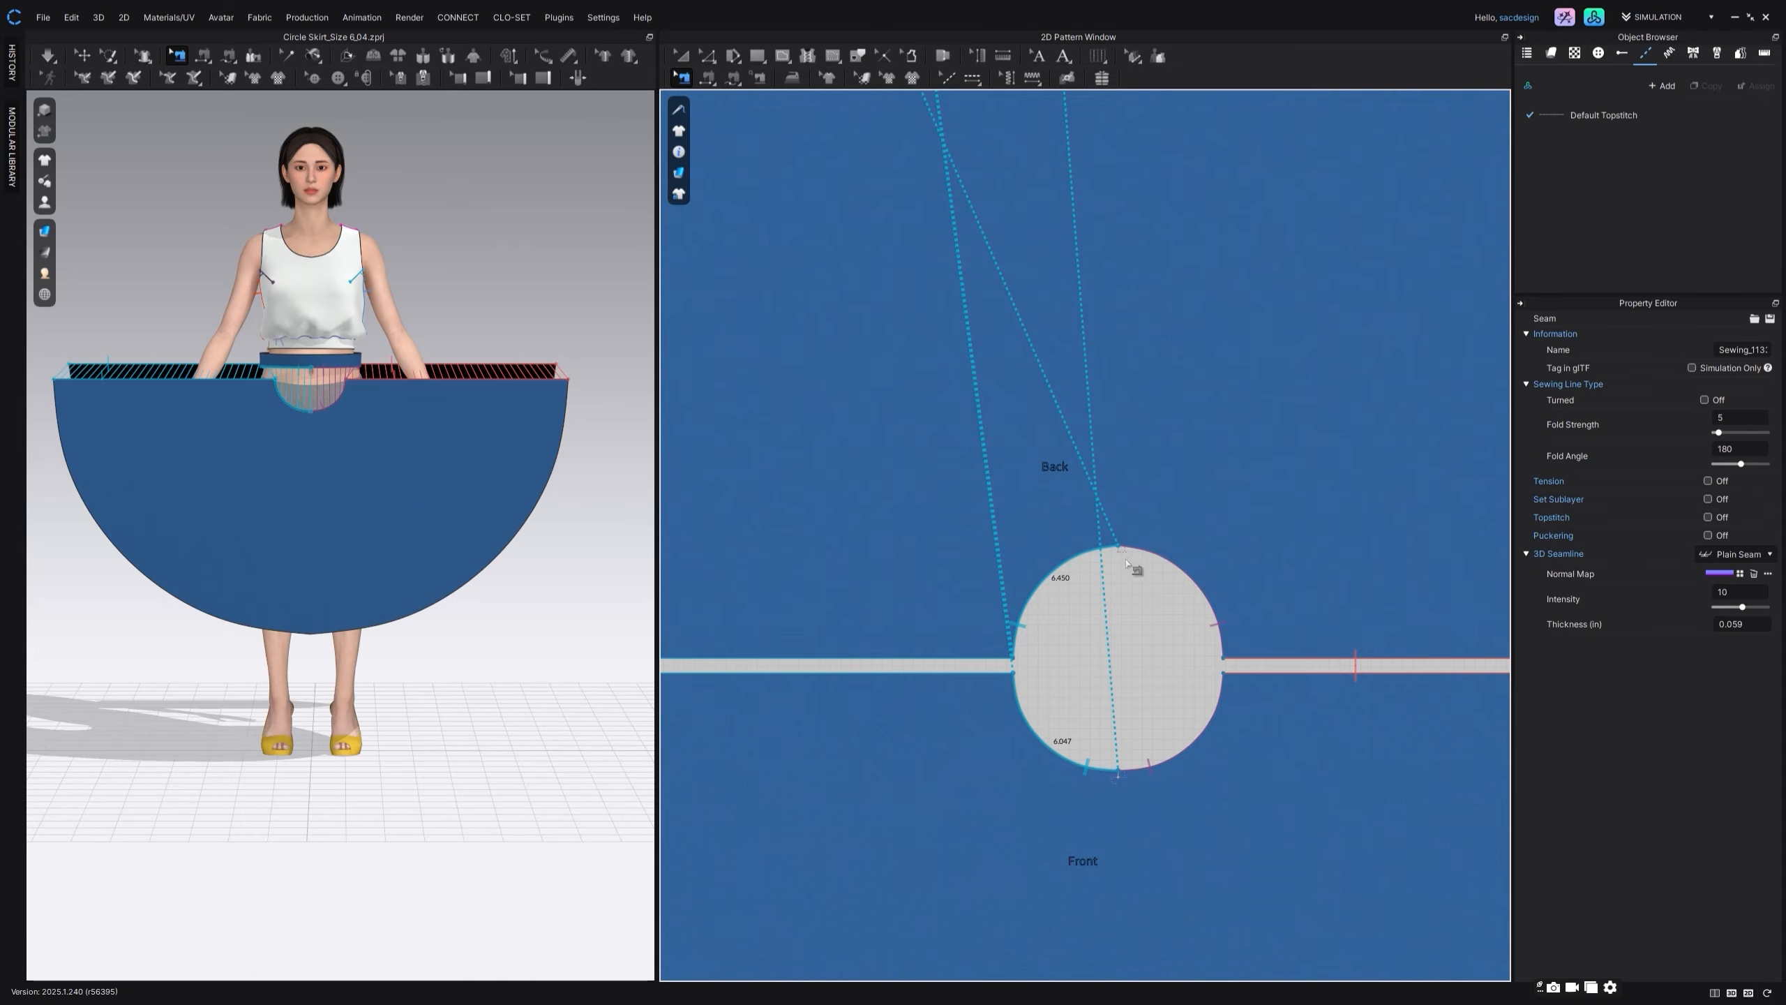
drag(1120, 547, 1119, 547)
scroll(1106, 539, down, 5)
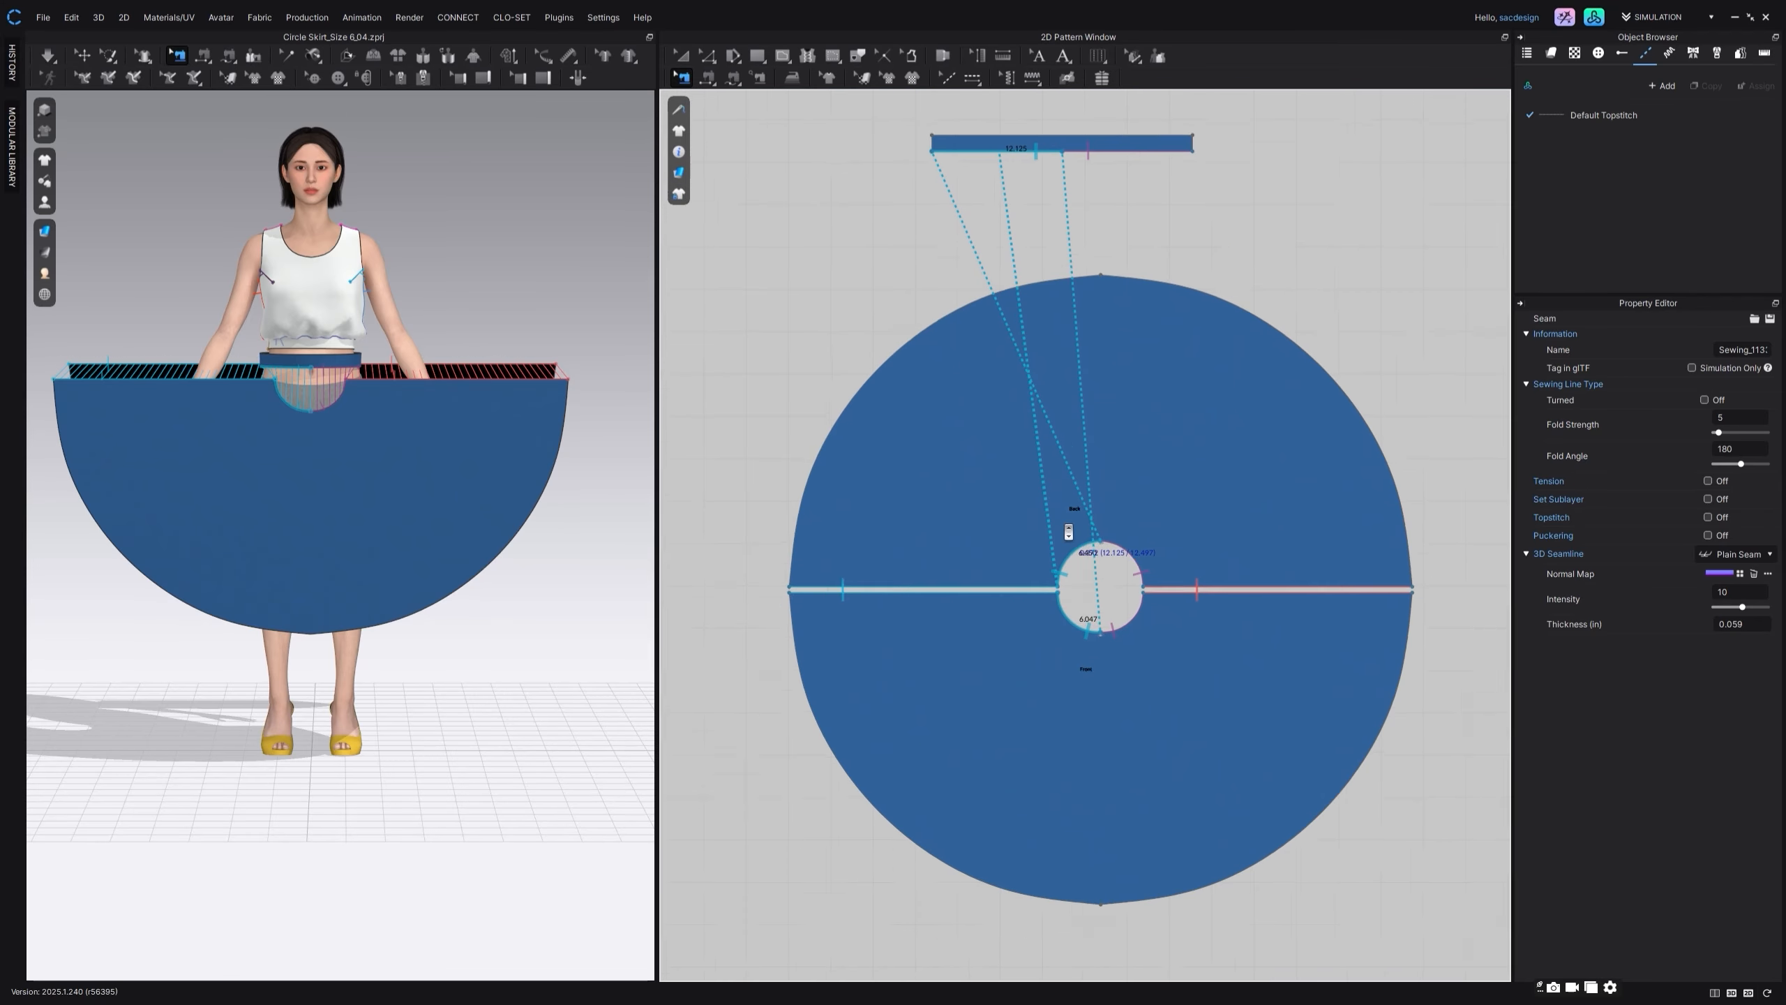
Step: Sew the waistband's two short ends together
scroll(1054, 520, down, 3)
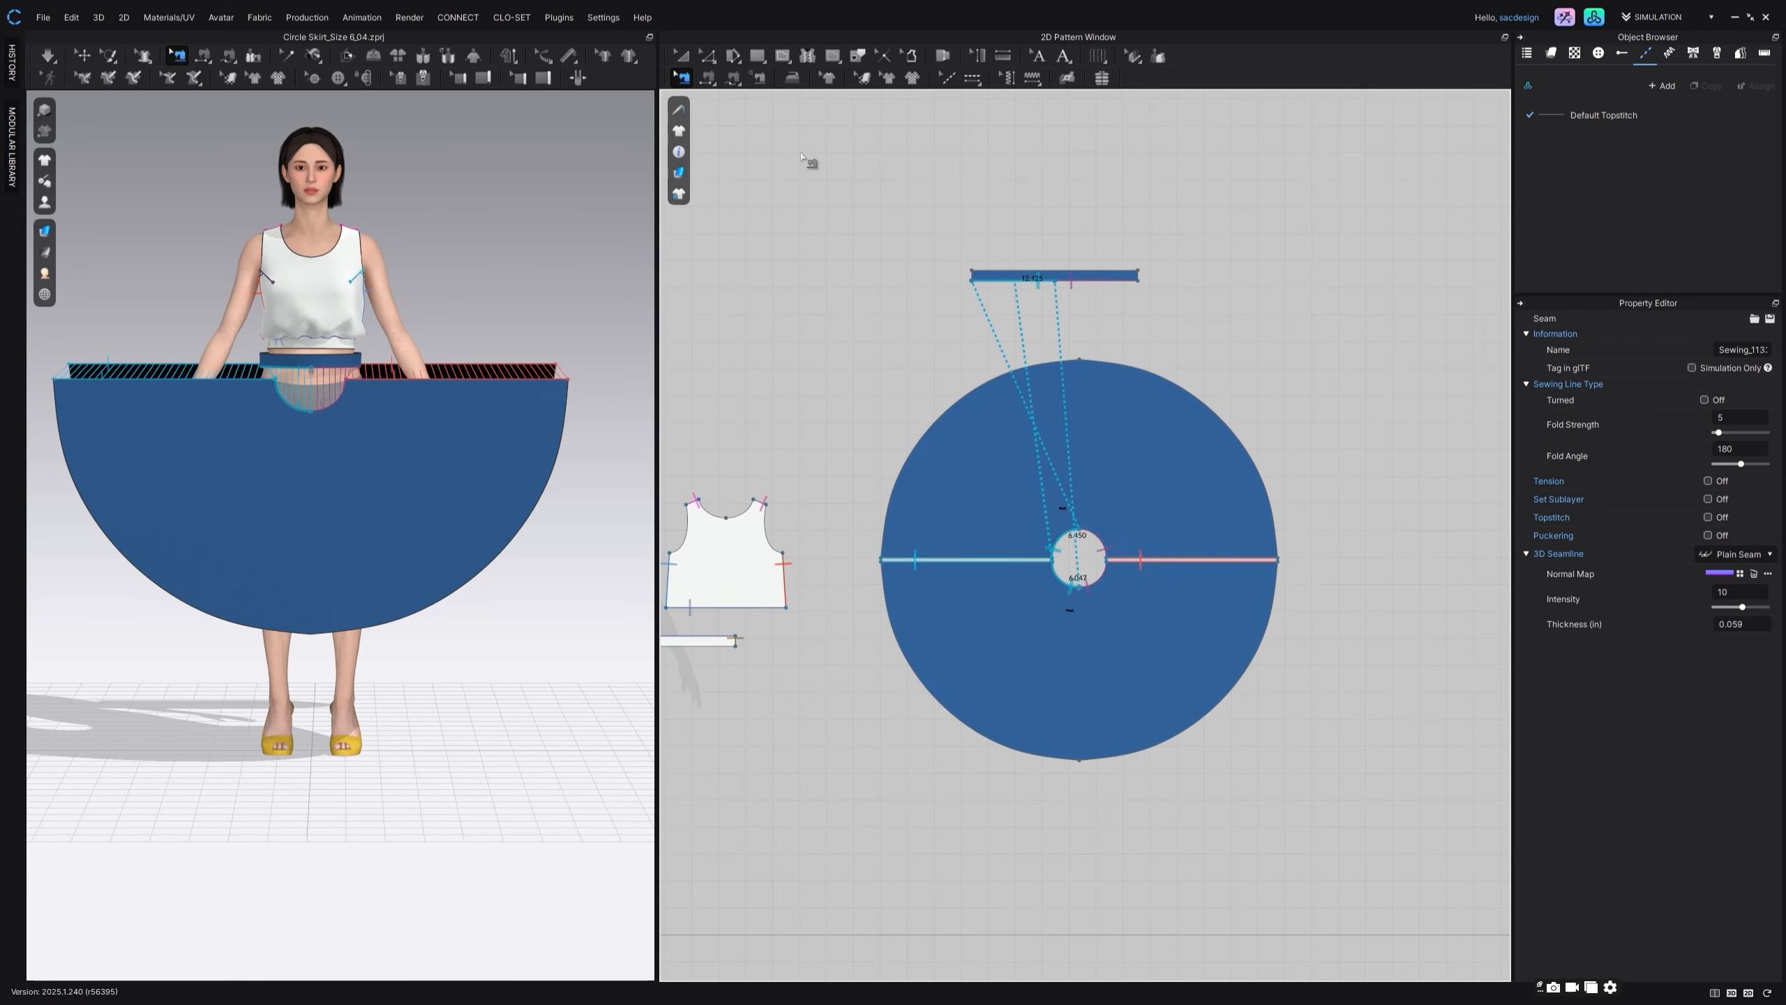
click(733, 79)
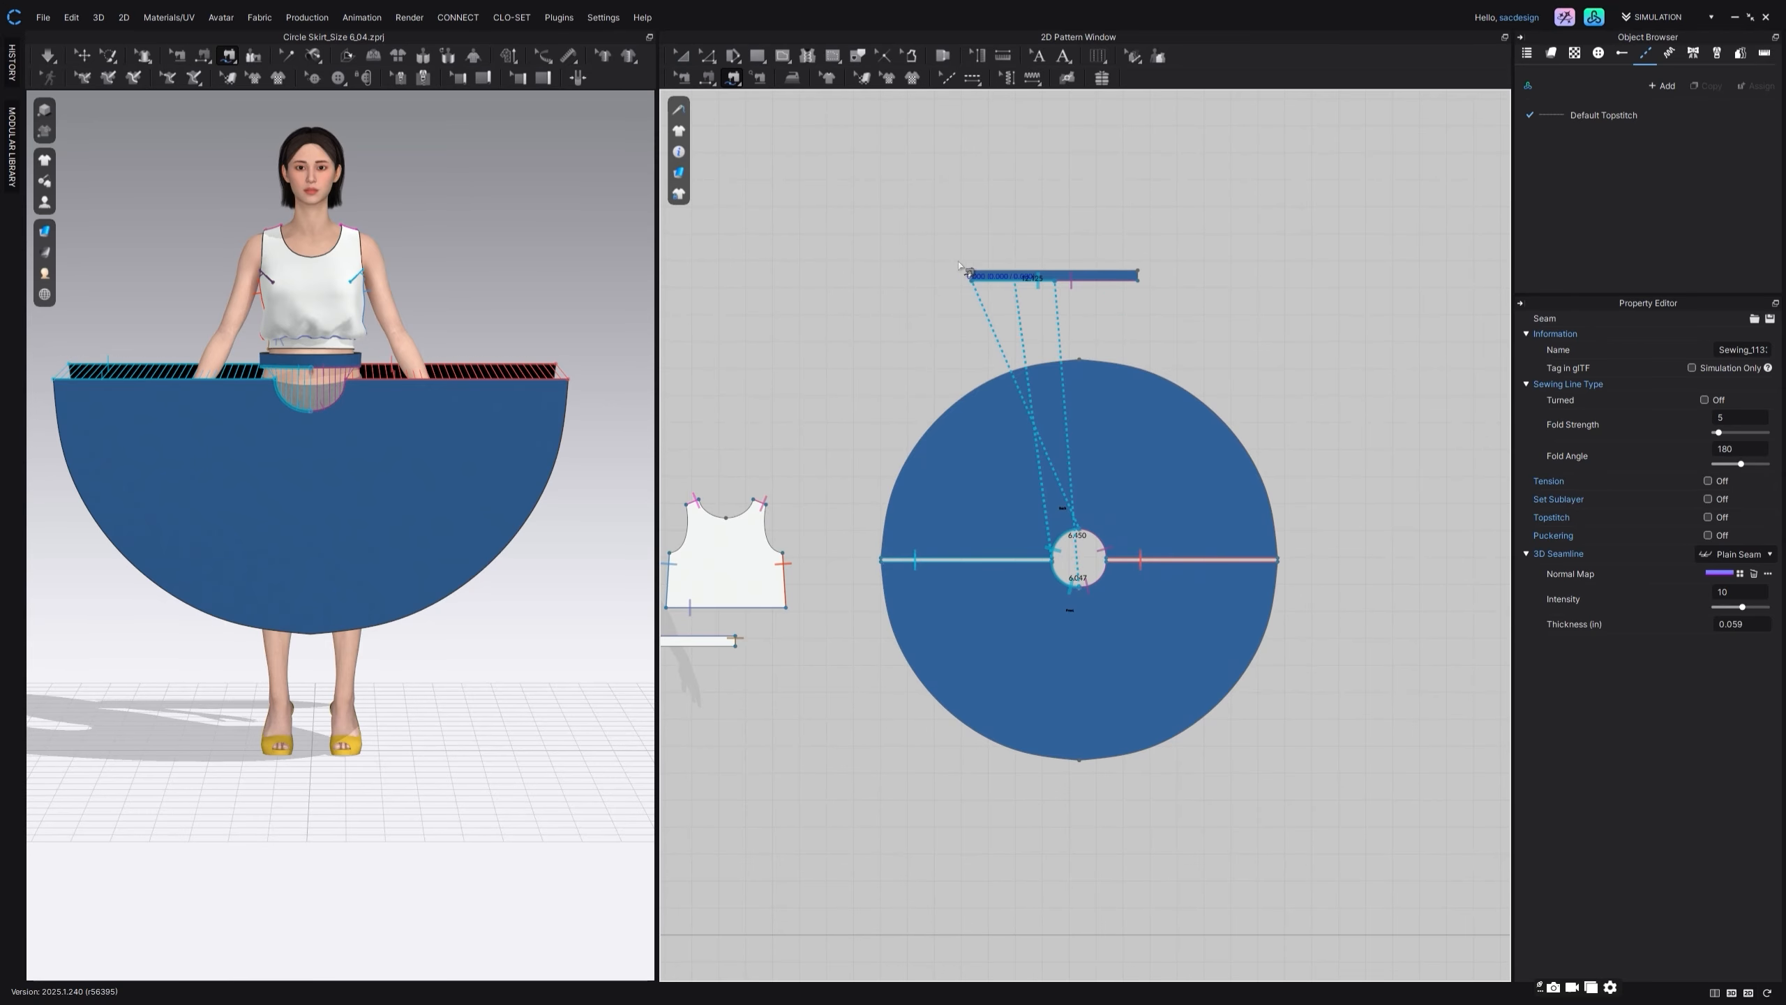
click(1138, 281)
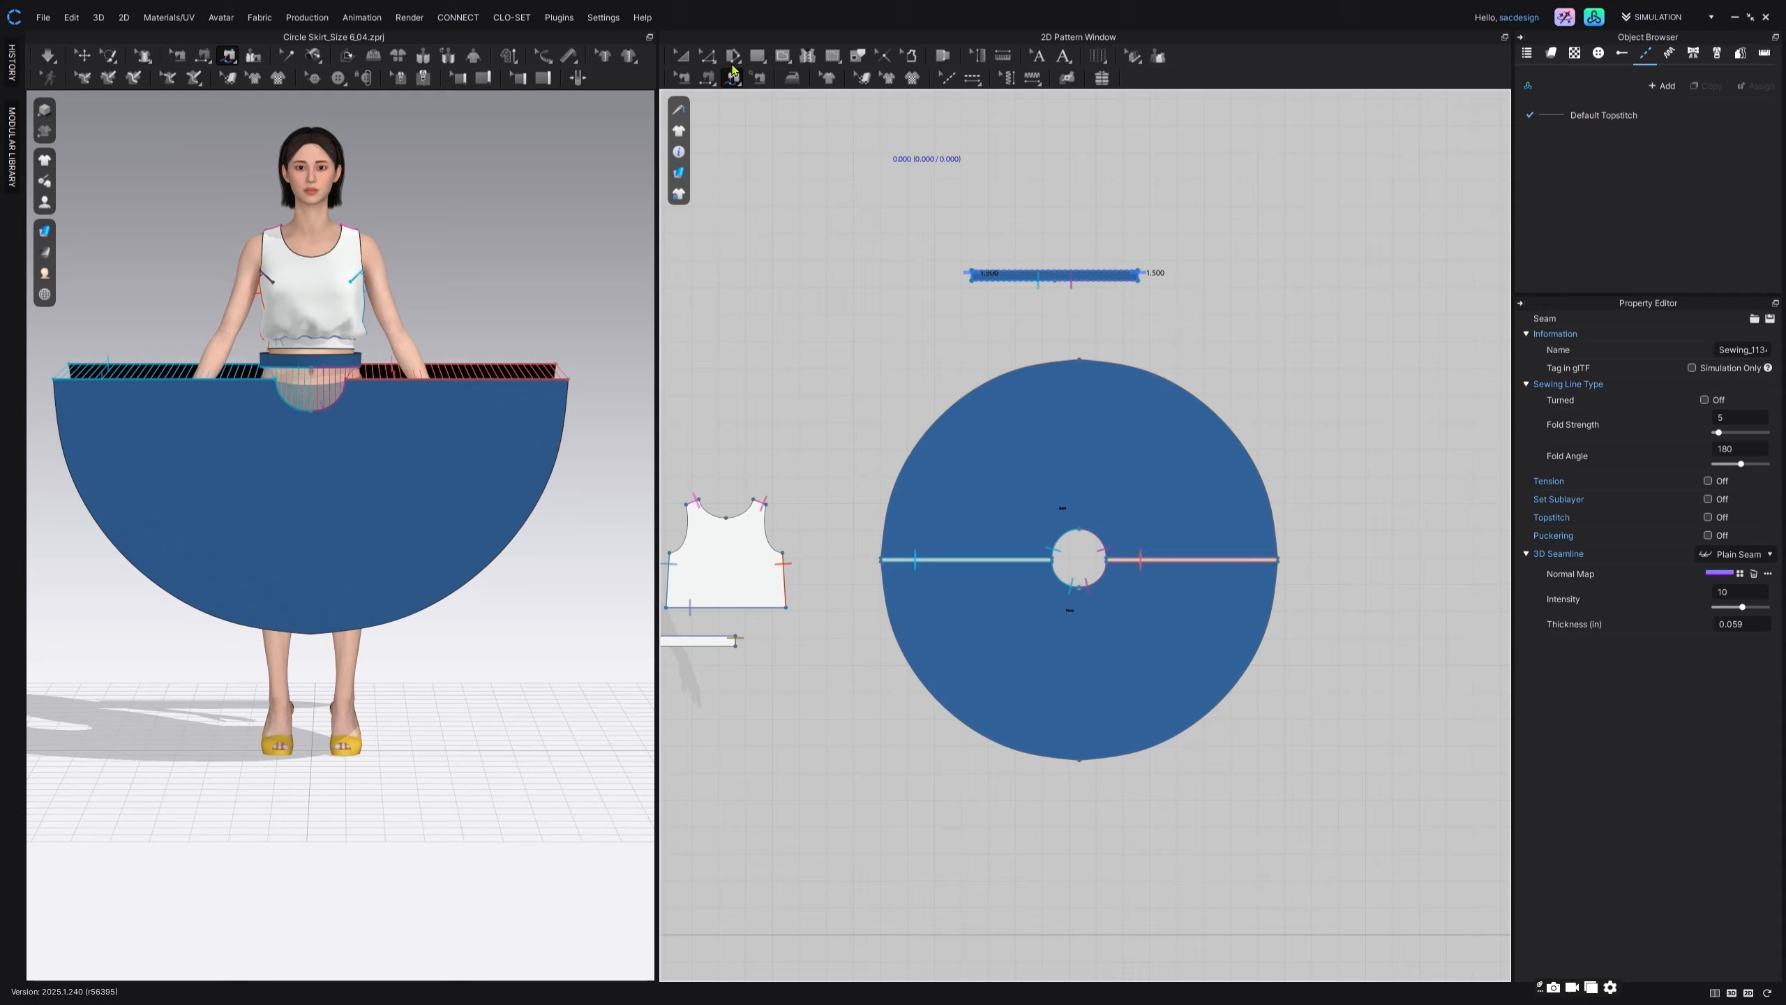
click(682, 56)
Step: Deactivate the avatar's arms and run the simulation to drape the skirt
right_drag(591, 350, 551, 359)
right_drag(541, 563, 1, 461)
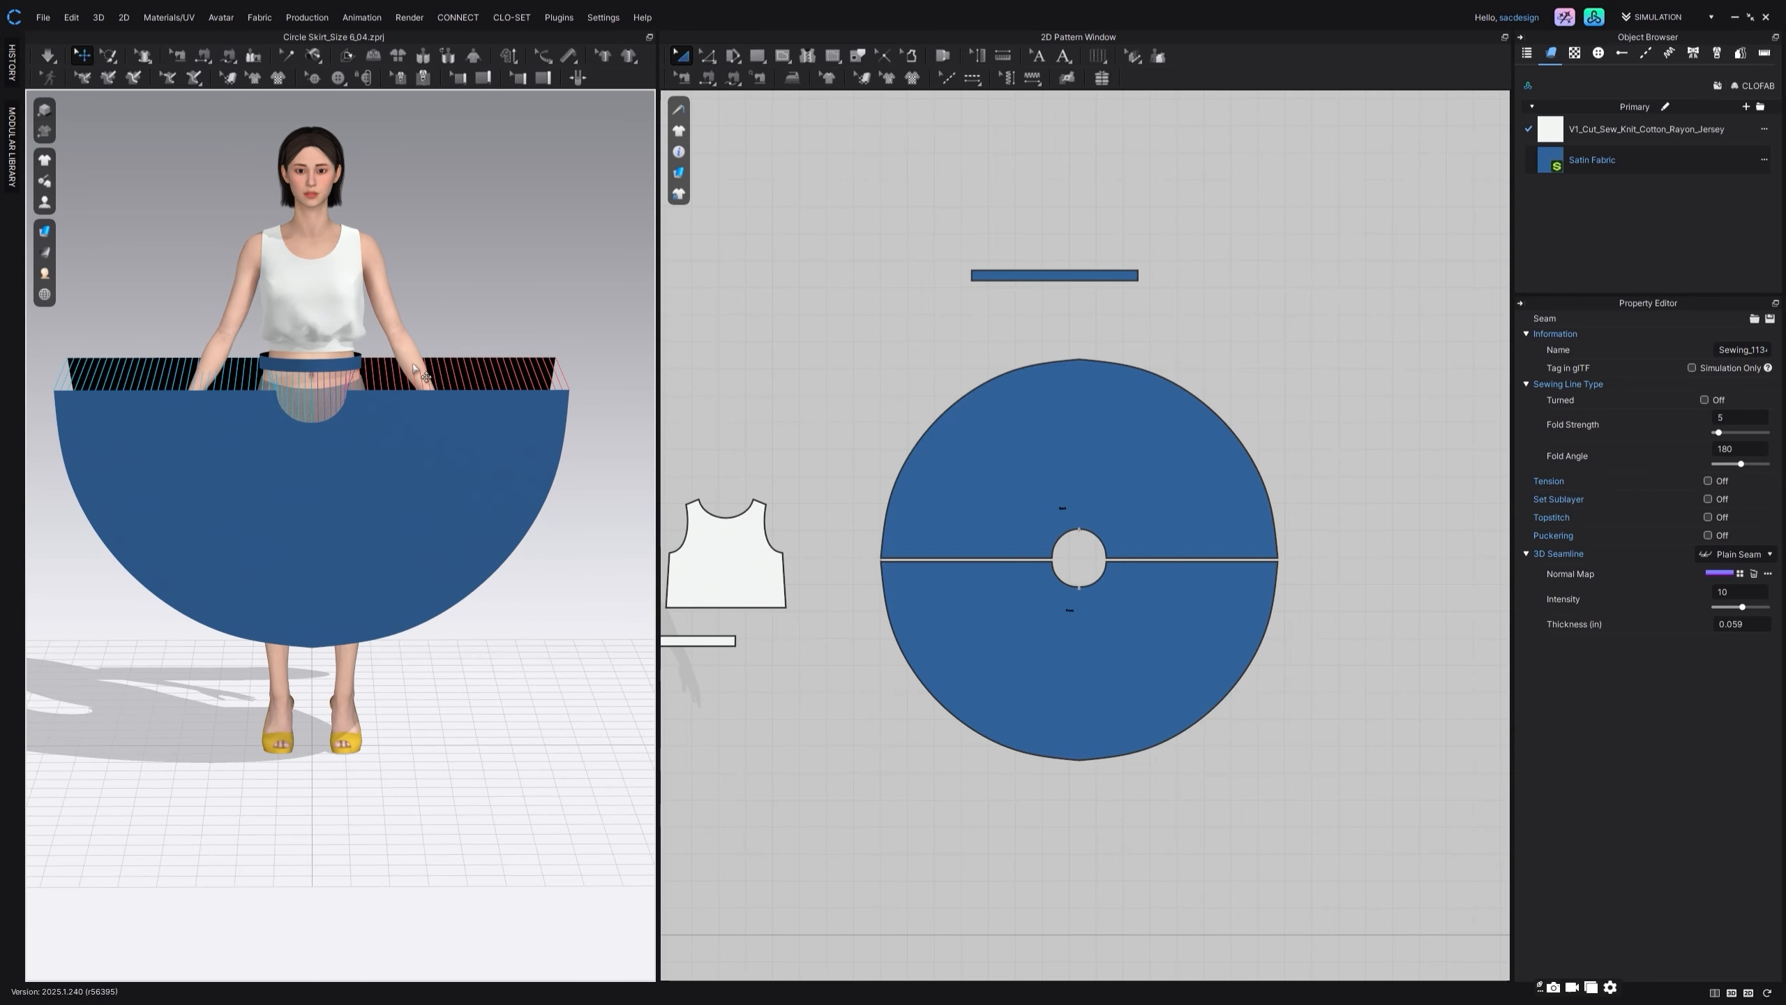
click(391, 318)
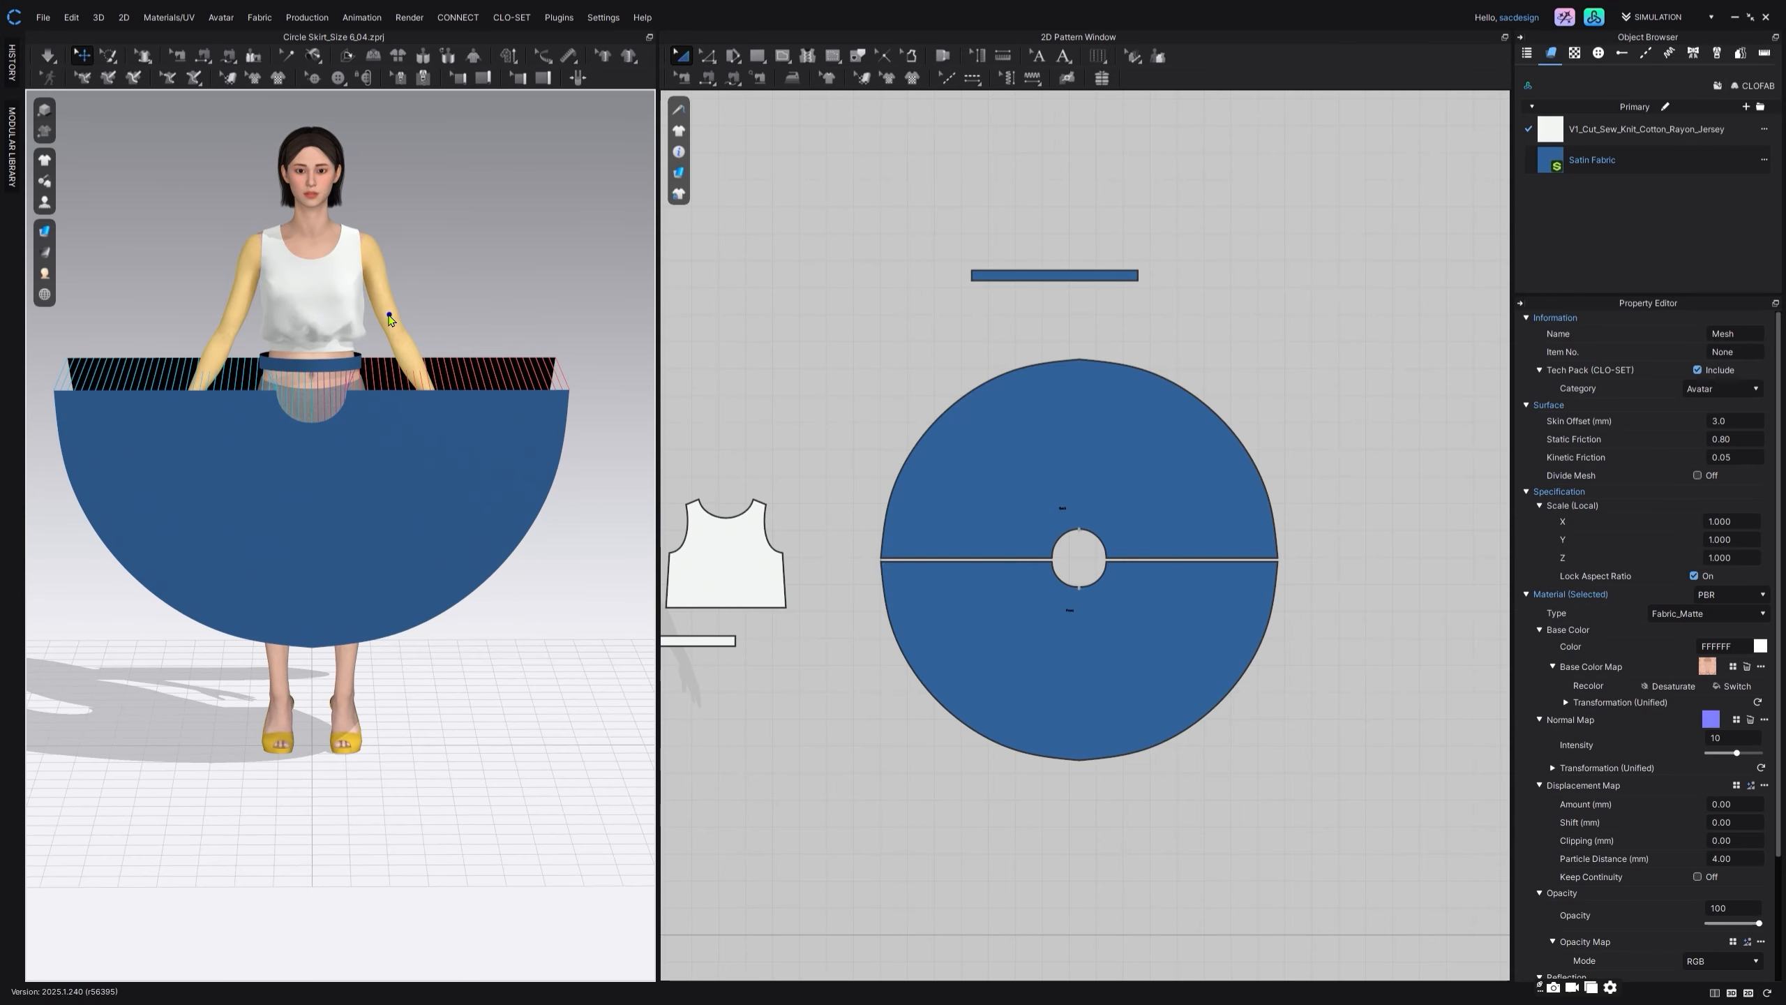
right_click(389, 316)
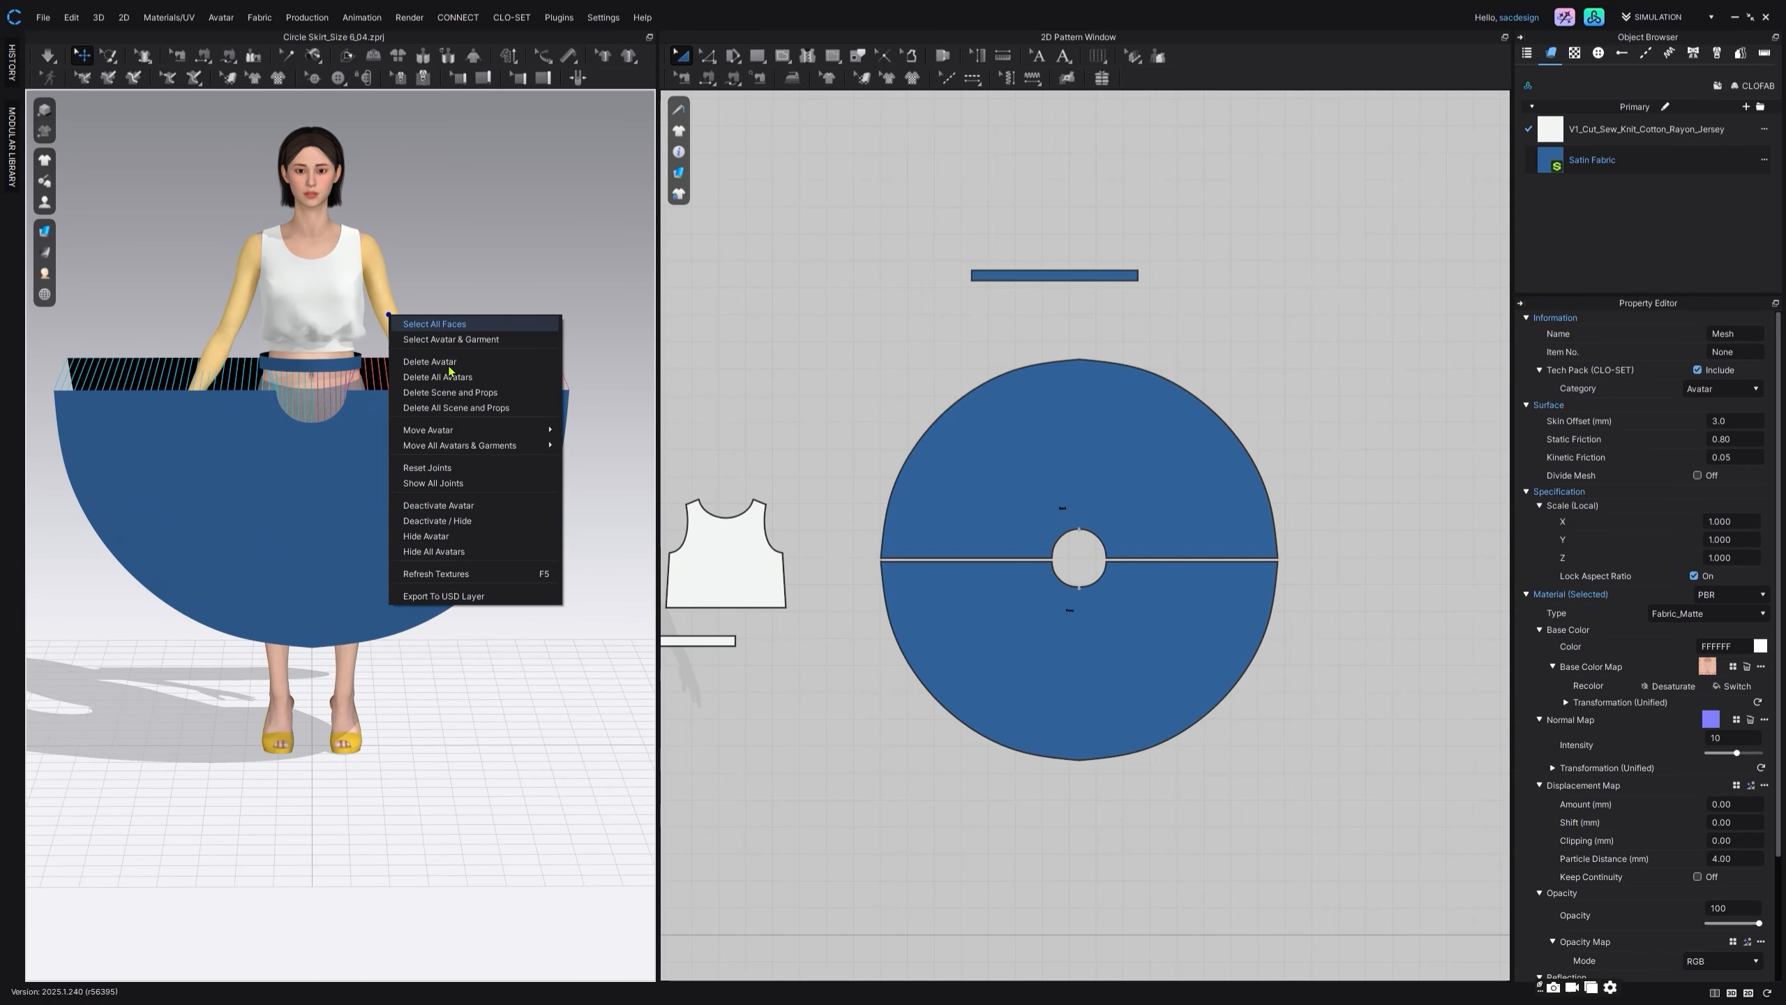
click(494, 505)
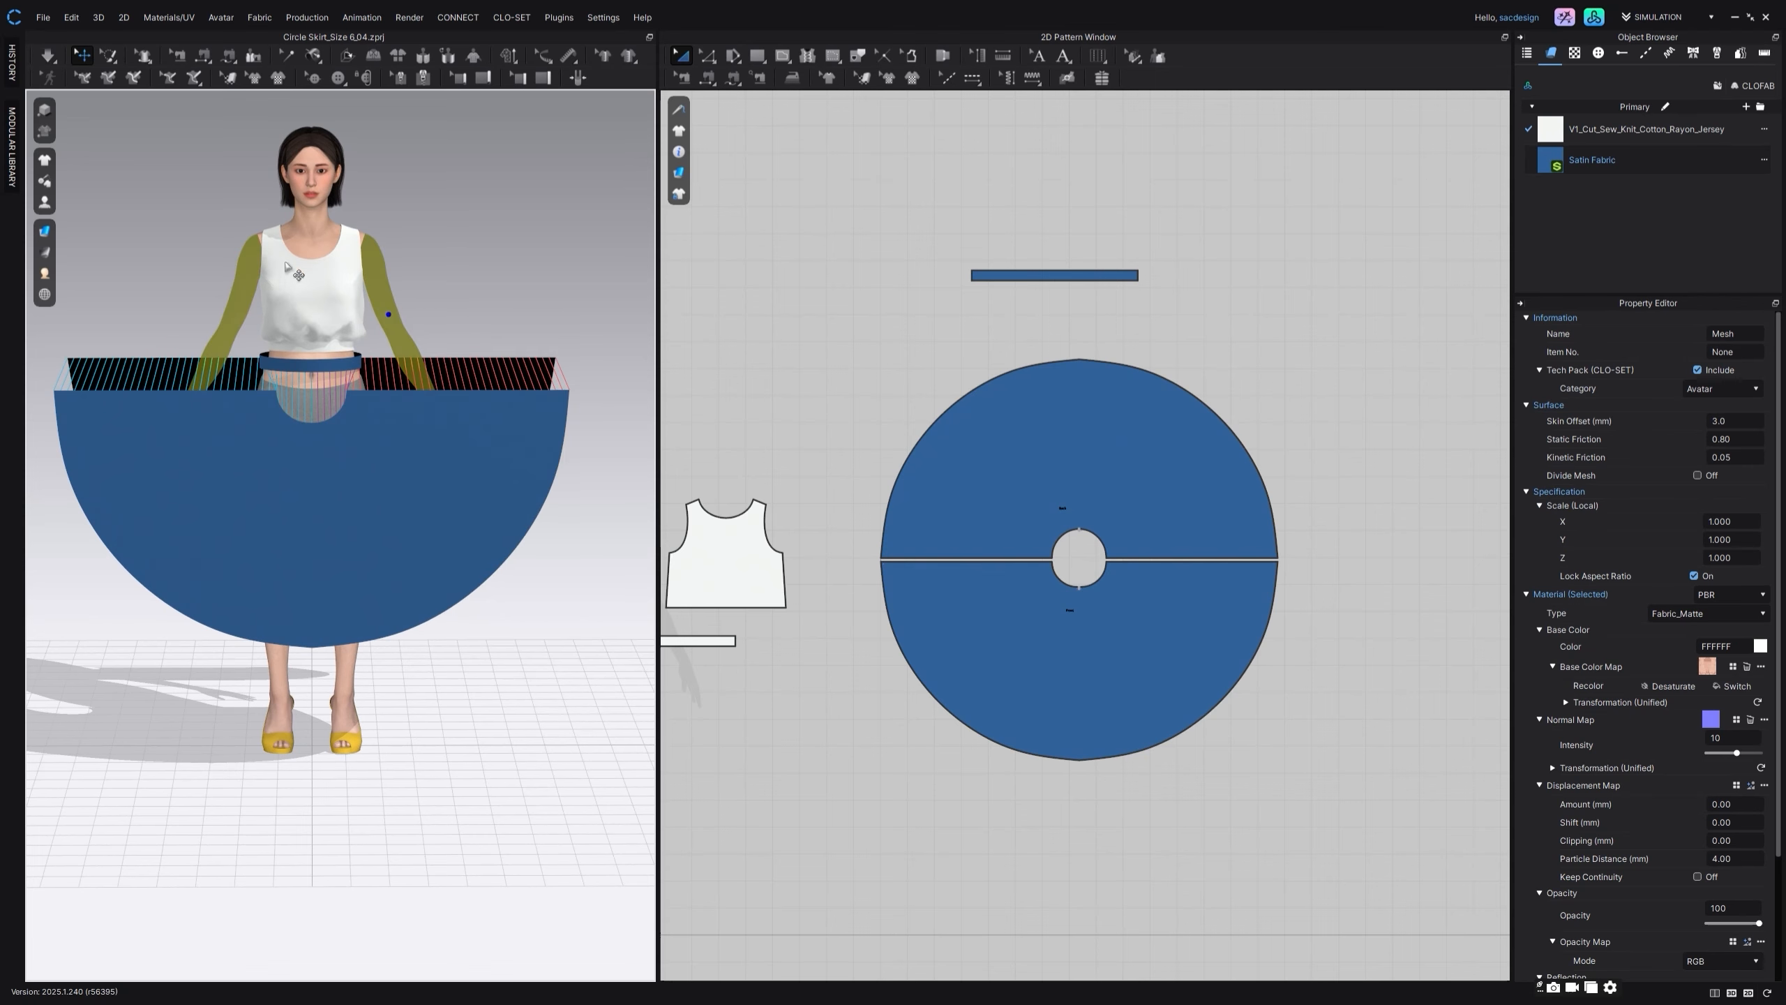
click(50, 59)
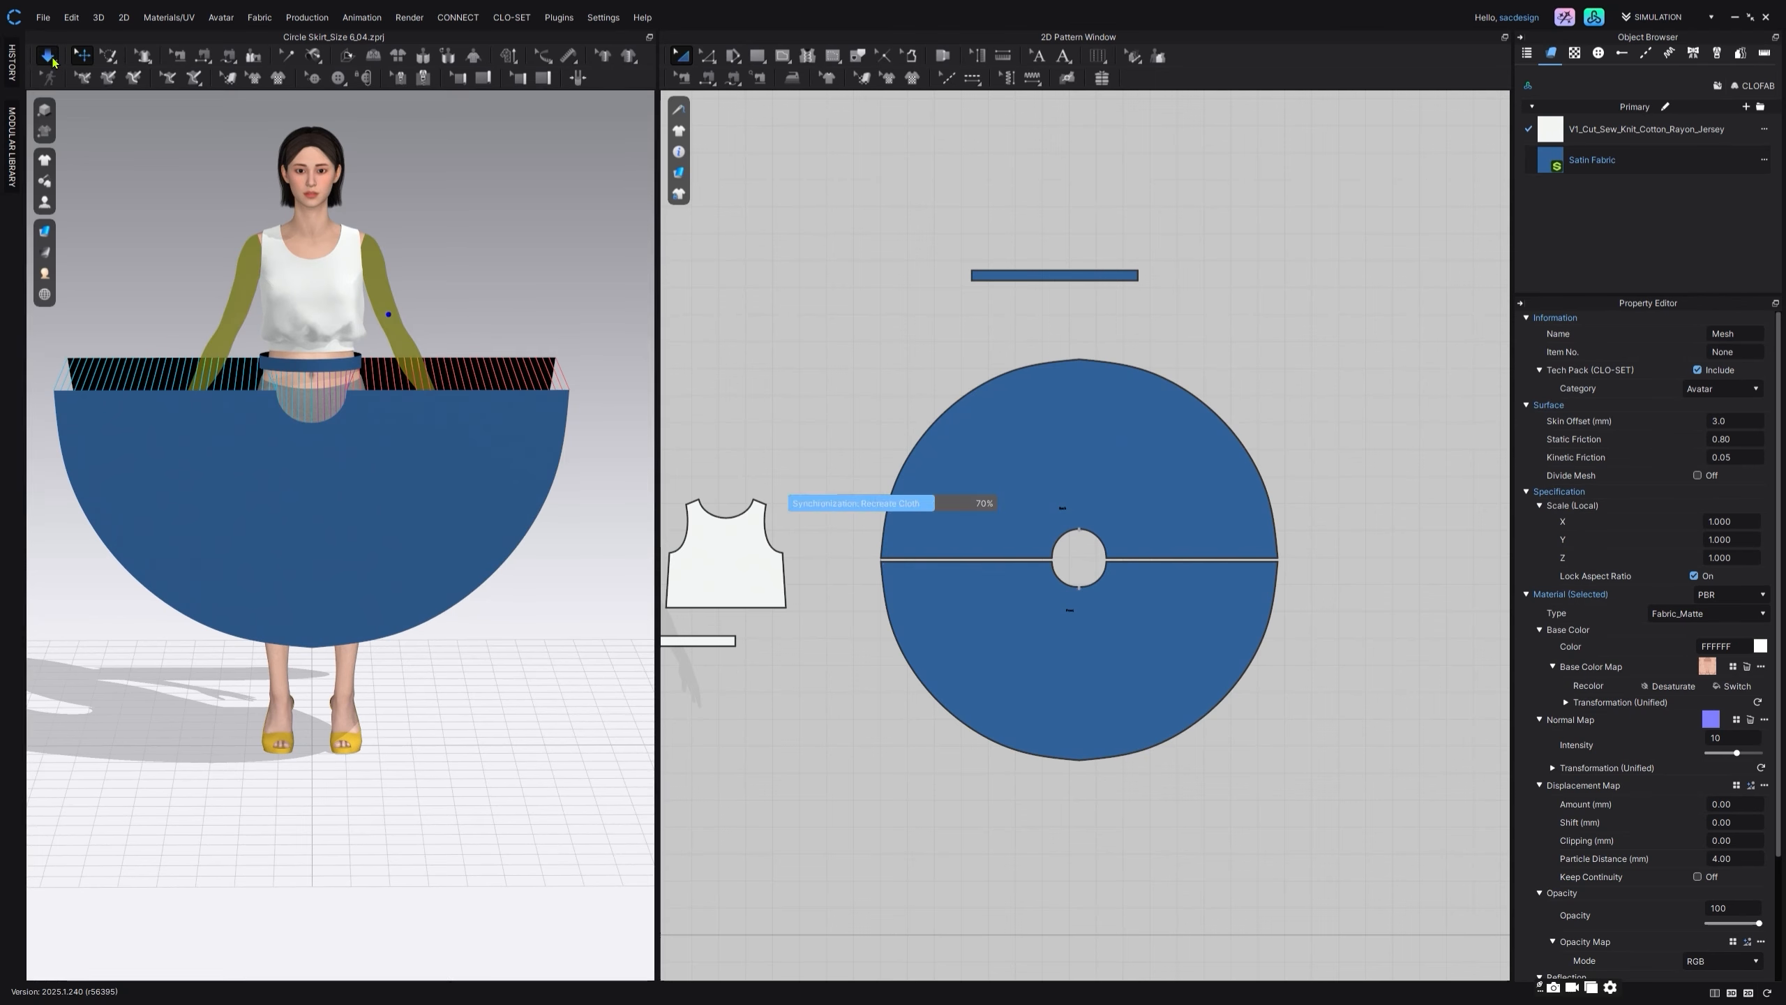
Step: Reactivate the avatar's arms and pull the draped skirt outward at its sides to even out the folds
right_click(422, 386)
click(499, 577)
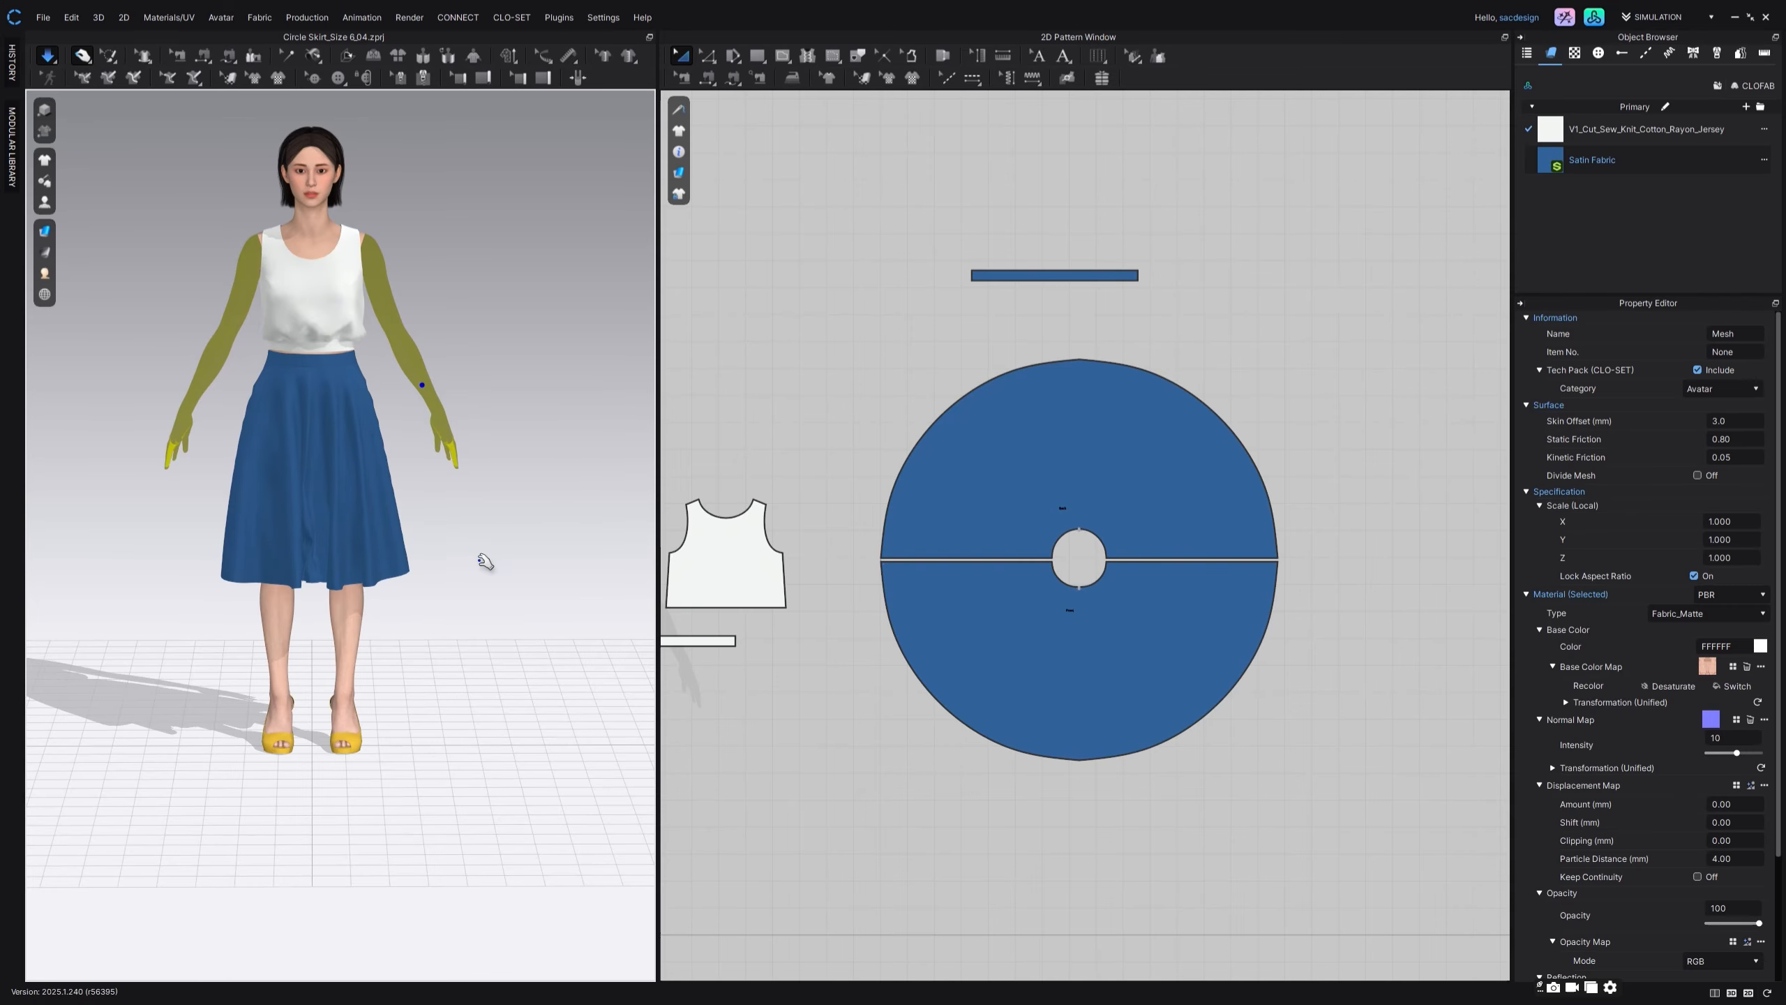
drag(381, 559, 450, 541)
drag(265, 539, 200, 539)
click(443, 523)
right_drag(363, 521, 410, 487)
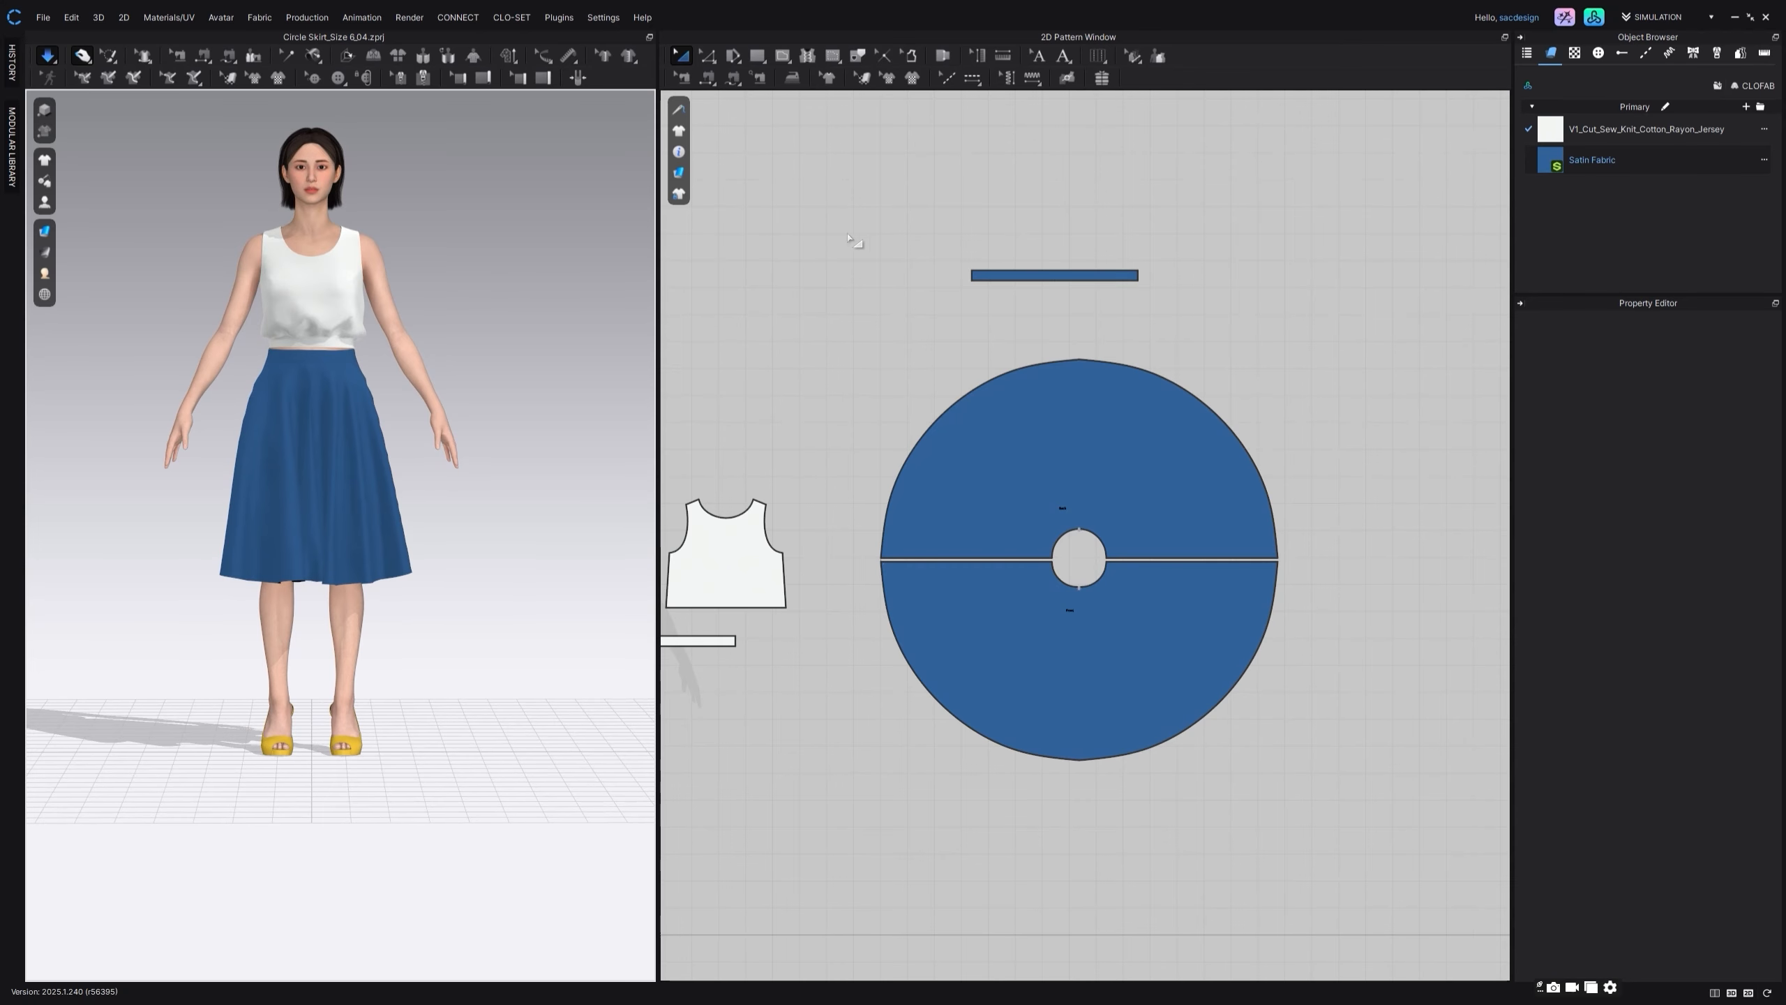
Step: Add the Flower_005 image as a graphic on the front skirt piece, 60 in wide and 60 in high
click(913, 78)
click(1111, 349)
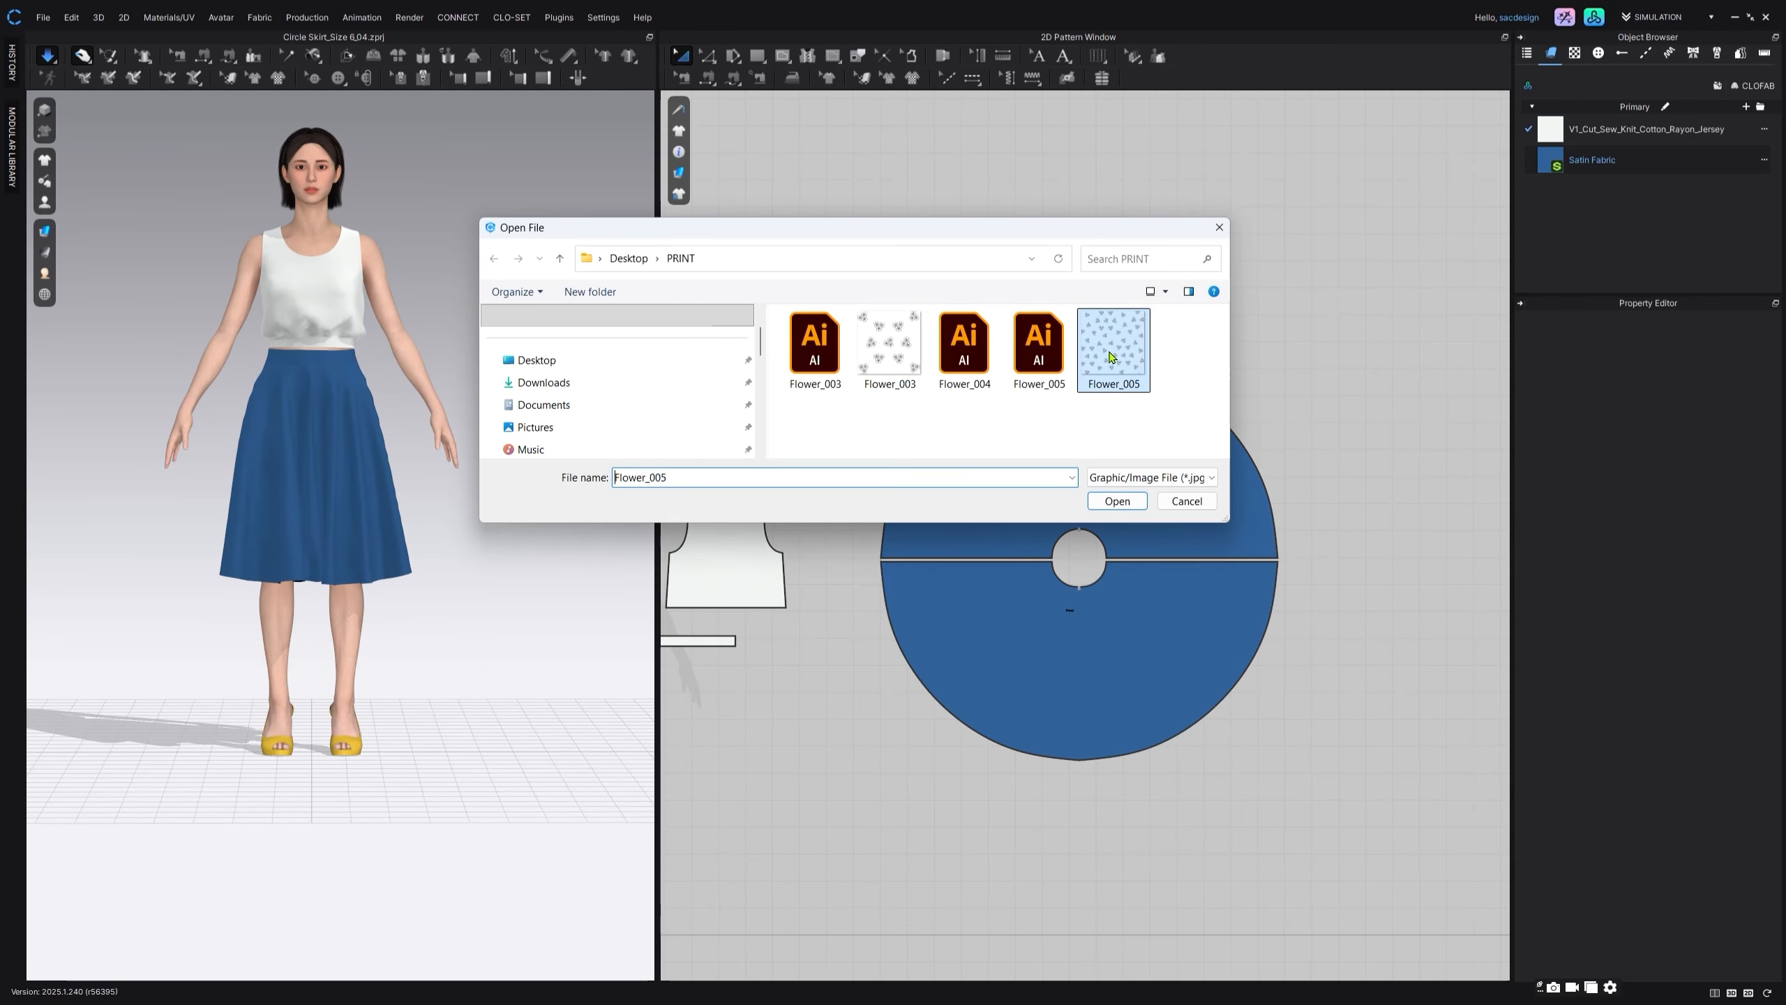
click(1117, 500)
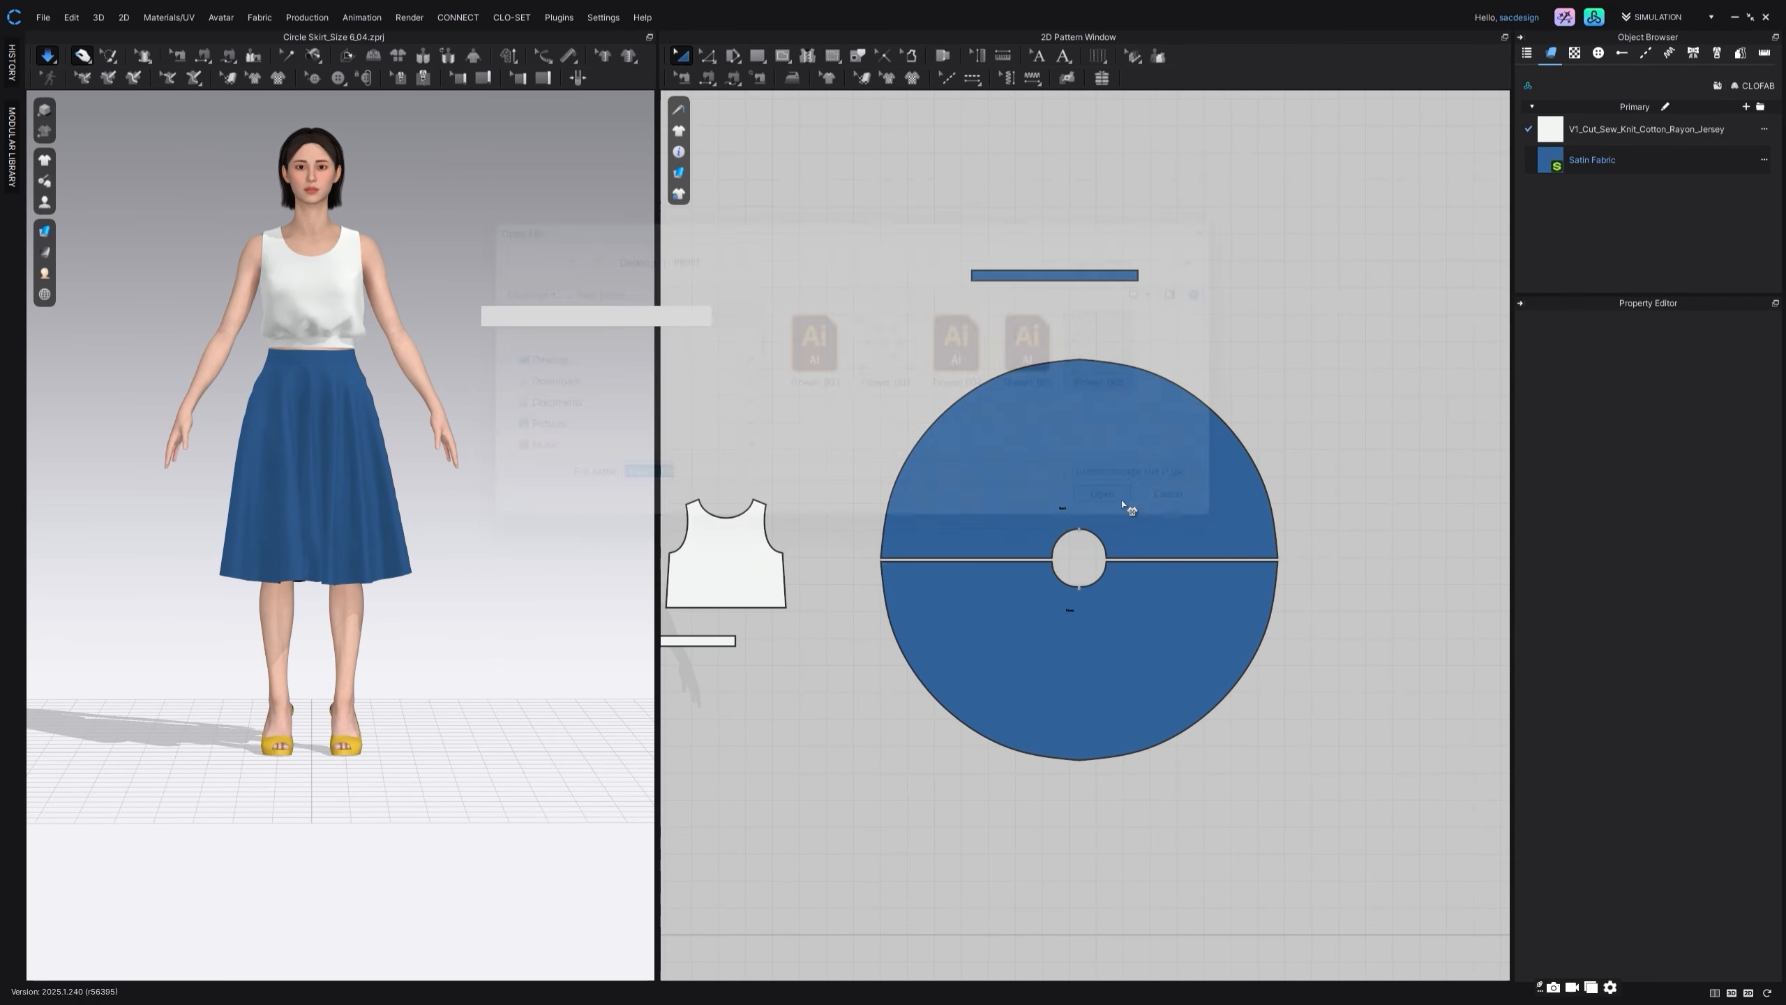
middle_drag(1132, 585, 1120, 495)
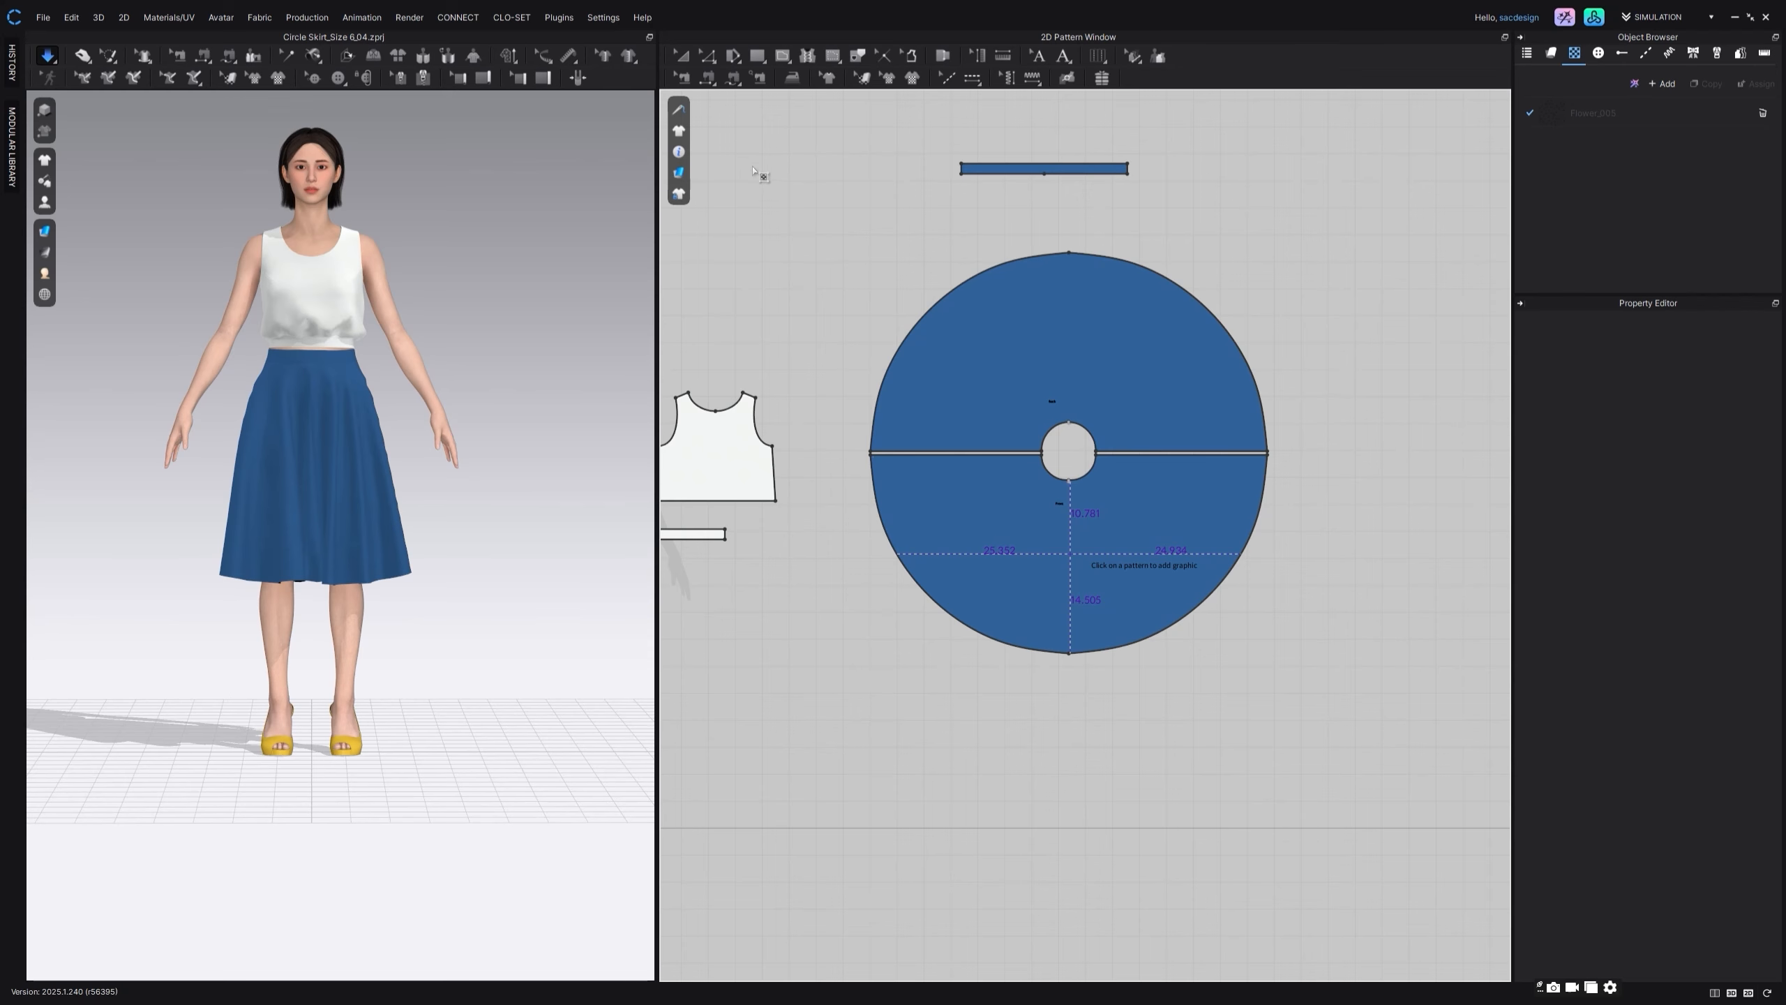
drag(906, 352, 792, 591)
text(60)
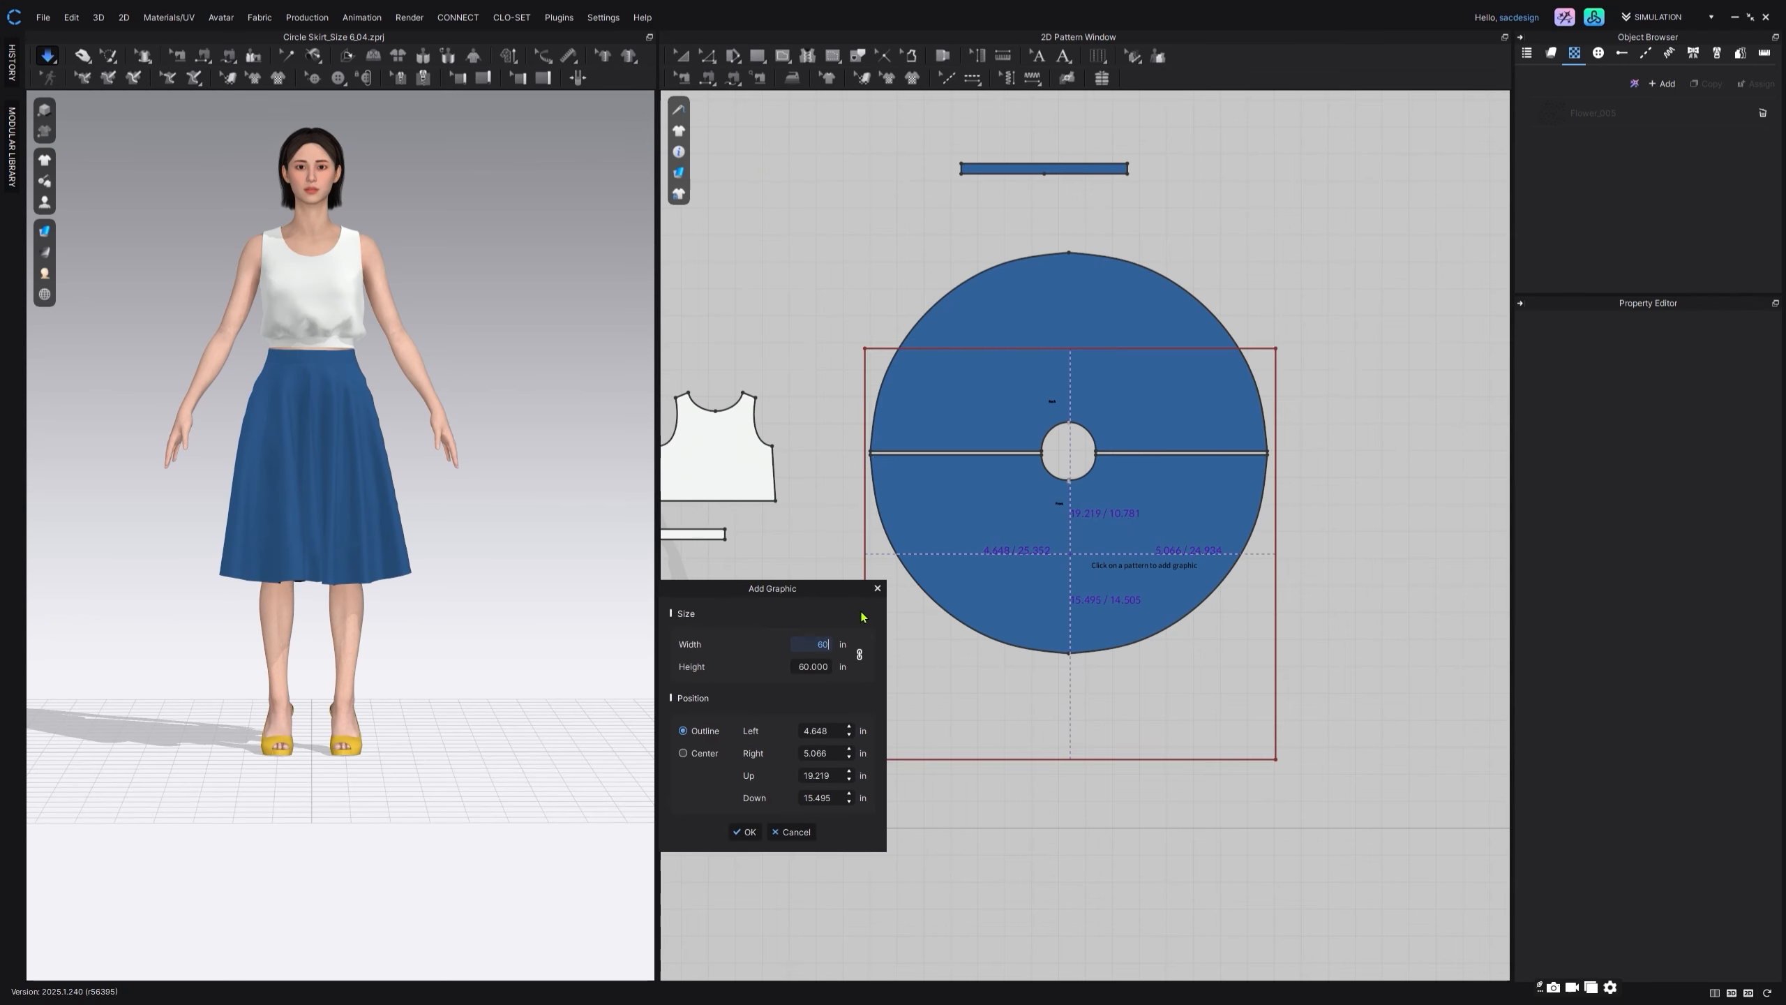
click(747, 831)
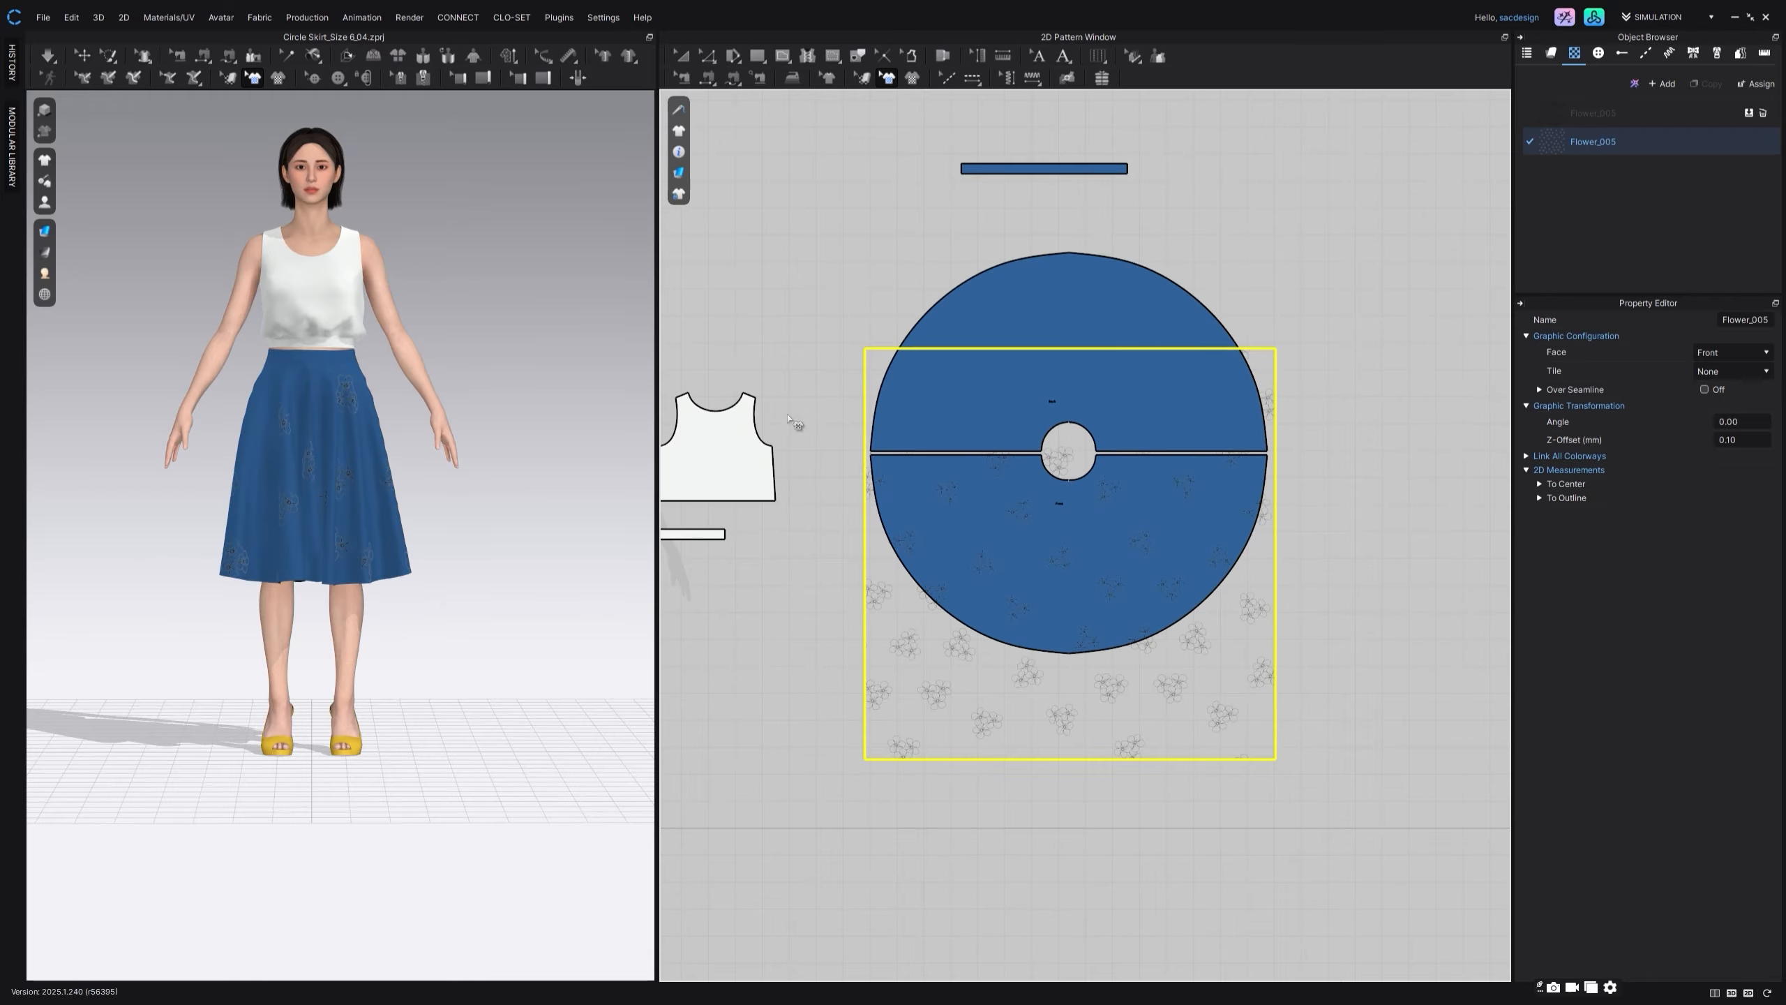
Step: Shift the flower graphic slightly down on the front skirt piece and paste a copy onto the back piece
drag(1065, 631, 1063, 656)
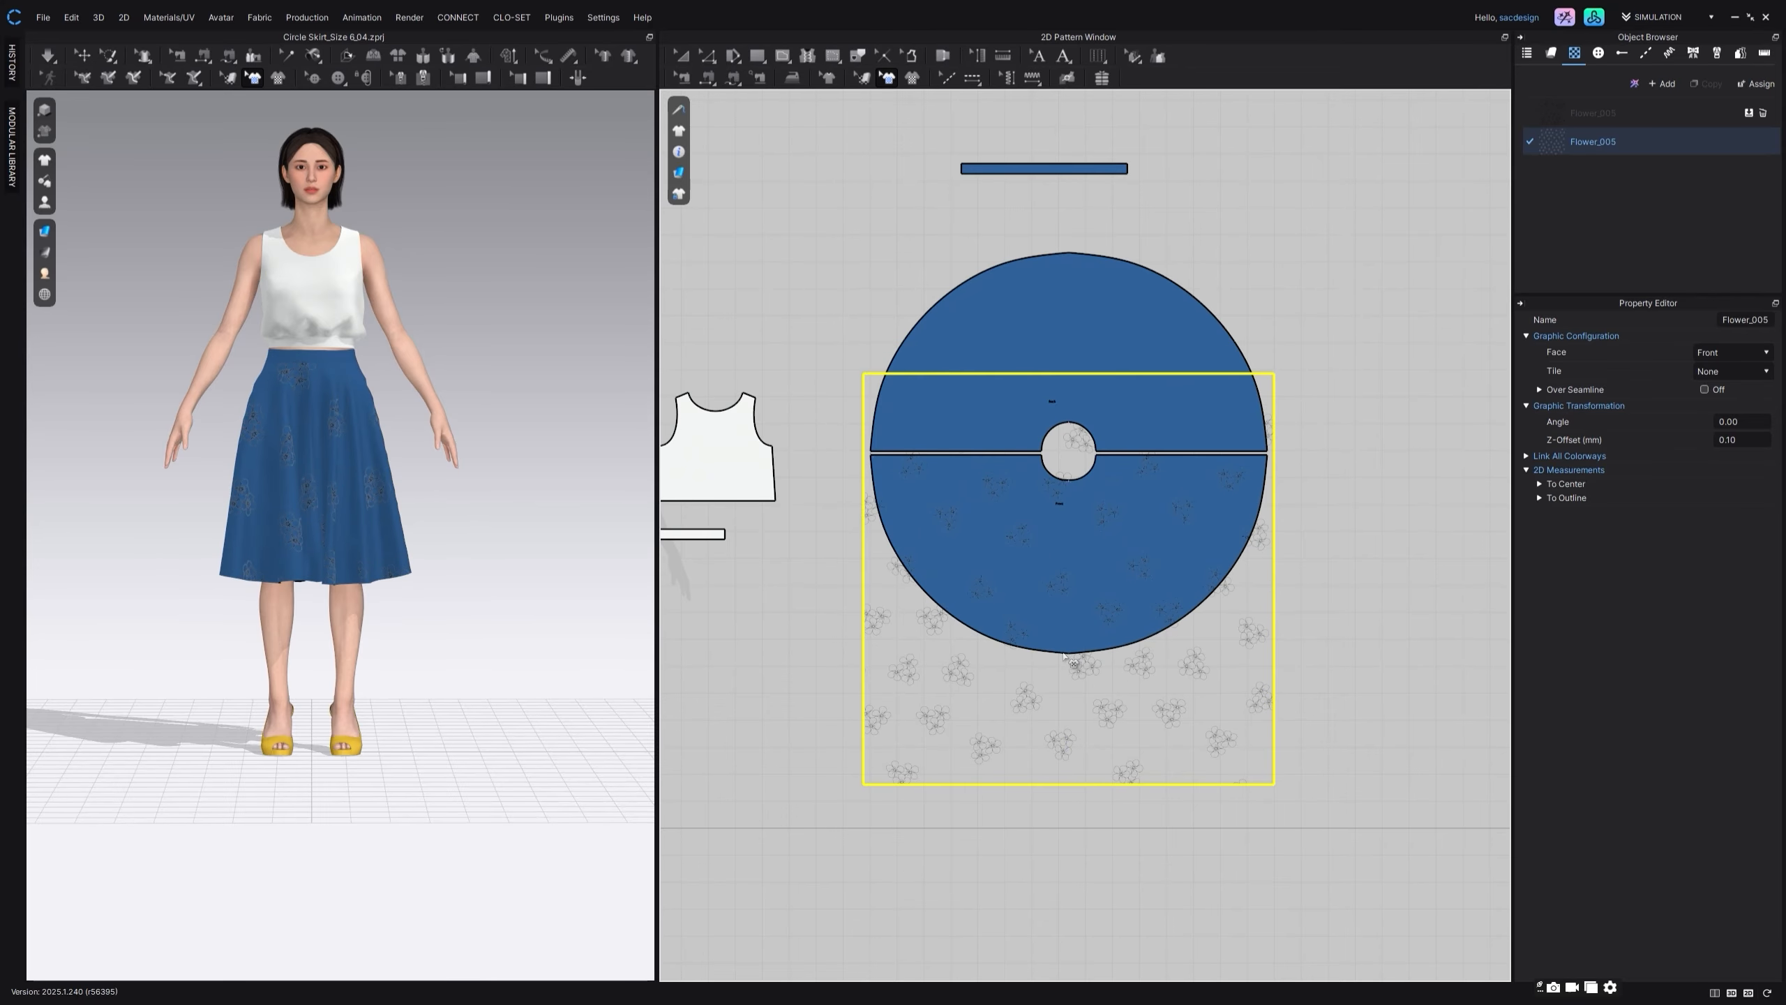
key(ctrl+v)
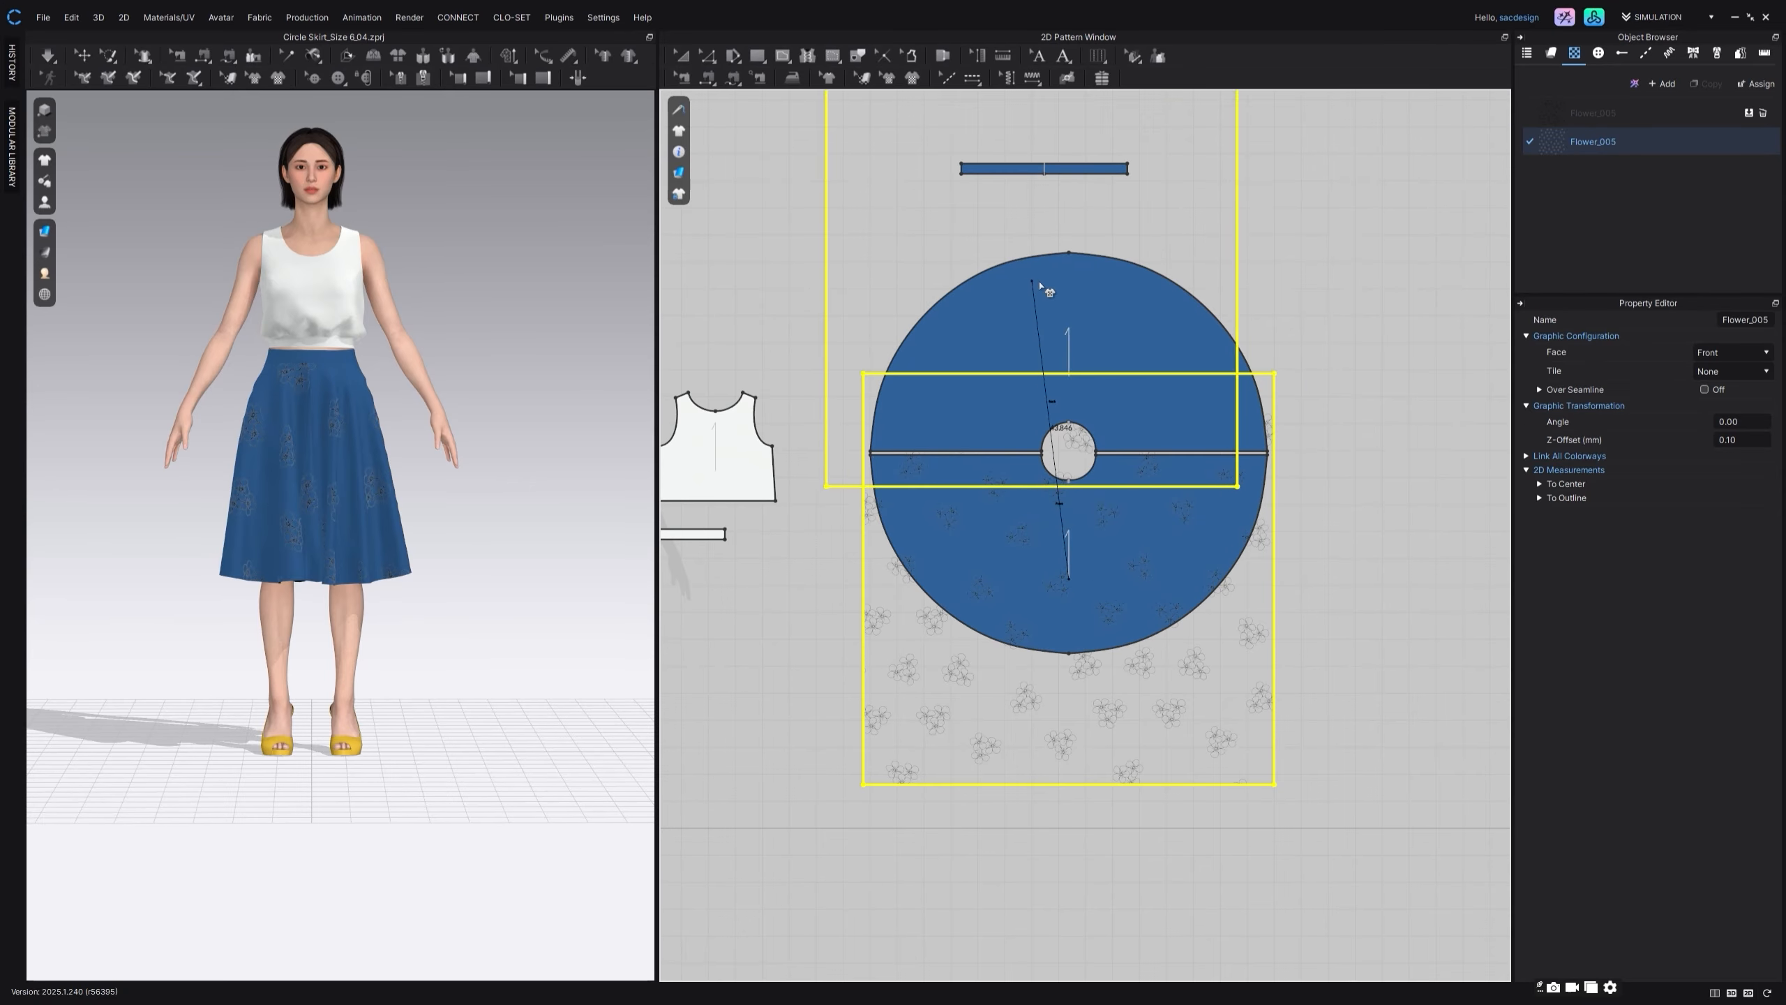
click(1070, 343)
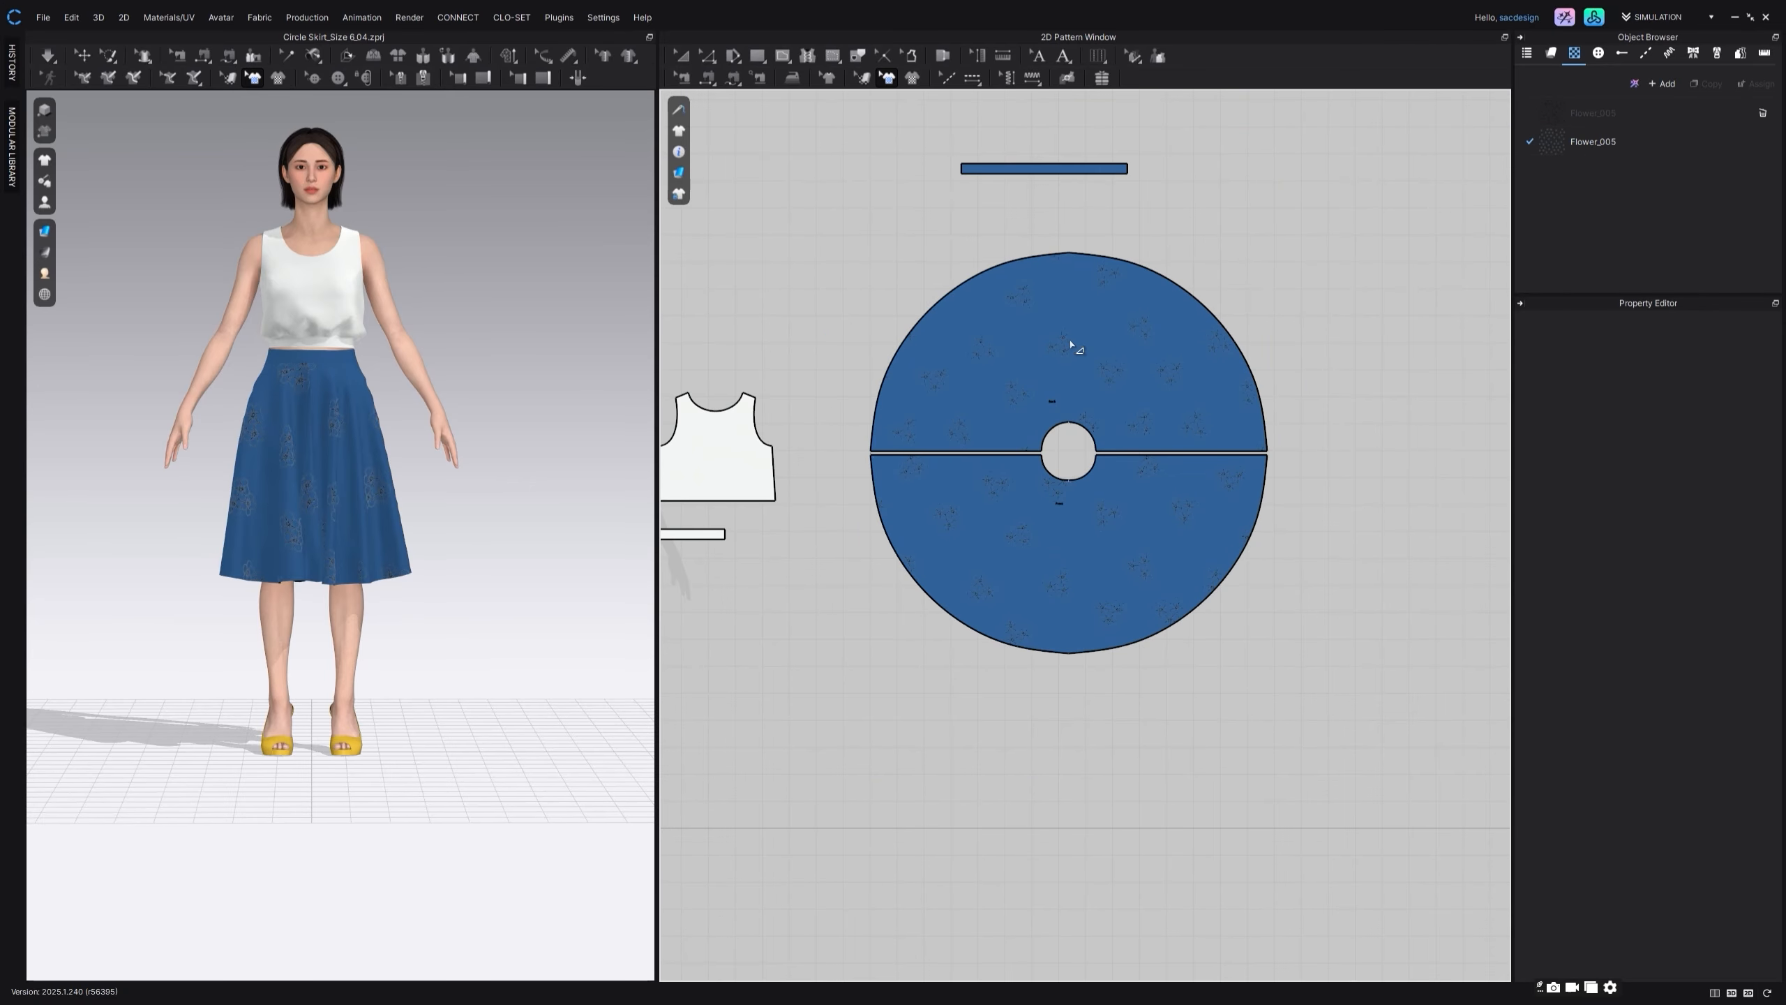
Step: Change the Flower_005 graphic's base color to black (000000)
click(1575, 149)
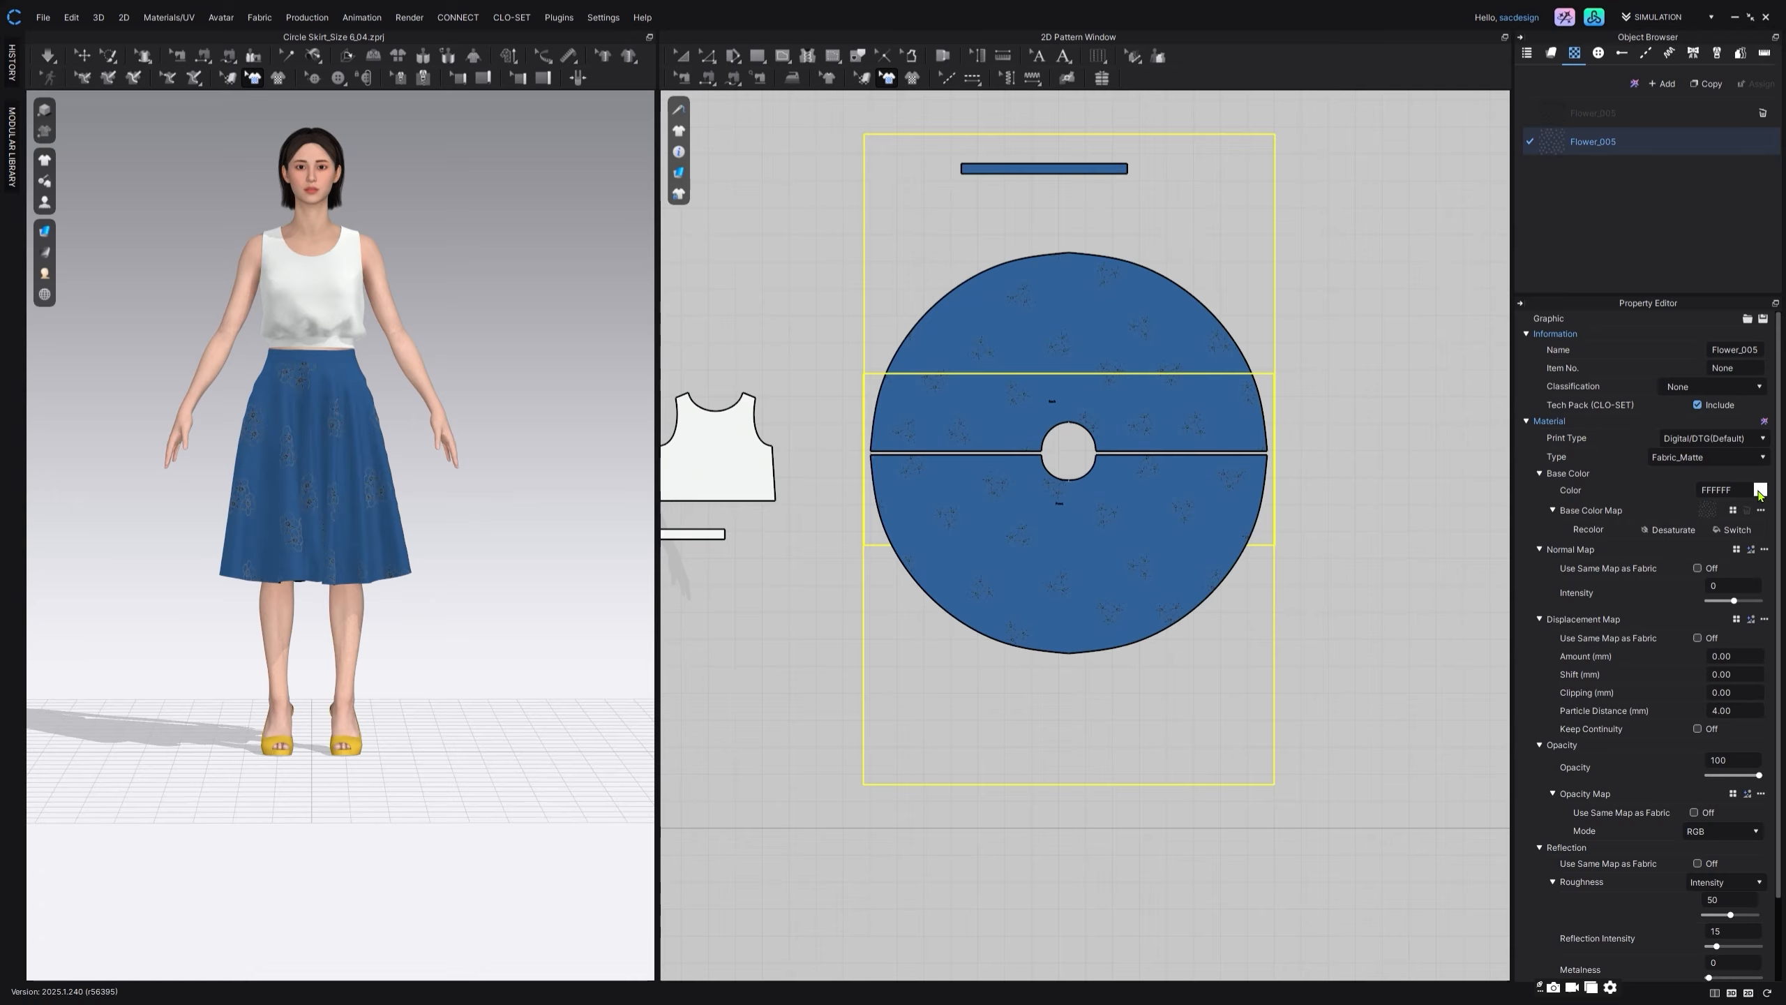
click(1759, 491)
drag(811, 308, 840, 330)
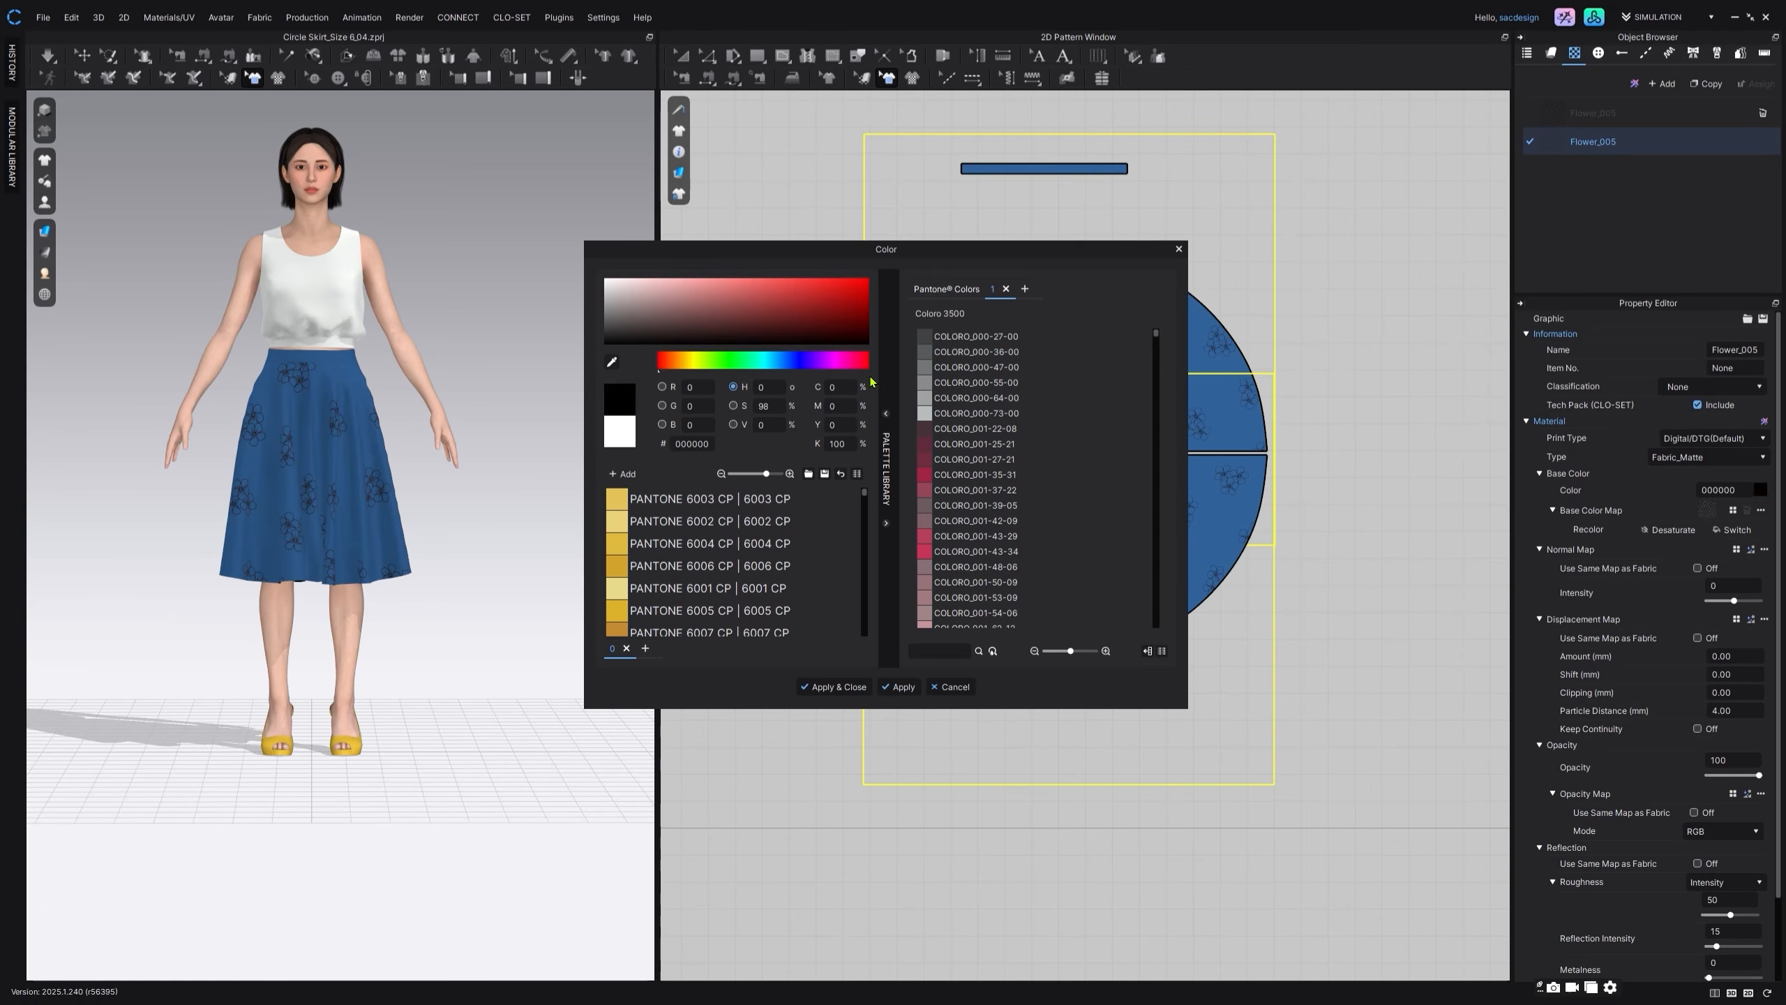
click(834, 687)
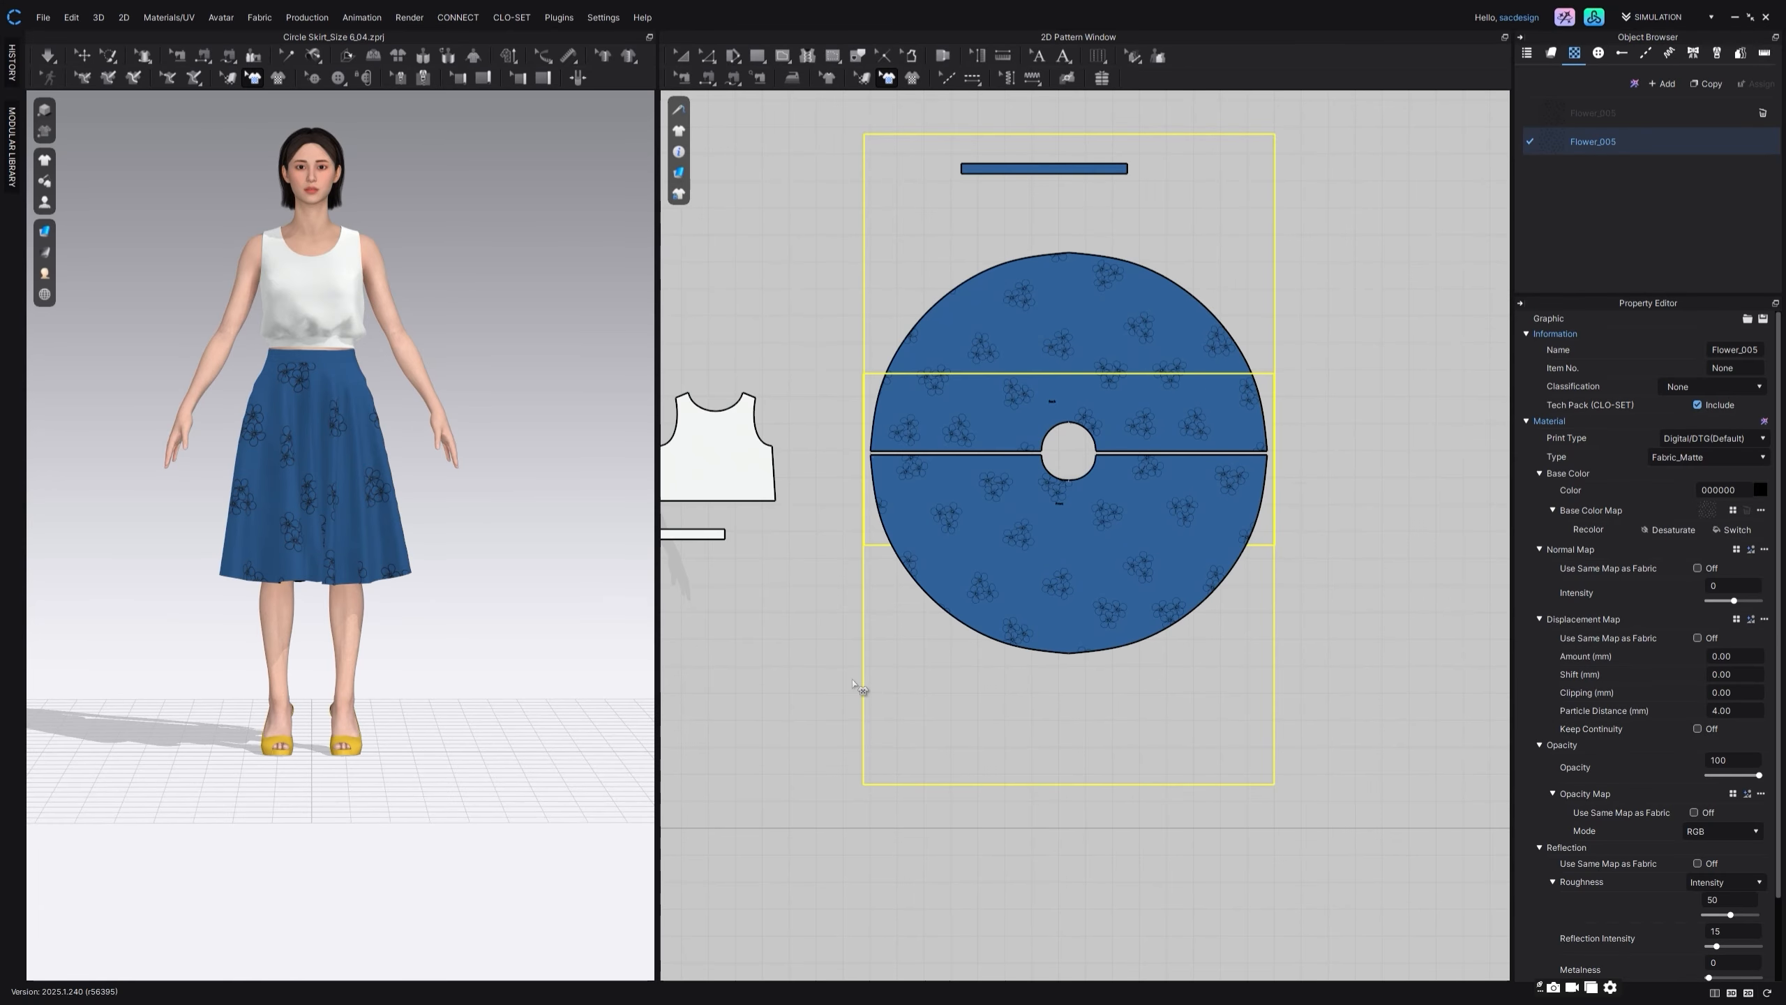
click(680, 63)
Step: Restart the simulation and set the particle distance of the front and back skirt pieces to 10 mm
click(526, 267)
right_drag(545, 529, 70, 492)
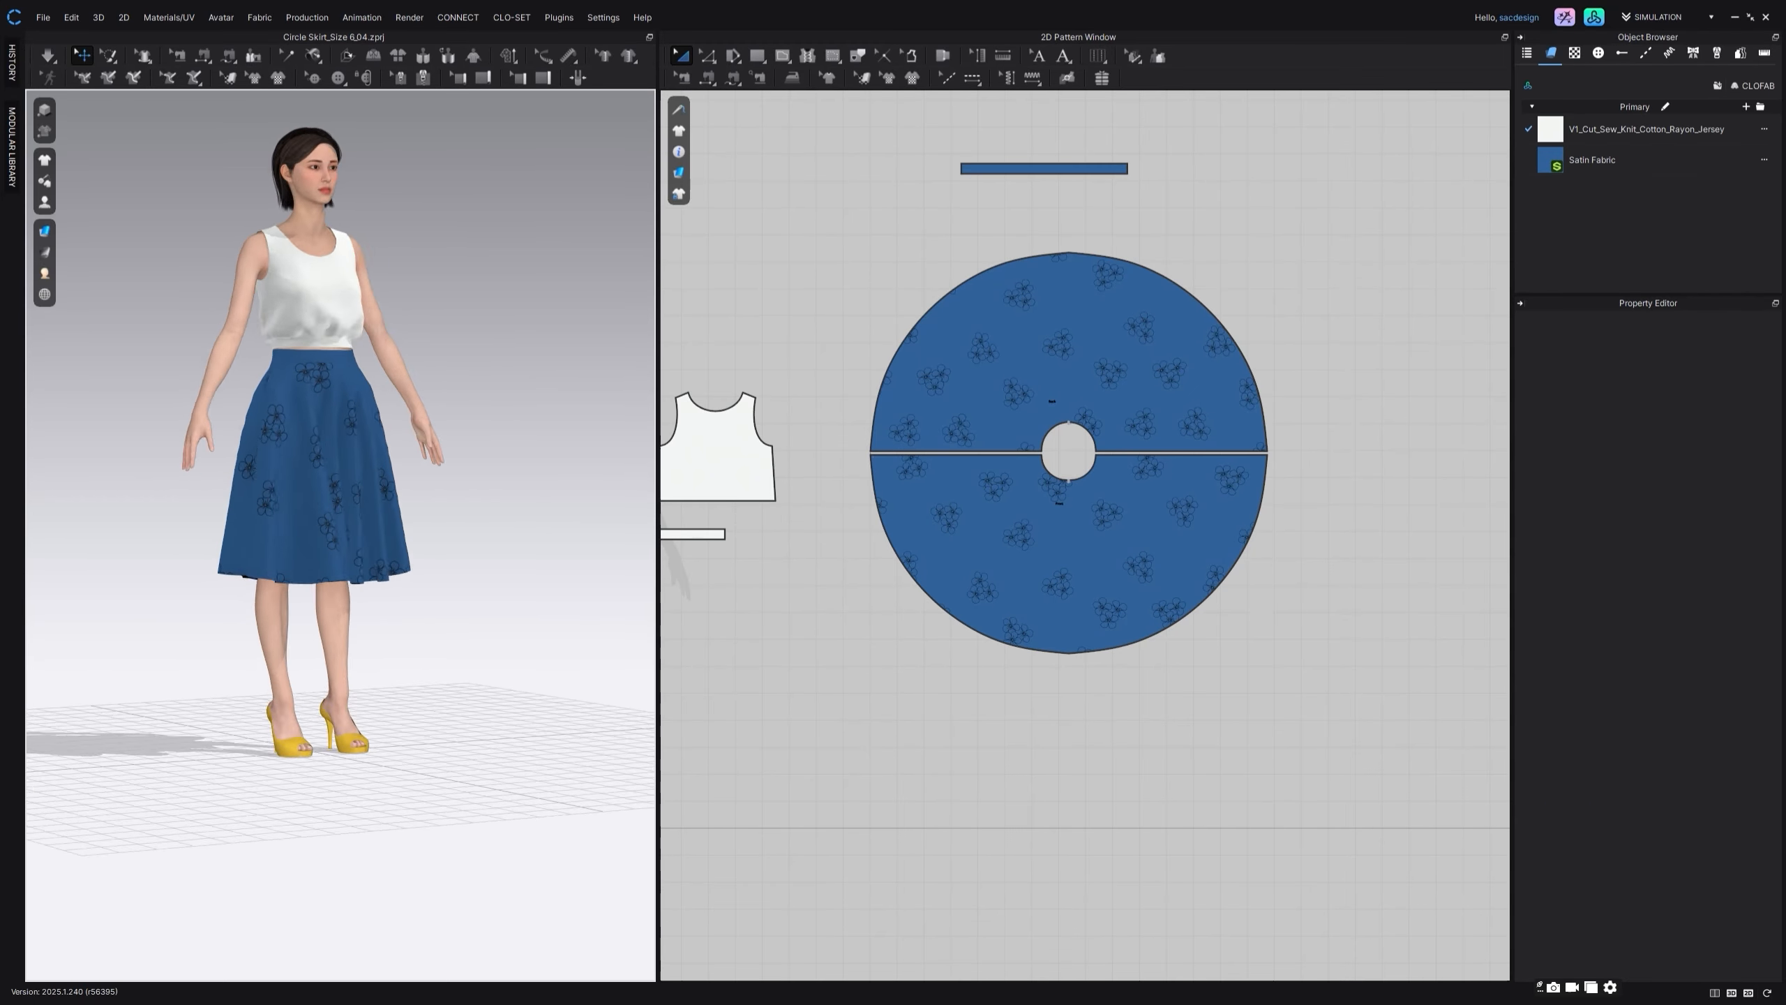
key(2)
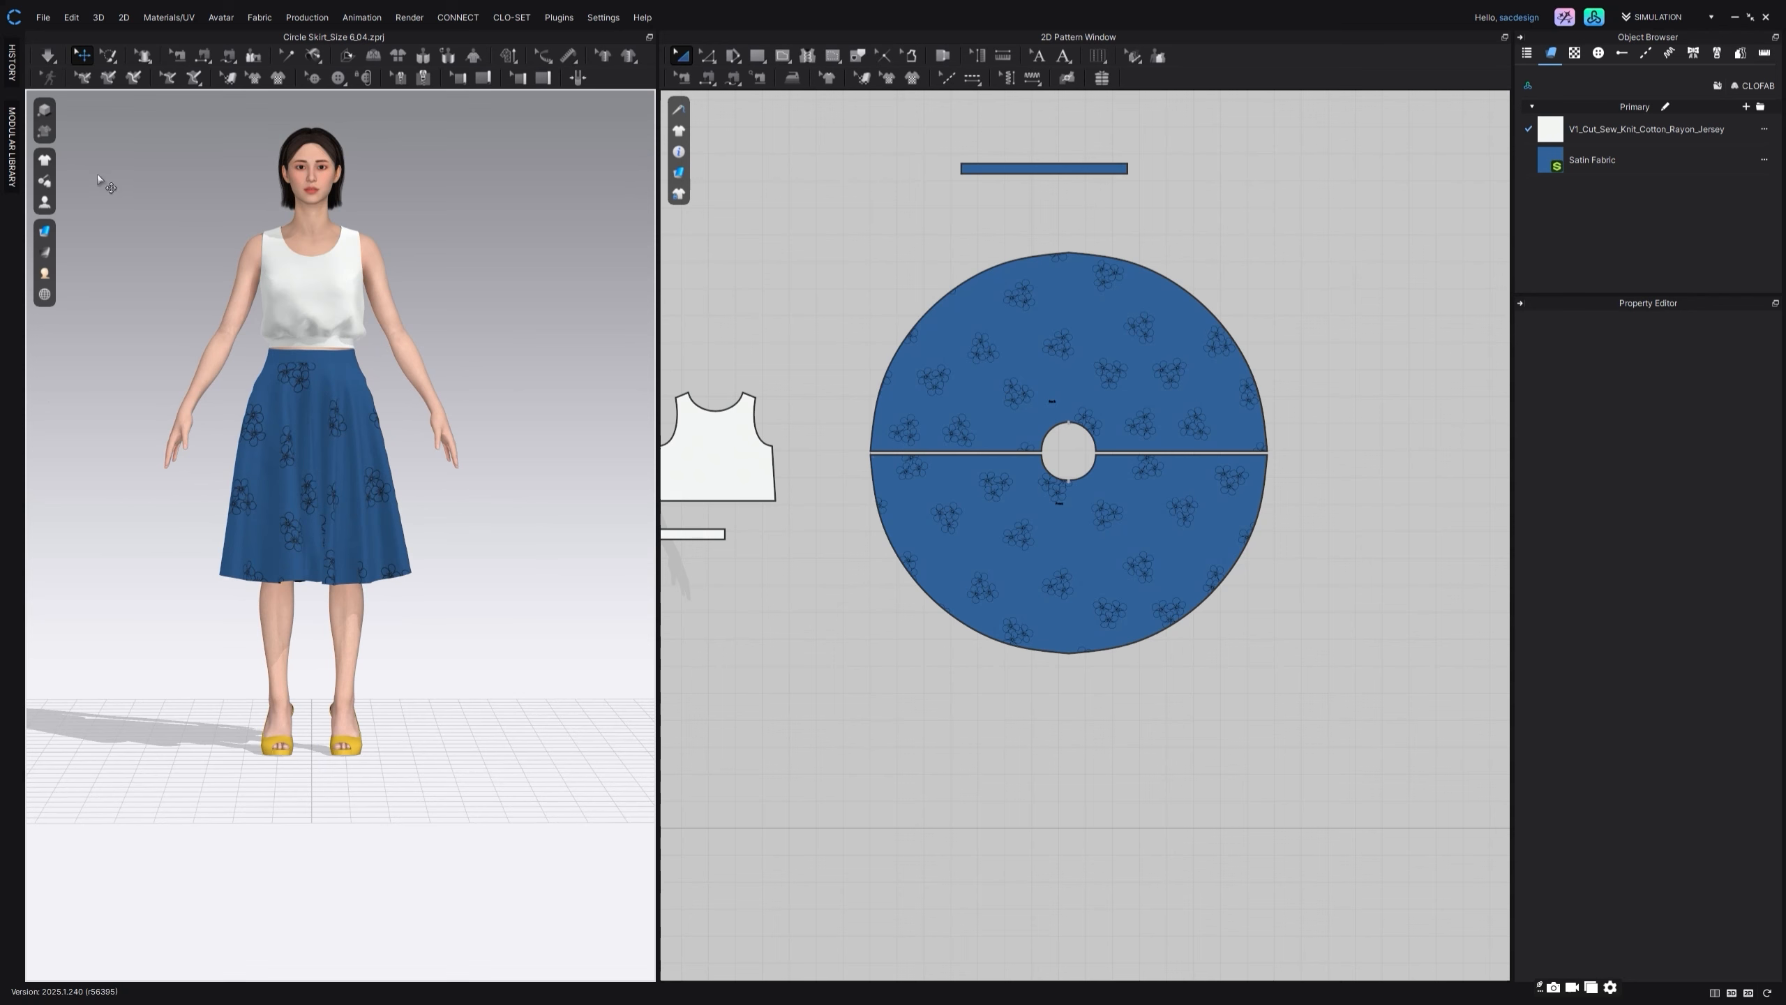
click(48, 55)
click(1179, 329)
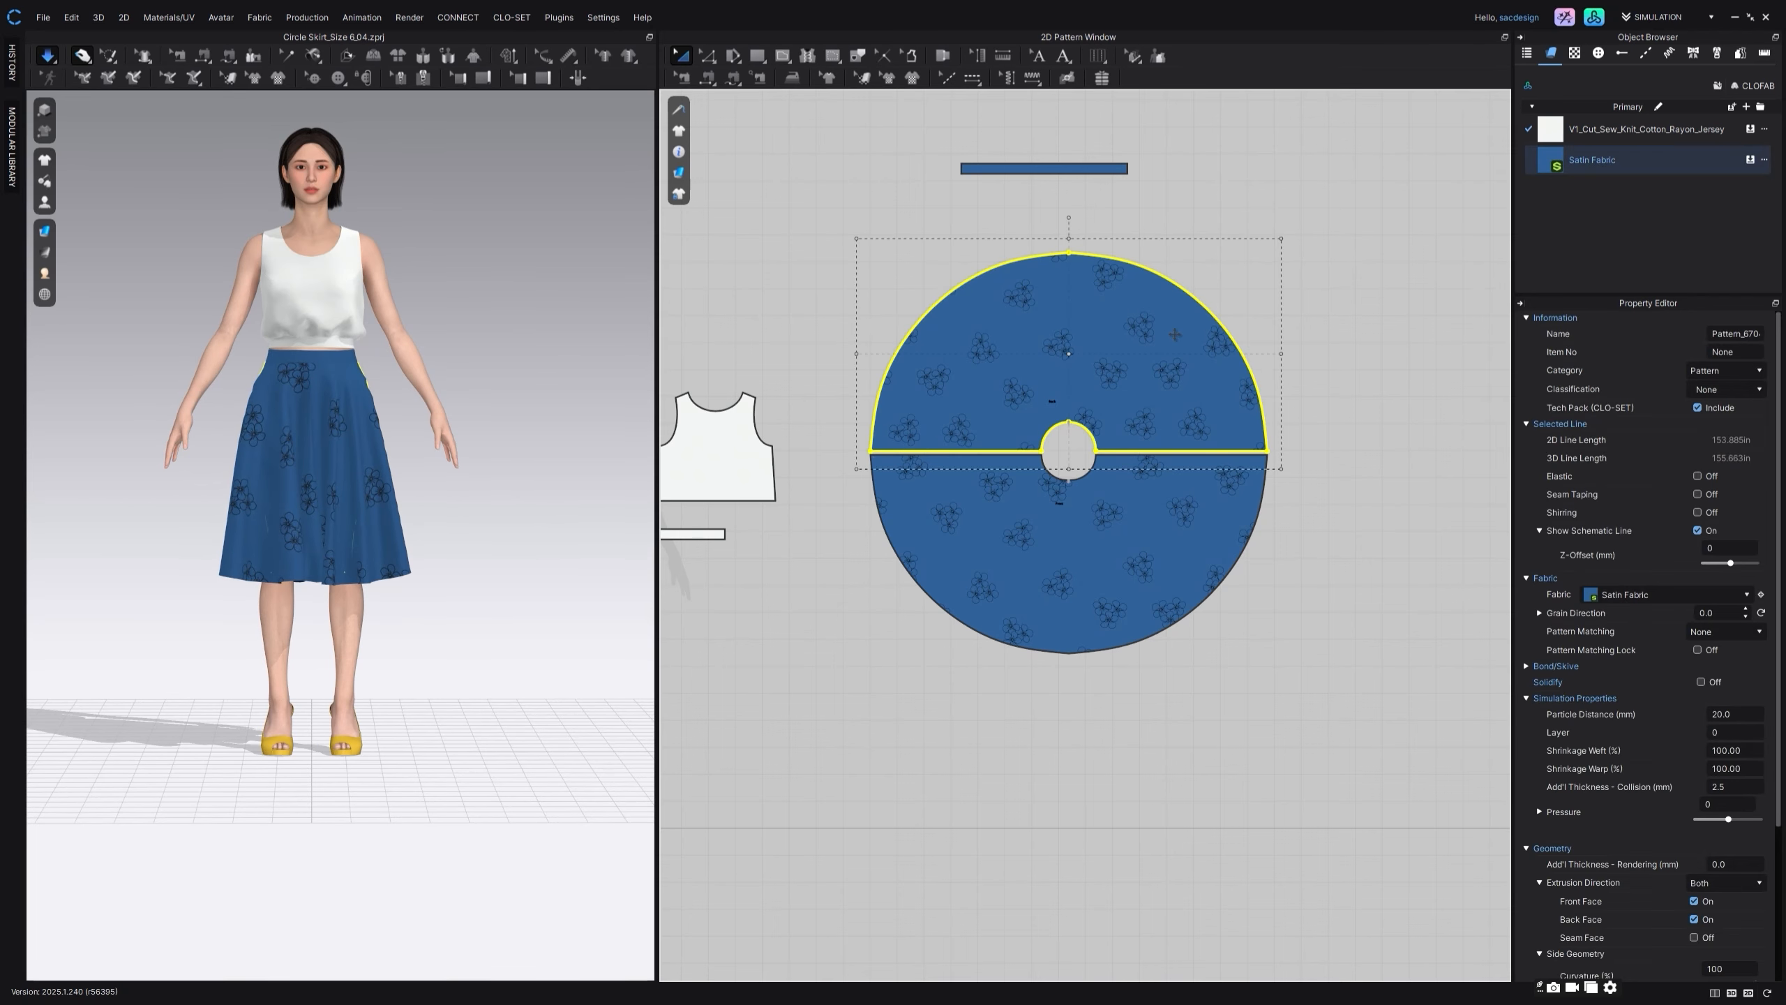
shift+click(1153, 529)
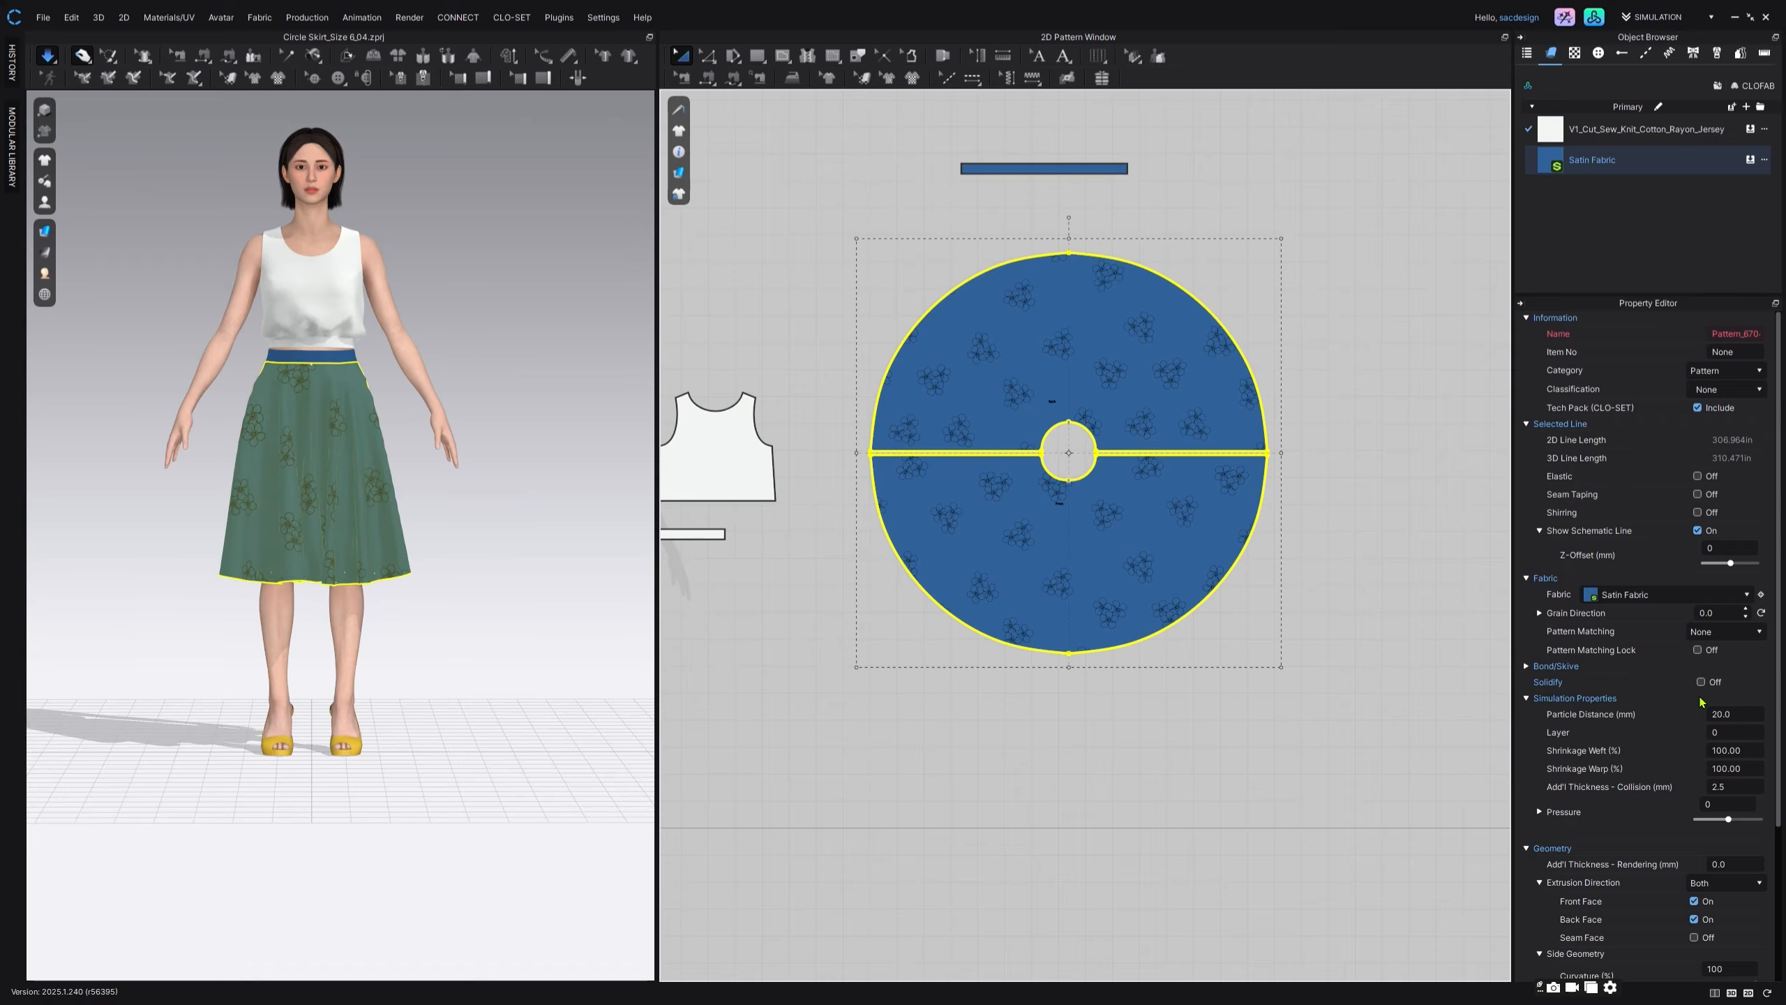
click(1712, 714)
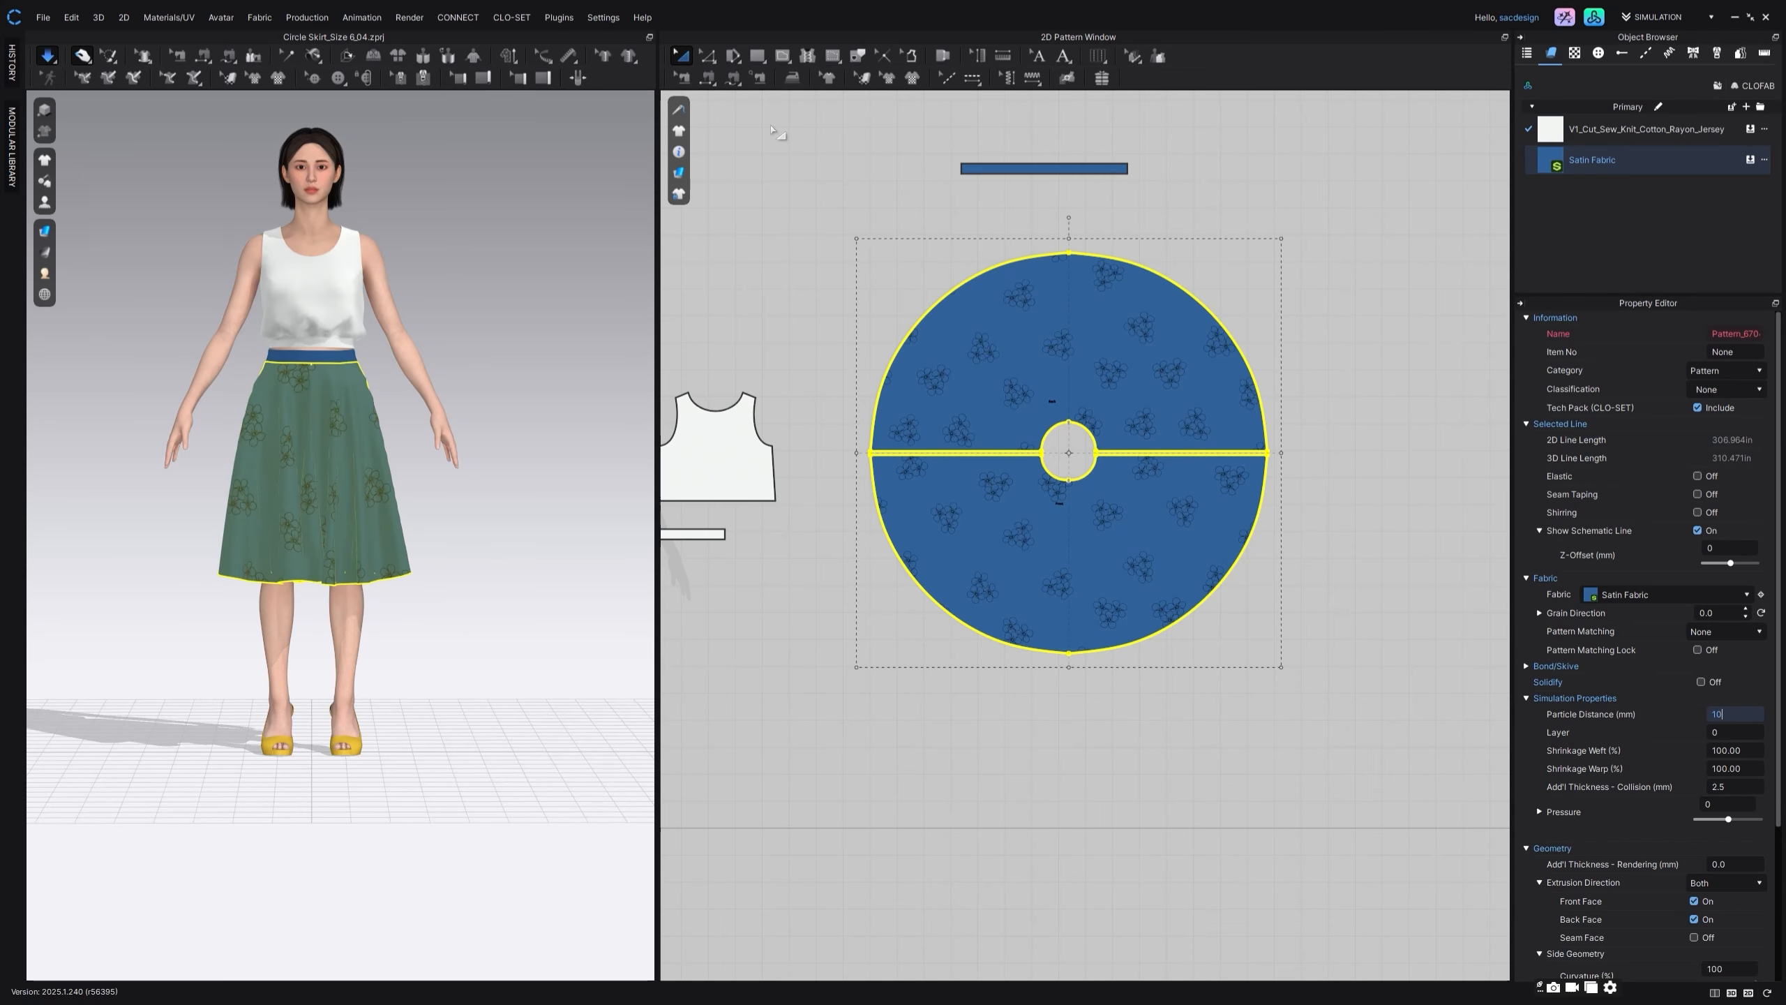
click(925, 127)
Step: Create a Layer Clone (Under) of the skirt's waistband and place it just below the original in the pattern layout
click(1039, 165)
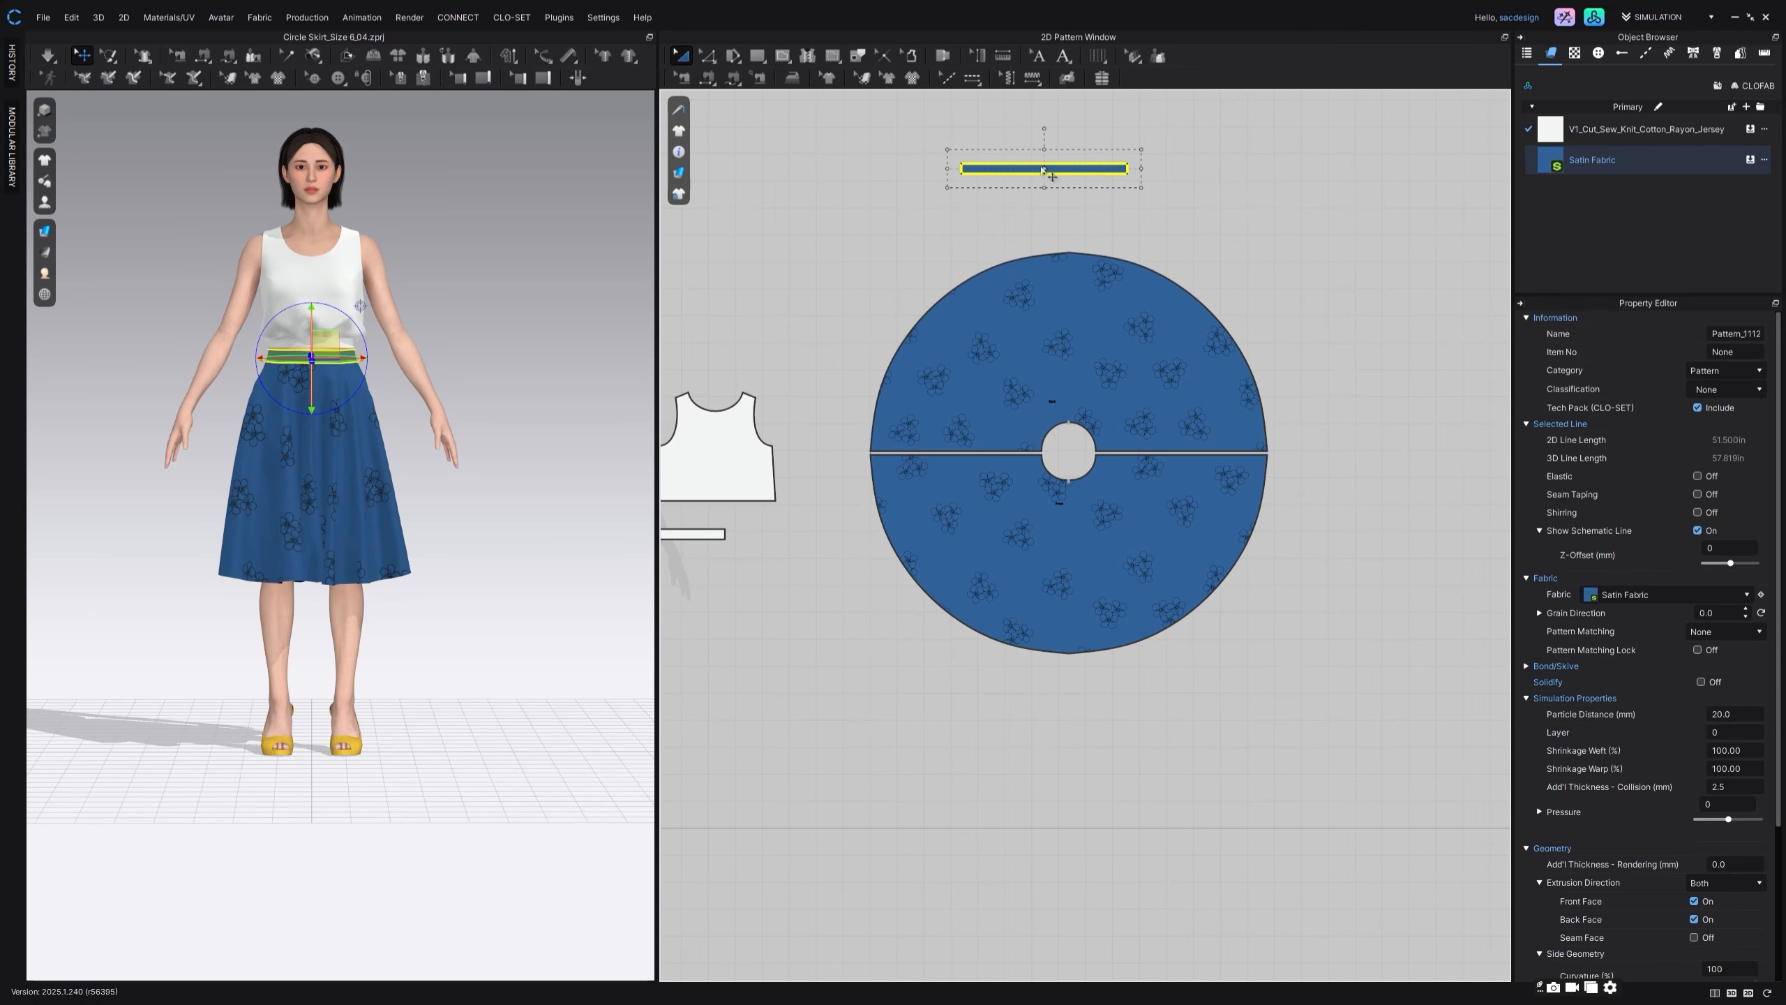
right_click(1041, 167)
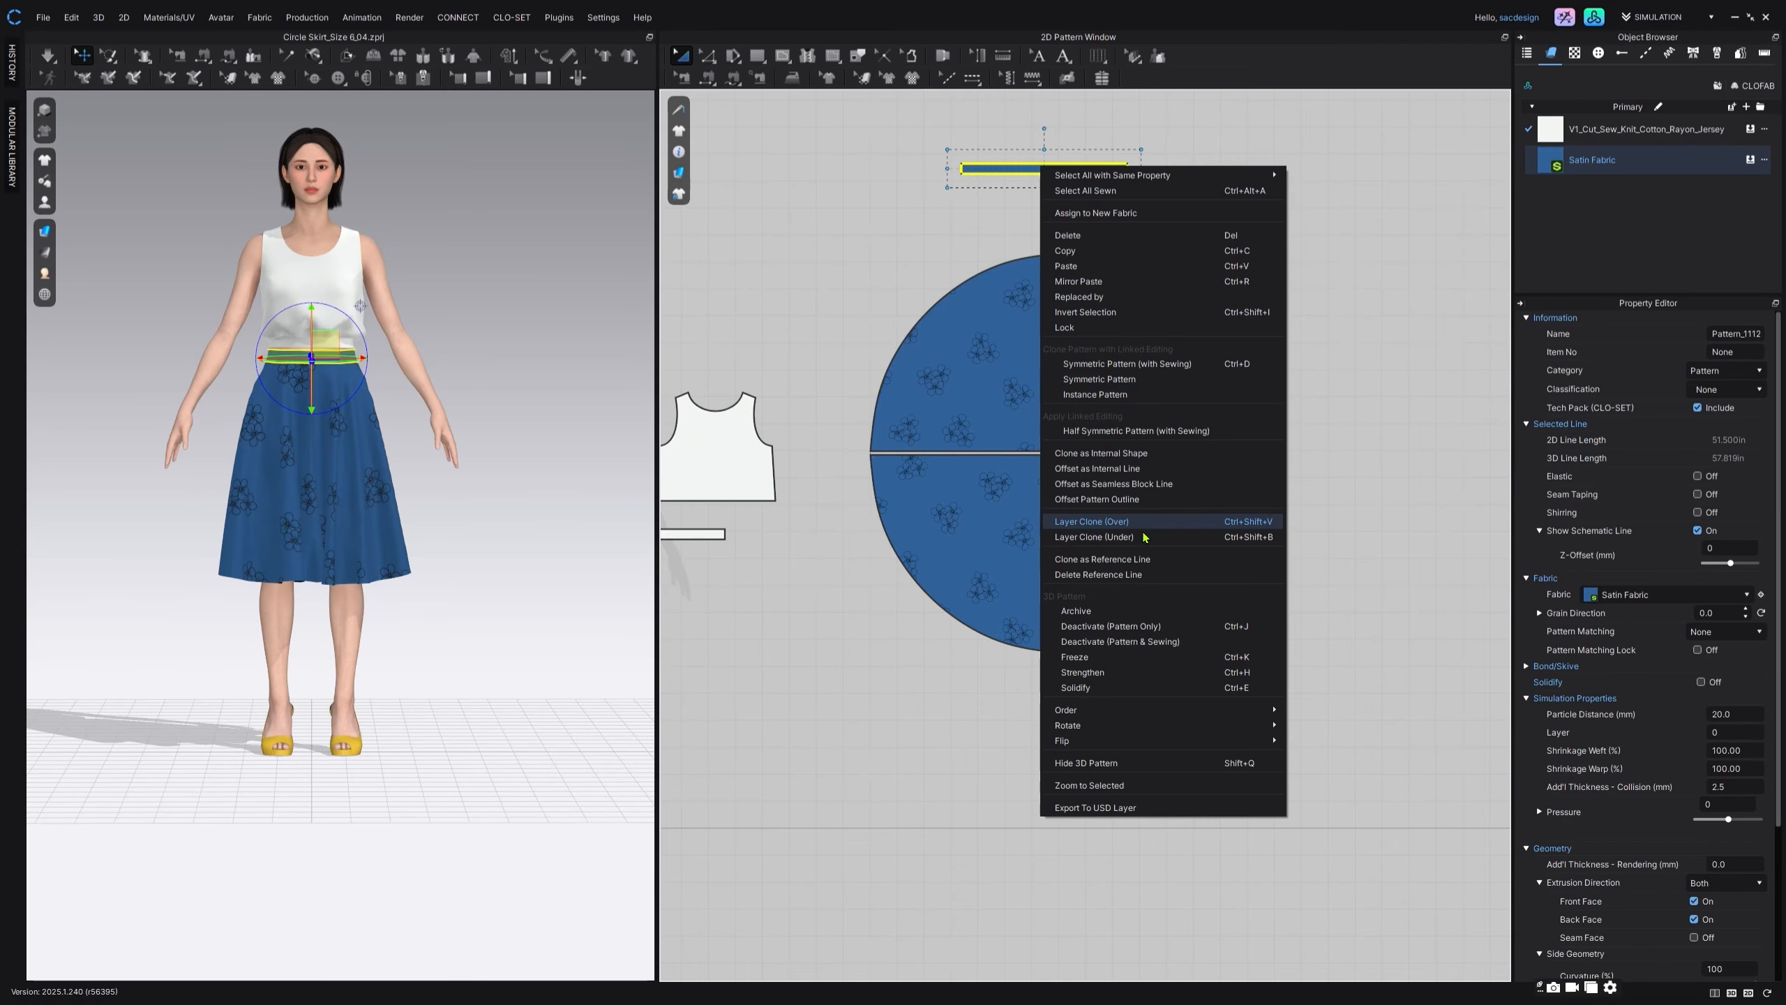
click(1096, 535)
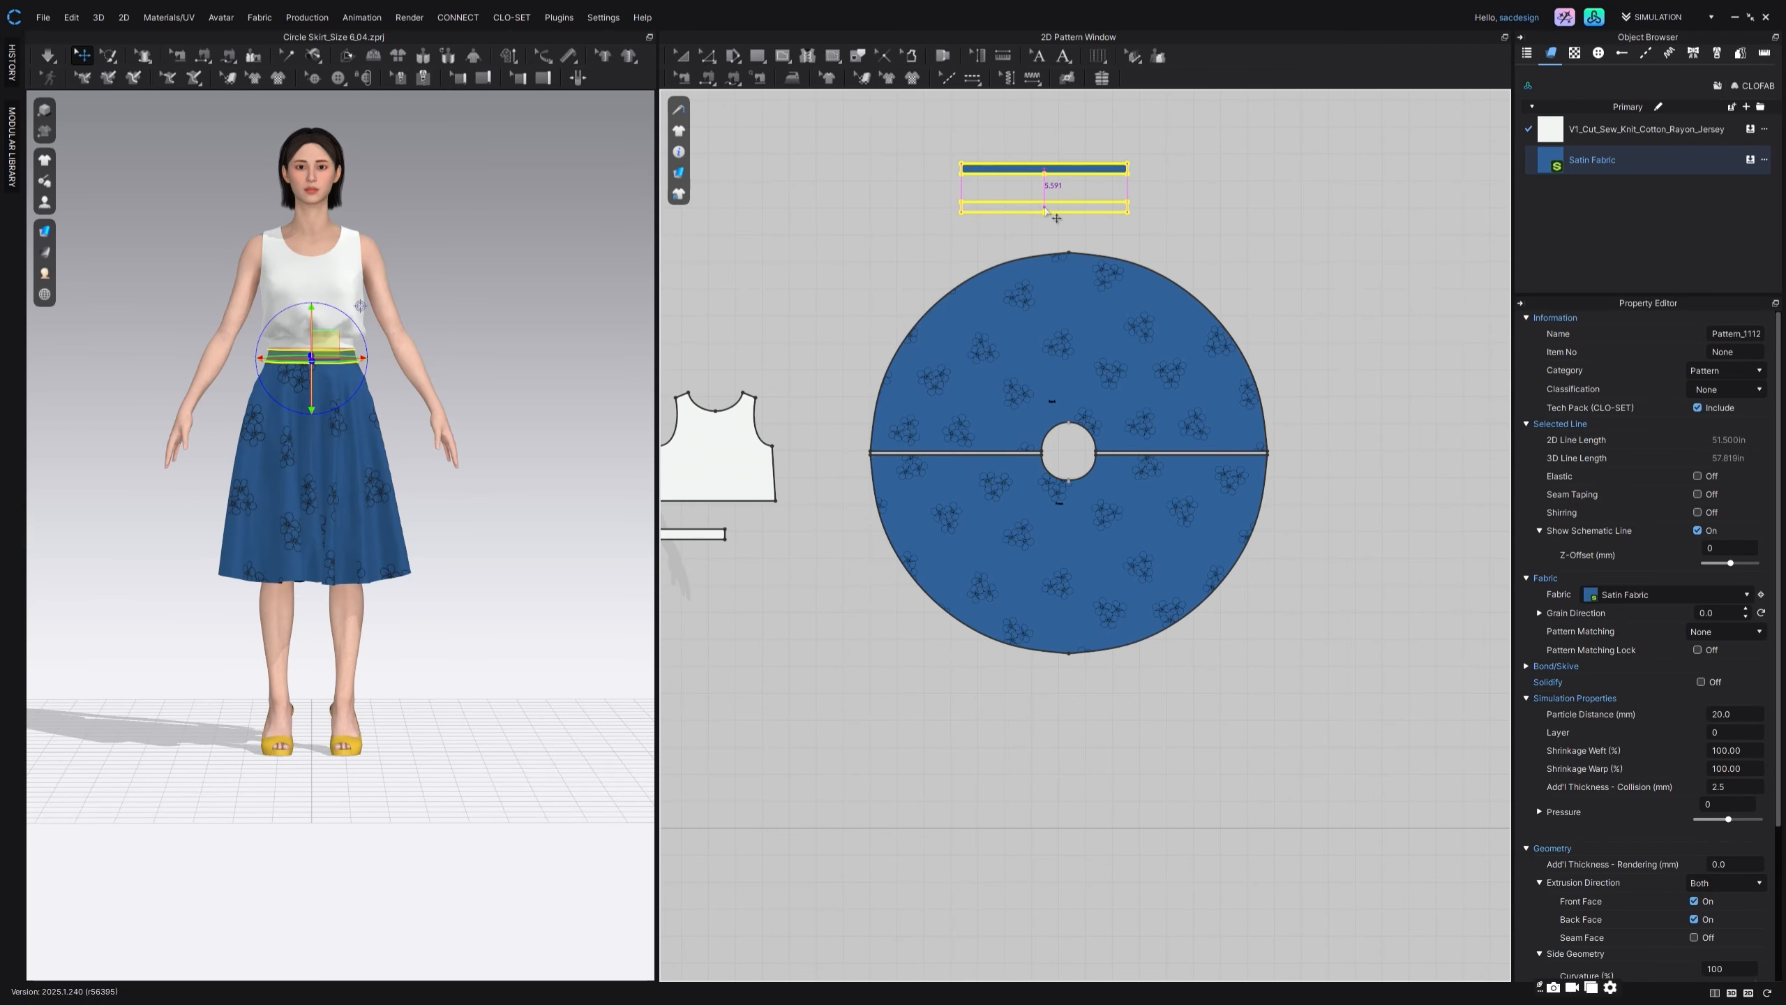
click(1045, 209)
Step: Hide the avatar and examine the inside of the skirt's waist from above
click(44, 202)
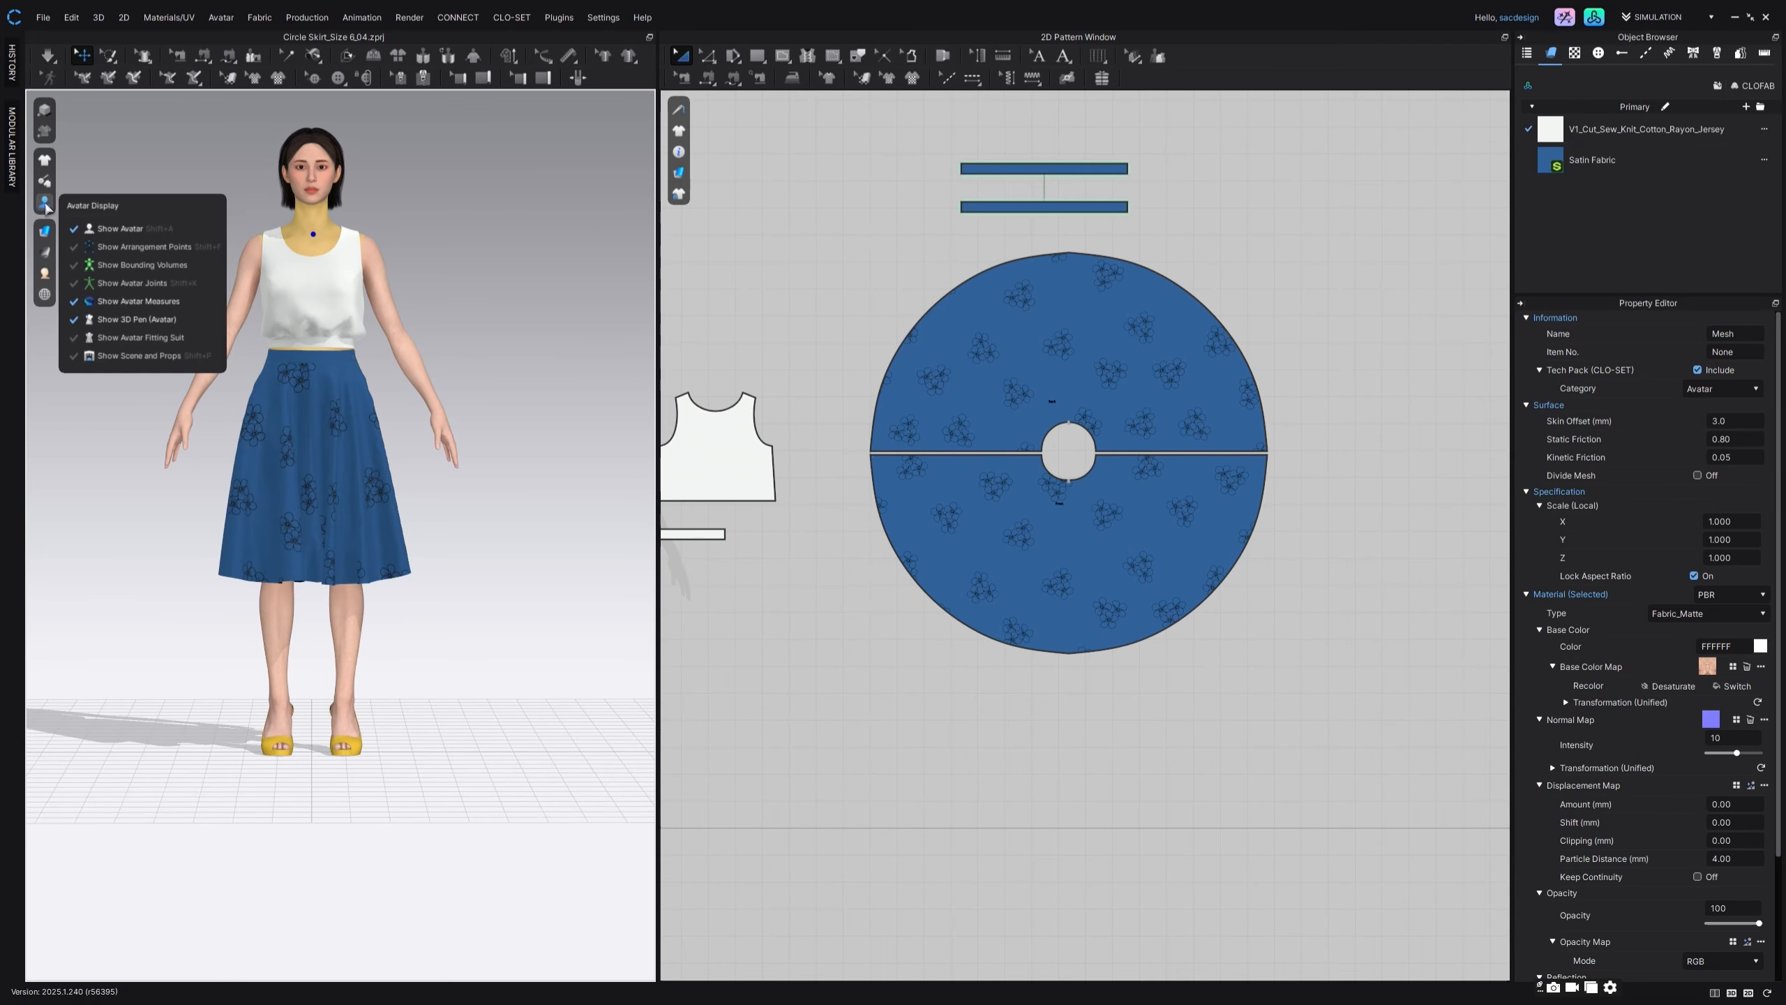
click(100, 230)
scroll(329, 369, up, 3)
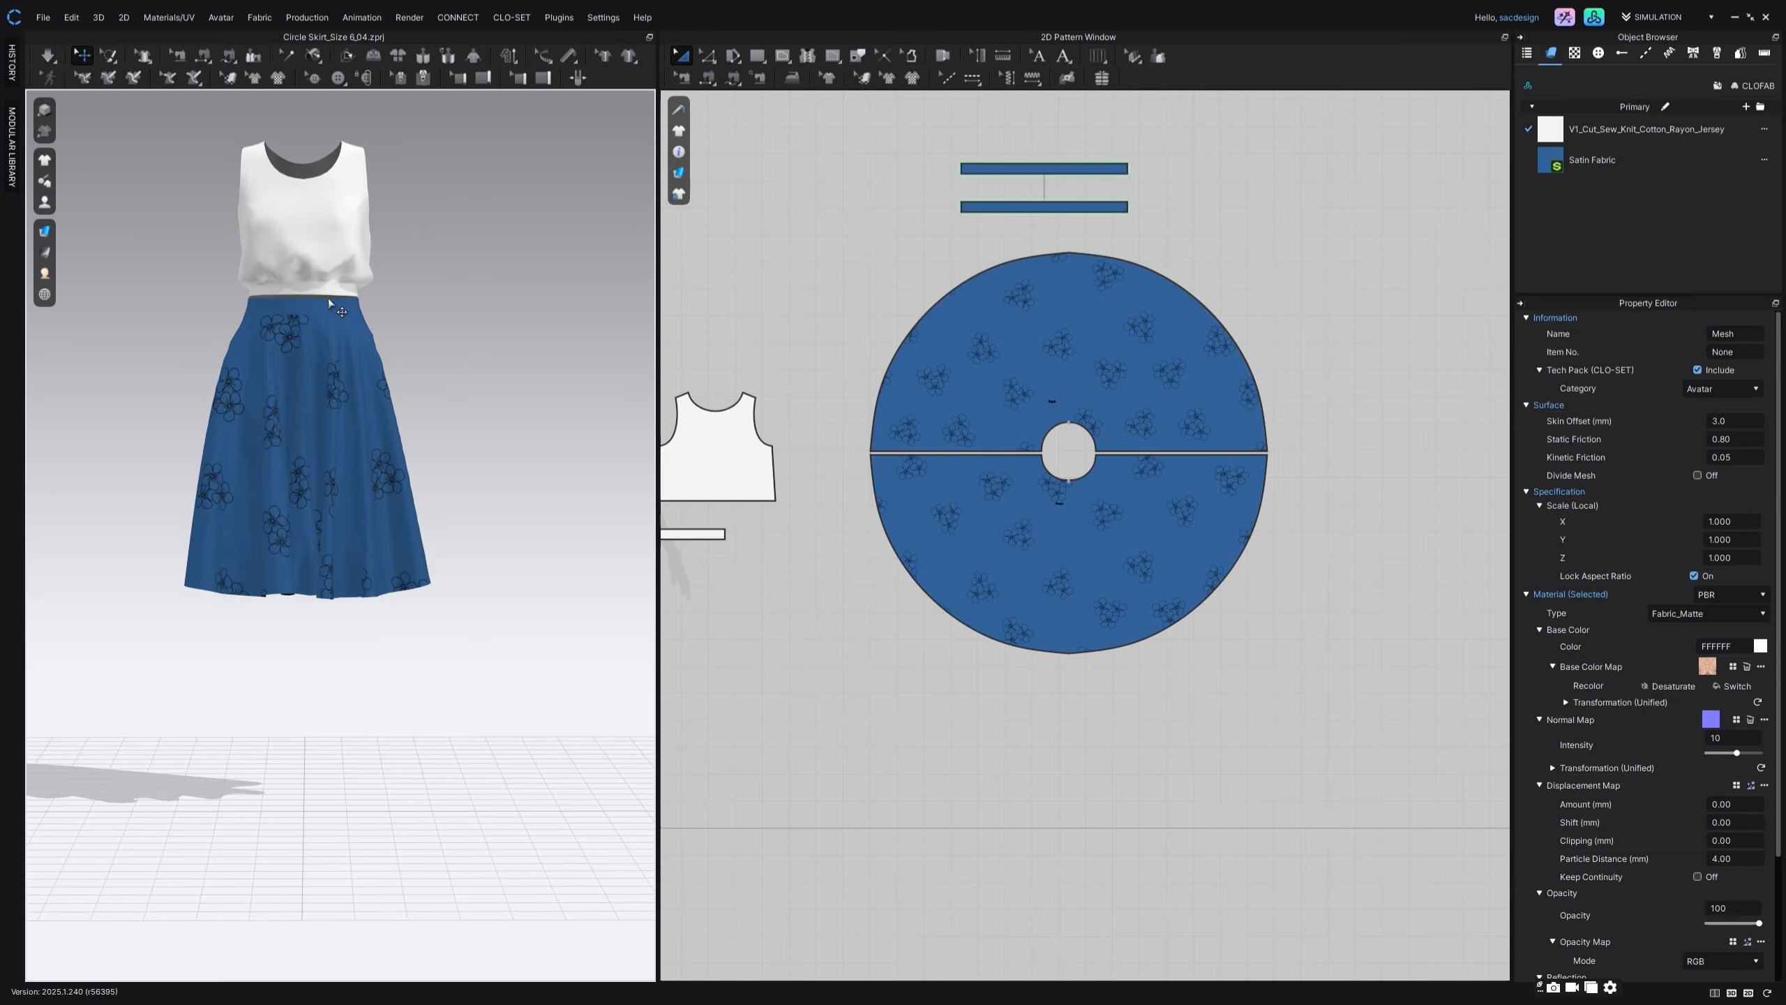
scroll(329, 304, up, 3)
right_drag(348, 300, 318, 307)
middle_drag(315, 303, 329, 381)
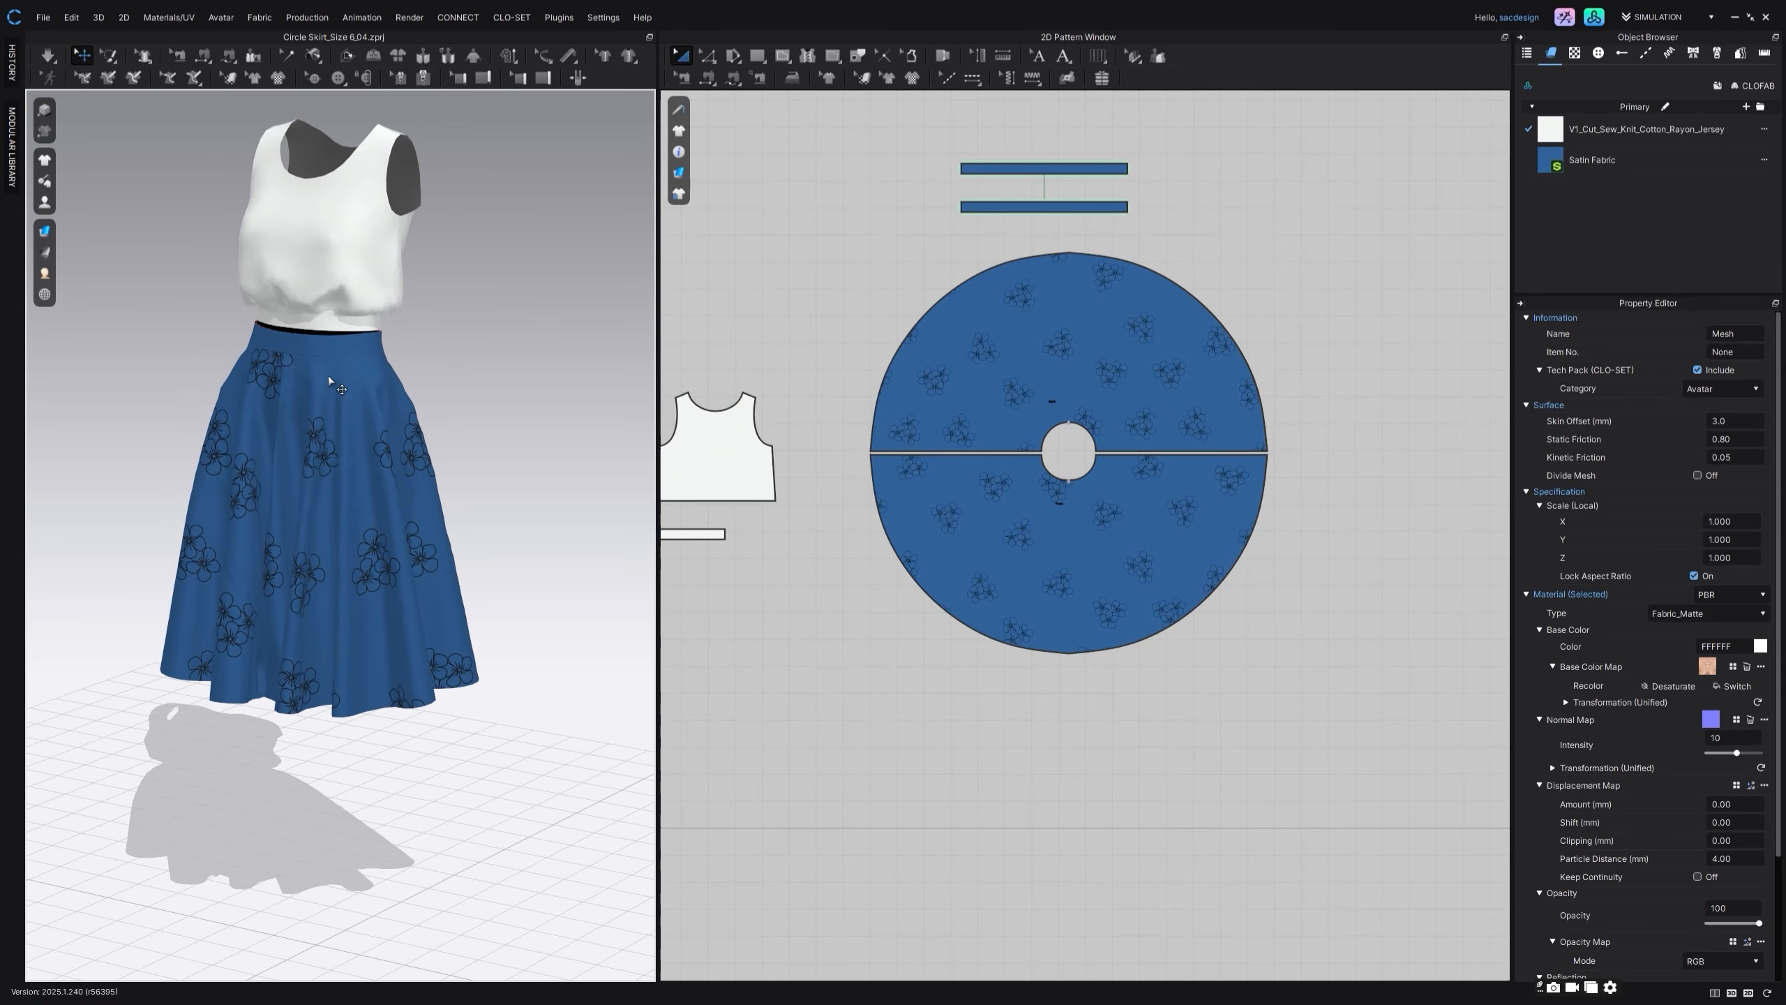
scroll(330, 381, up, 2)
scroll(850, 471, down, 3)
Step: Archive all the white top's pattern pieces so only the skirt remains in 3D
middle_drag(850, 472, 997, 462)
drag(736, 323, 981, 531)
right_click(928, 459)
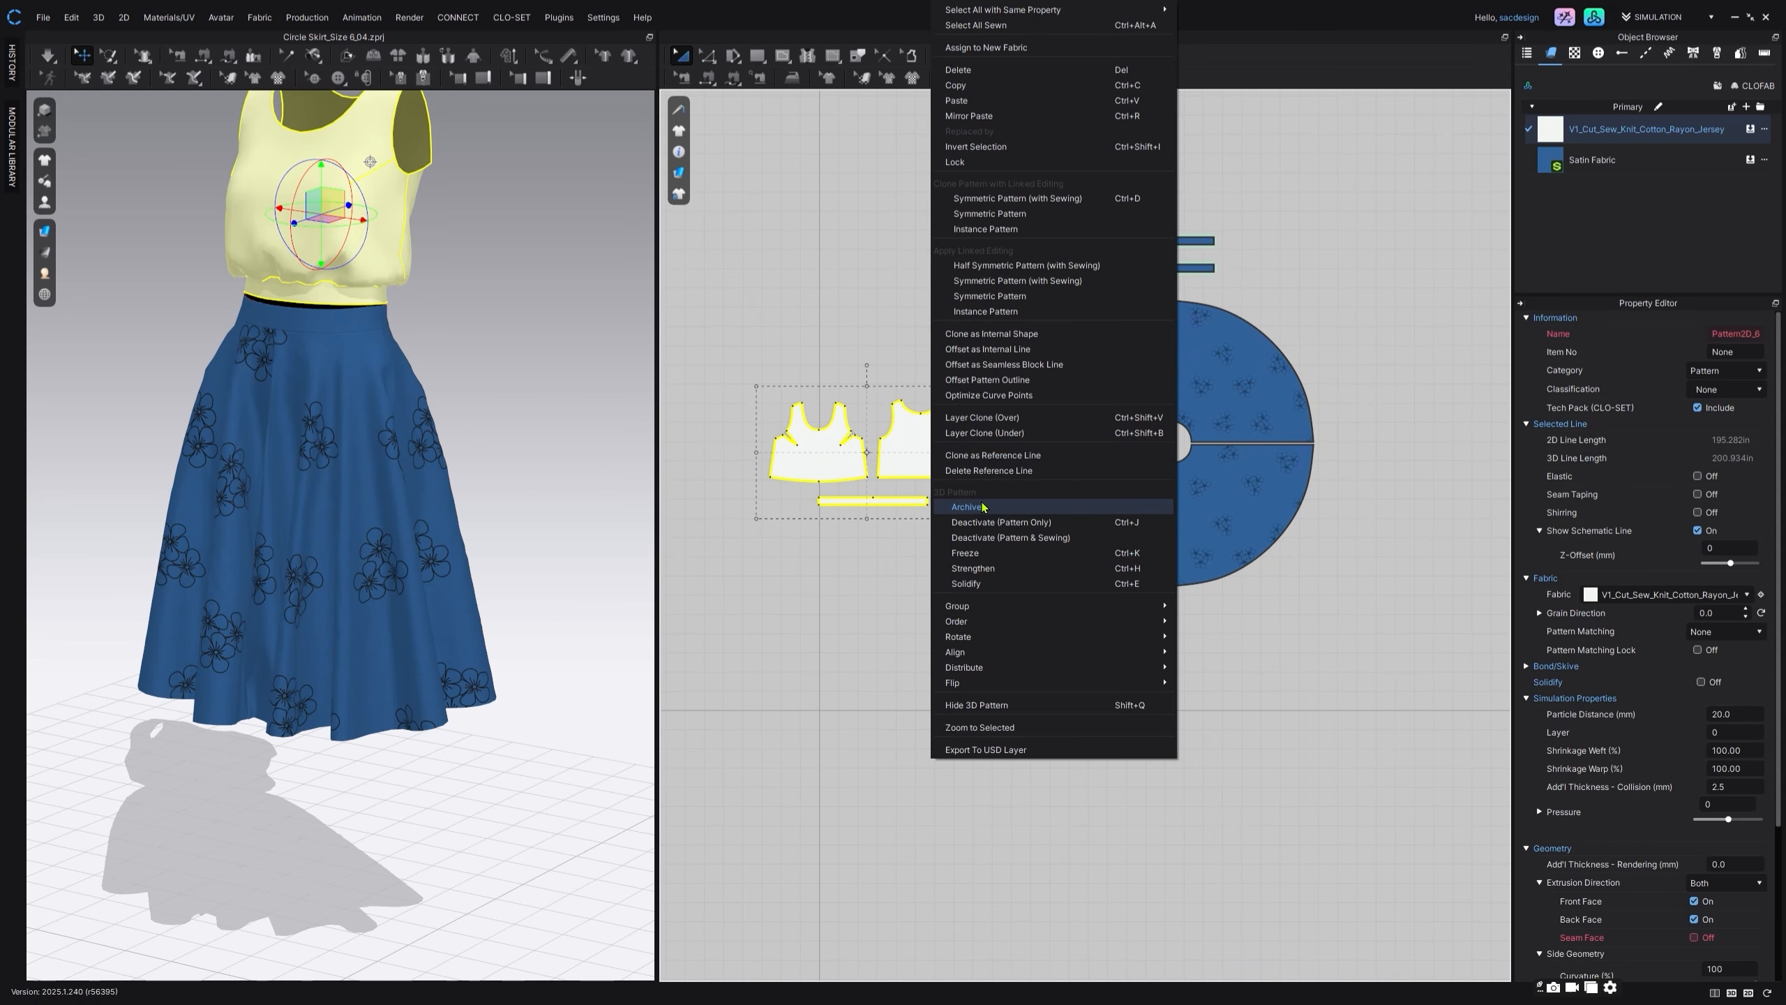
click(982, 506)
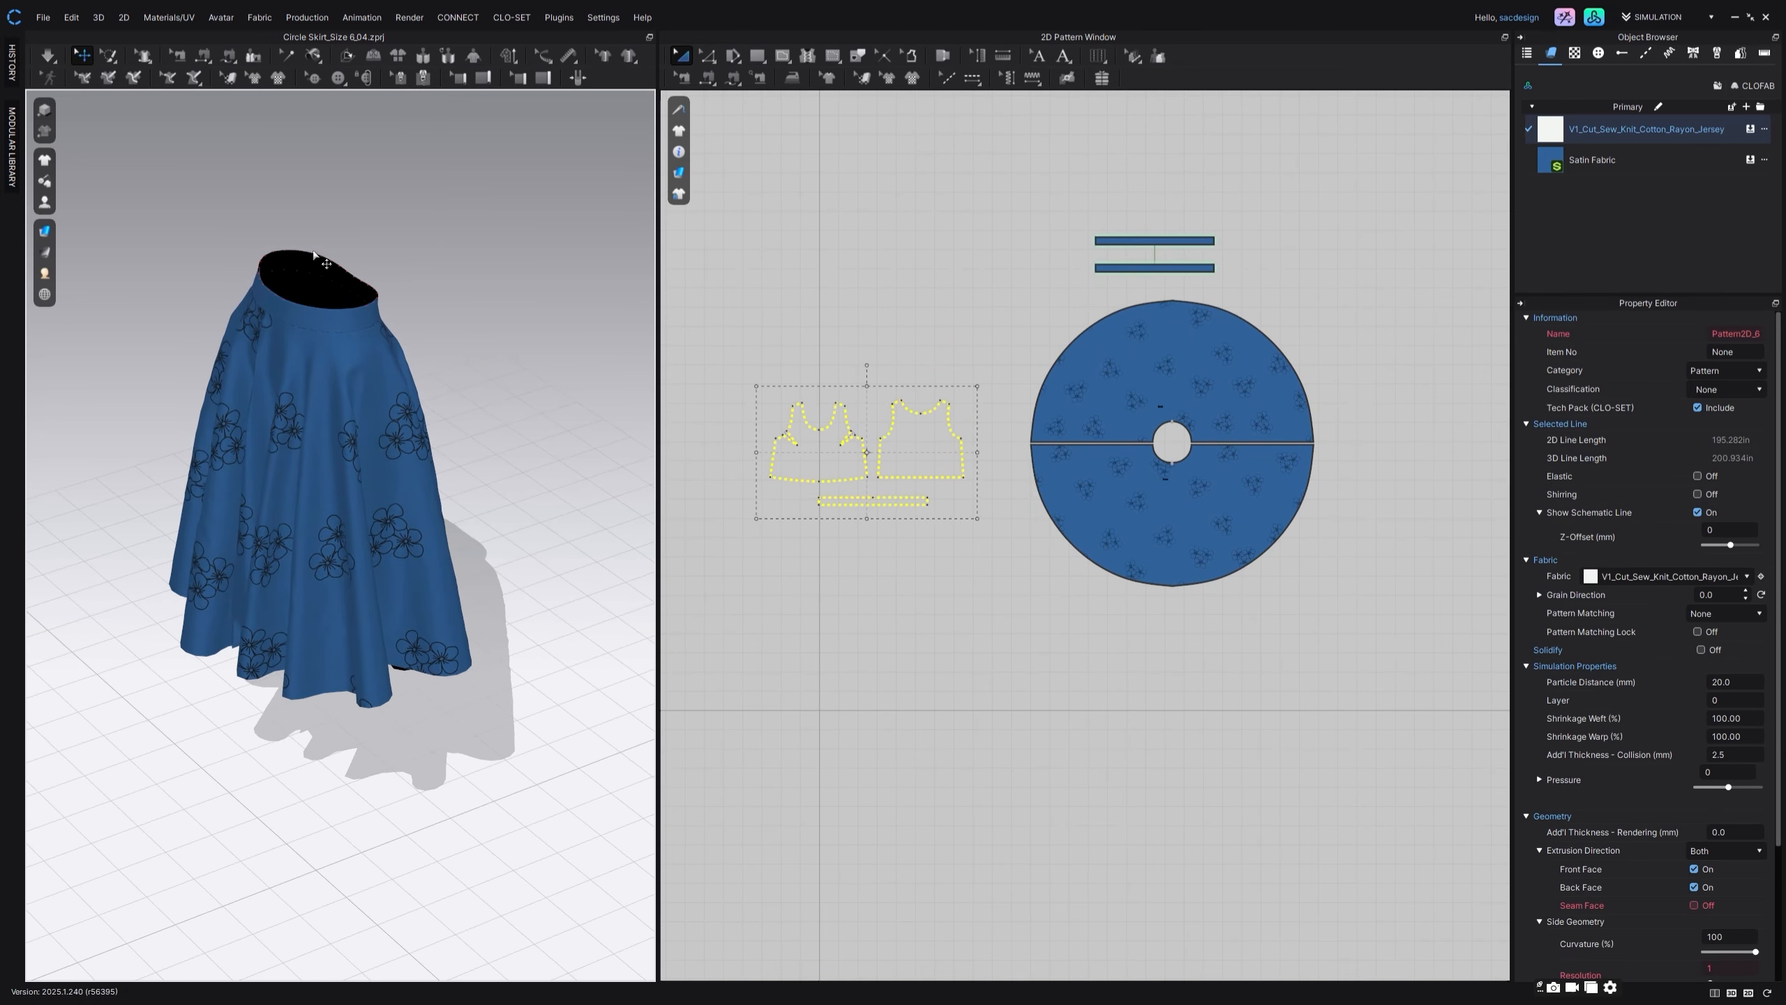
Step: Flip the normal of the cloned inner waistband piece and run the simulation
click(295, 266)
right_click(304, 267)
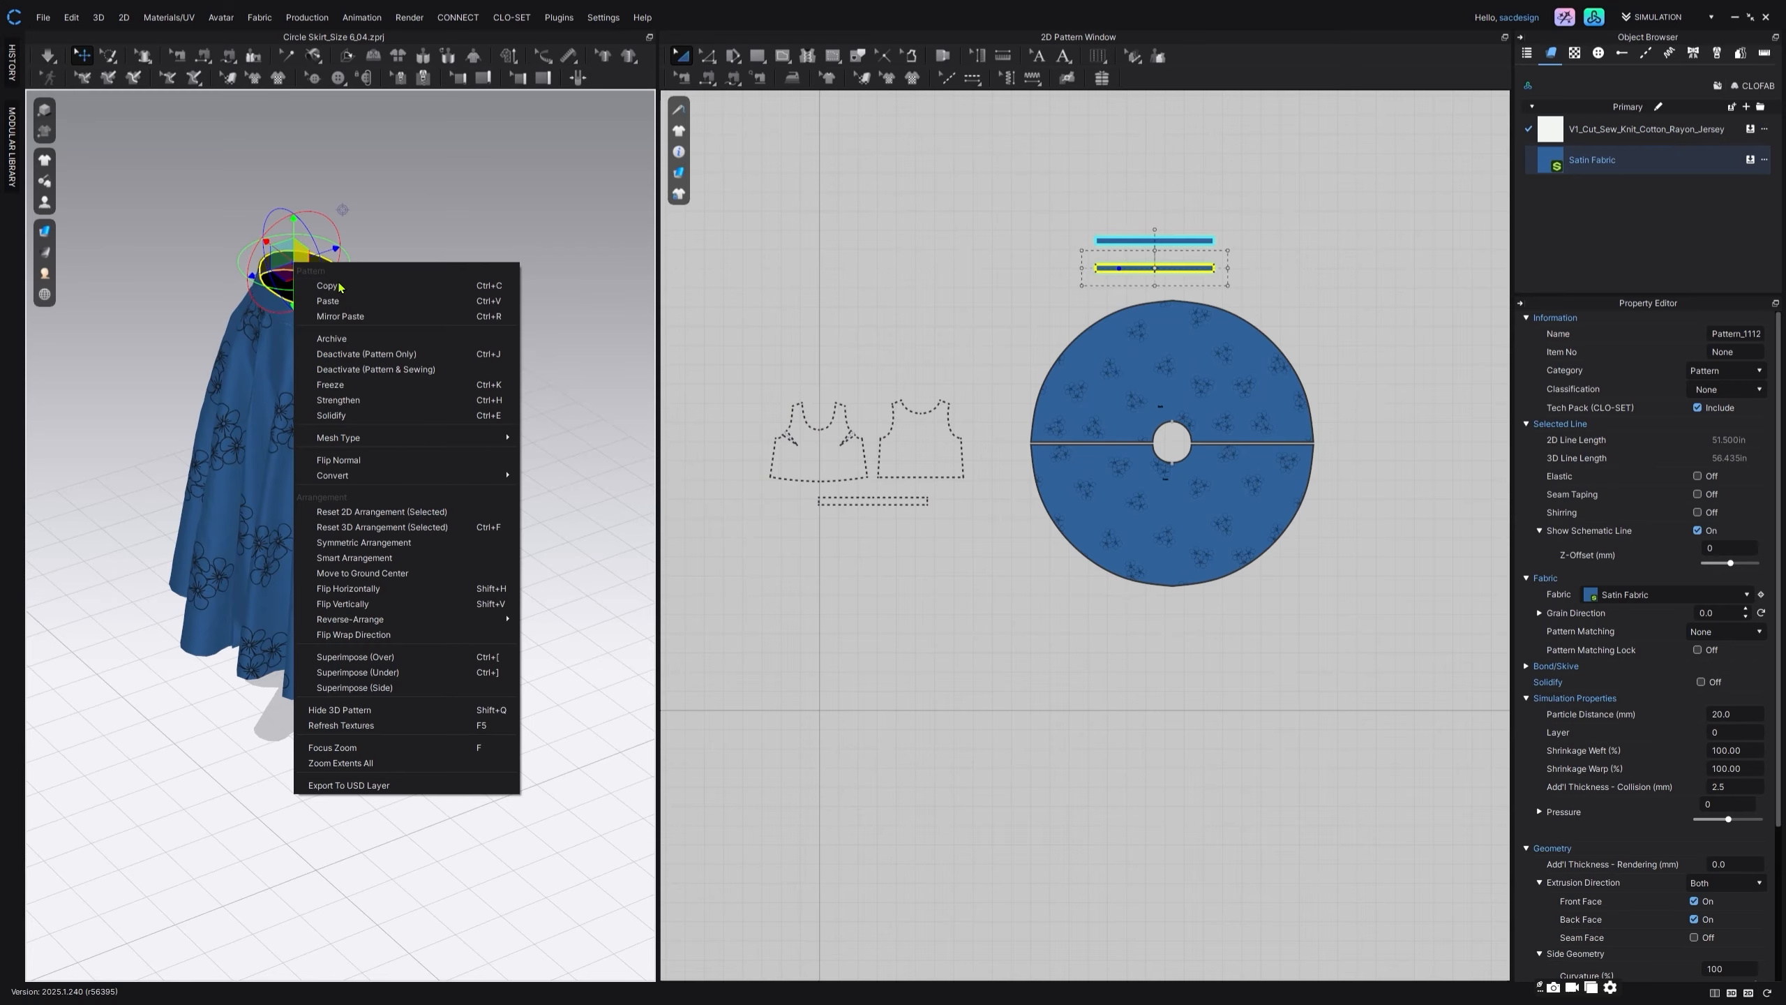
click(403, 458)
click(706, 323)
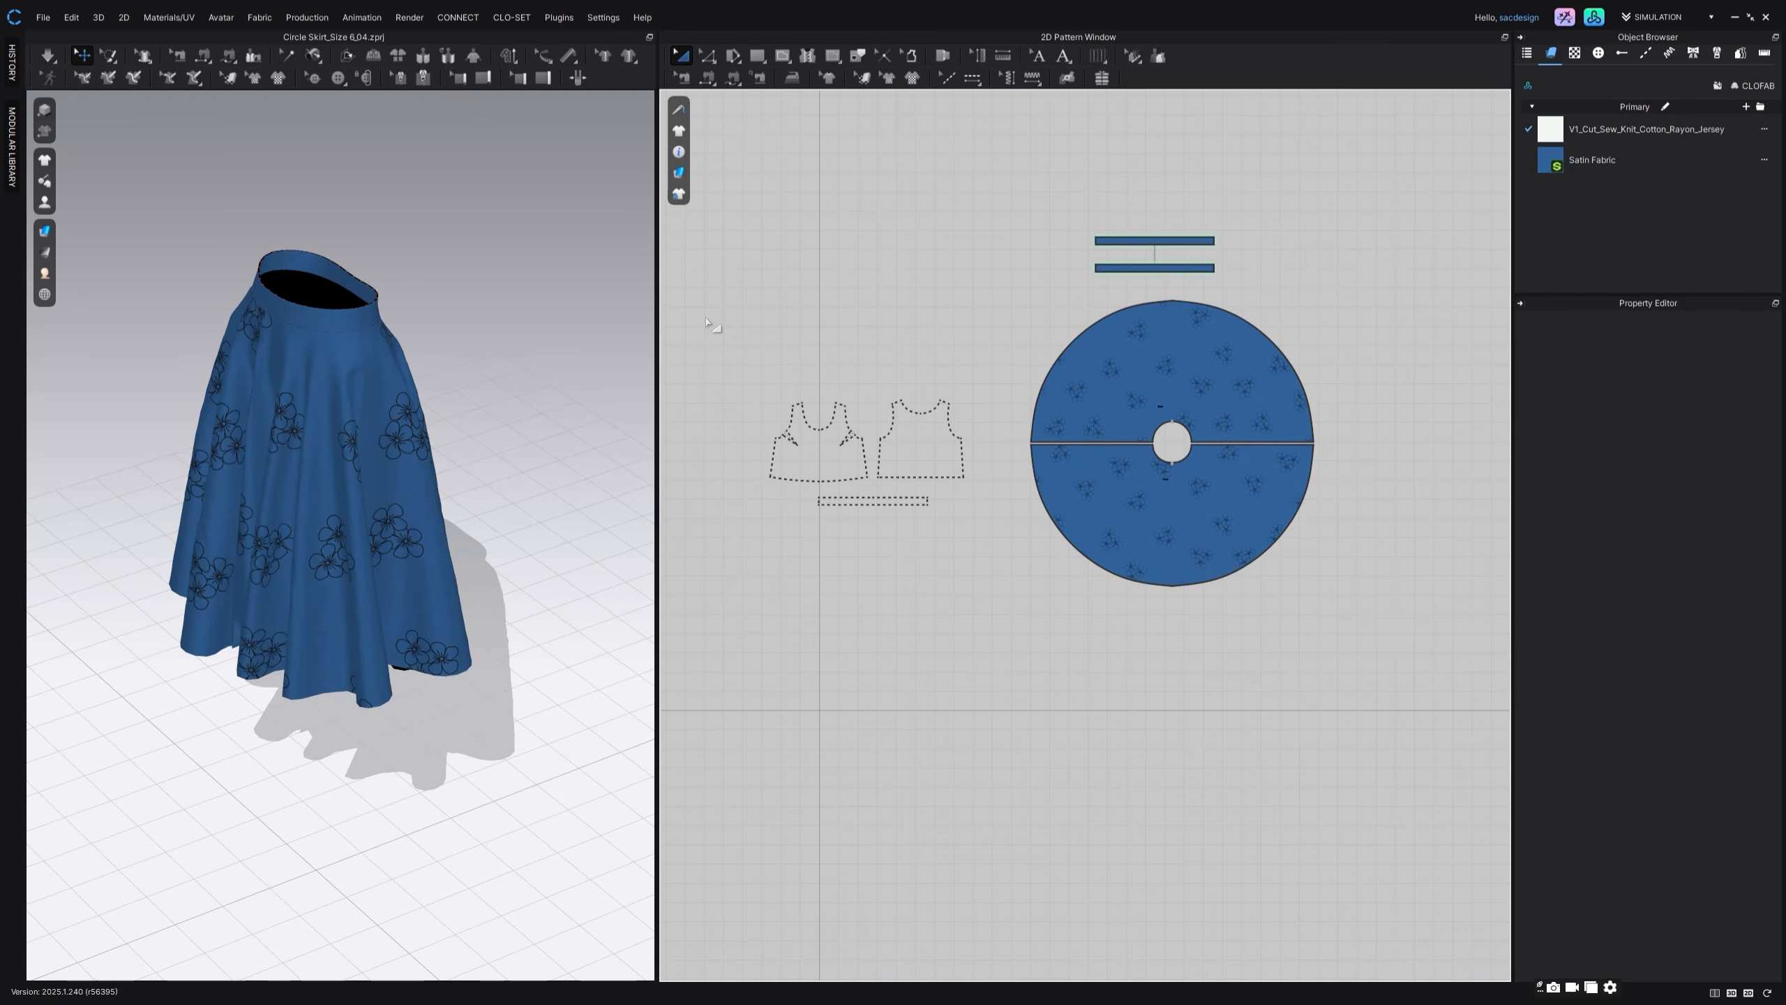
click(47, 58)
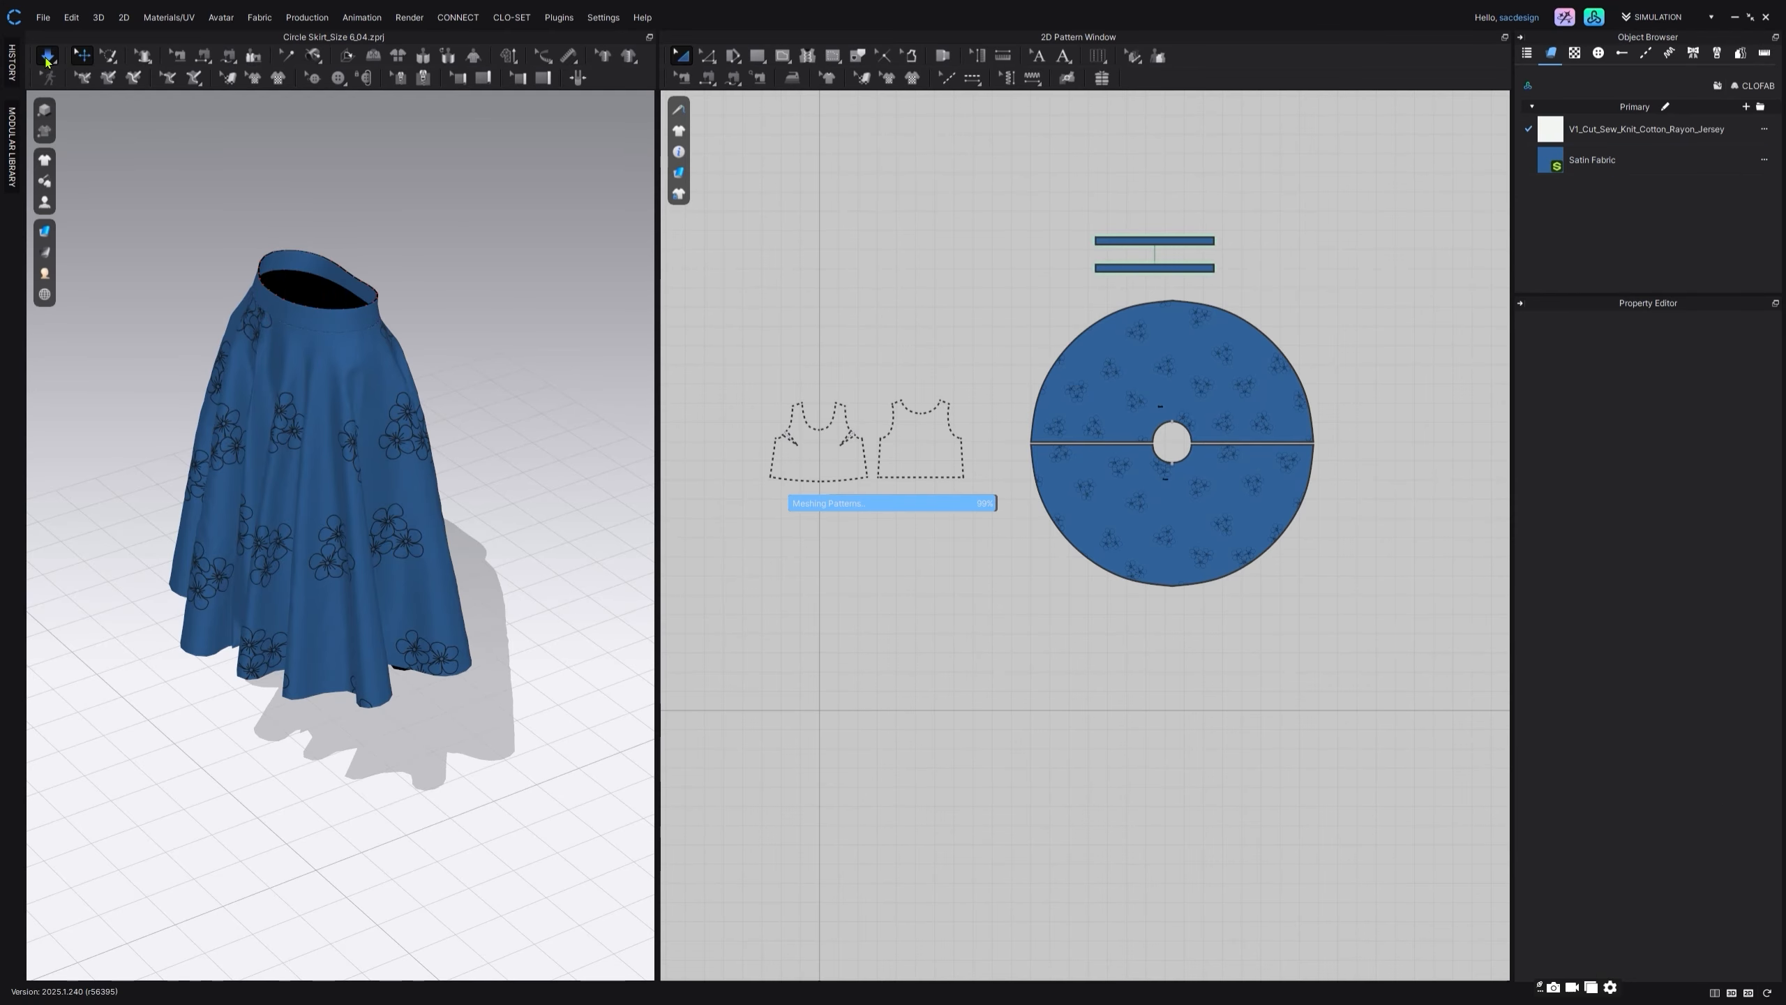
right_drag(440, 375, 408, 291)
Step: Unarchive all the white top's pattern pieces to bring the top back above the skirt
drag(738, 322, 977, 539)
right_click(892, 418)
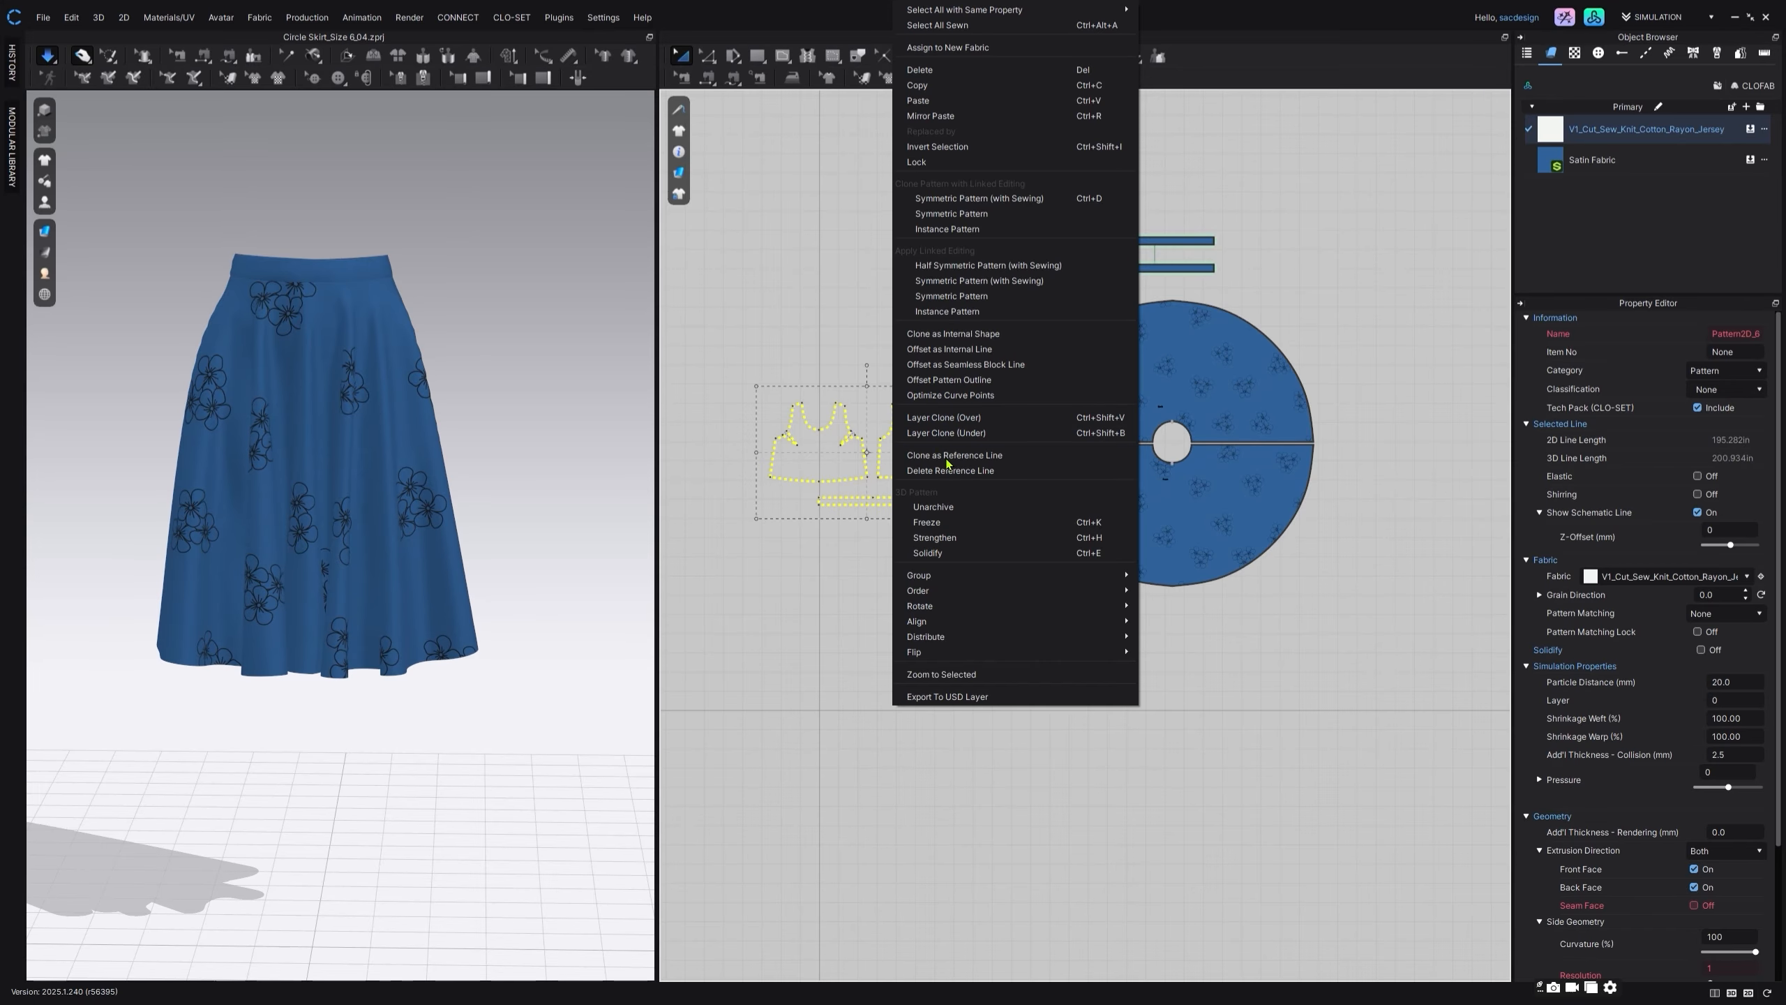
click(904, 505)
scroll(415, 270, down, 3)
middle_drag(378, 235, 367, 285)
Step: Show the avatar again and clear the selection of the top's pattern pieces
mouse_move(46, 202)
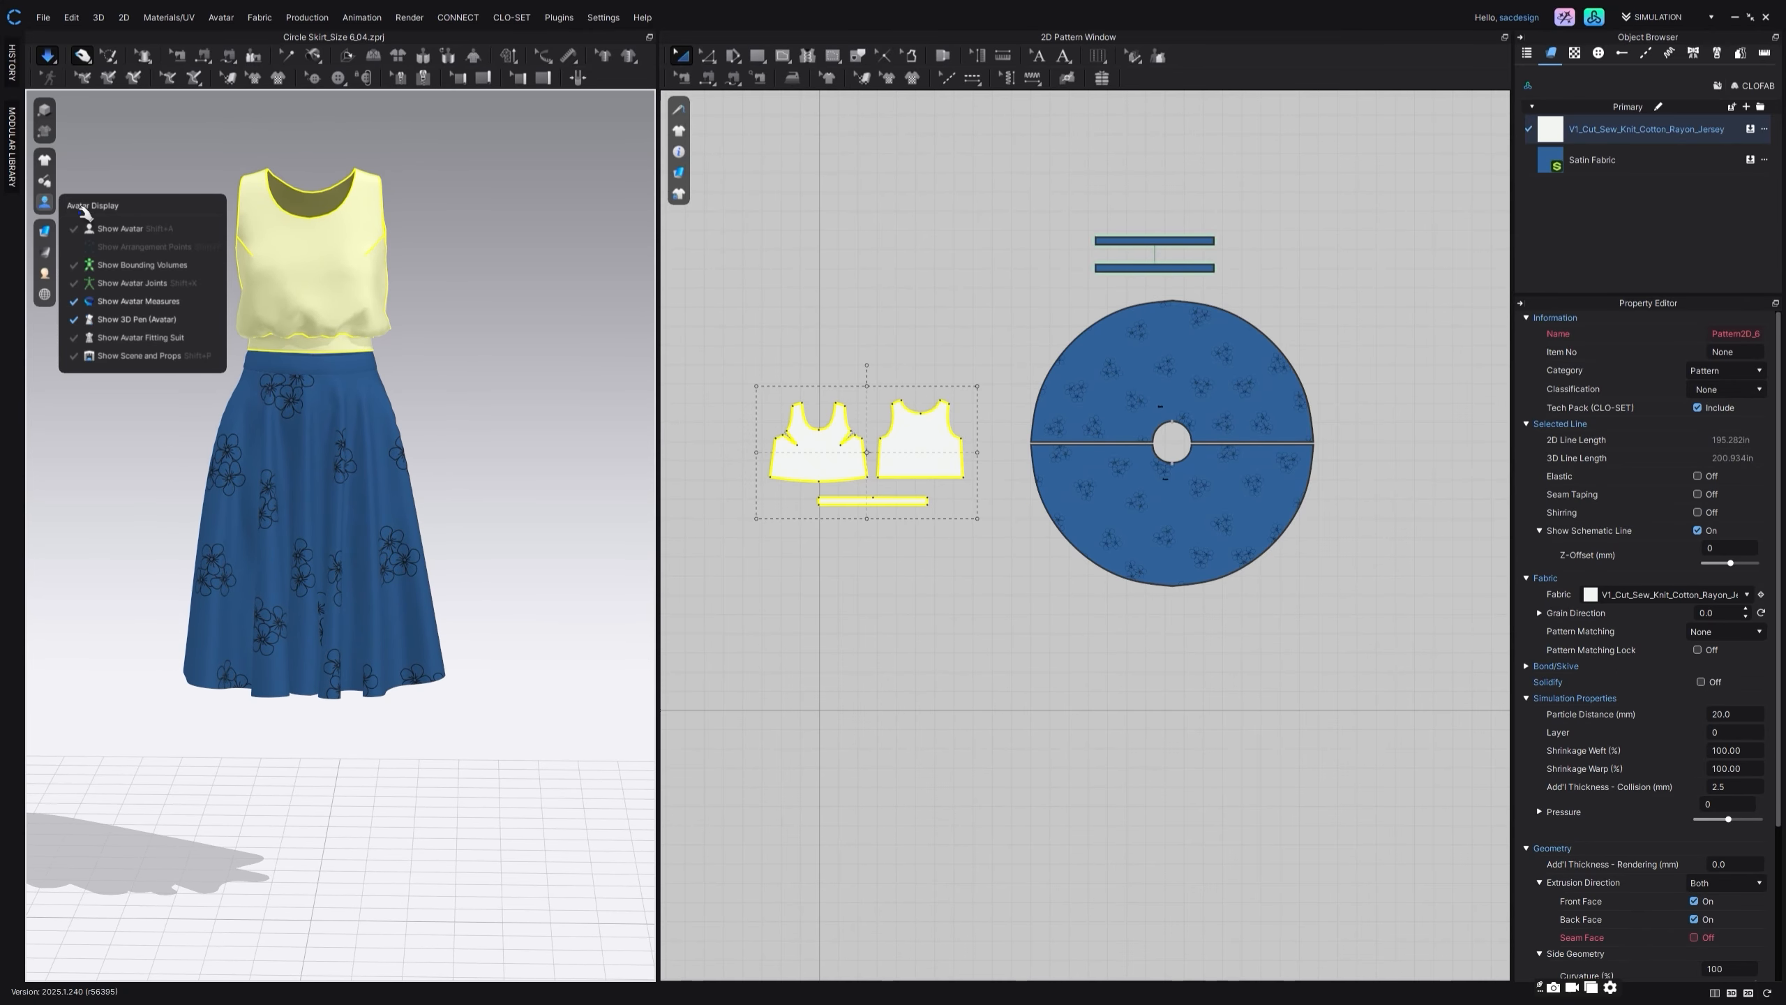
click(105, 228)
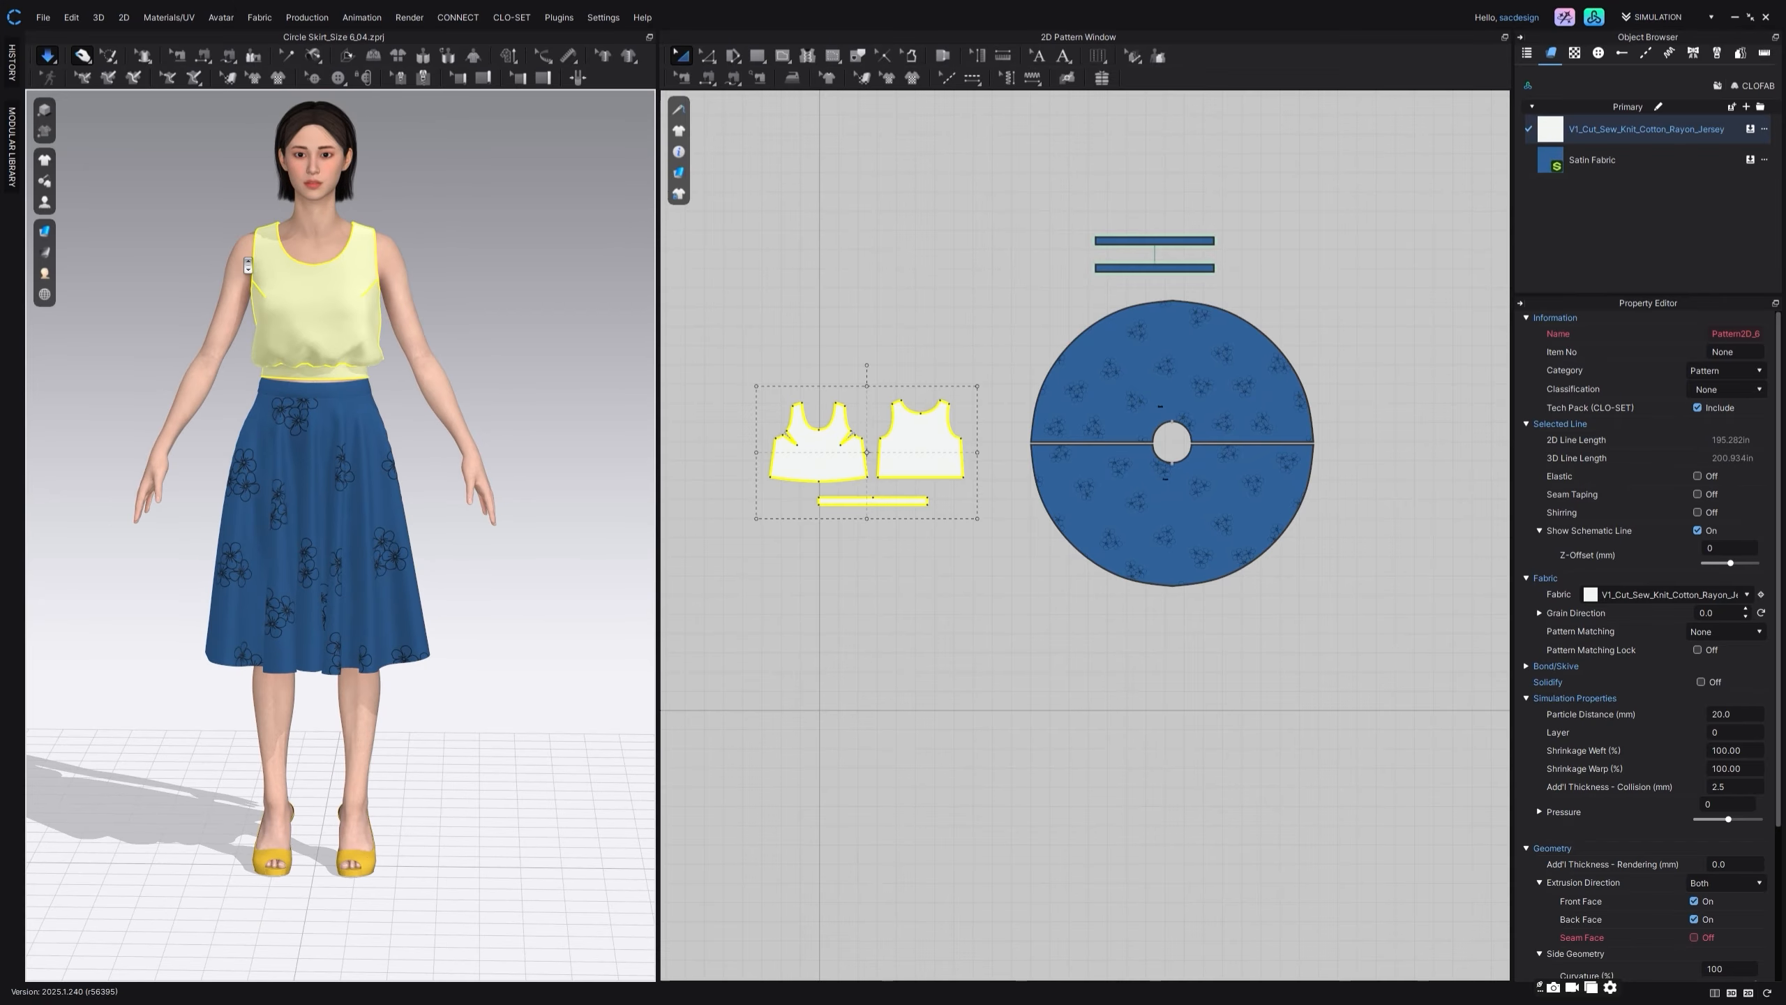
scroll(248, 265, down, 2)
click(792, 288)
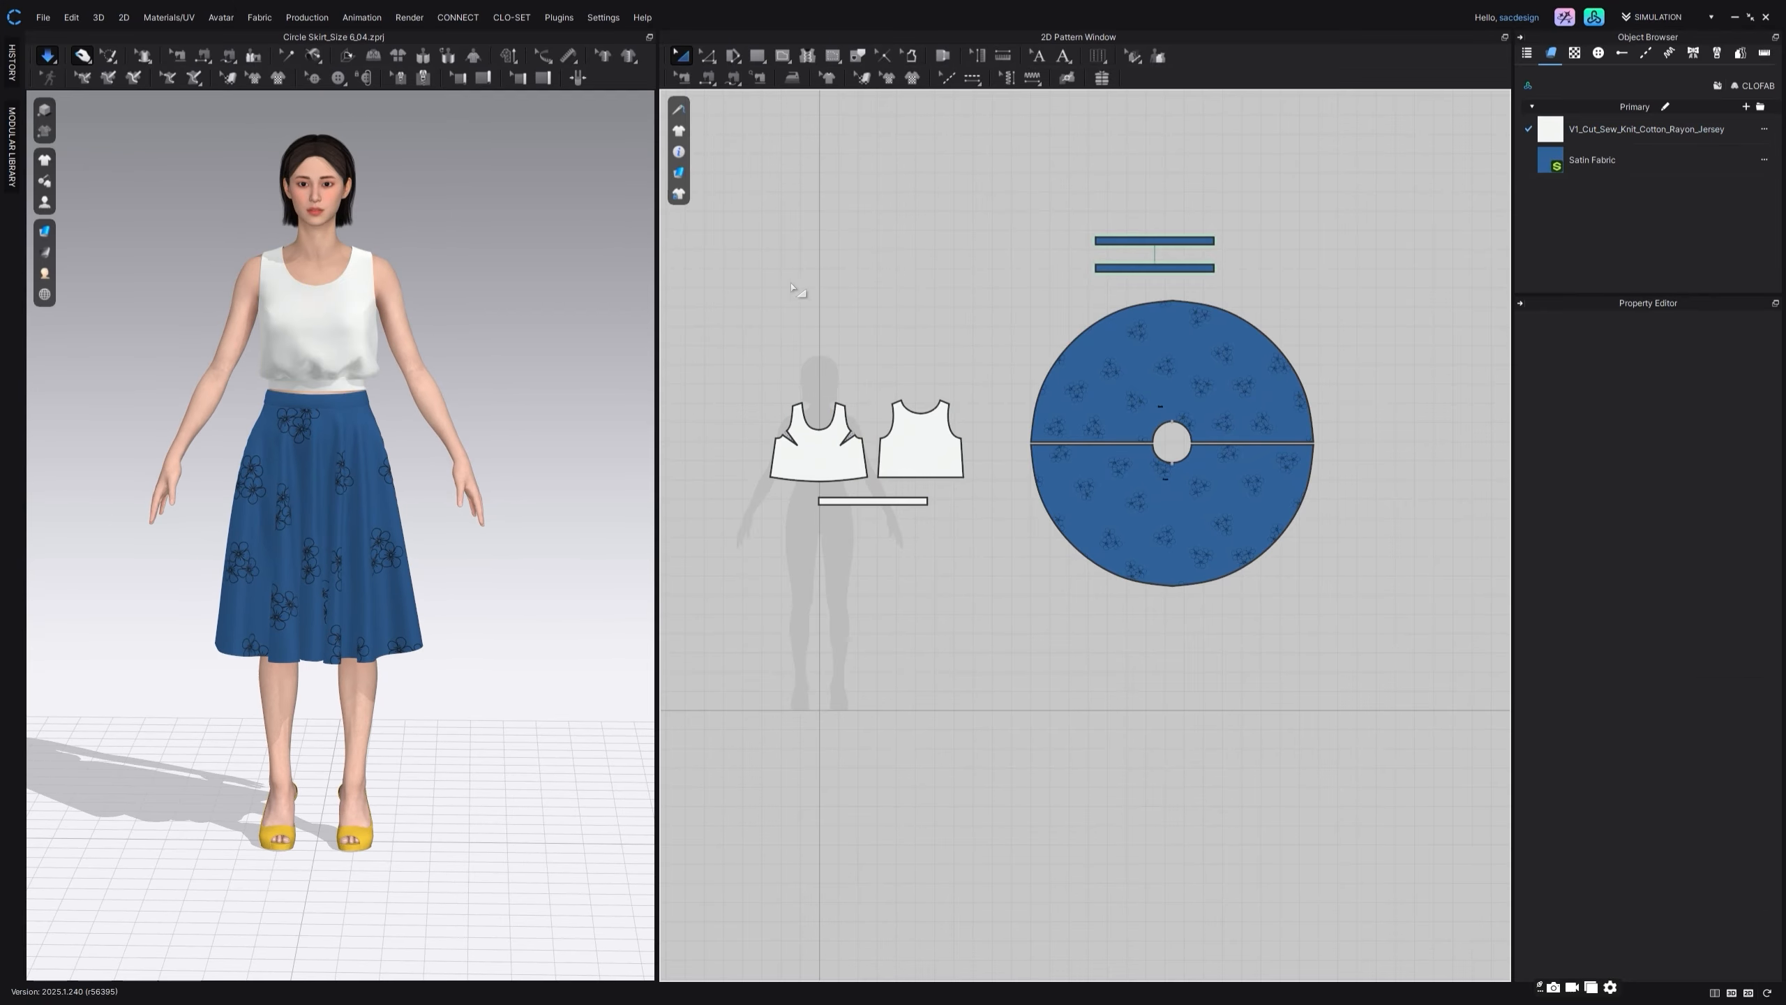
Step: Pull the skirt's hem outward on the avatar's left side while the simulation runs, to test its drape
drag(432, 607, 557, 597)
click(535, 653)
right_drag(534, 653, 2, 493)
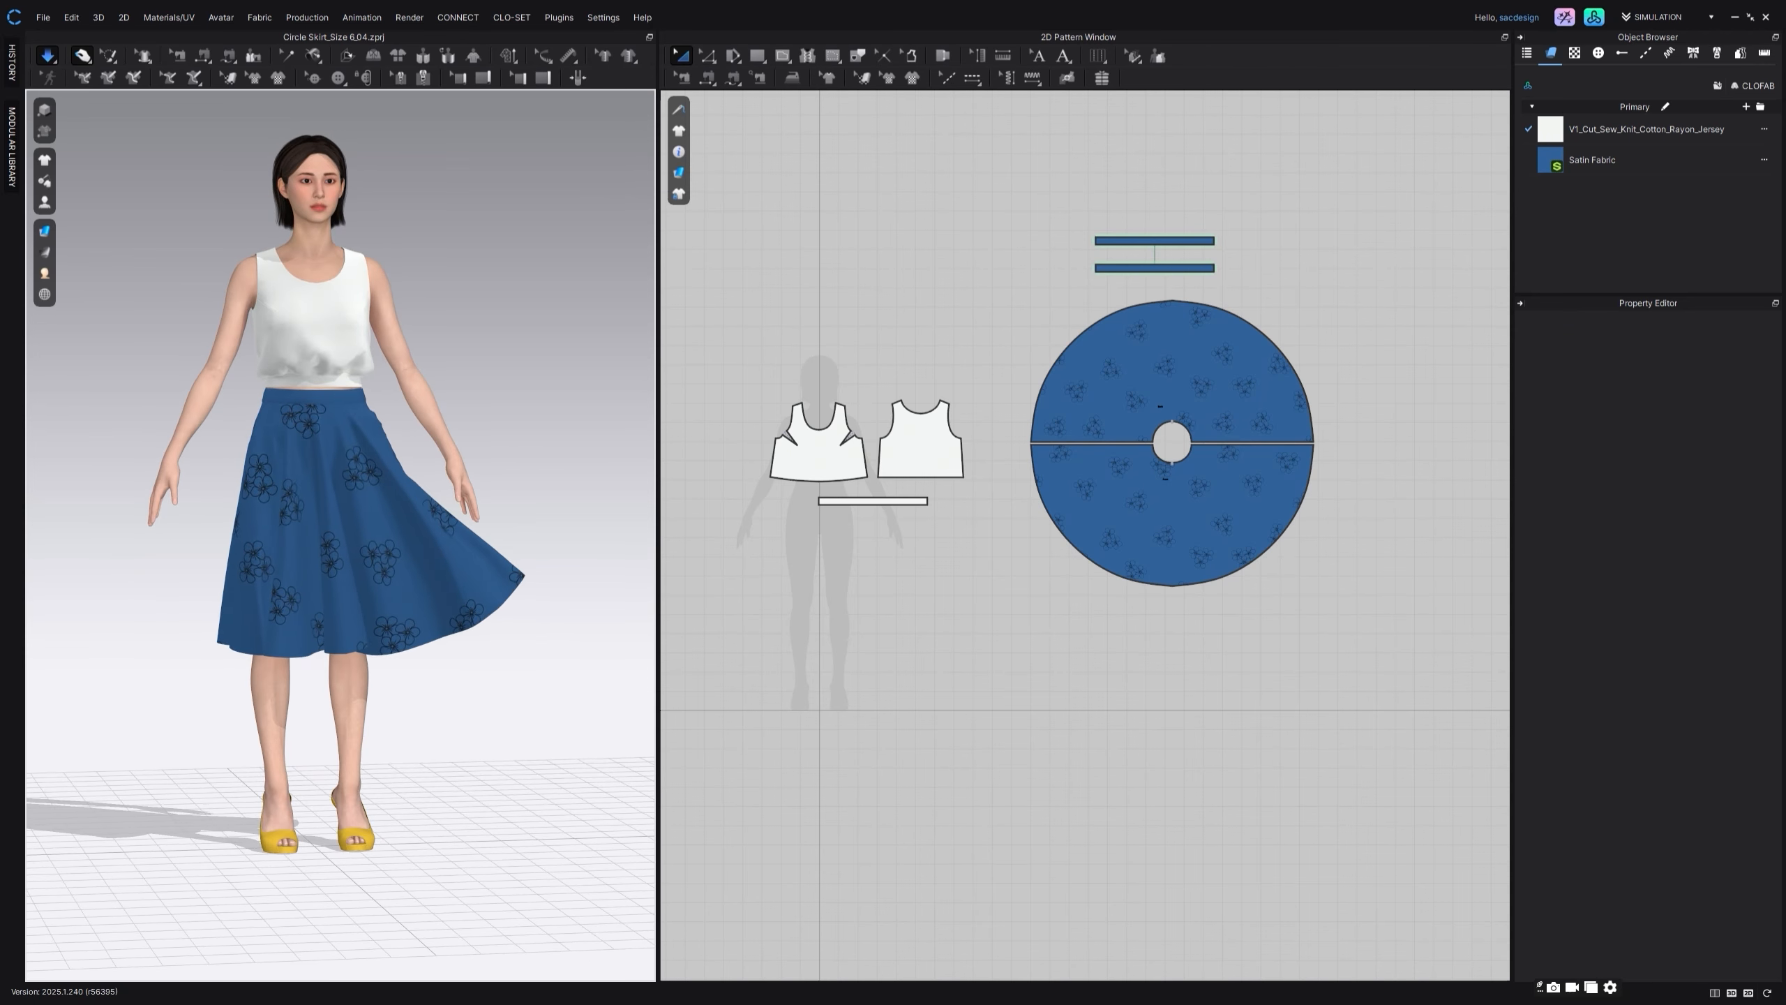